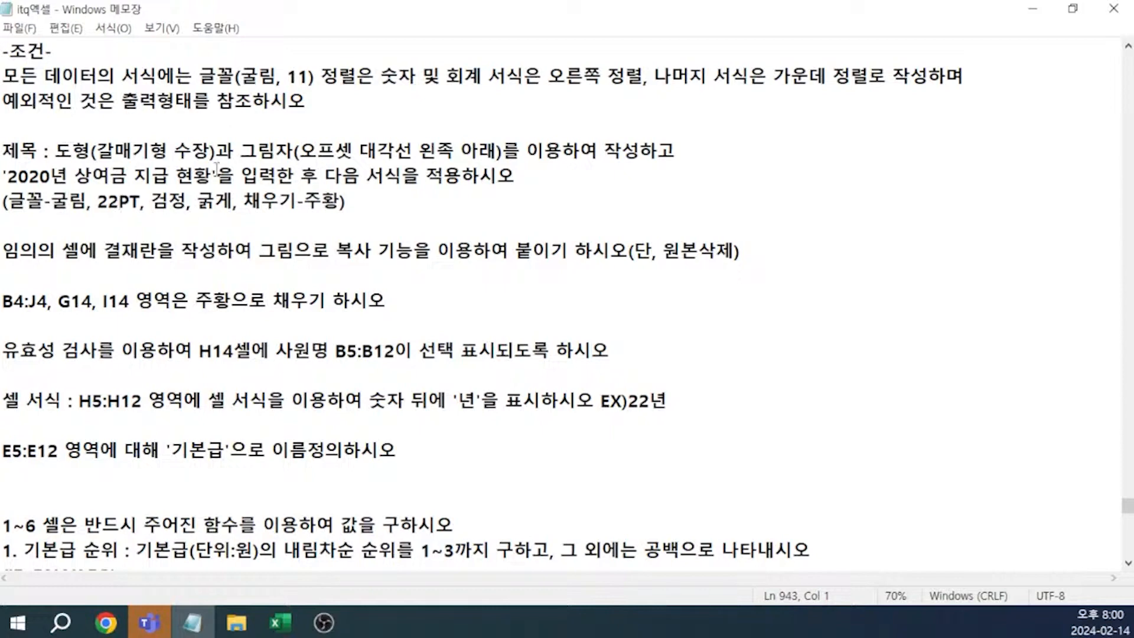
Correct the misspelled direction word in the title line's shadow requirement to 왼쪽.
click(455, 153)
key(BackSpace)
text(쪽)
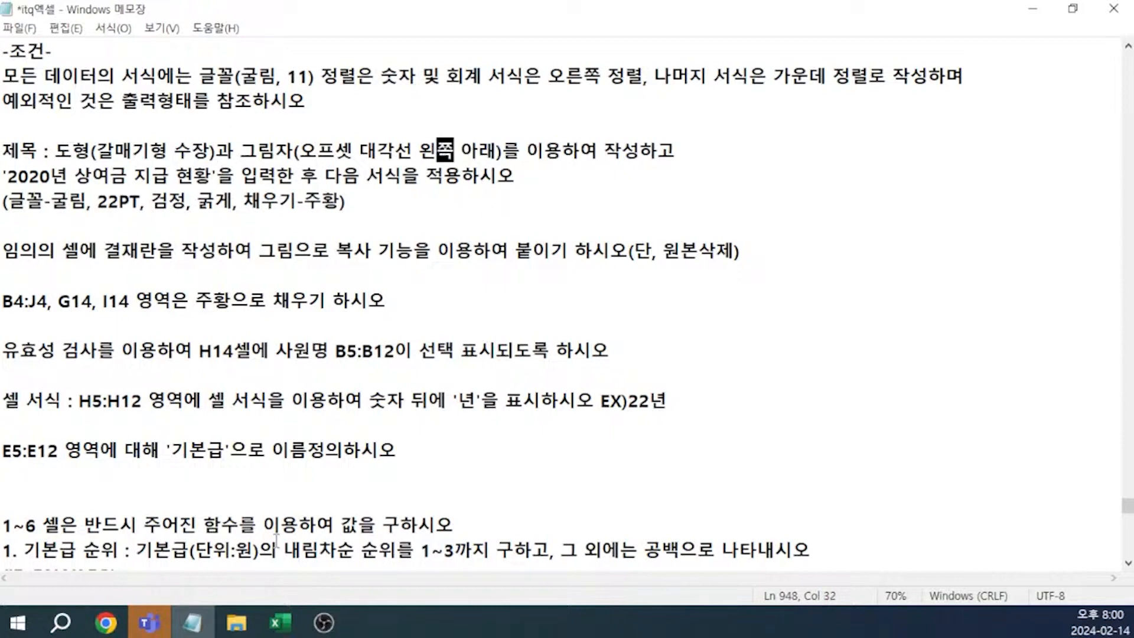
Switch to the Excel workbook and draw a chevron shape over B1:G3, about 14.2 cm wide and 1.9 cm high.
click(280, 623)
click(244, 85)
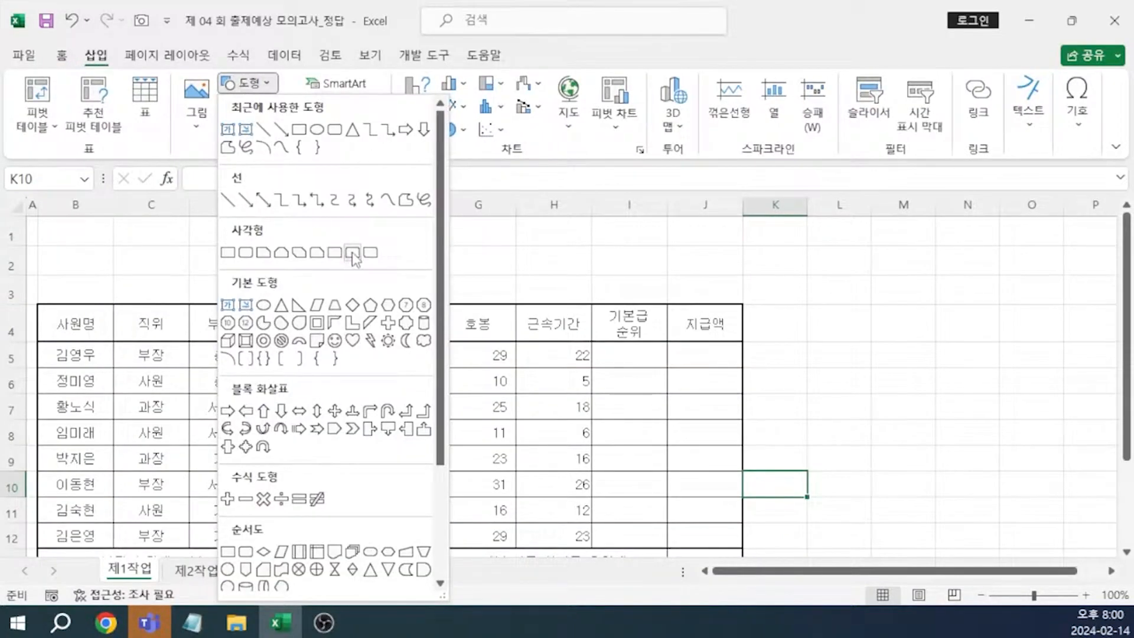
click(353, 430)
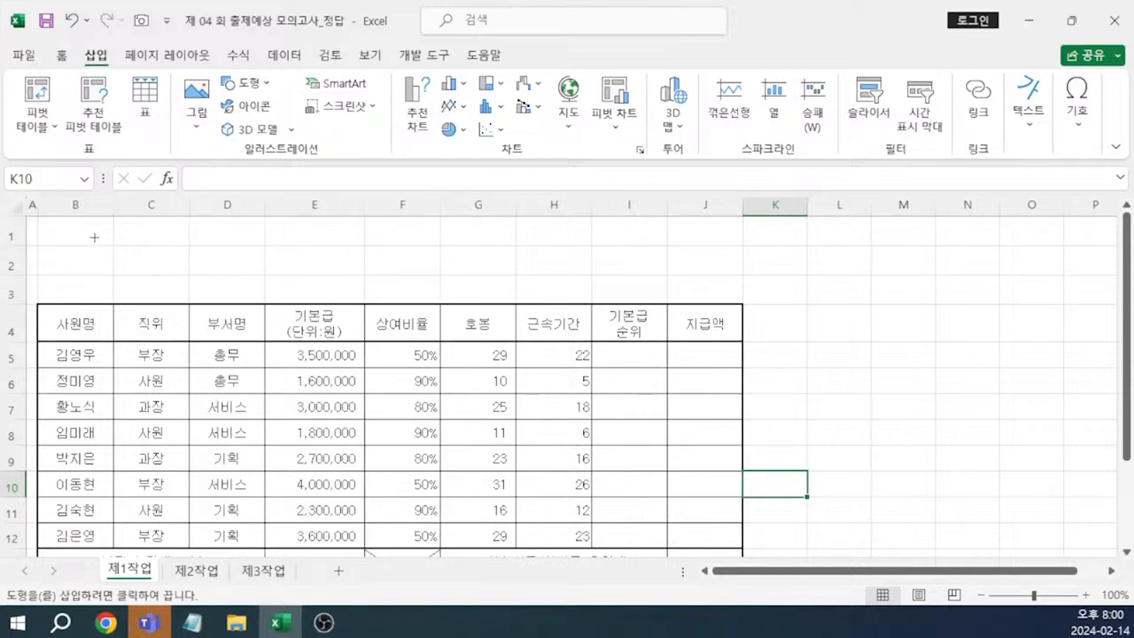
drag(57, 229, 512, 293)
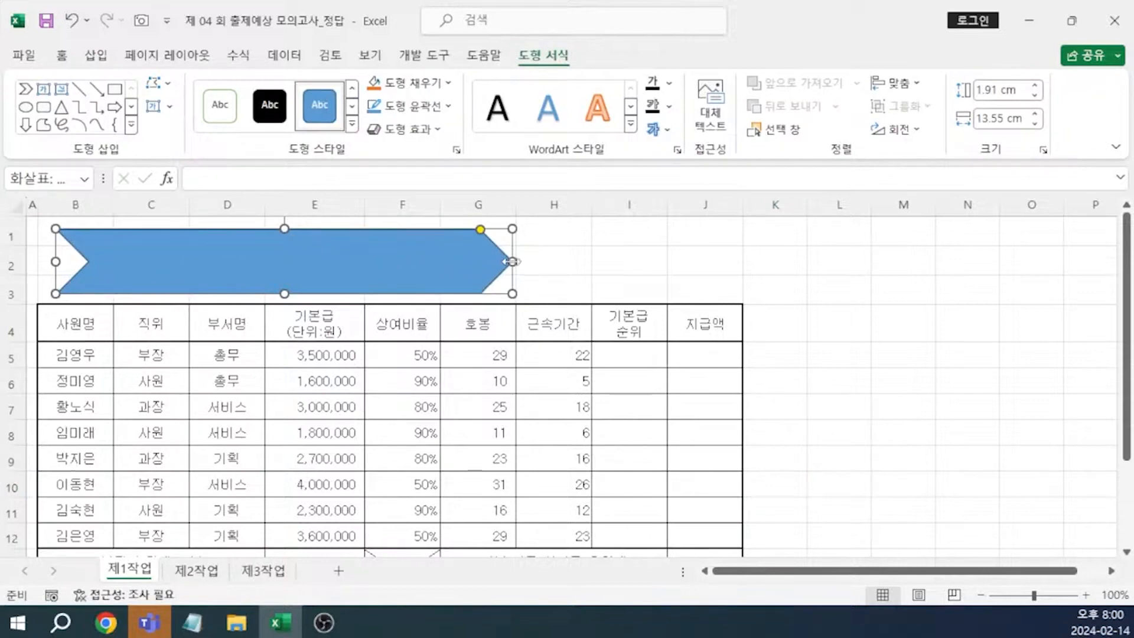
drag(513, 262, 516, 262)
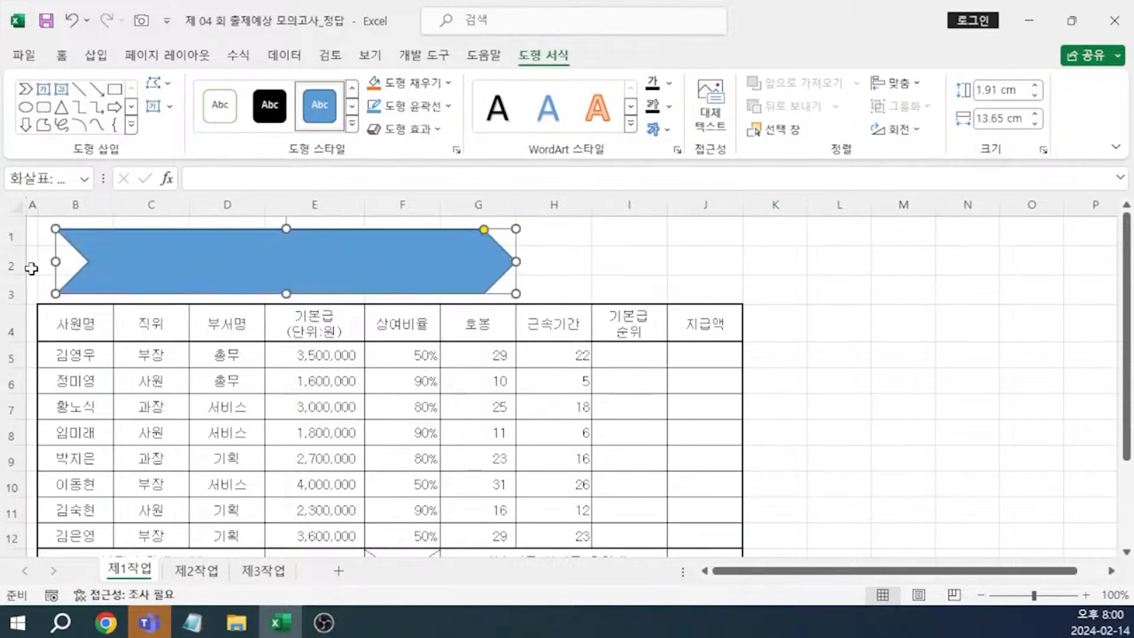
drag(57, 260, 41, 259)
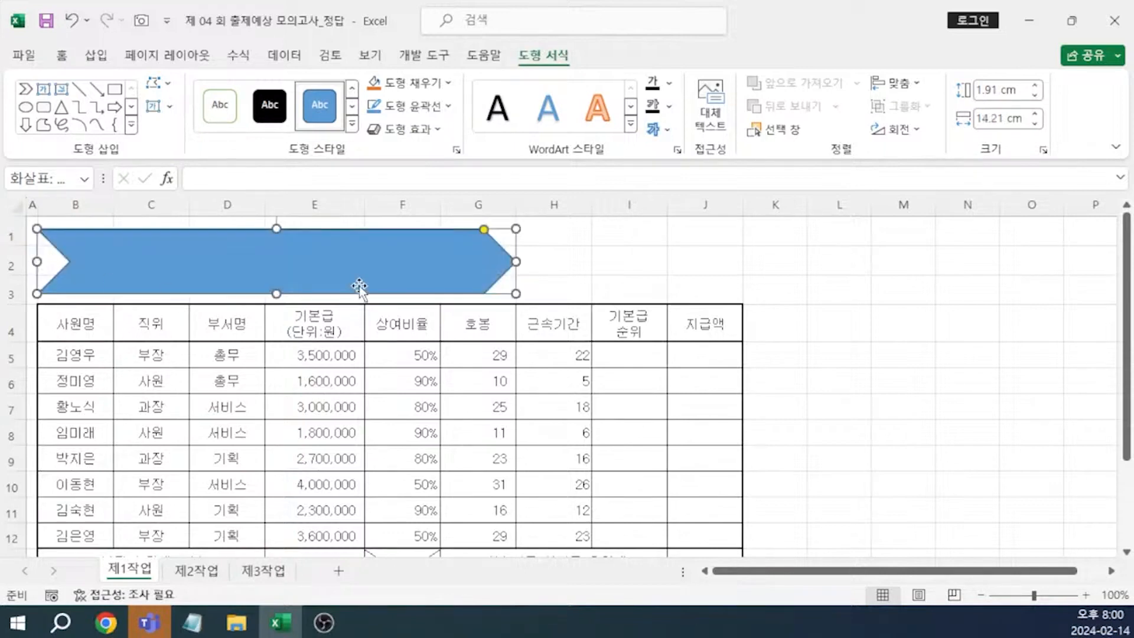
Enter the title text "2020년 상여금 지급 현황" in the chevron shape.
text(20)
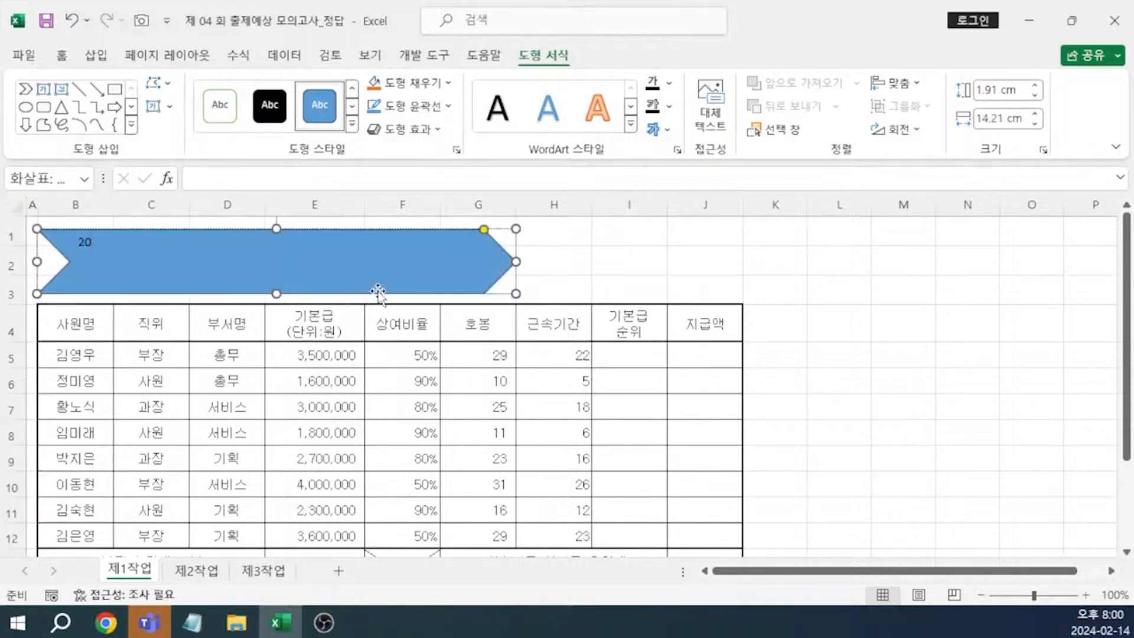
text(20년 상여금 지급 현황)
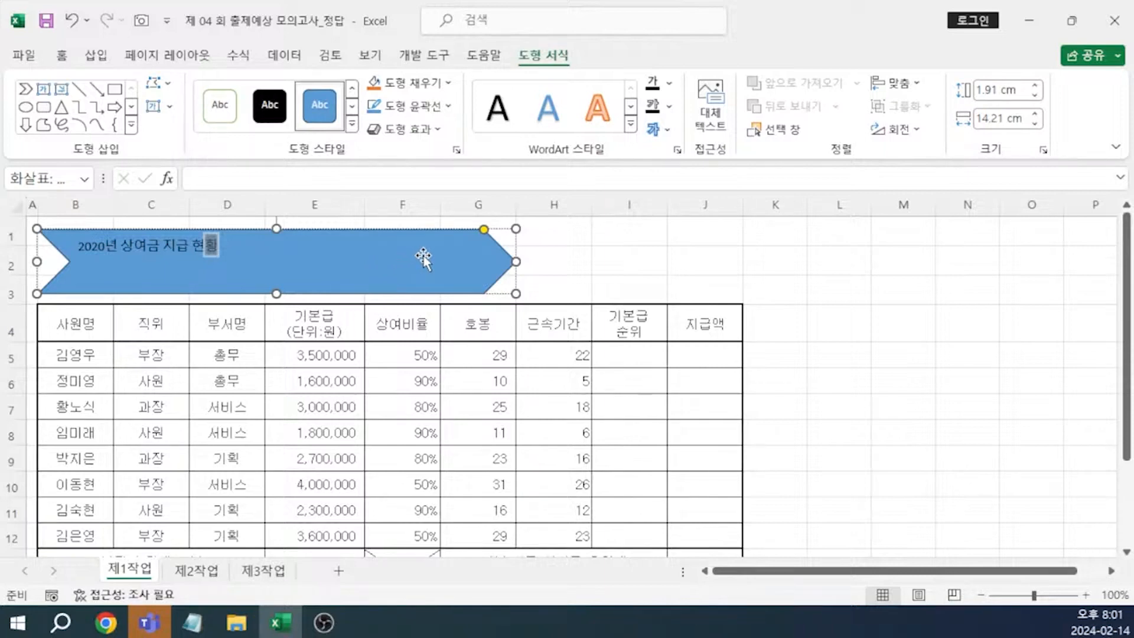
click(354, 231)
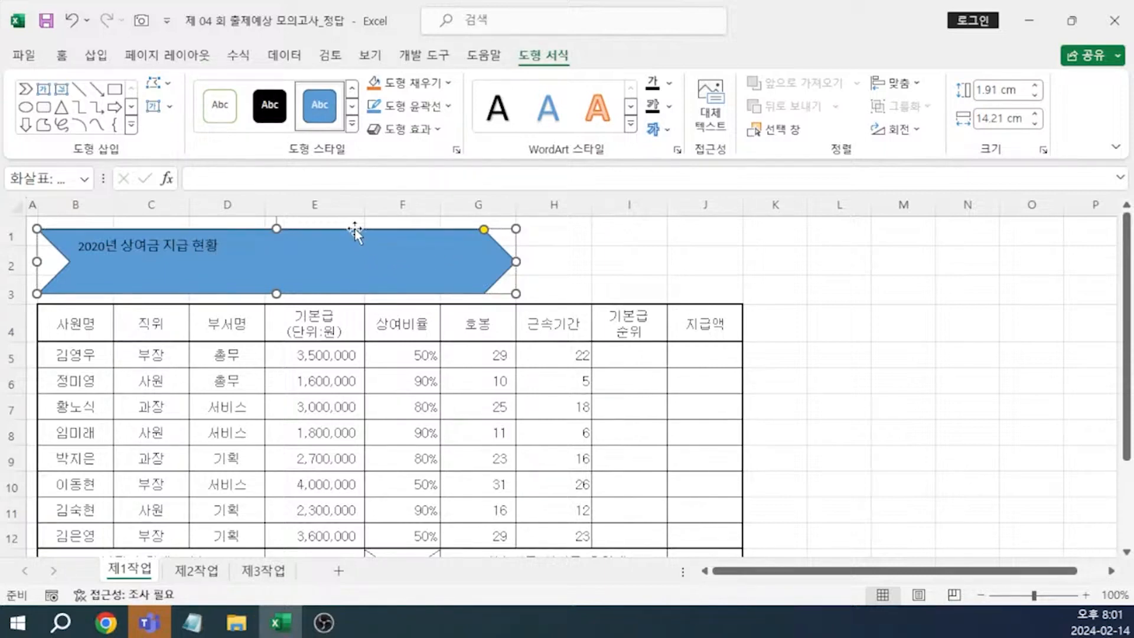
Format the title shape with 굴림 22 pt bold black text, an orange fill, and horizontal and vertical centring.
click(66, 60)
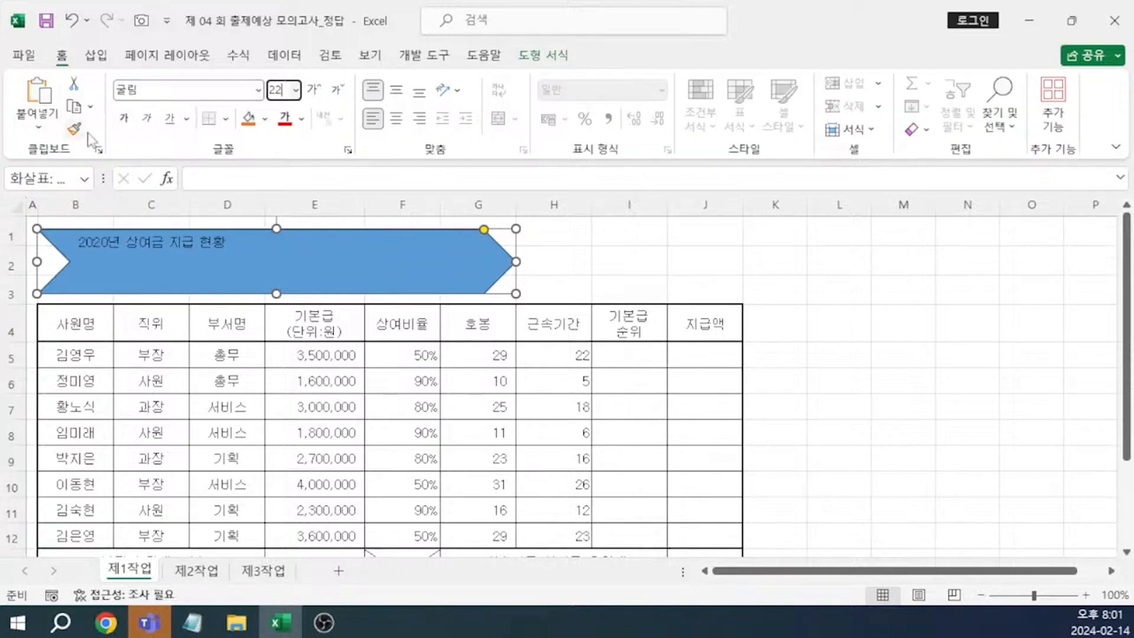
click(124, 121)
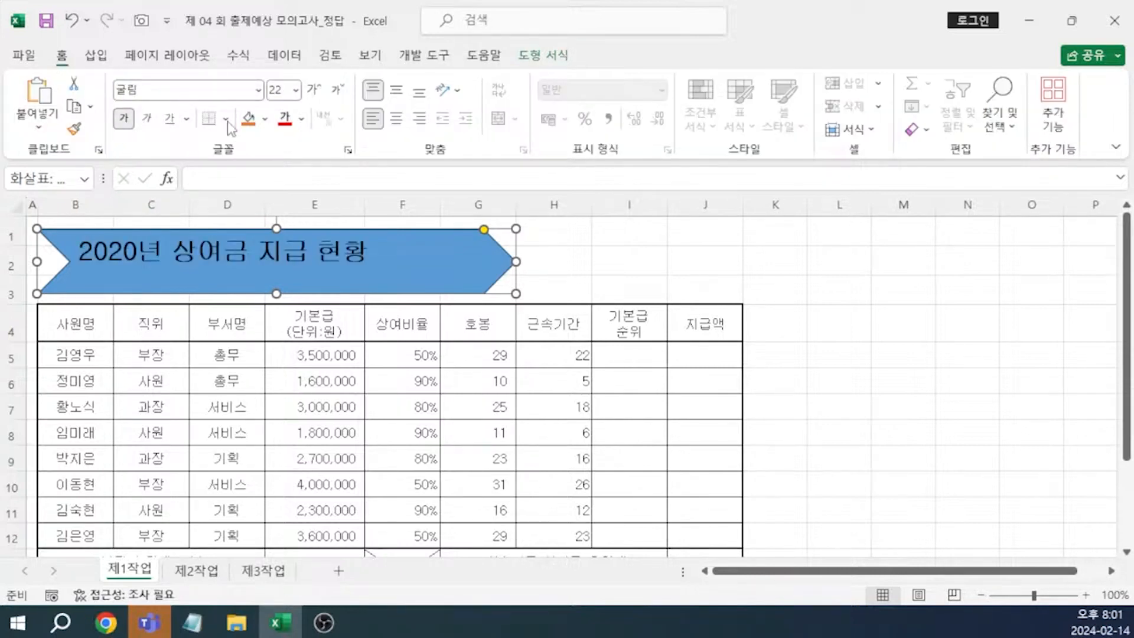
click(248, 119)
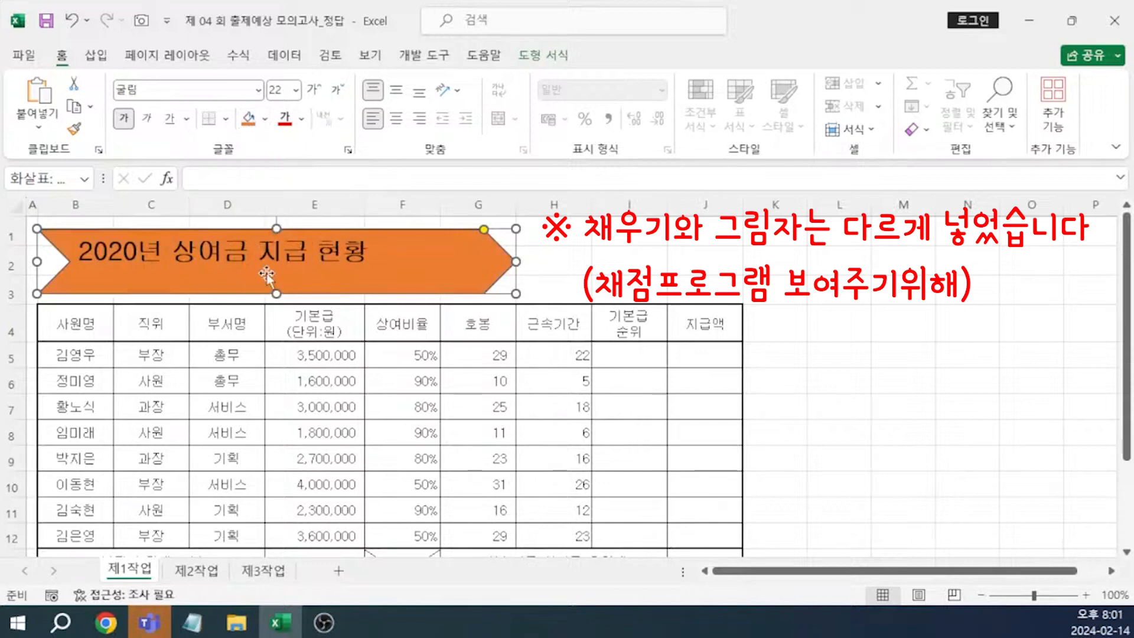
click(396, 119)
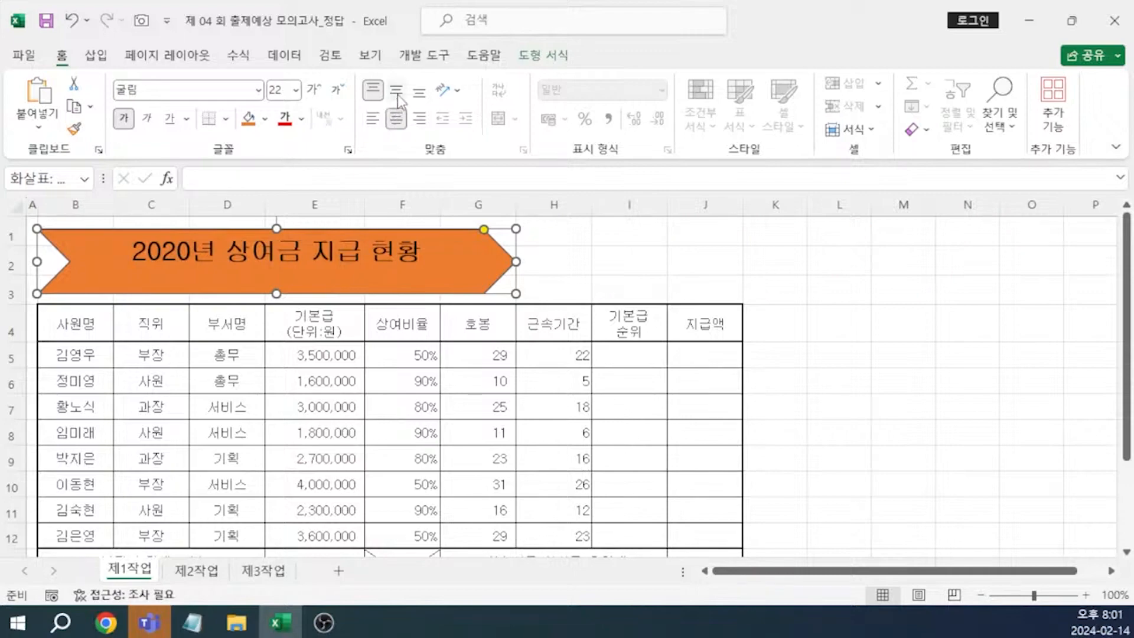
click(396, 90)
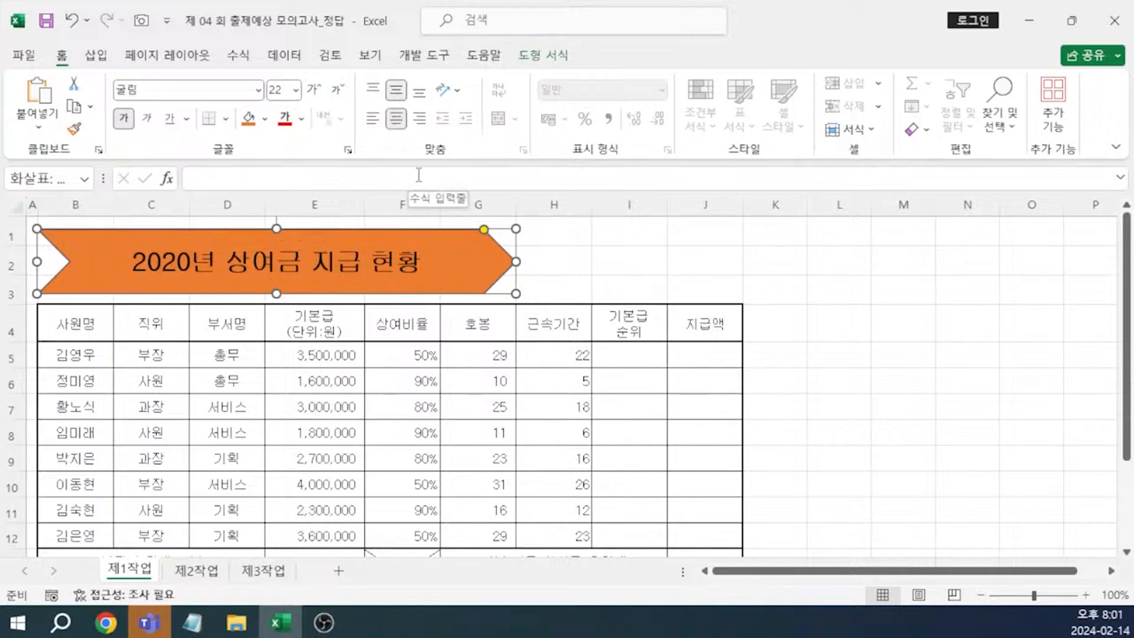
key(alt+Tab)
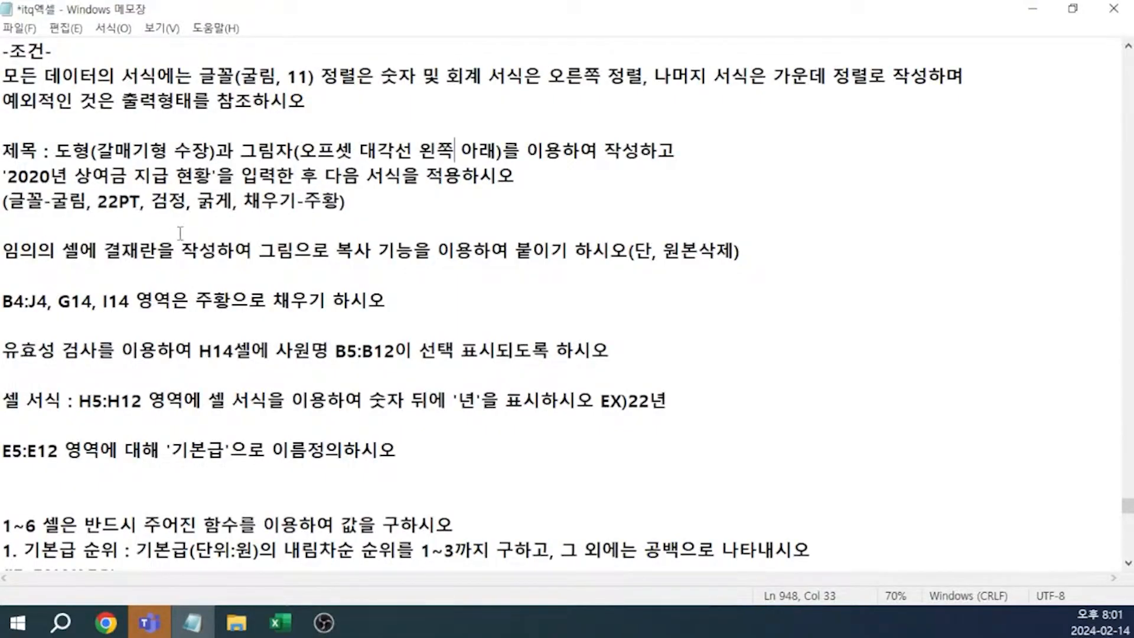
key(alt+Tab)
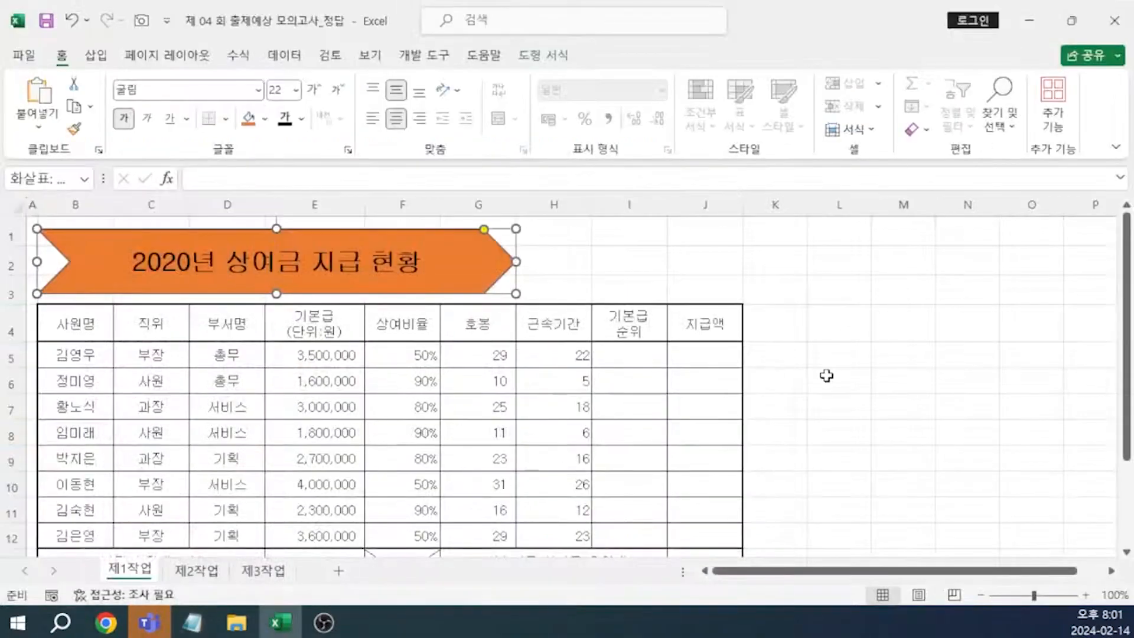
Merge and centre cells L6:L8 and enter 결재 with one character per line.
click(854, 380)
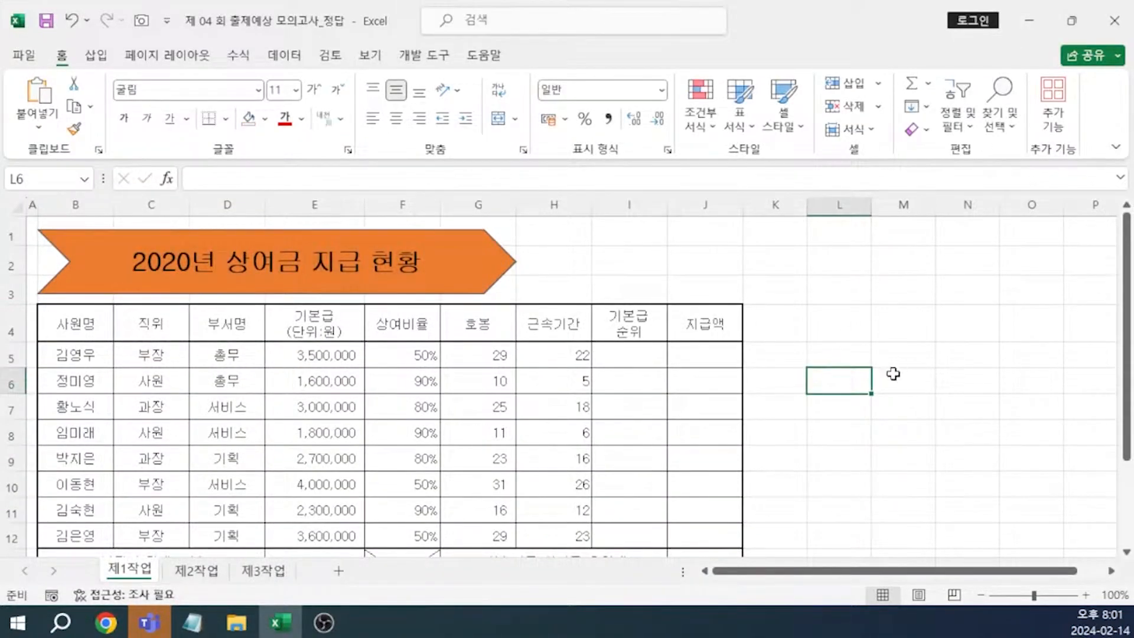
drag(827, 378, 835, 432)
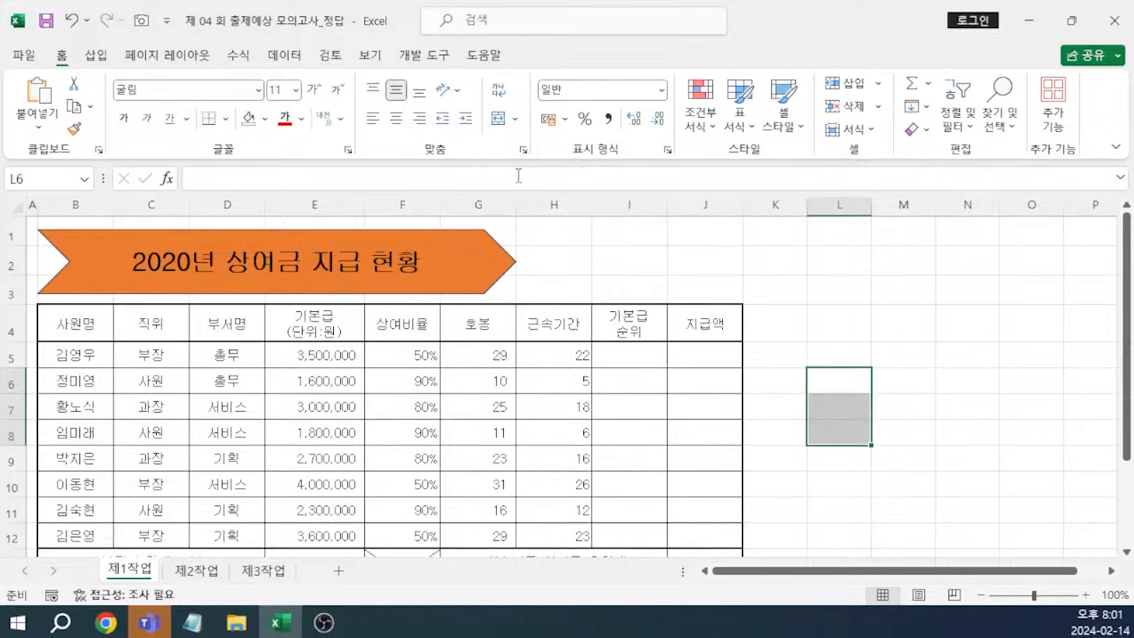
click(498, 118)
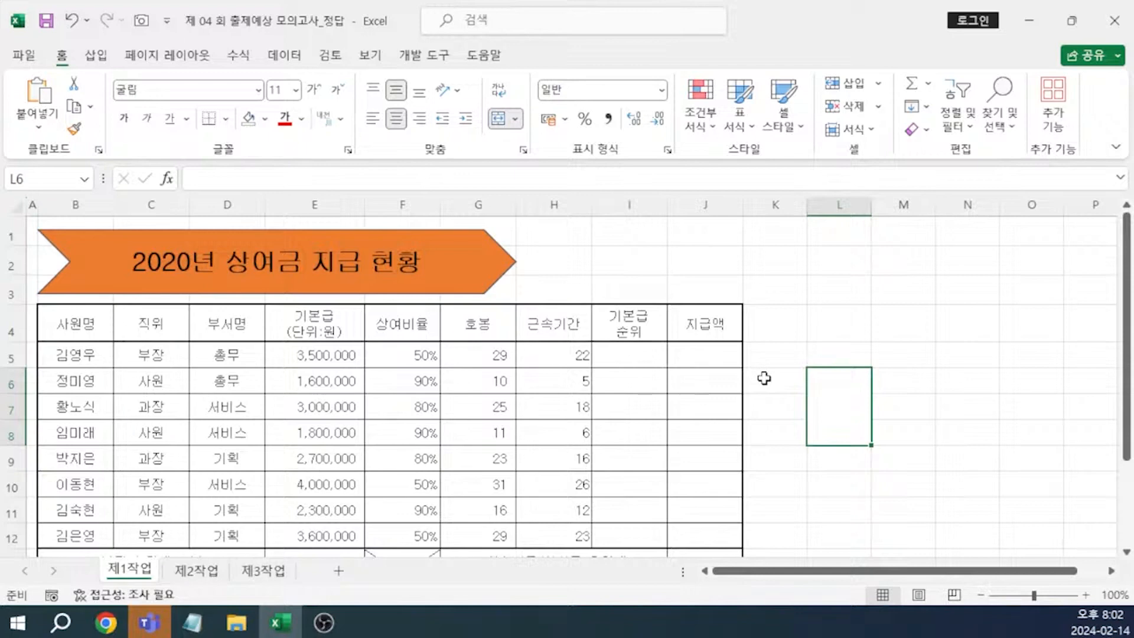
text(결)
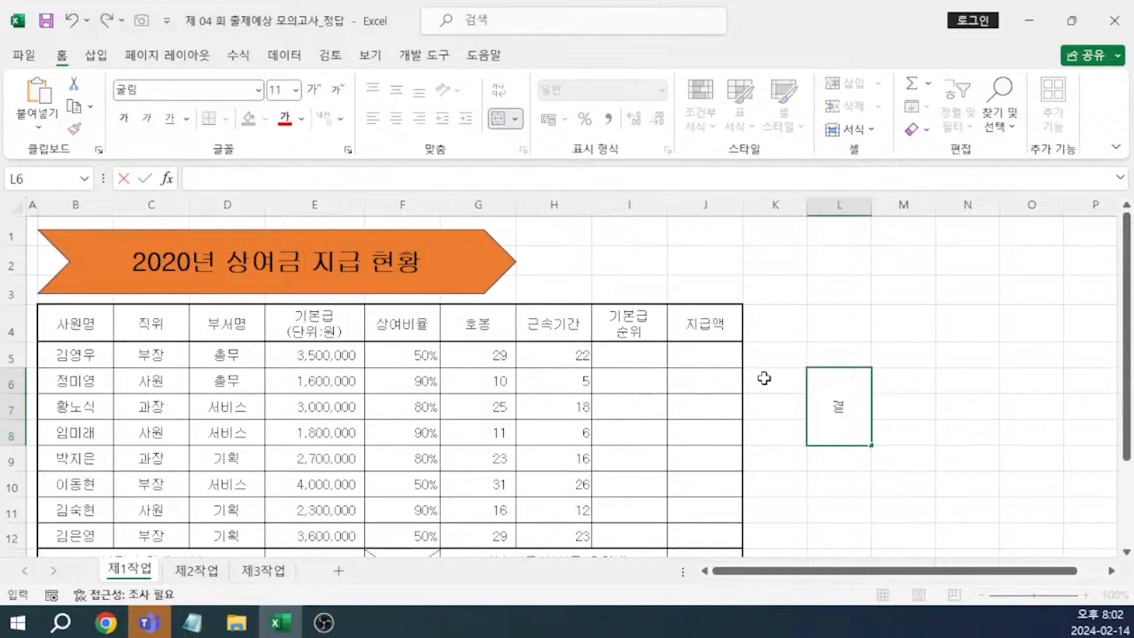
text(재)
key(Tab)
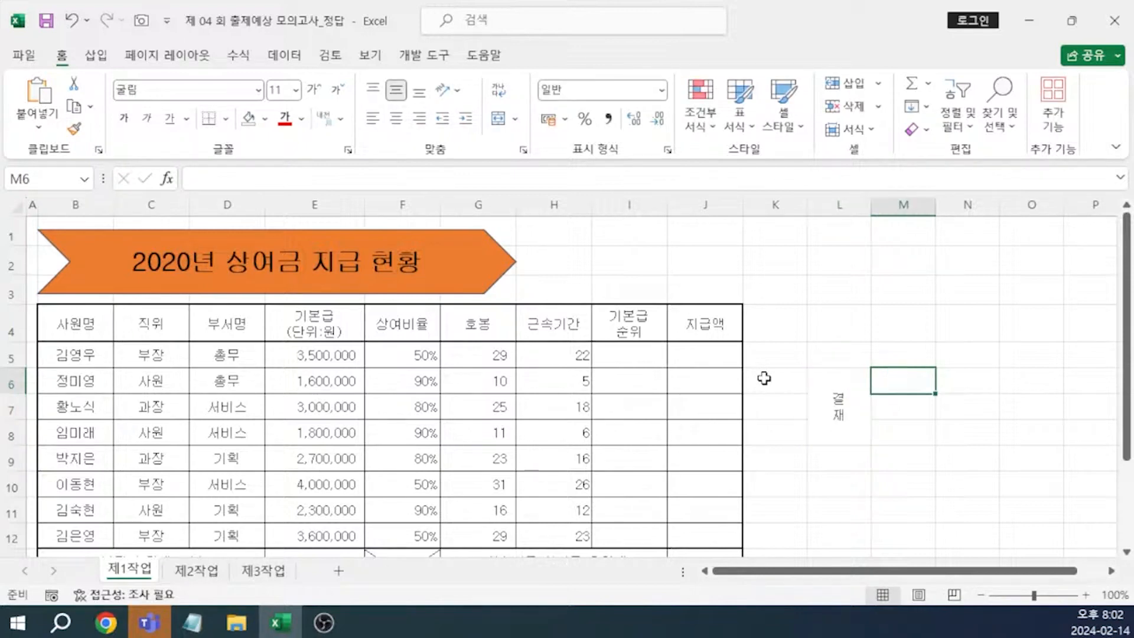
Enter the approval headings 담당, 과장 and 차장 in cells M6, N6 and O6.
text(담당)
key(Tab)
text(과장)
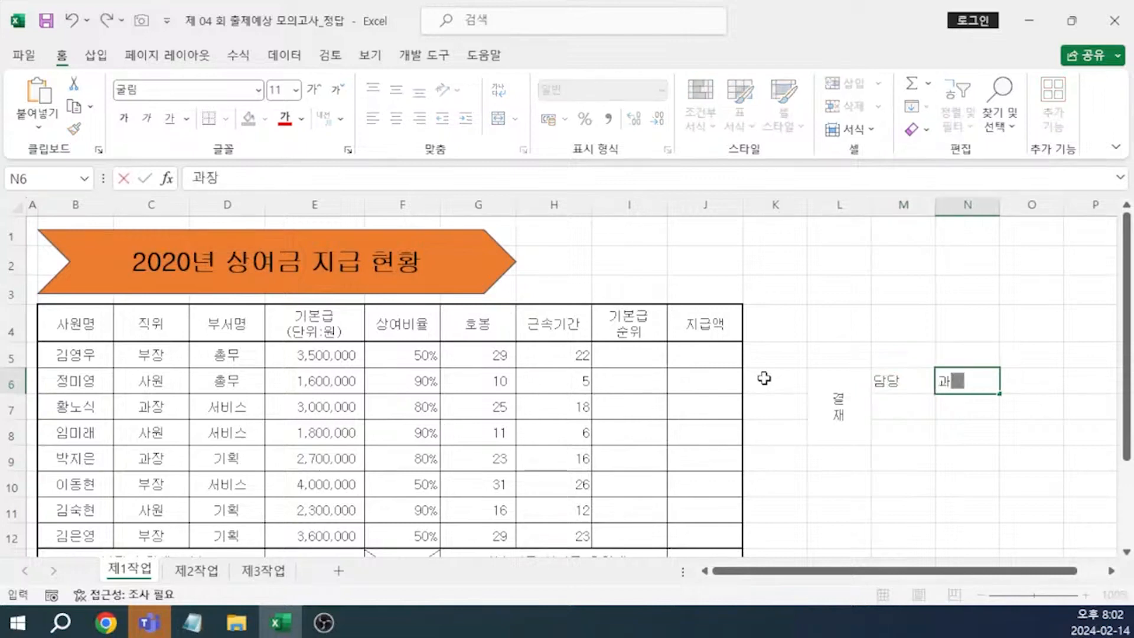
key(Tab)
text(차자ㅇ)
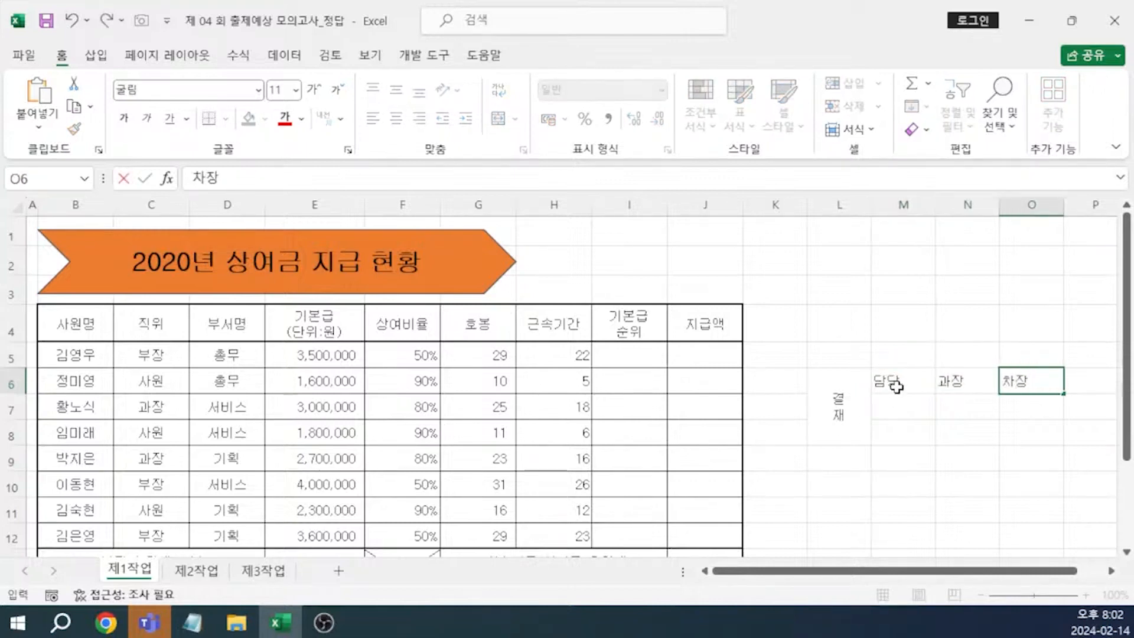
Merge and centre M7:M8, N7:N8 and O7:O8 separately as the blank signature cells below the headings.
drag(907, 410, 904, 431)
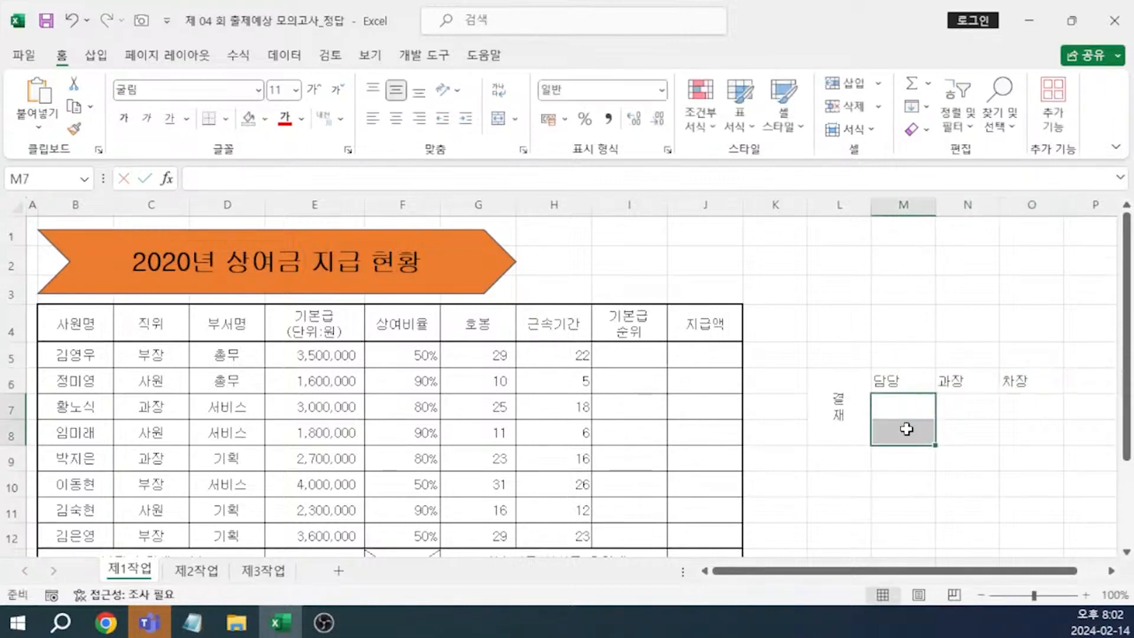
drag(965, 410, 964, 430)
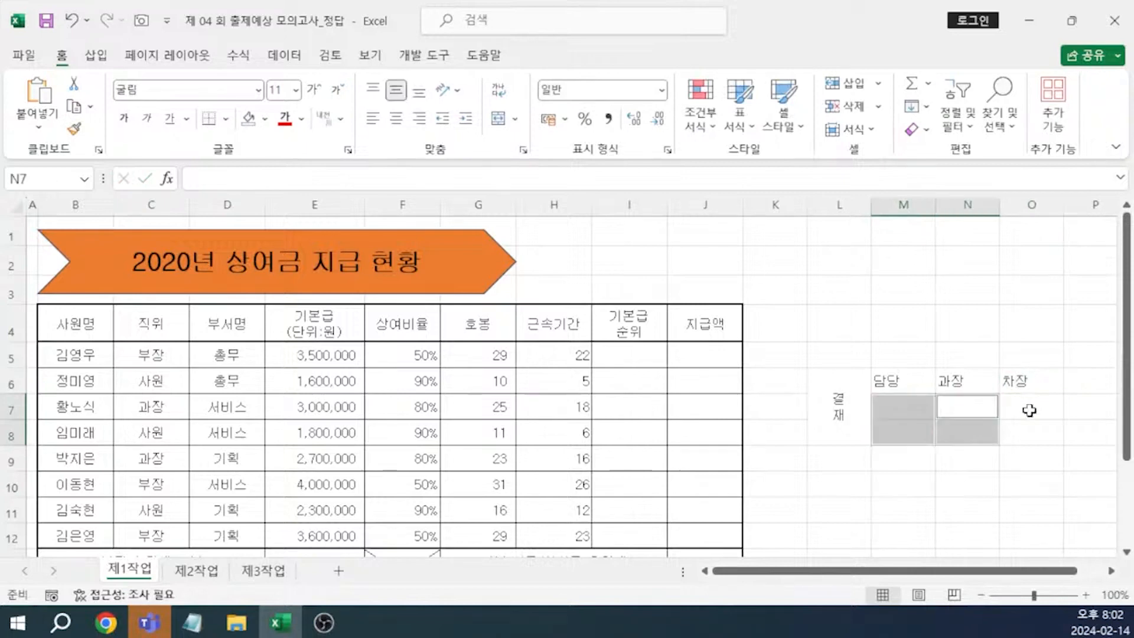
drag(1026, 407, 1030, 428)
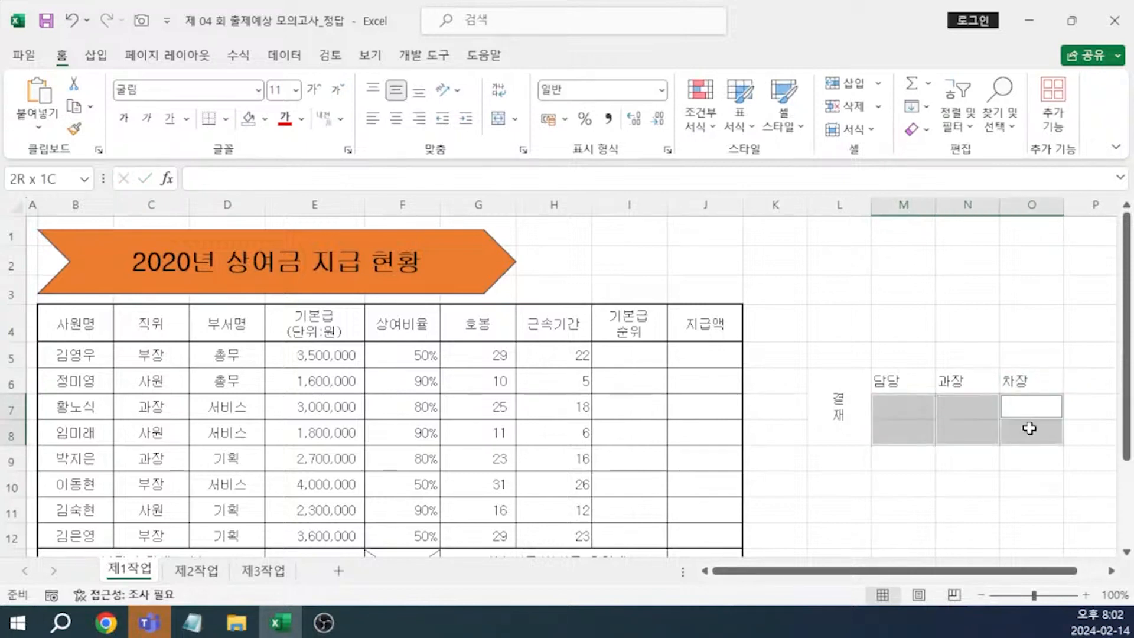
click(507, 123)
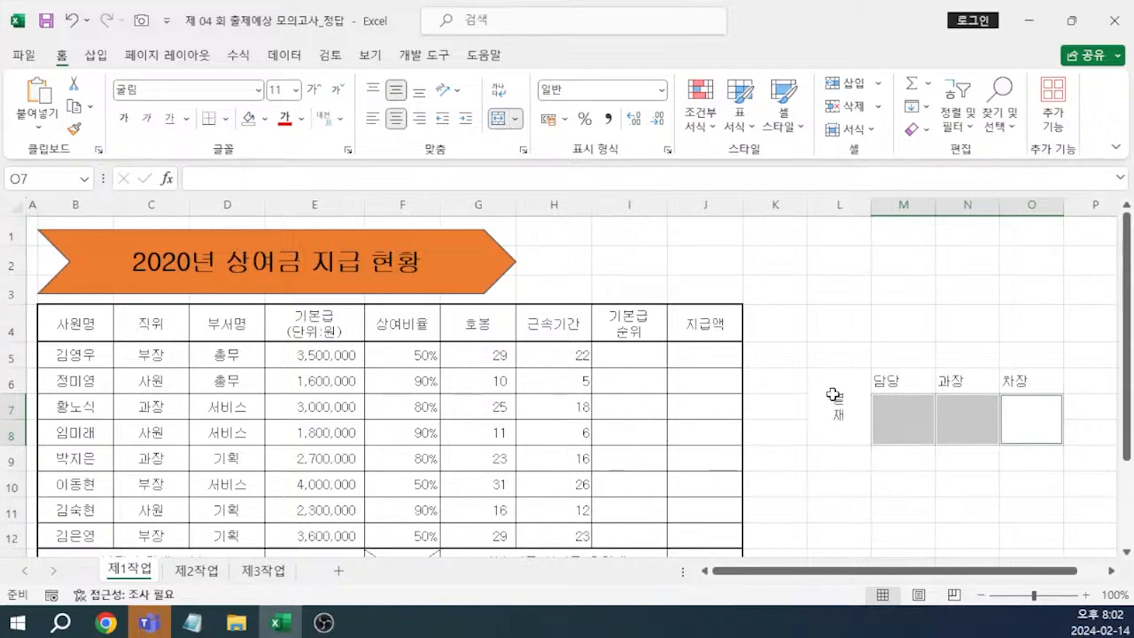
Narrow column L and format the approval table L6:O8 with centred text and borders on all cells.
drag(871, 204, 849, 204)
drag(827, 381, 1010, 434)
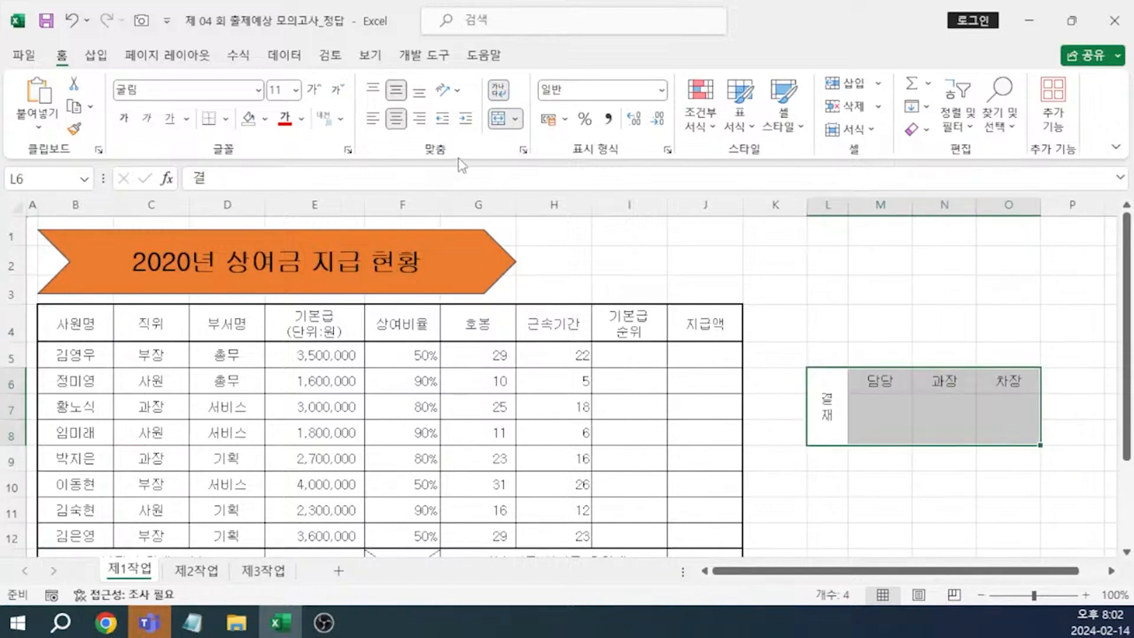
click(226, 118)
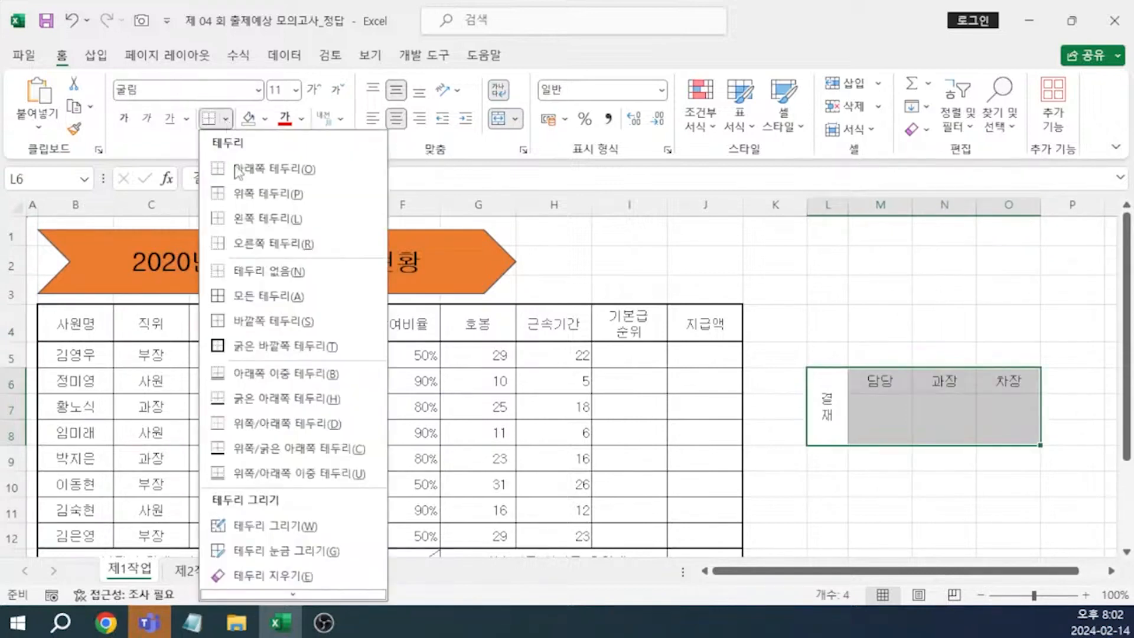
click(248, 297)
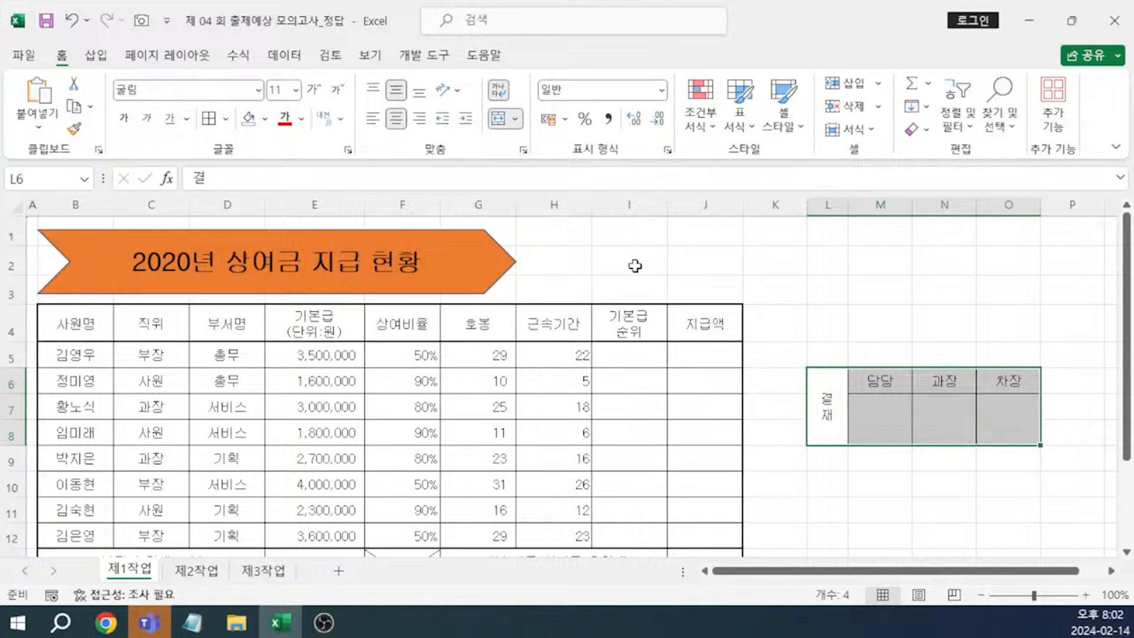
Copy the approval table, paste it as a picture, and fit it beside the title above columns H to J.
key(ctrl+c)
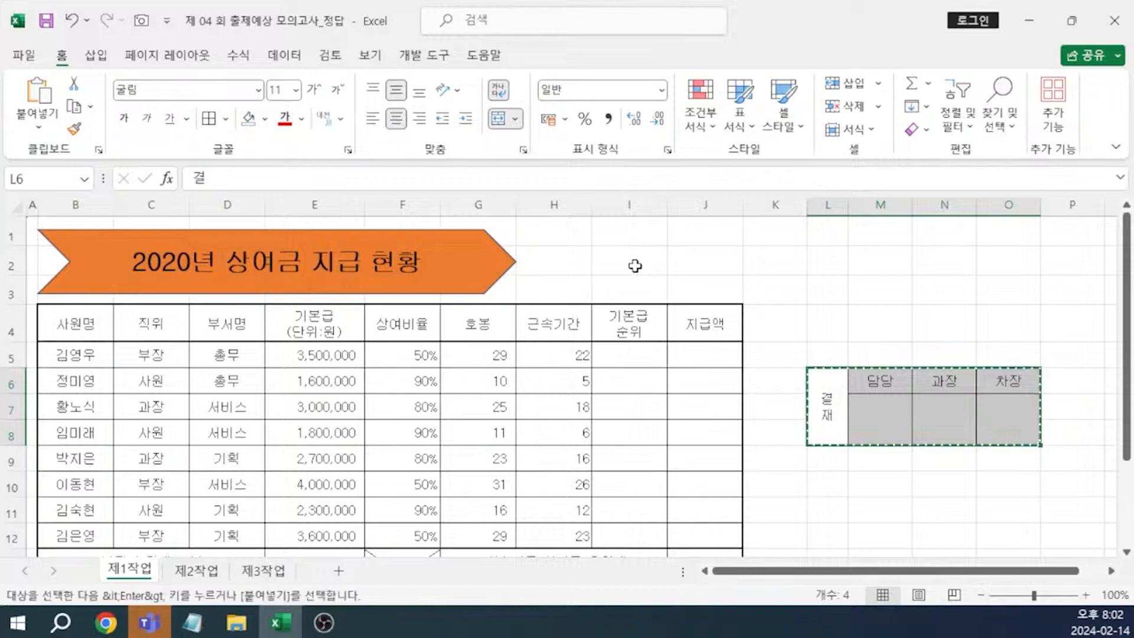
click(34, 129)
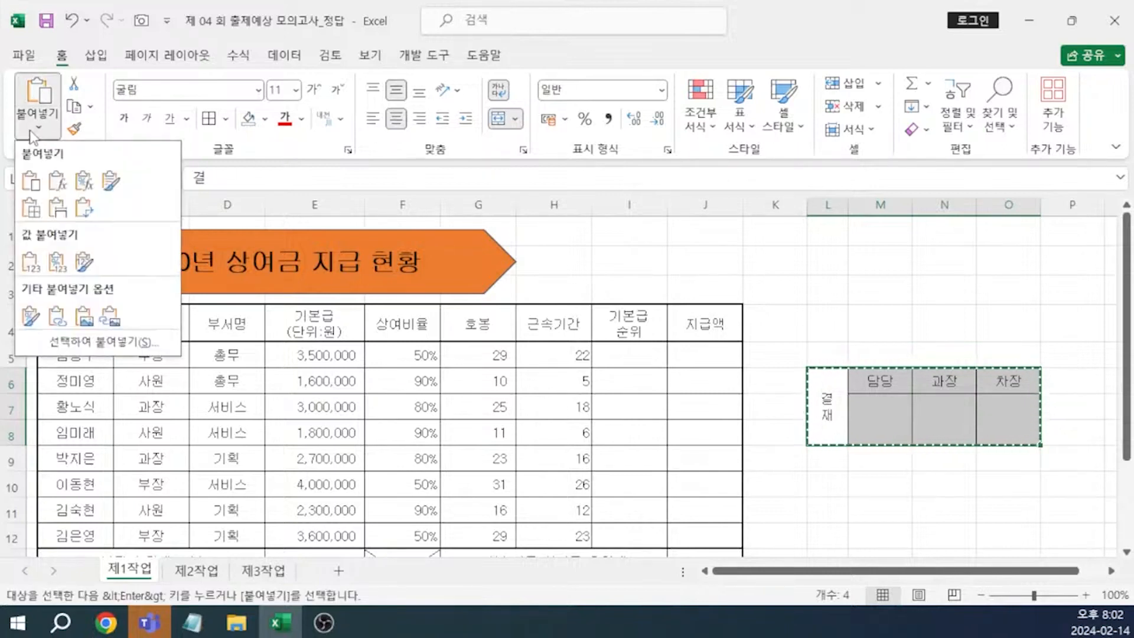
click(88, 319)
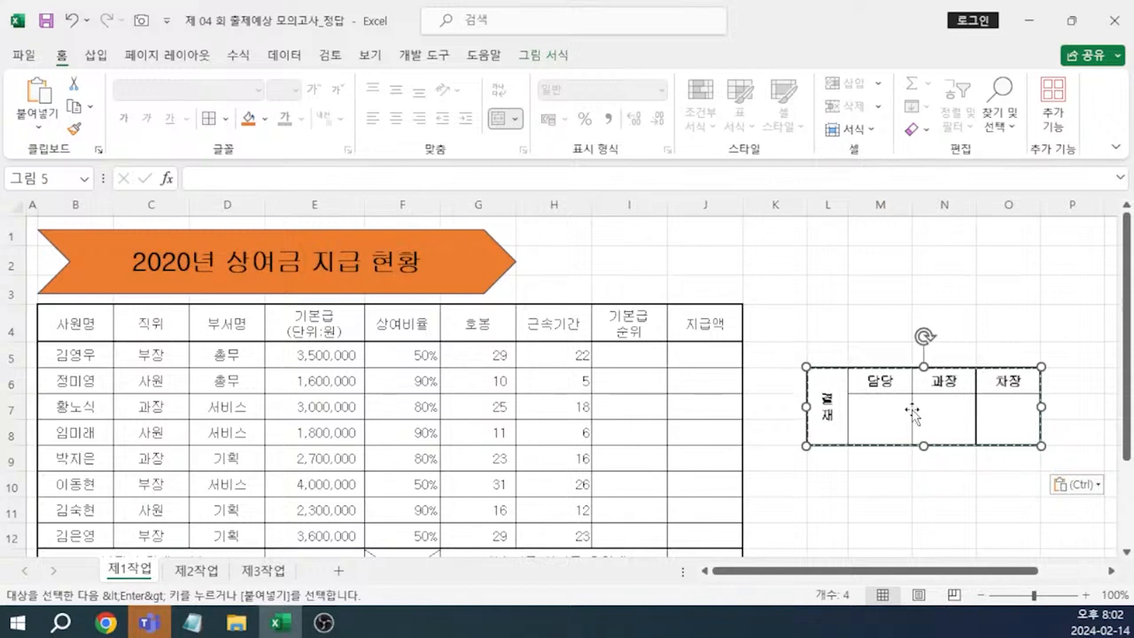
drag(891, 395, 613, 258)
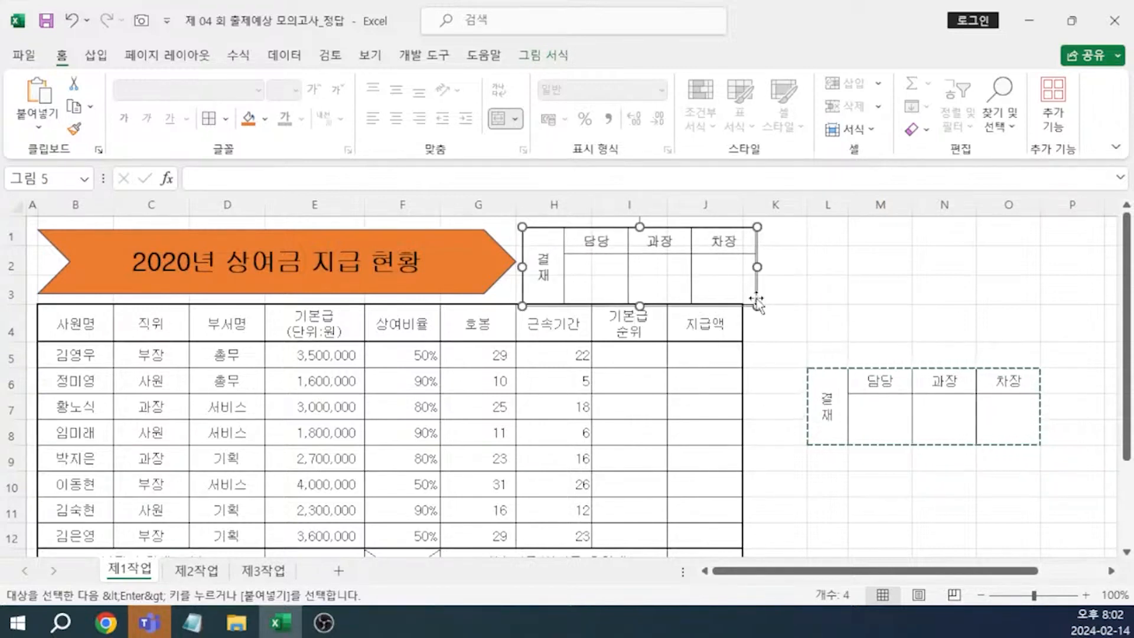
drag(758, 306, 728, 289)
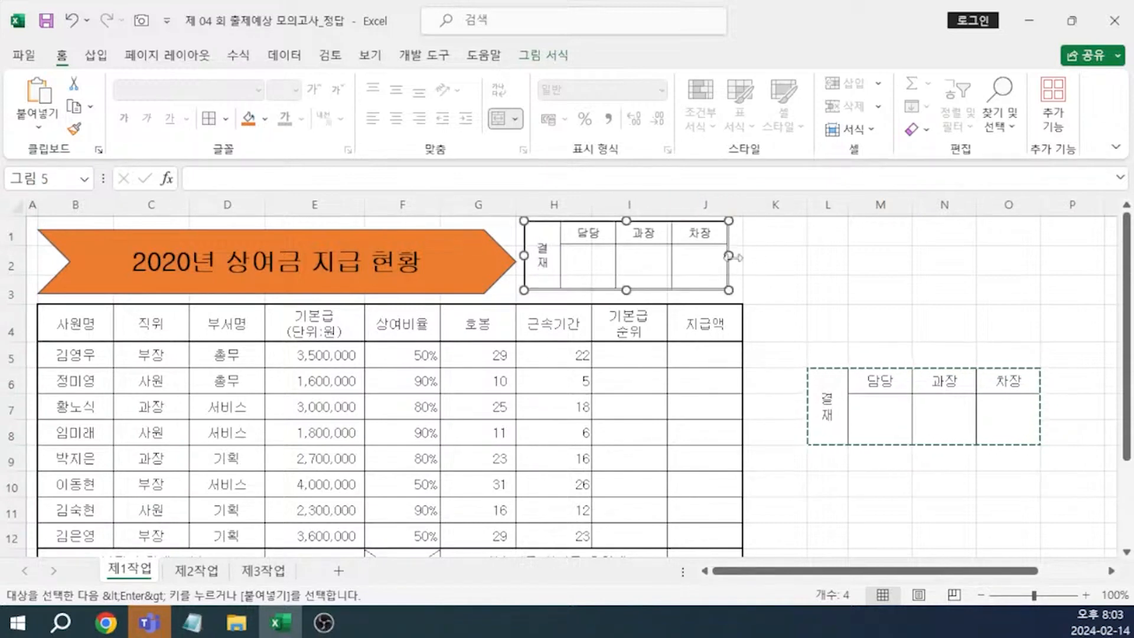
Resize the approval-box picture to start slightly inside column H, reach column J's outer edge and span down into row 3.
key(alt)
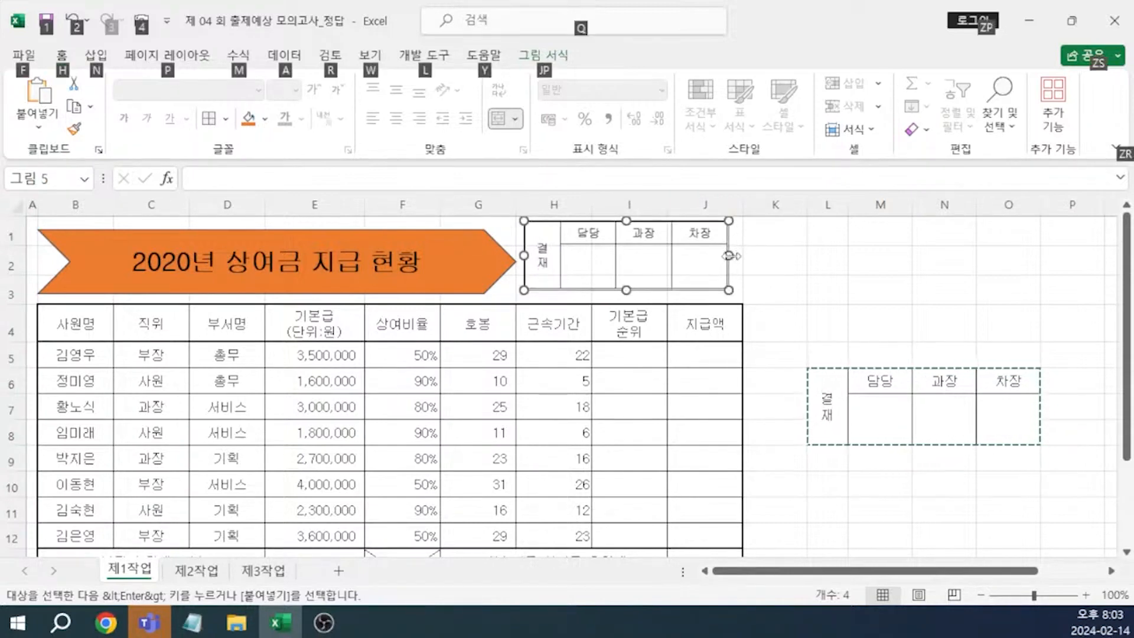
key(alt)
drag(741, 258, 754, 258)
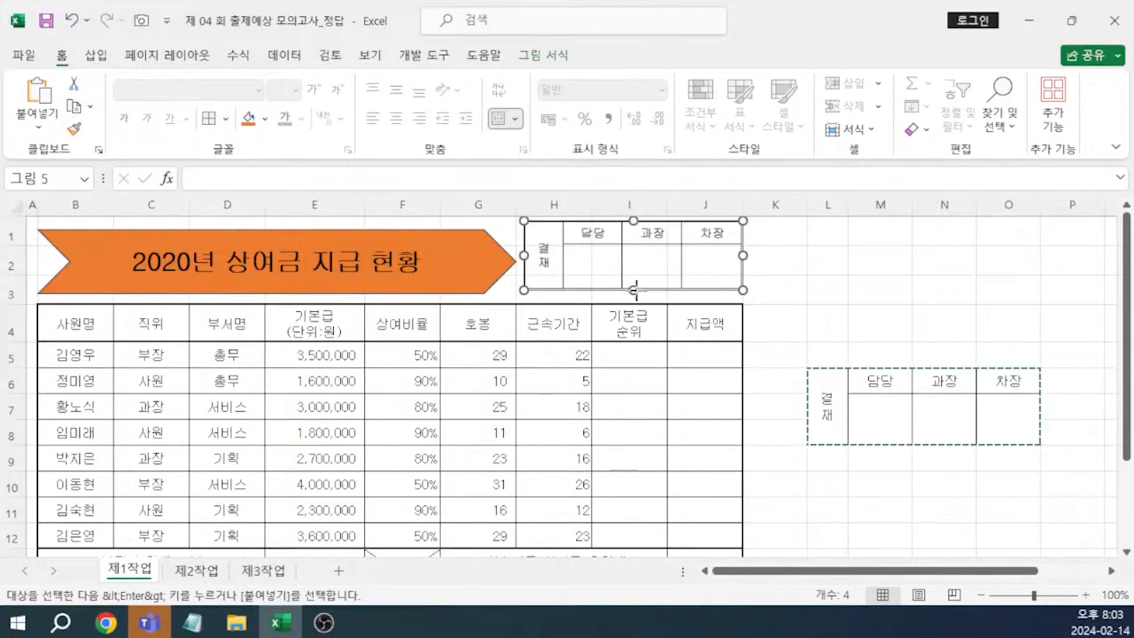
drag(634, 290, 636, 299)
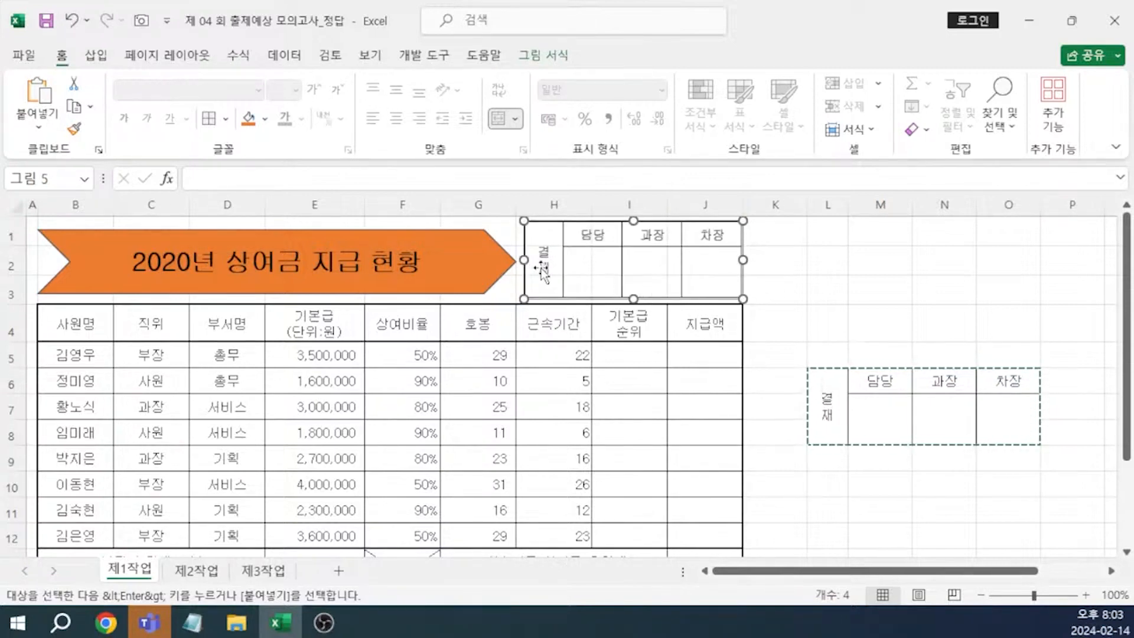
drag(524, 260, 543, 260)
click(849, 291)
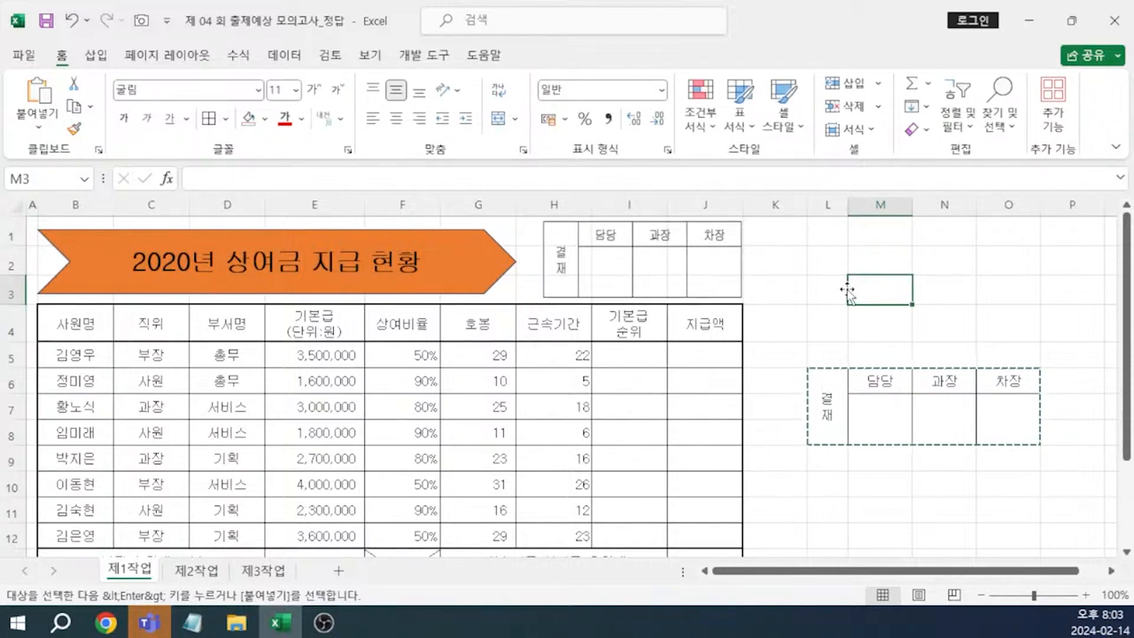
click(552, 260)
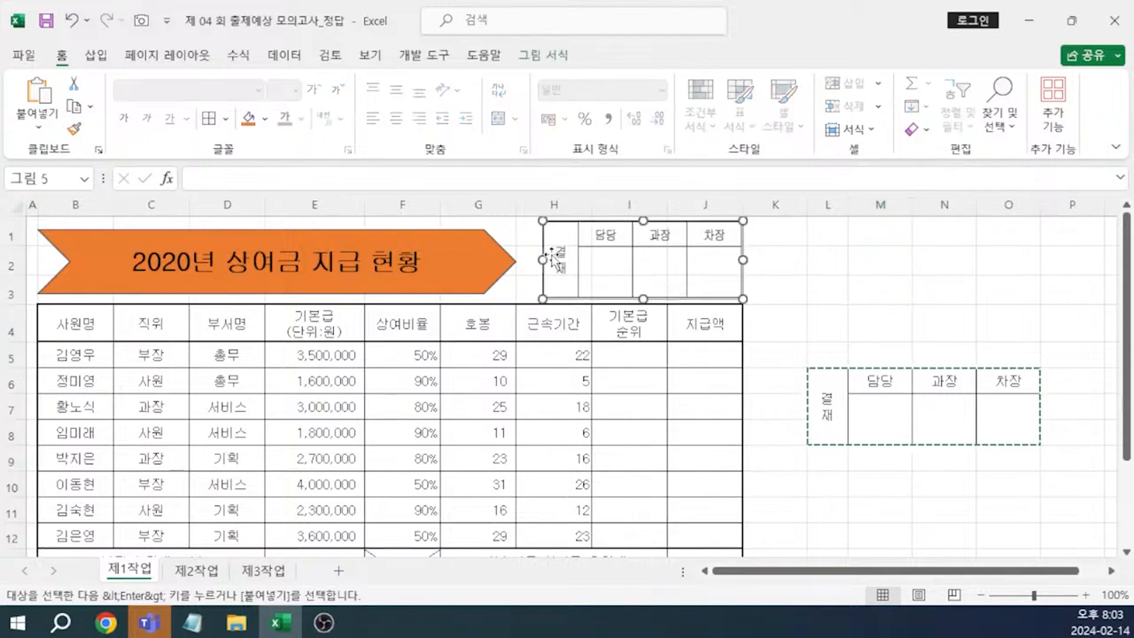
drag(543, 260, 535, 259)
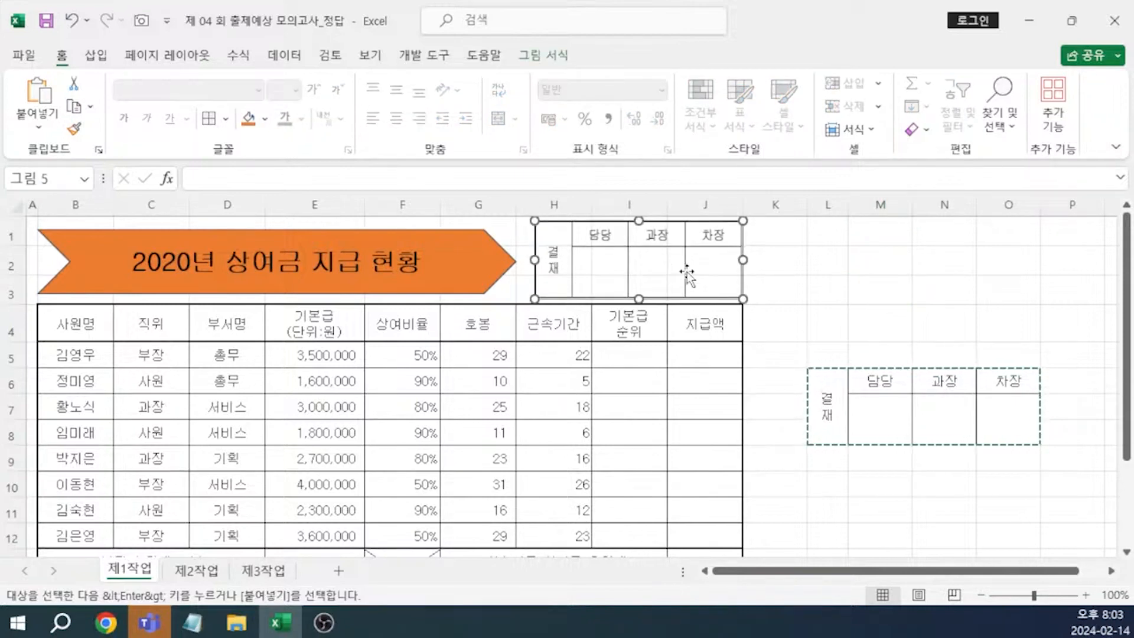
click(841, 278)
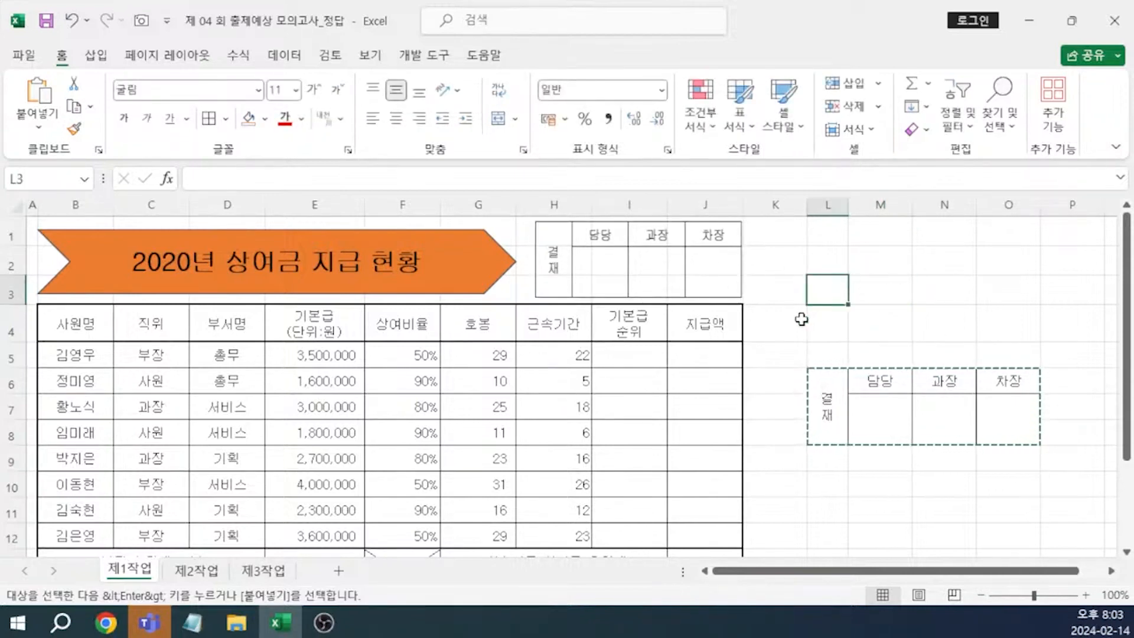
Delete columns L to O, which hold the original approval table.
click(830, 203)
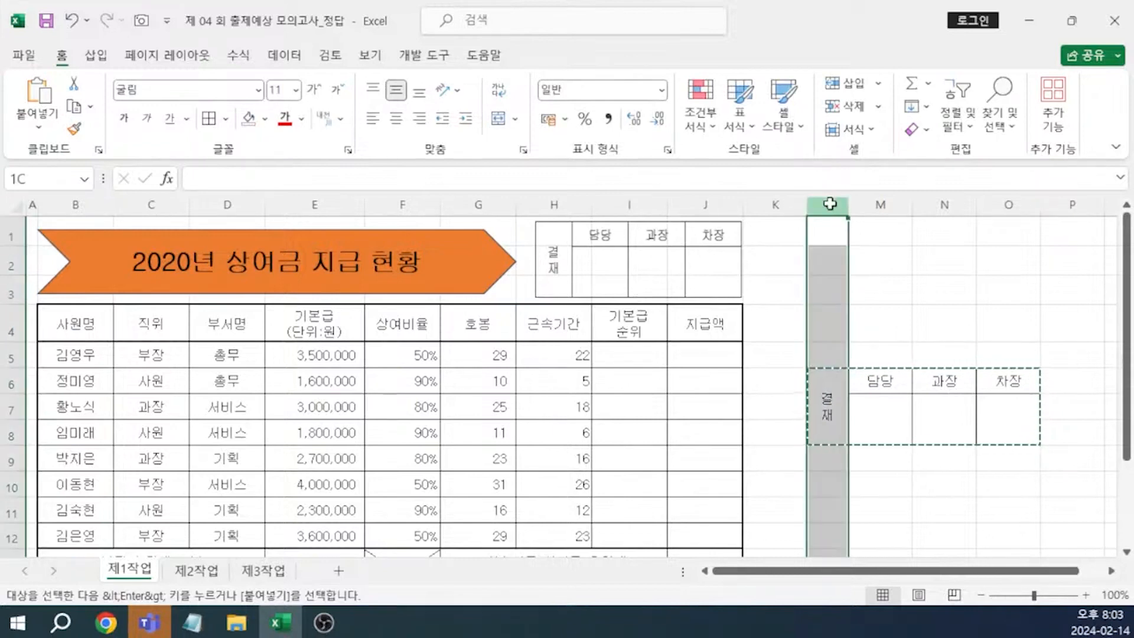
drag(830, 204, 1008, 199)
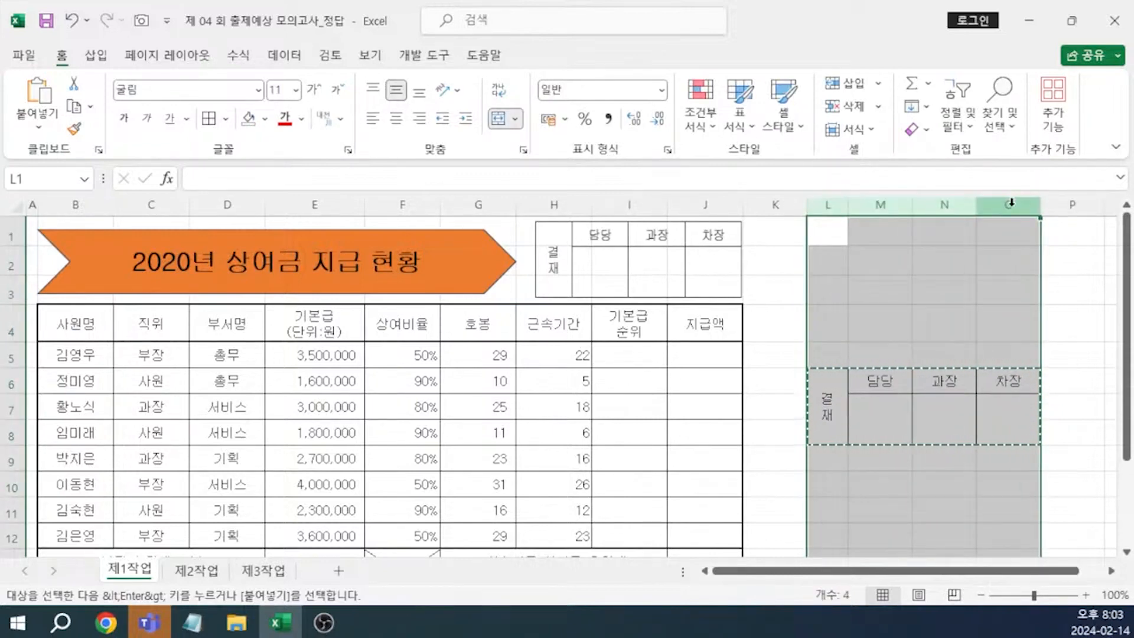
right_click(1012, 202)
click(938, 407)
click(988, 354)
Fill the header cells B4:J4 and the label cells G14 and I14 with orange.
key(alt+Tab)
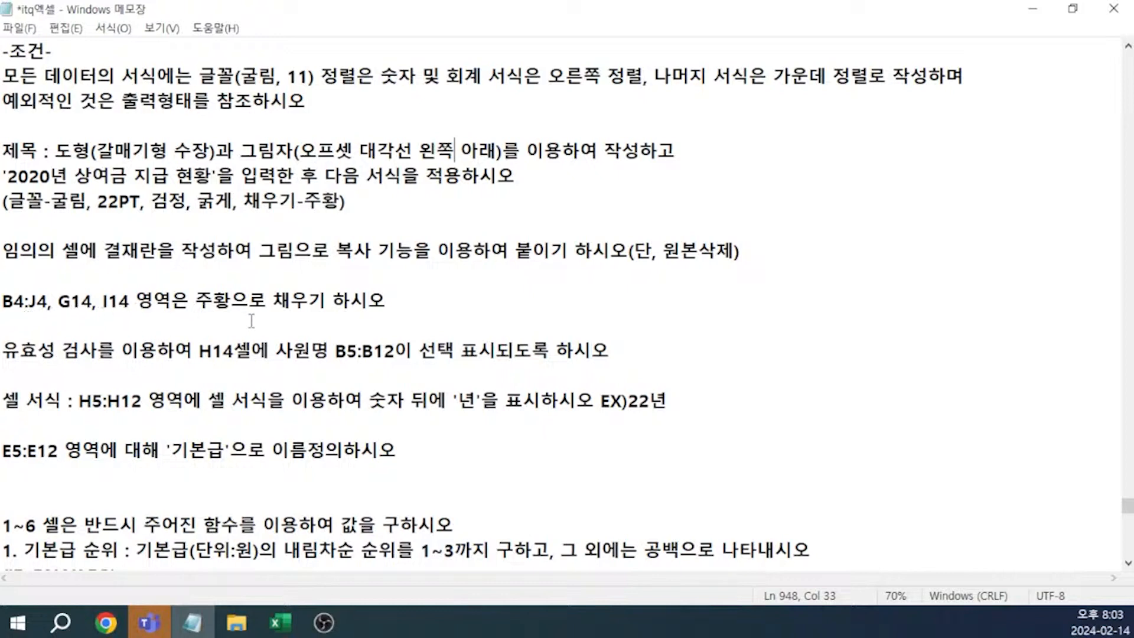
click(281, 623)
drag(88, 323, 705, 323)
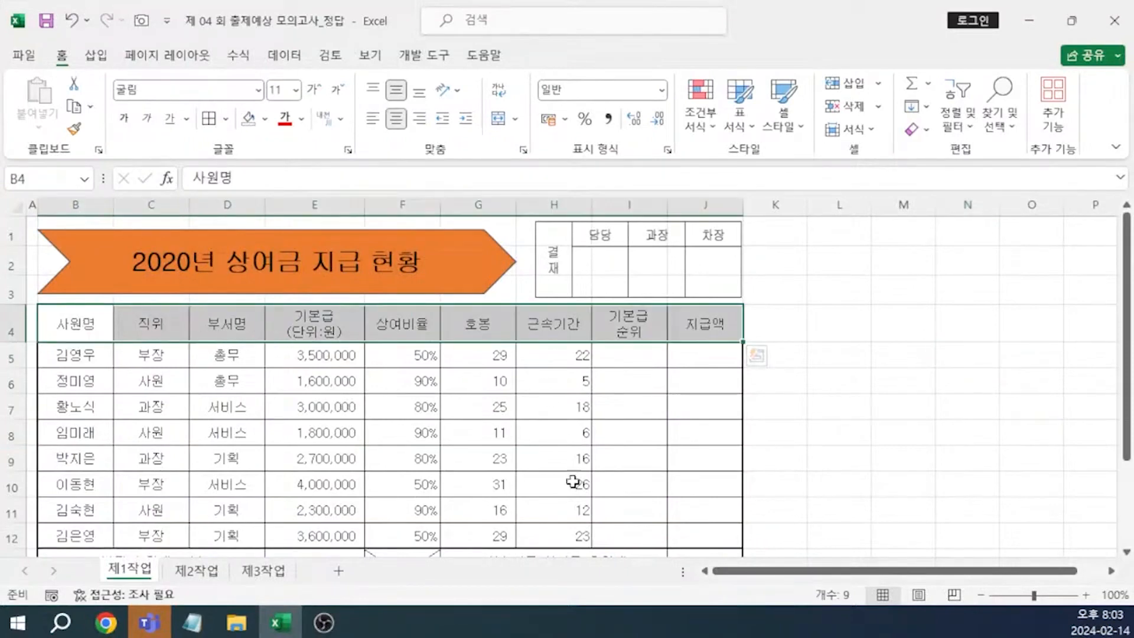
scroll(520, 487, down, 1)
ctrl+click(479, 500)
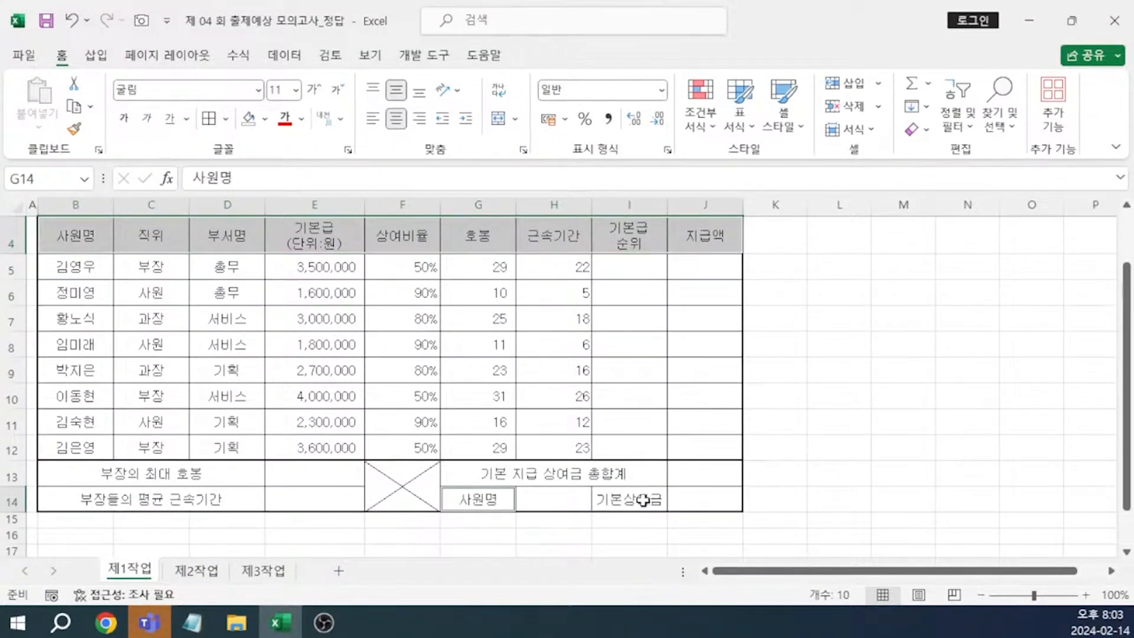
ctrl+click(643, 500)
click(265, 119)
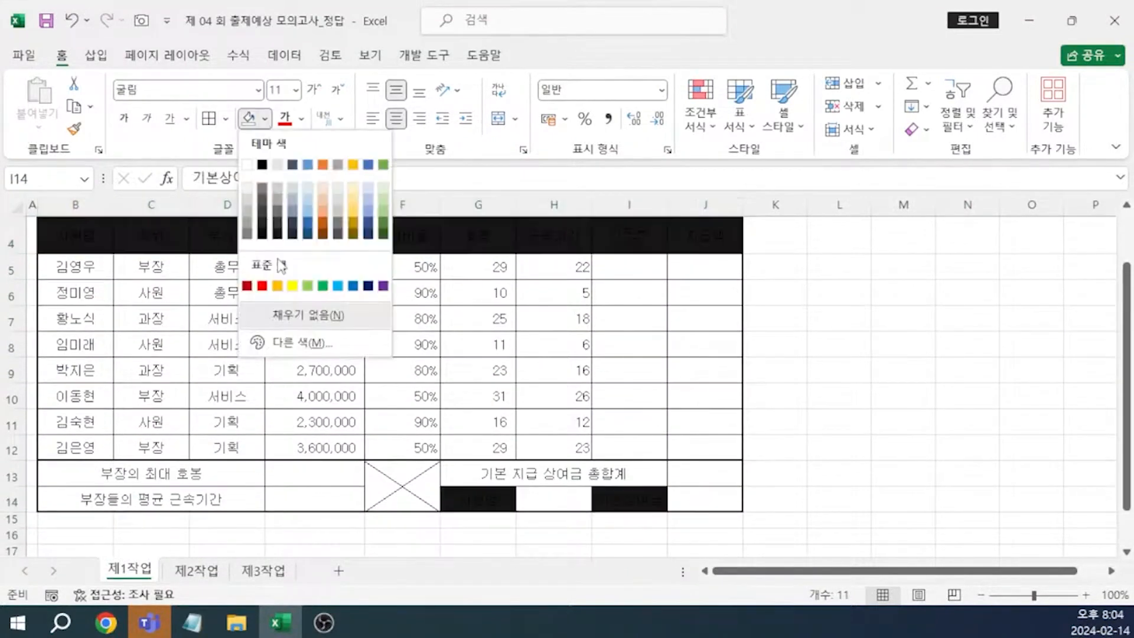
click(323, 165)
click(824, 345)
scroll(824, 348, up, 1)
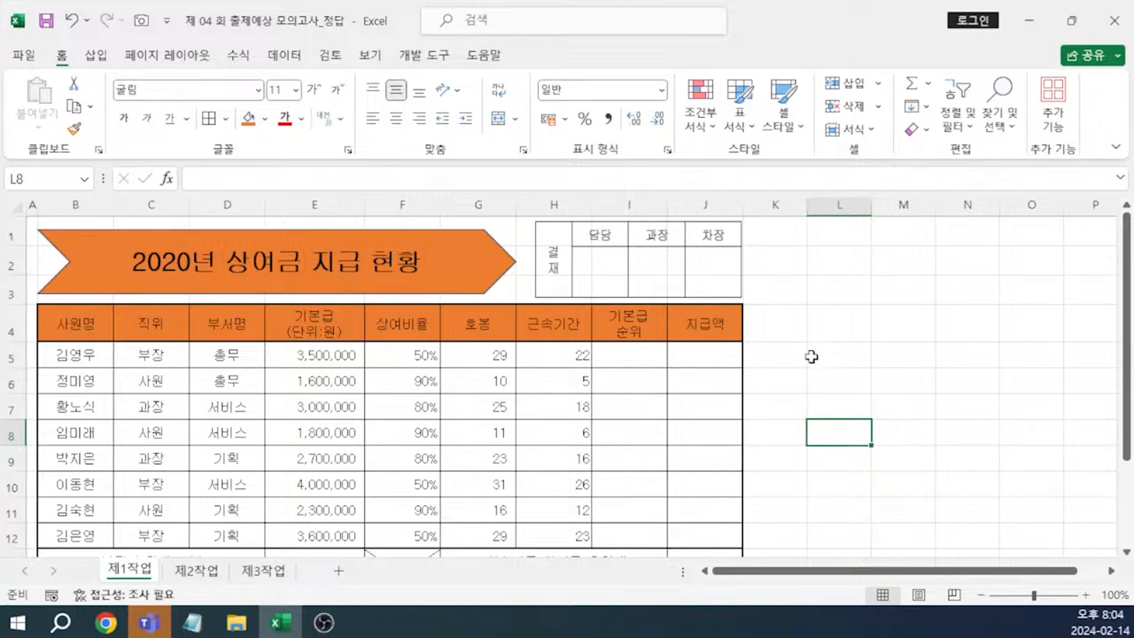
Apply list (목록) data validation to H14 with source B5:B12, and choose the first employee name from its dropdown.
scroll(753, 368, down, 1)
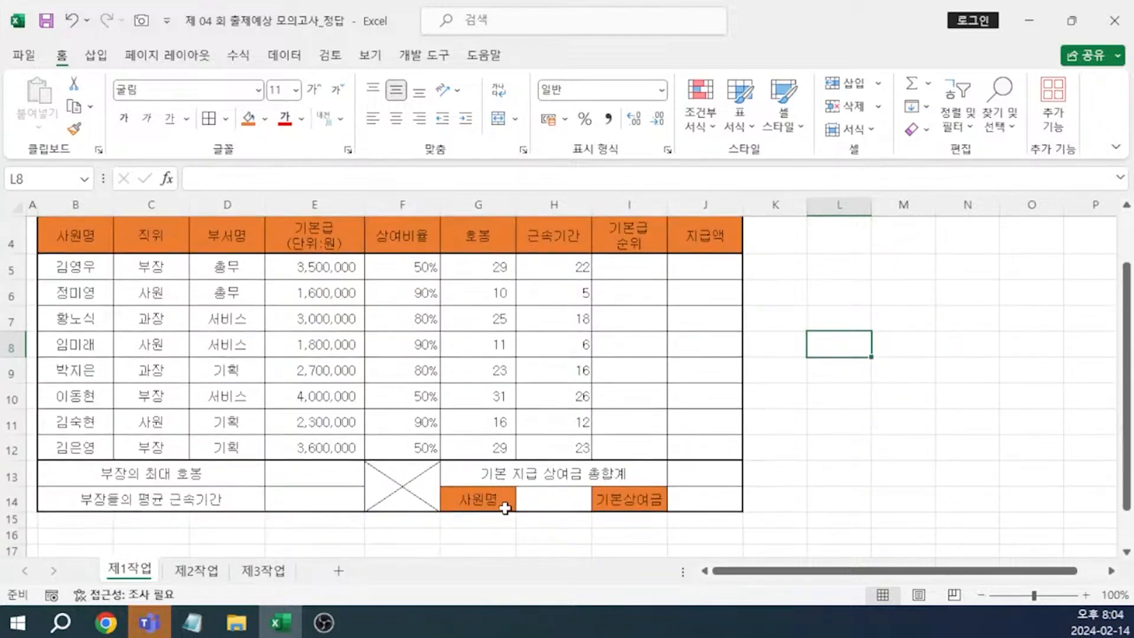
click(548, 498)
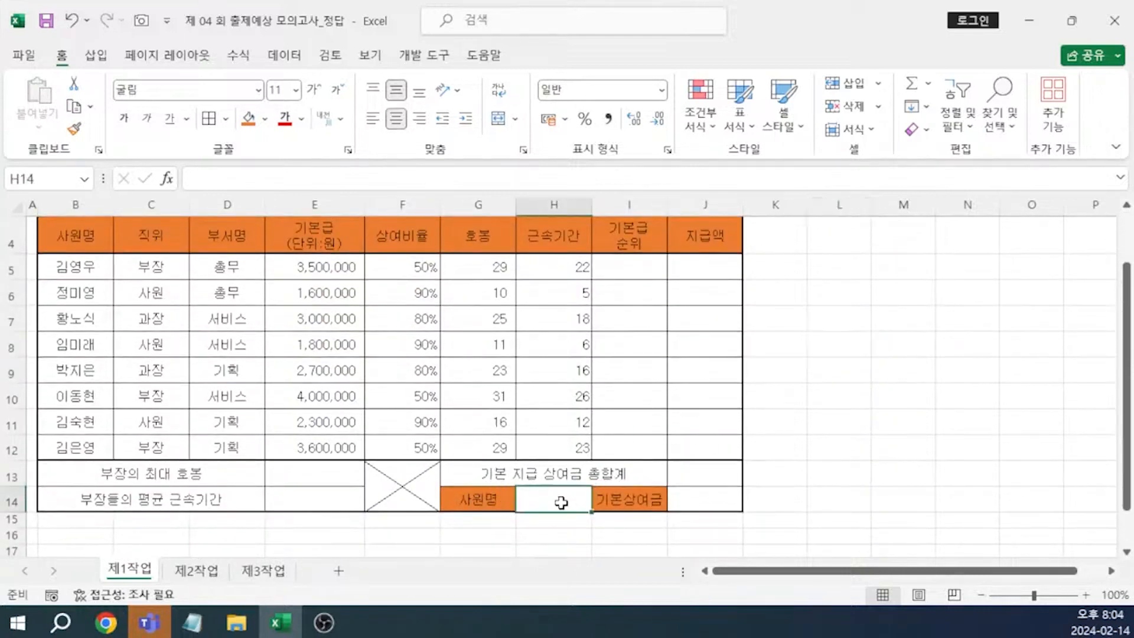
click(276, 58)
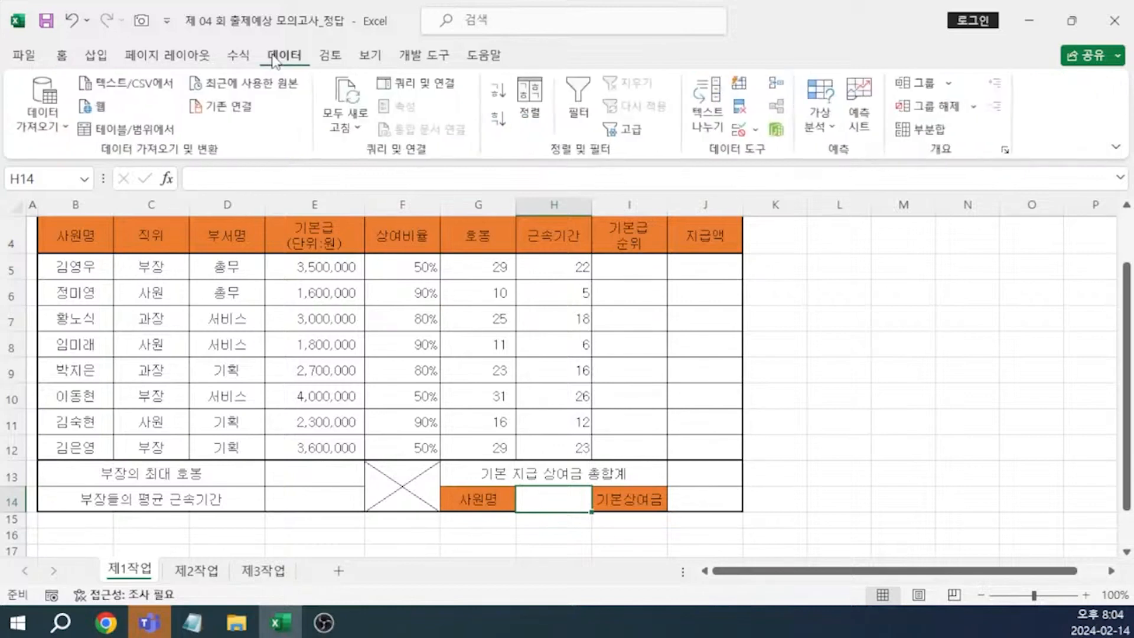
click(739, 129)
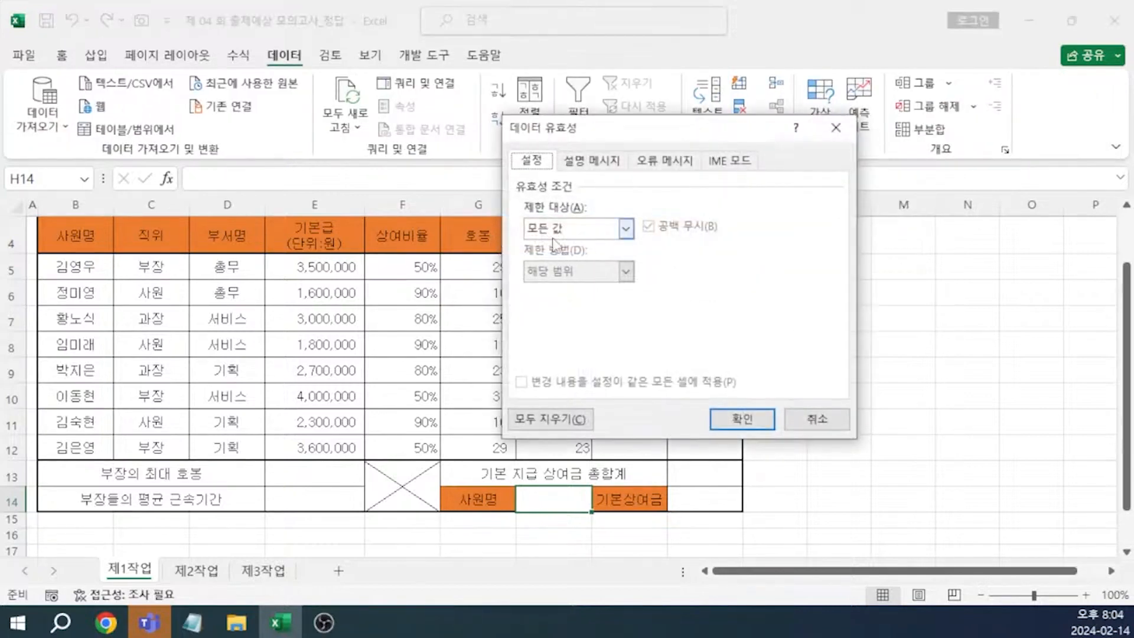
click(602, 229)
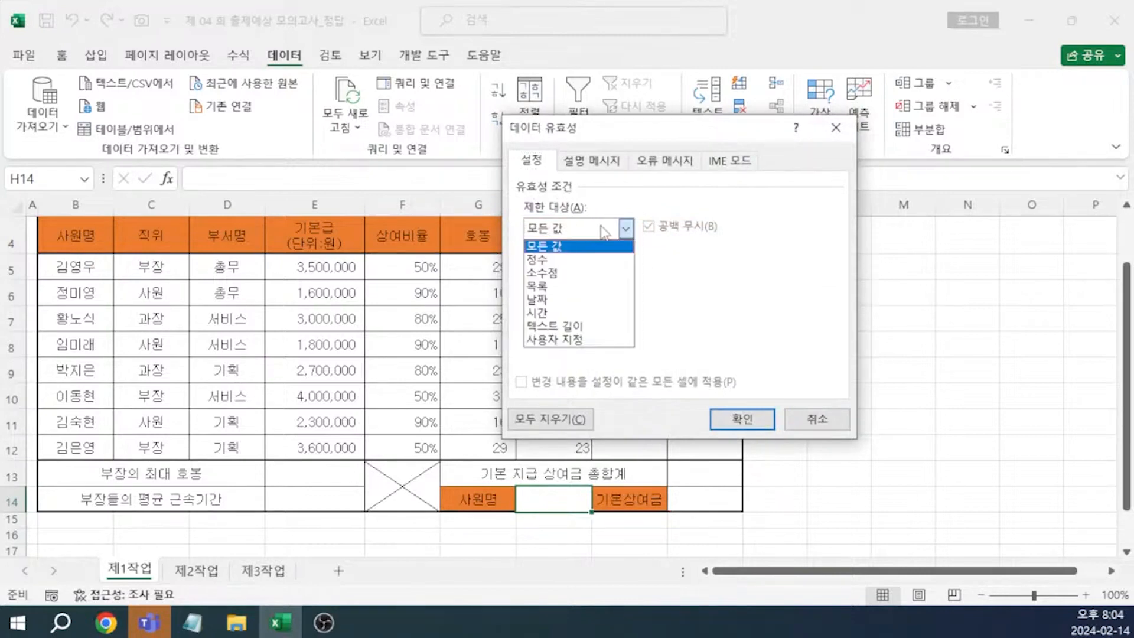
click(566, 288)
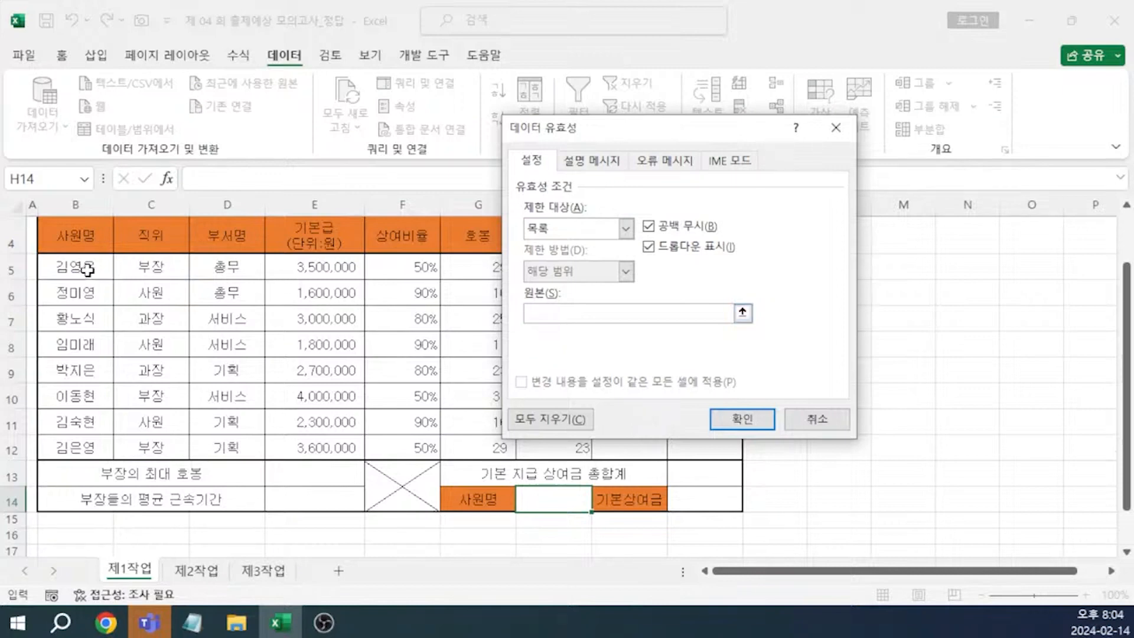
drag(88, 270, 86, 444)
click(742, 420)
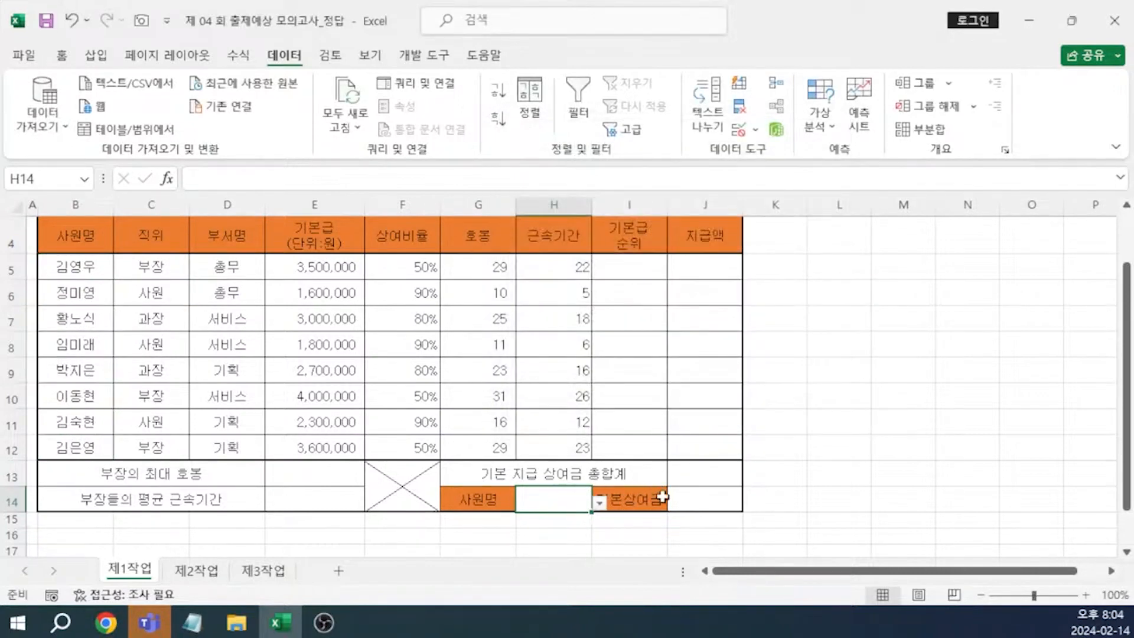
click(600, 503)
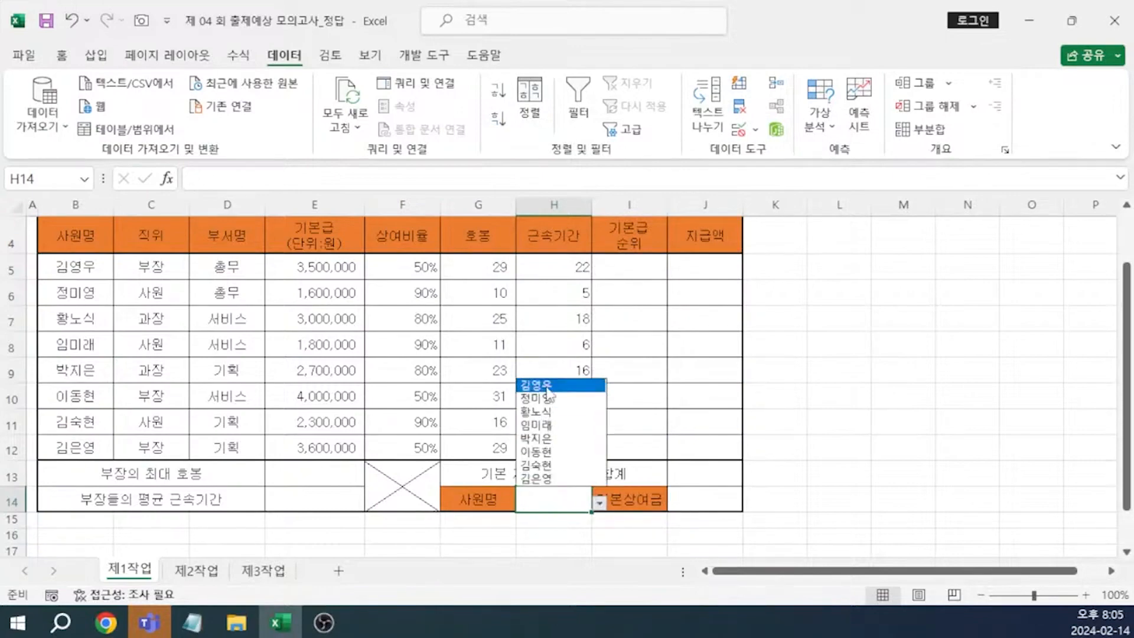
click(548, 388)
Apply a custom number format of 0 followed by 년 to the 근속기간 values in H5:H12.
key(alt+Tab)
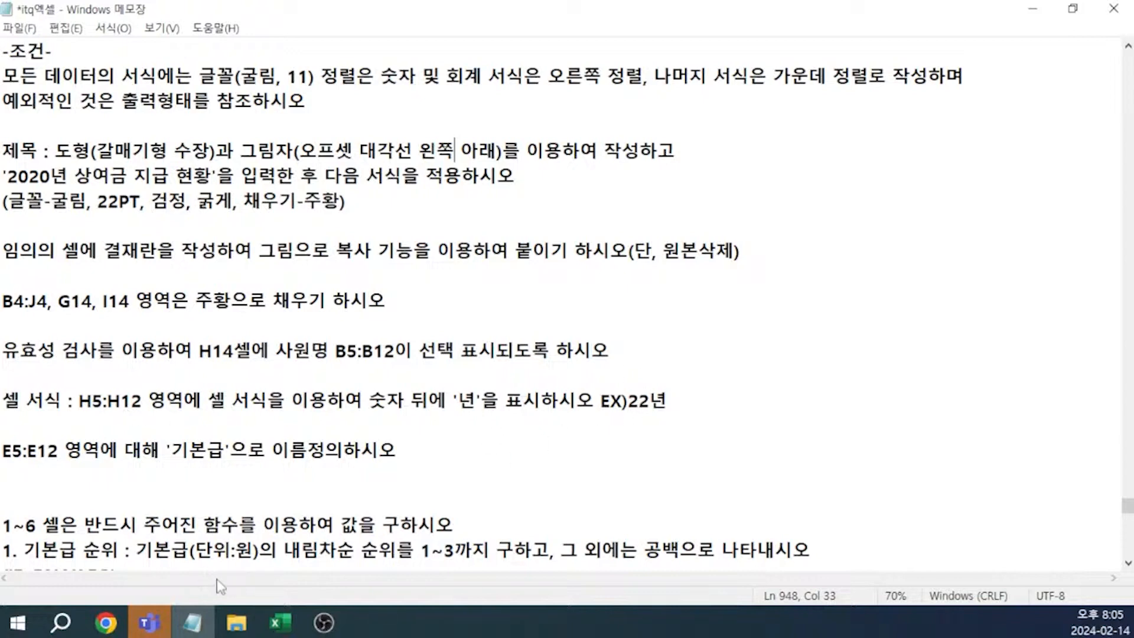
mouse_move(225, 618)
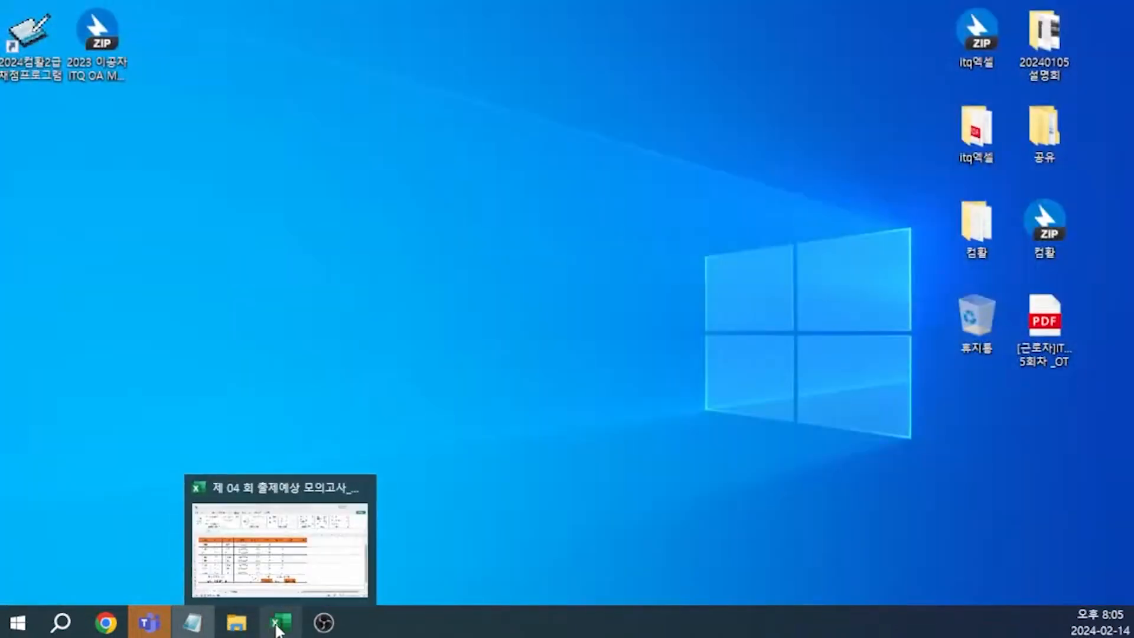
click(278, 627)
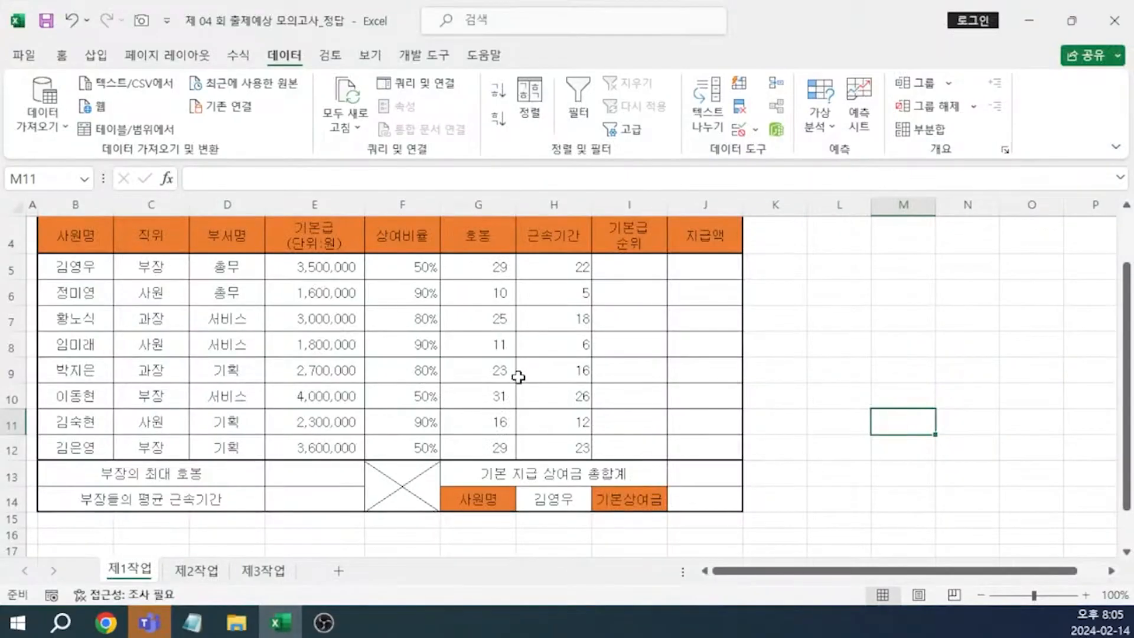
drag(555, 267, 560, 442)
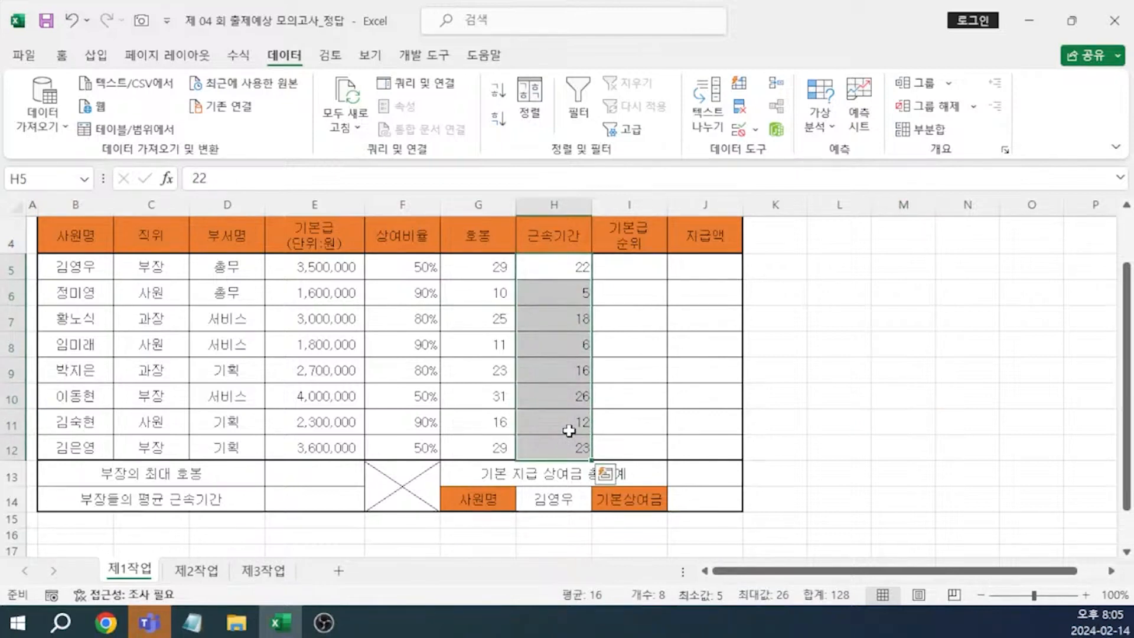
key(ctrl+1)
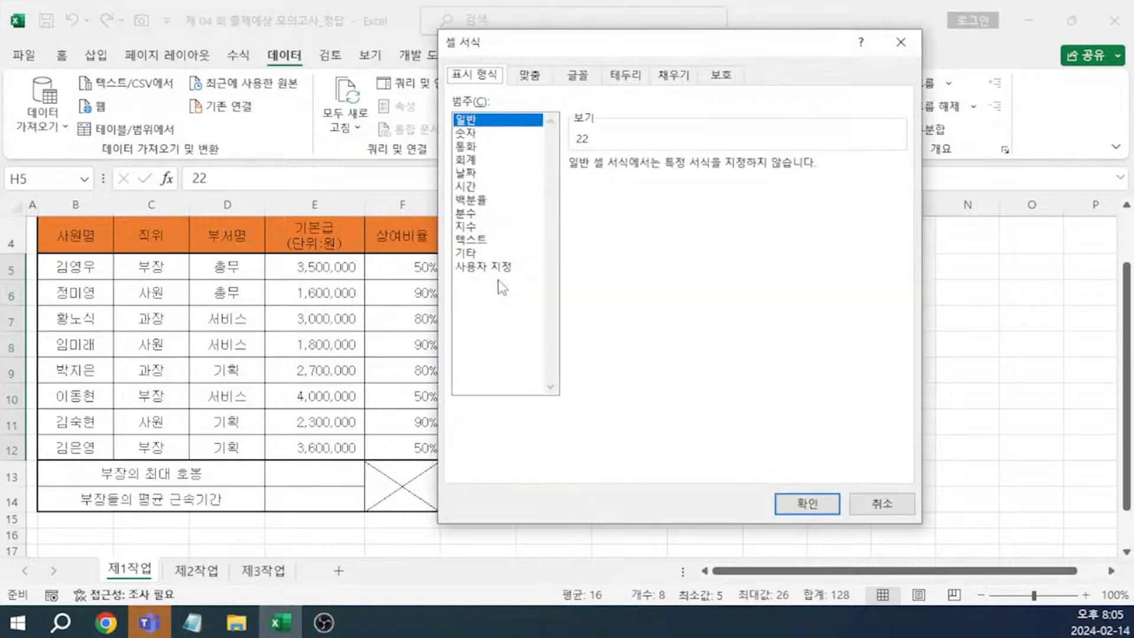
click(496, 269)
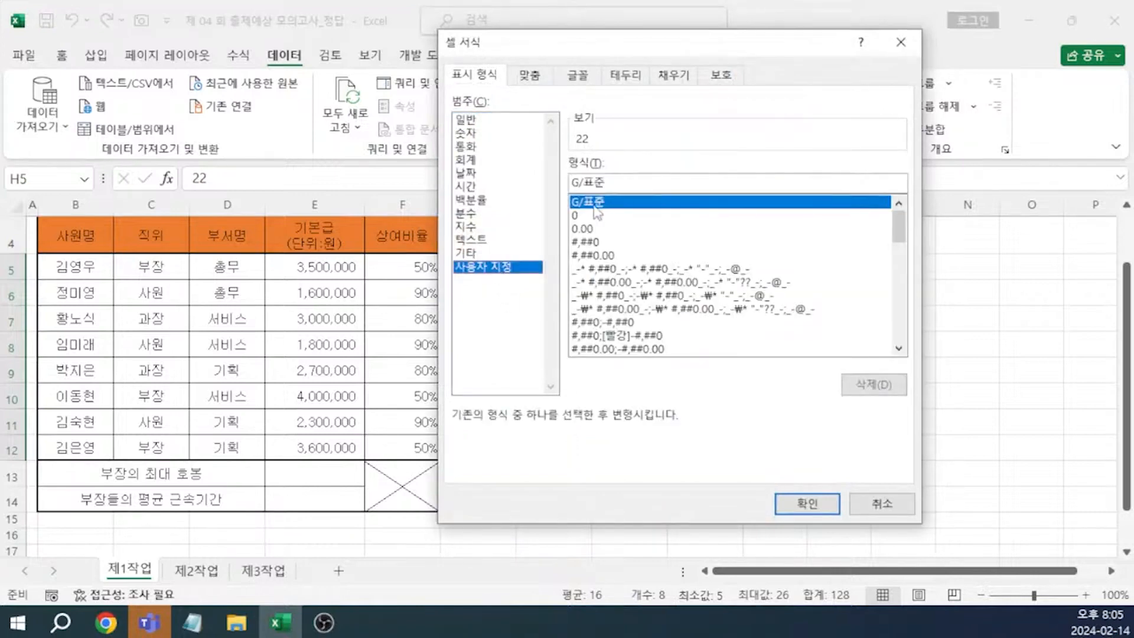
text(#0"년")
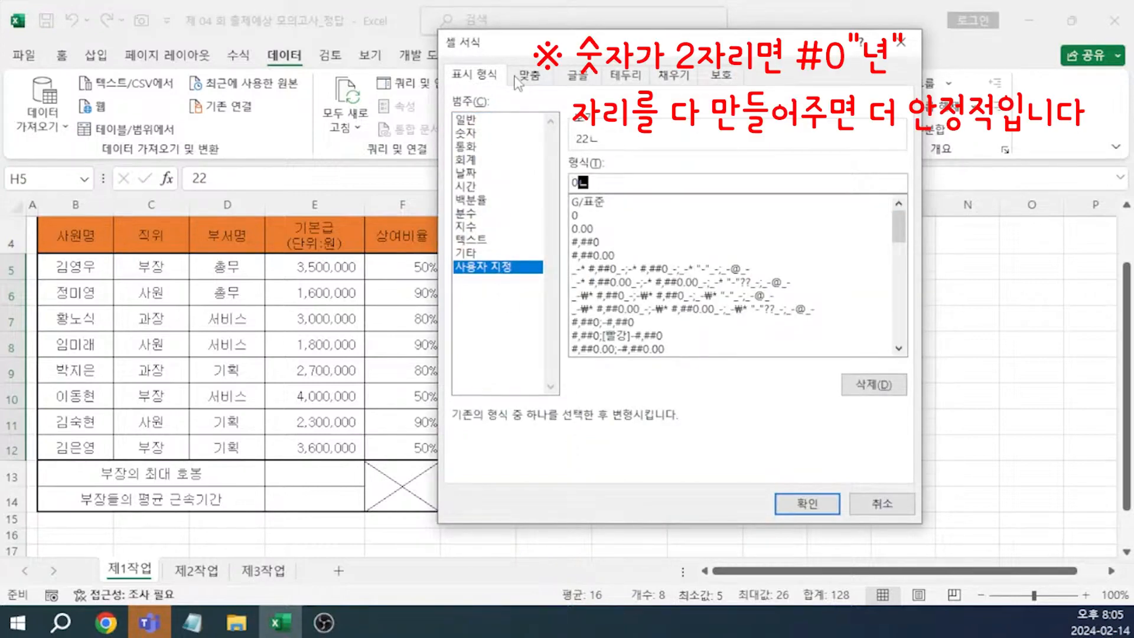
key(Return)
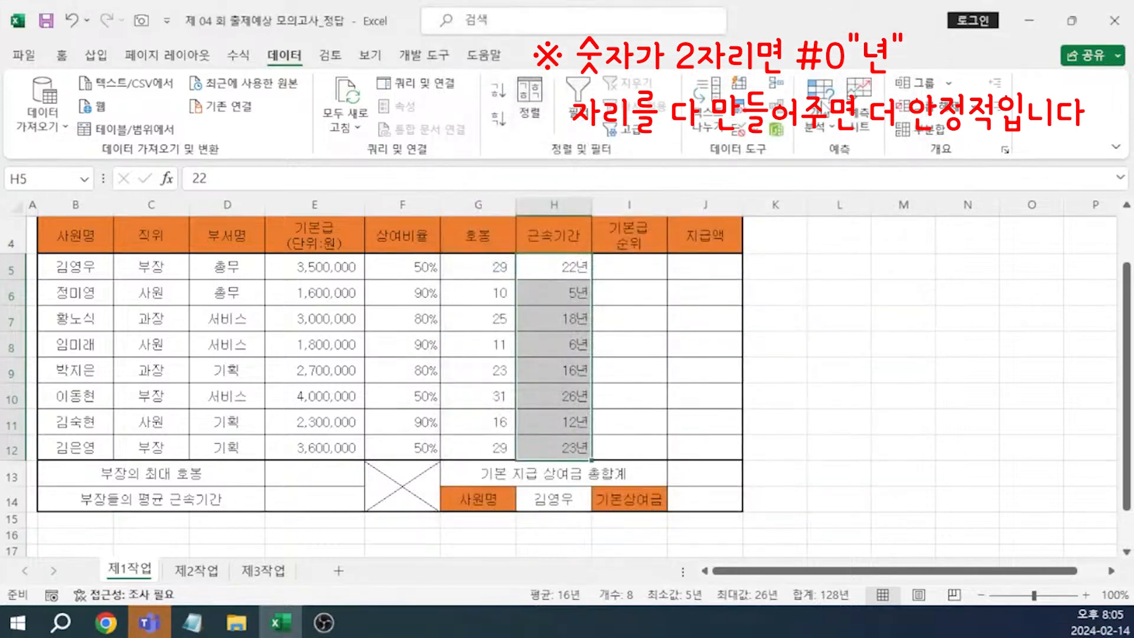
click(861, 345)
scroll(862, 354, up, 1)
scroll(863, 354, down, 1)
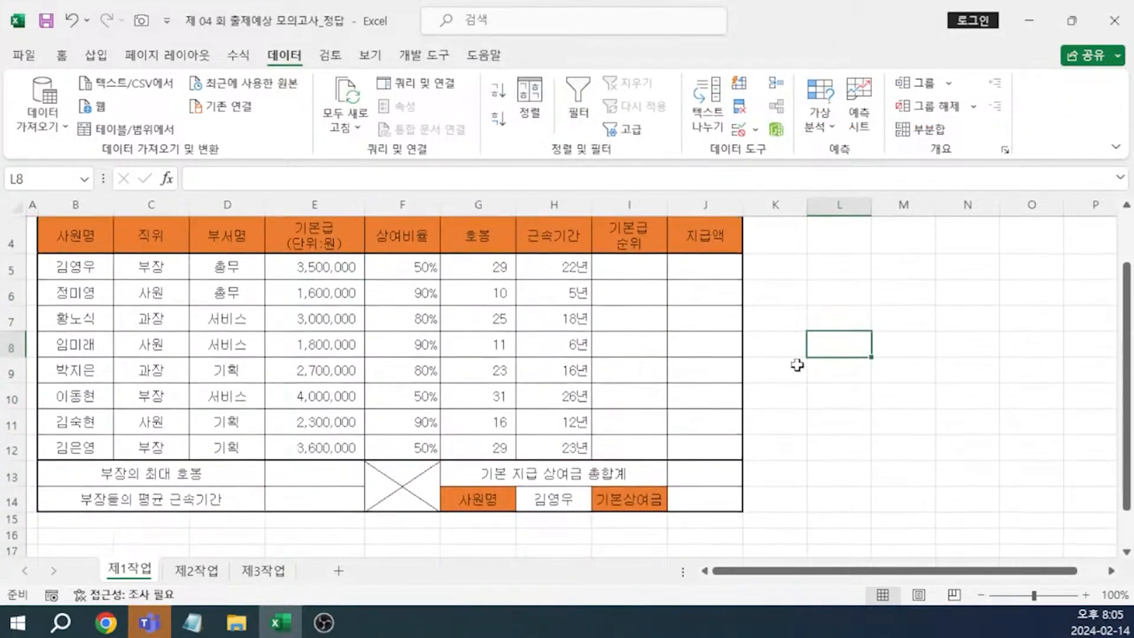
Define the name 기본급 for the base-pay range E5:E12.
key(alt+Tab)
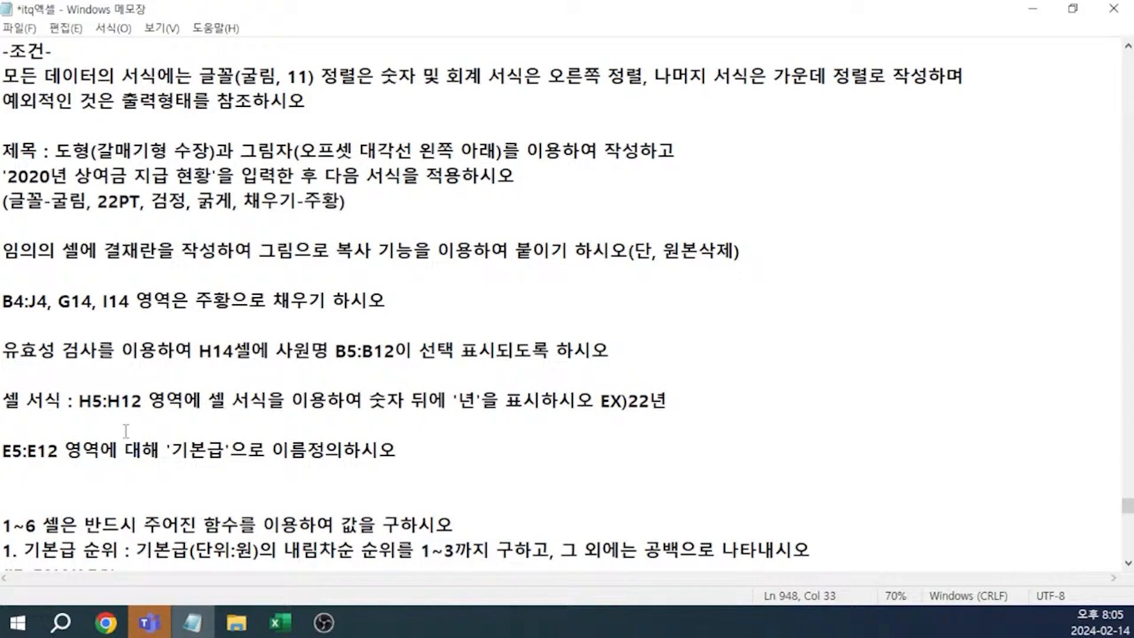
click(277, 627)
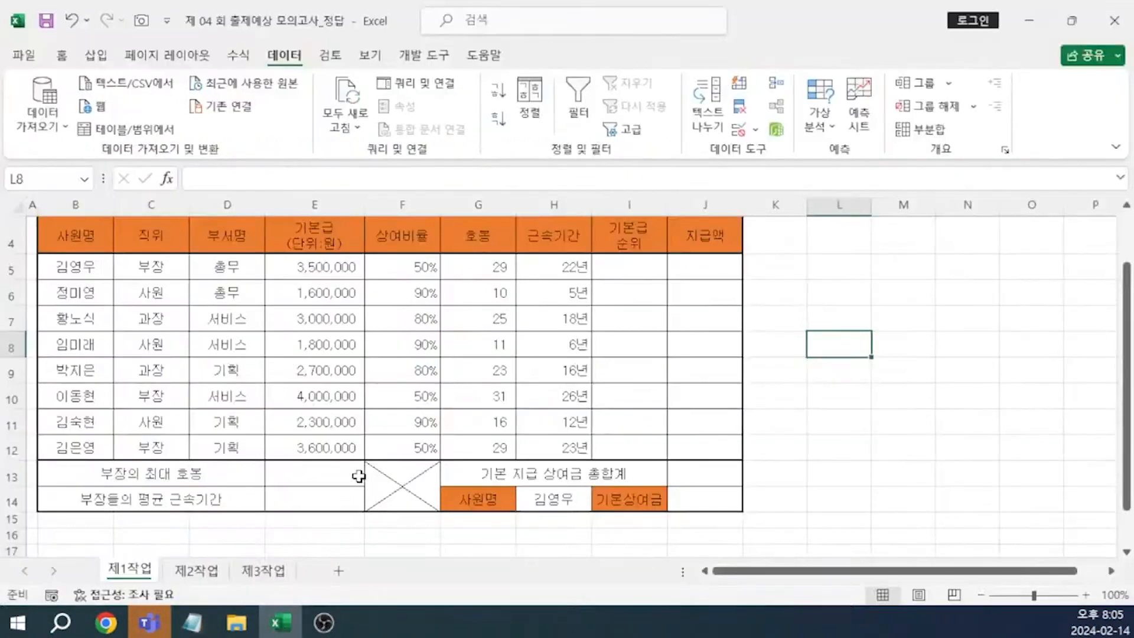
click(326, 269)
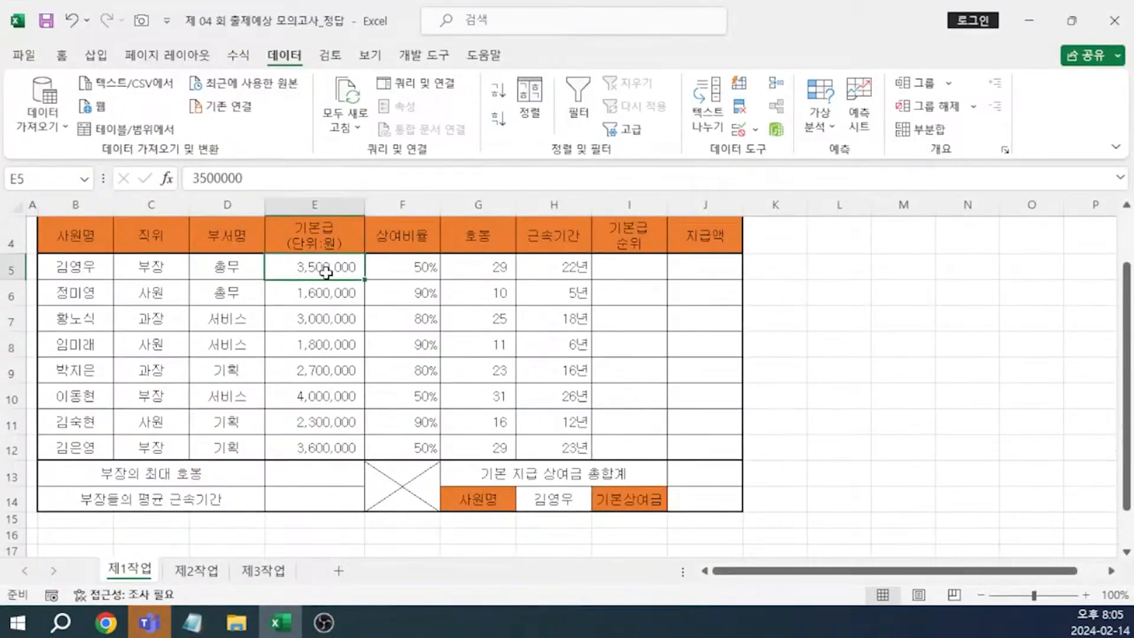
drag(326, 268, 324, 439)
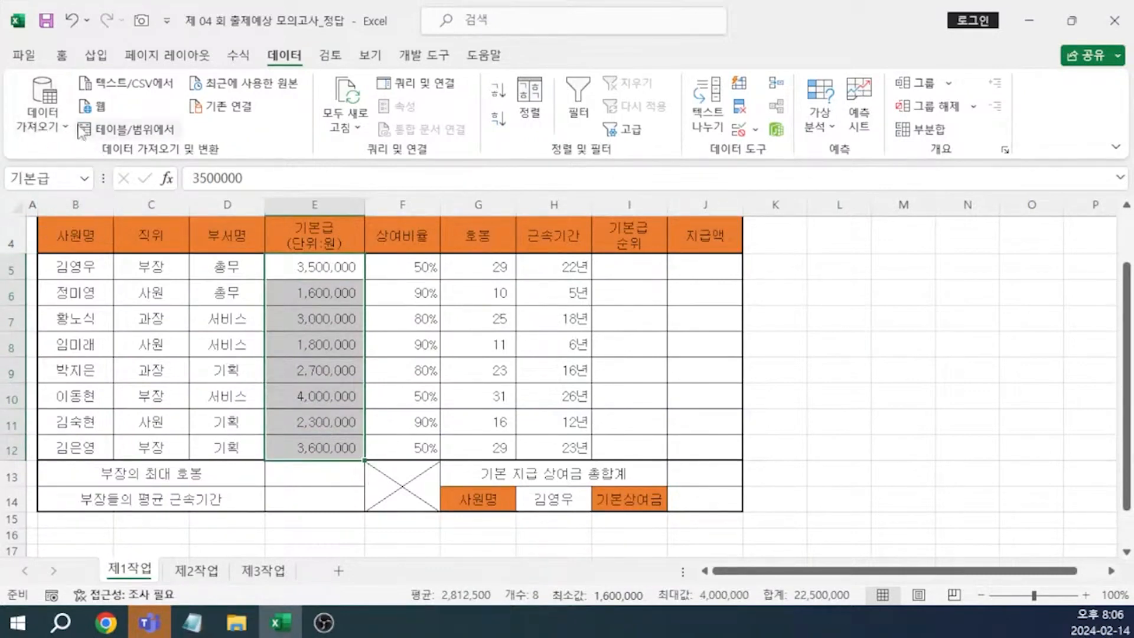
Switch to the Notepad exam notes and add the line IF(조건, 참, 거짓) under the first function condition.
click(839, 396)
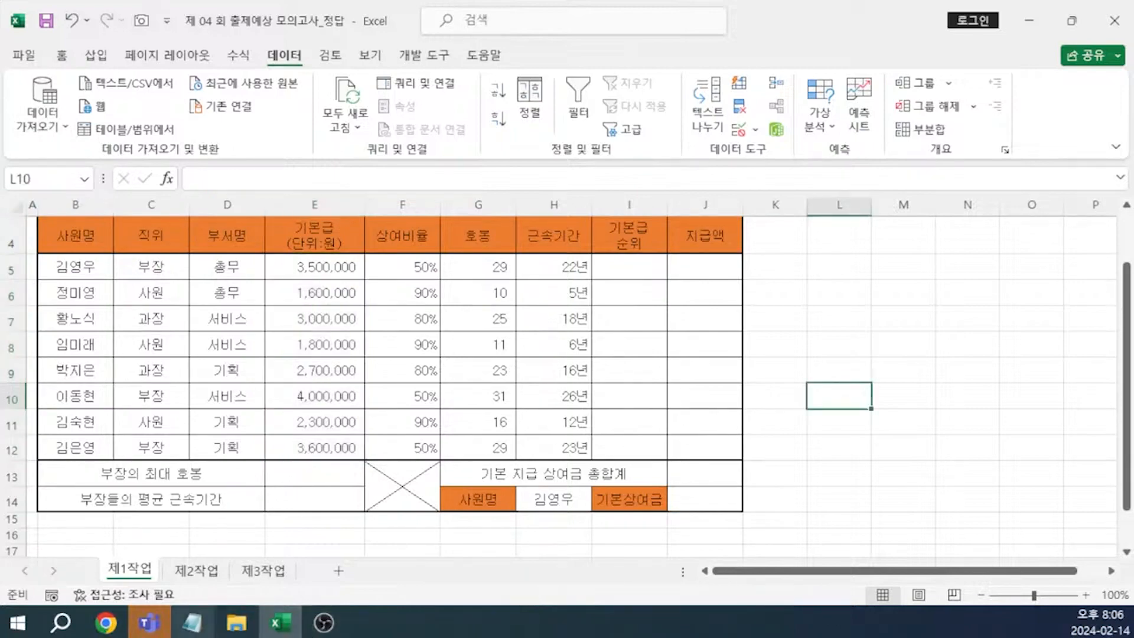
click(189, 631)
scroll(351, 237, down, 6)
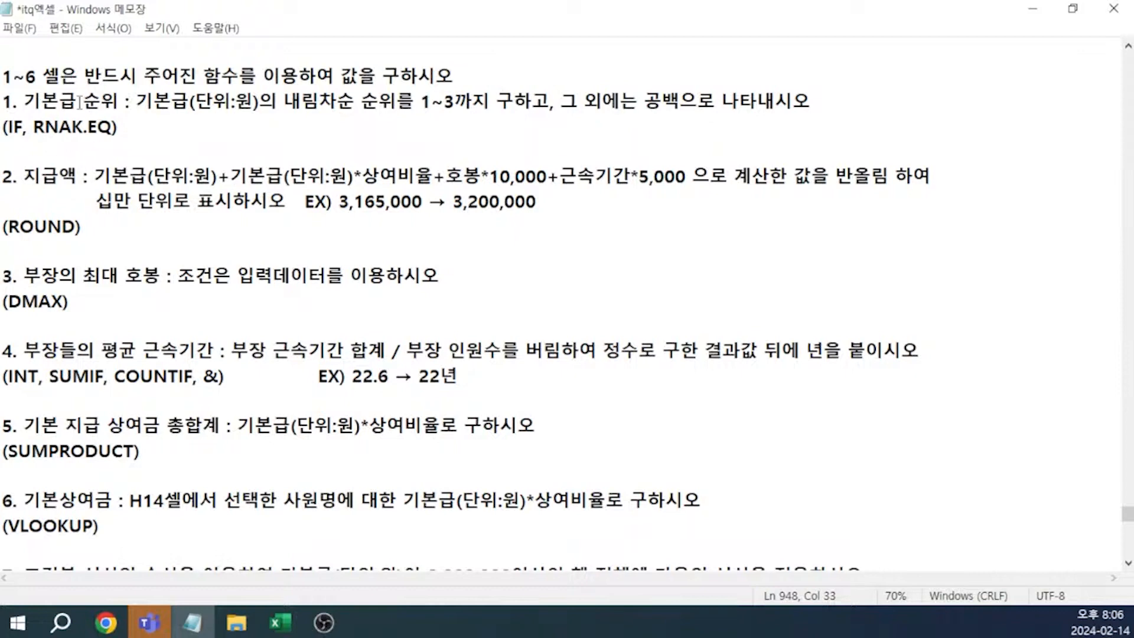
click(77, 152)
key(Return)
key(Return)
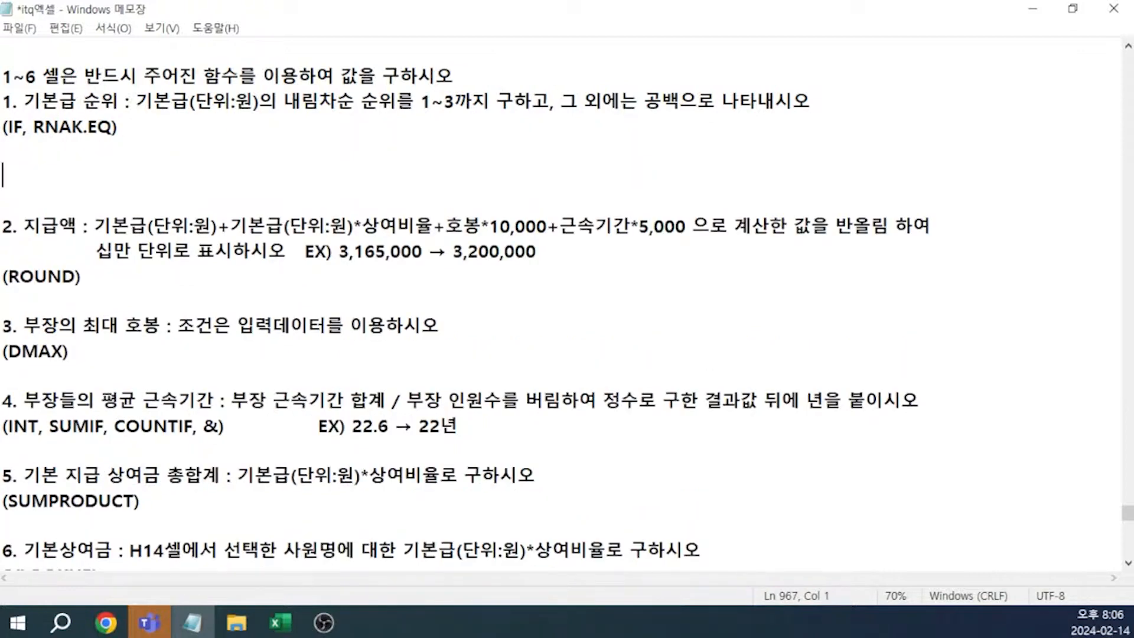
text(IF(조건,   참)
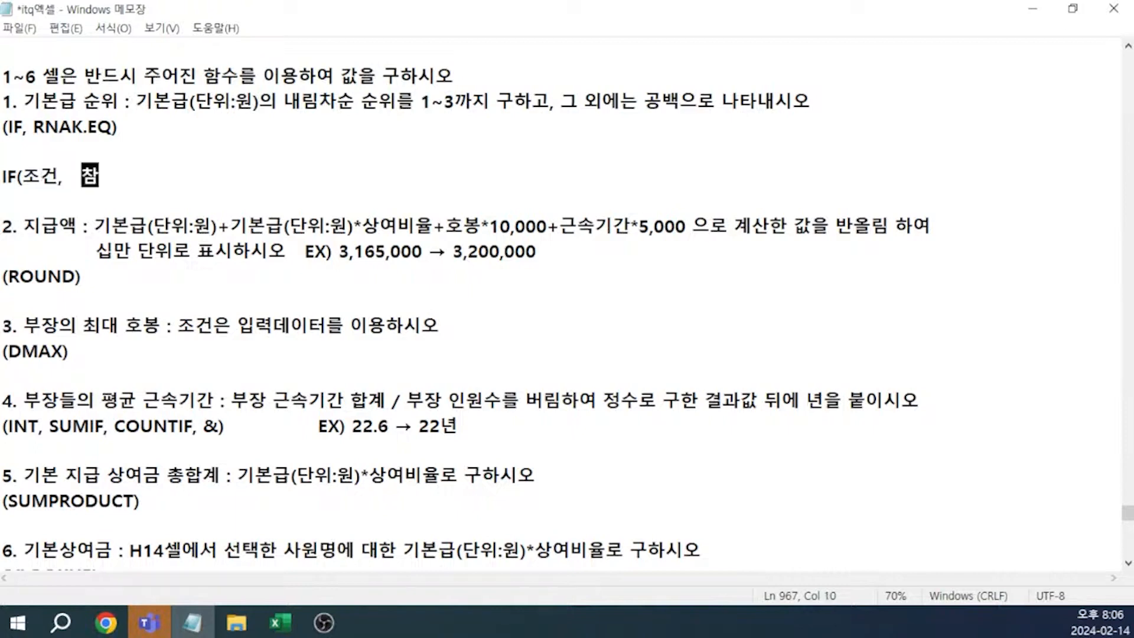
text(,    거짓))
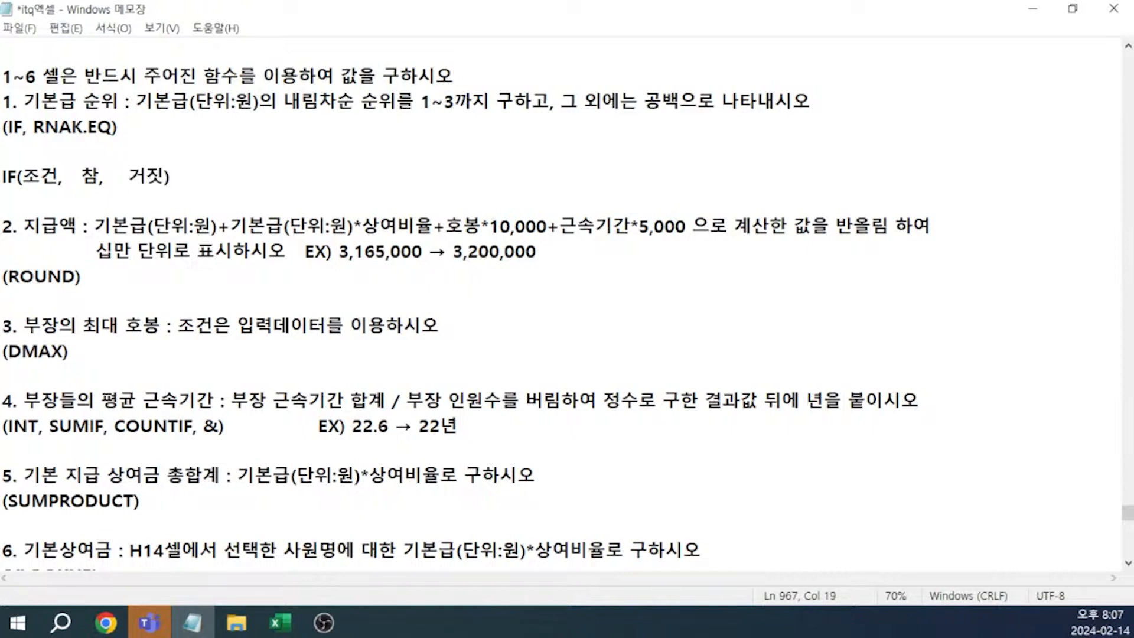
Add the syntax line RANK.EQ(숫자클릭, 범위(F4), 오름/내림) below the IF line and correct RNAK.EQ to RANK.EQ in the condition.
key(Return)
text(RANK.EQ)
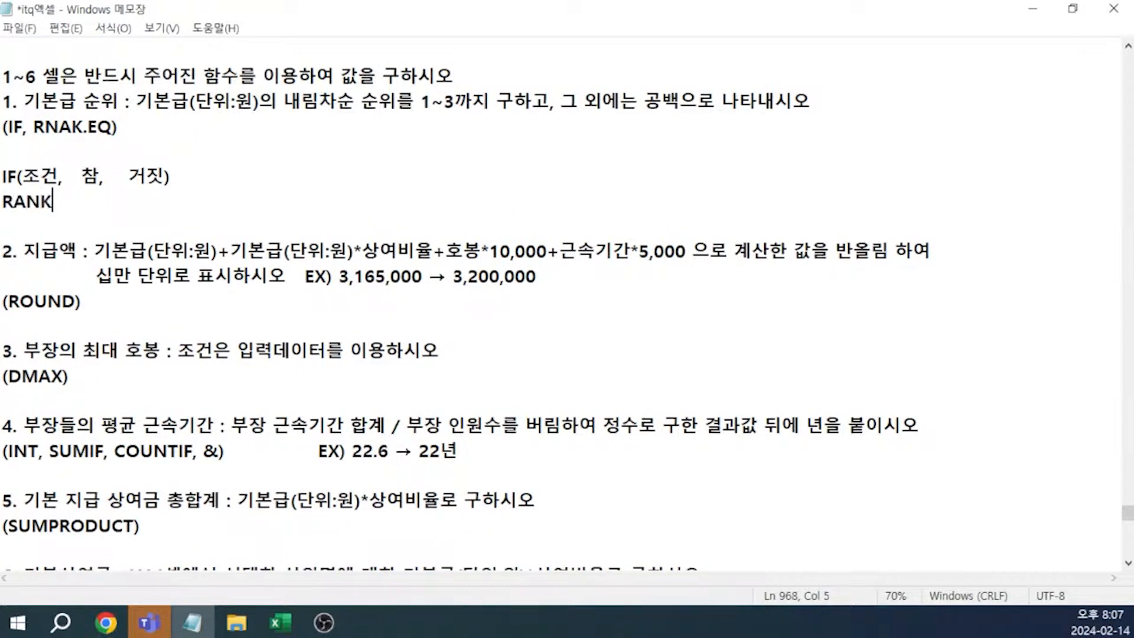
key(Up)
key(Up)
text(()
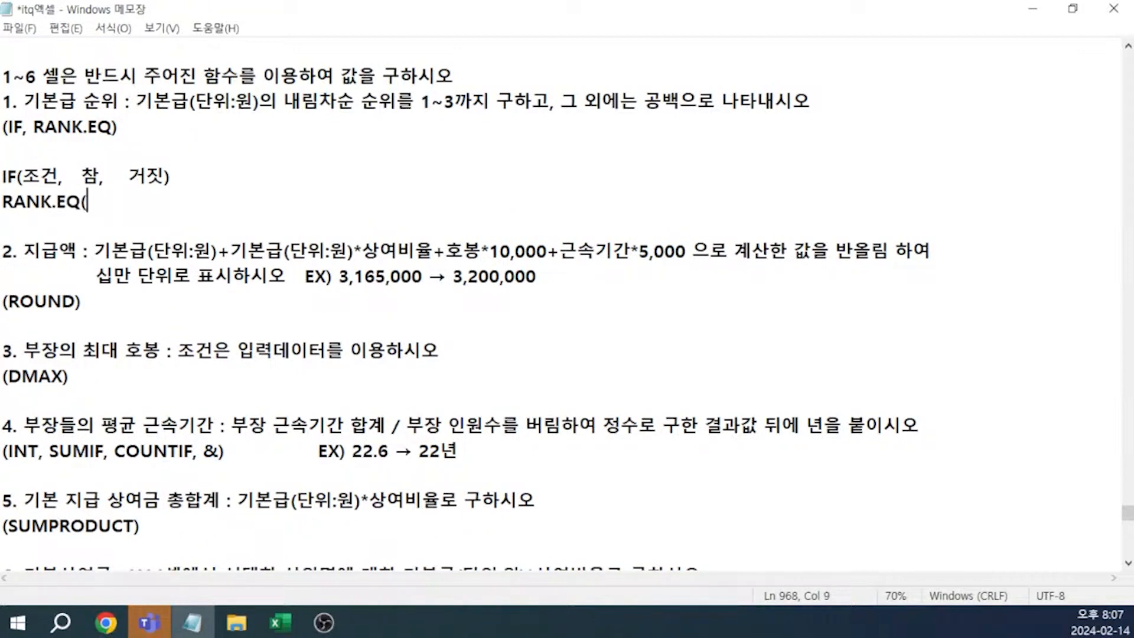
text(숫자클릭)
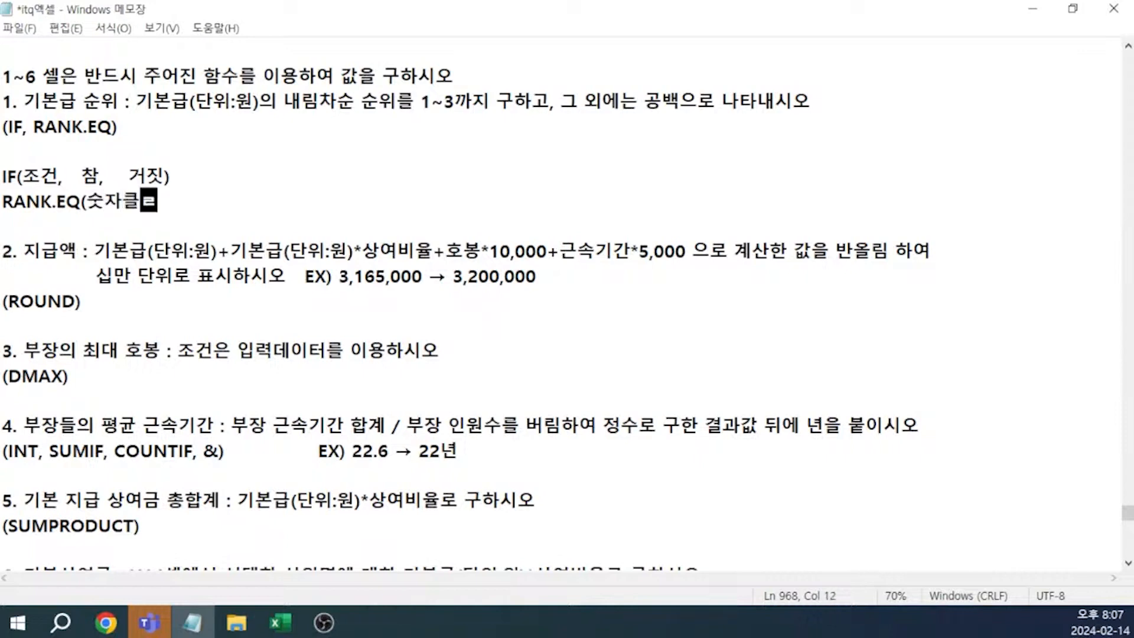
text(,  범위)
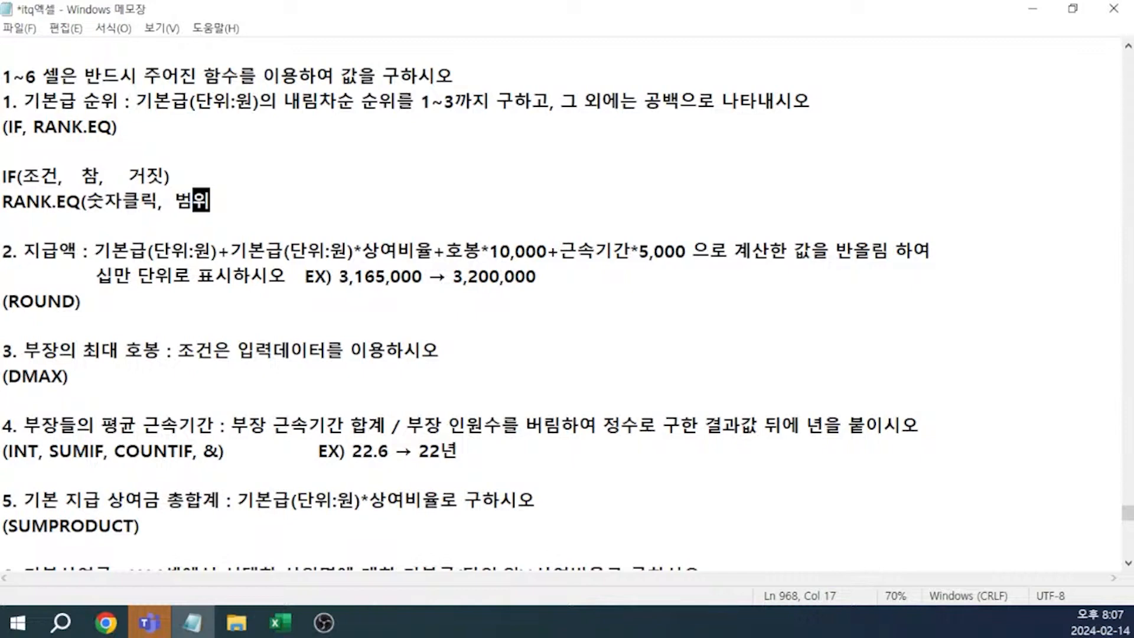
text((F4))
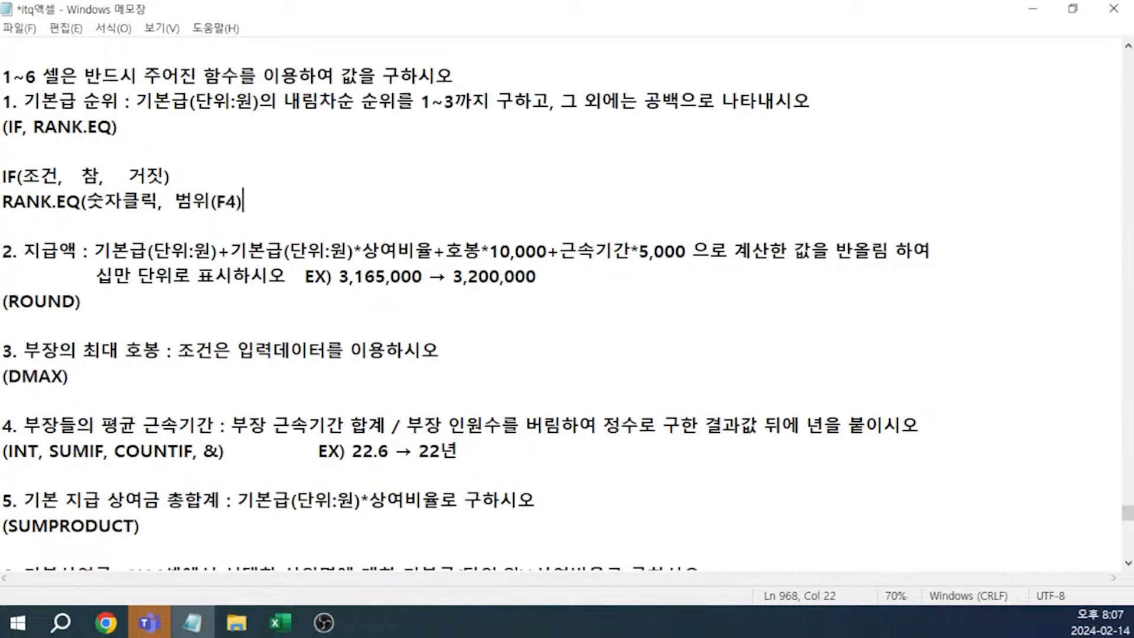
text(,   오름/내림))
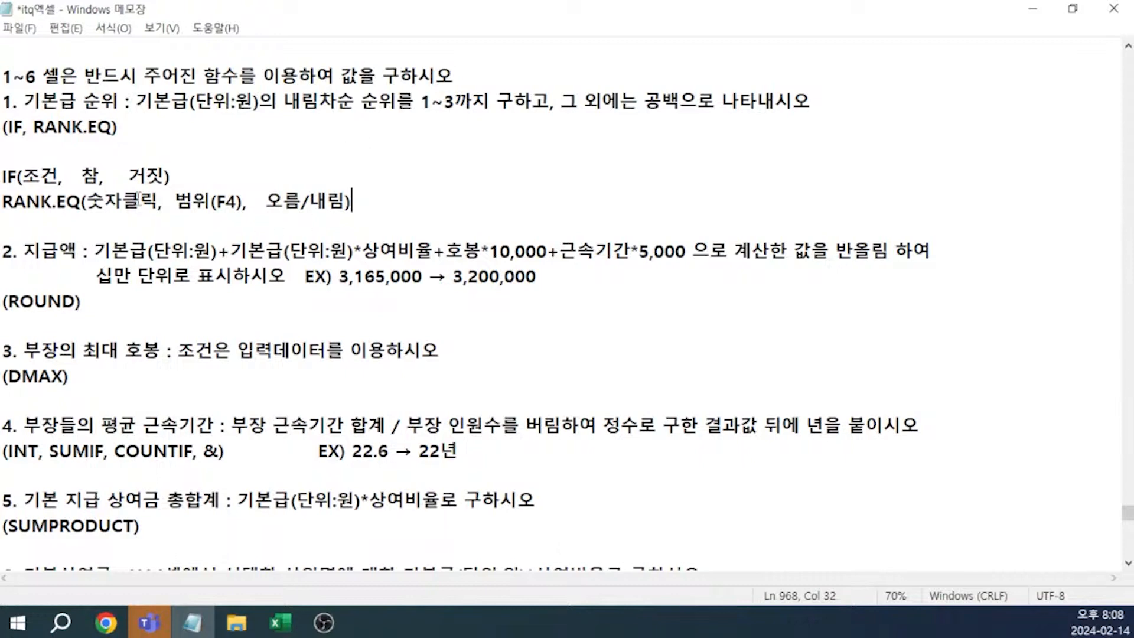
Switch to Excel, enter =RANK.EQ(E5,기본급,0) in I5 and fill the formula down through I12.
mouse_move(283, 628)
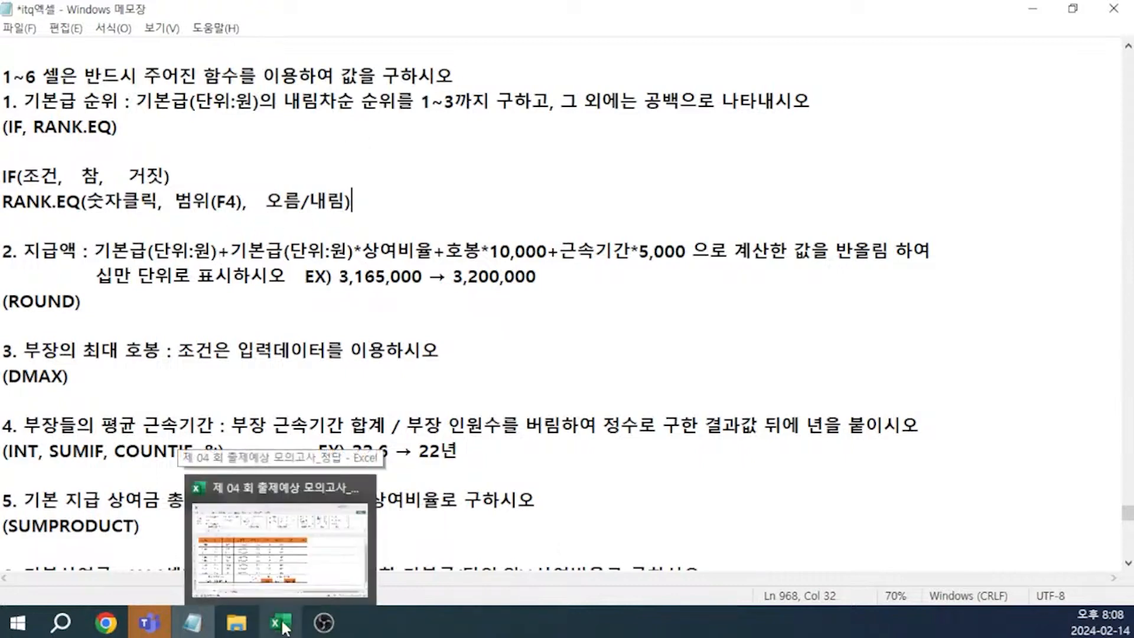
click(284, 628)
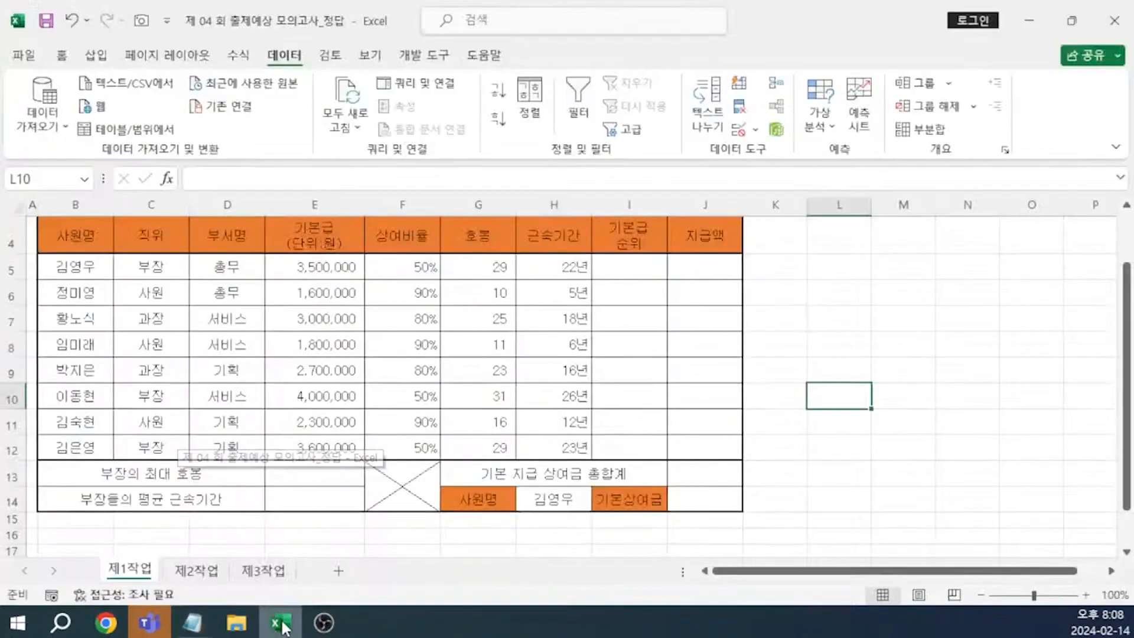
key(Left)
key(Left)
key(Left)
key(Up)
key(Up)
key(Up)
key(Up)
key(Up)
text(=RANK)
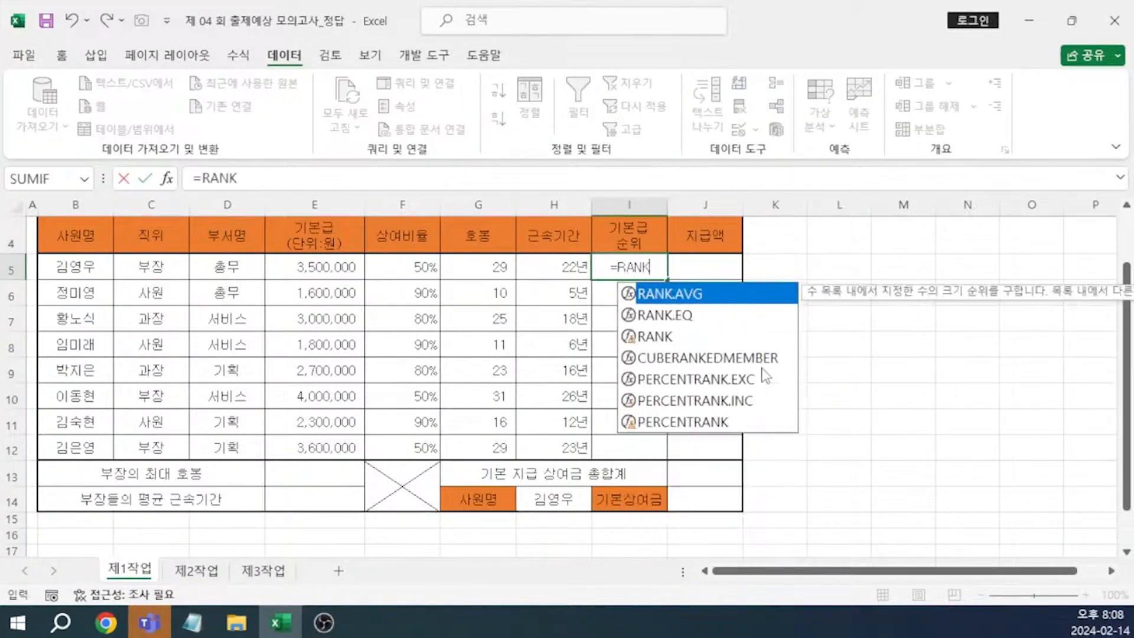
text(.EQ()
click(341, 179)
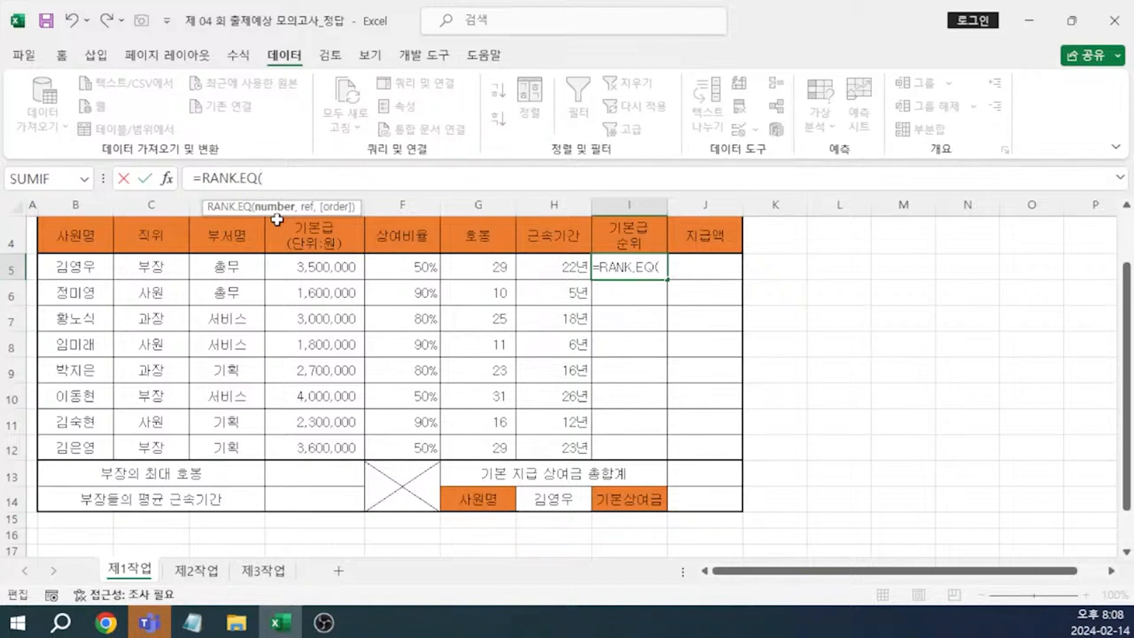
click(310, 270)
text(,)
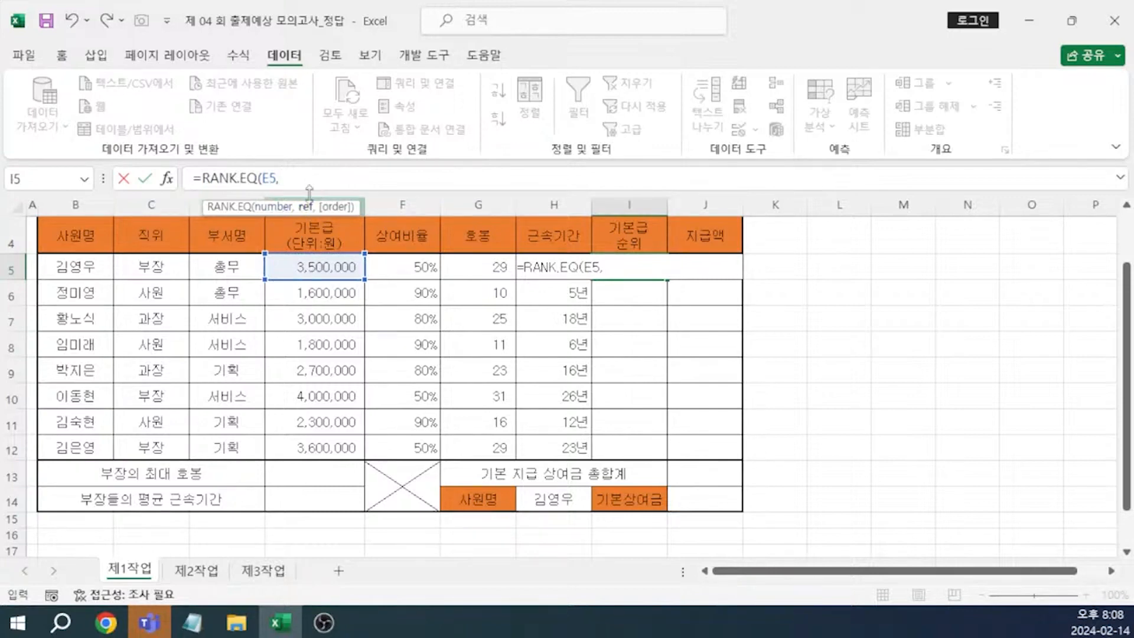
drag(315, 447, 308, 275)
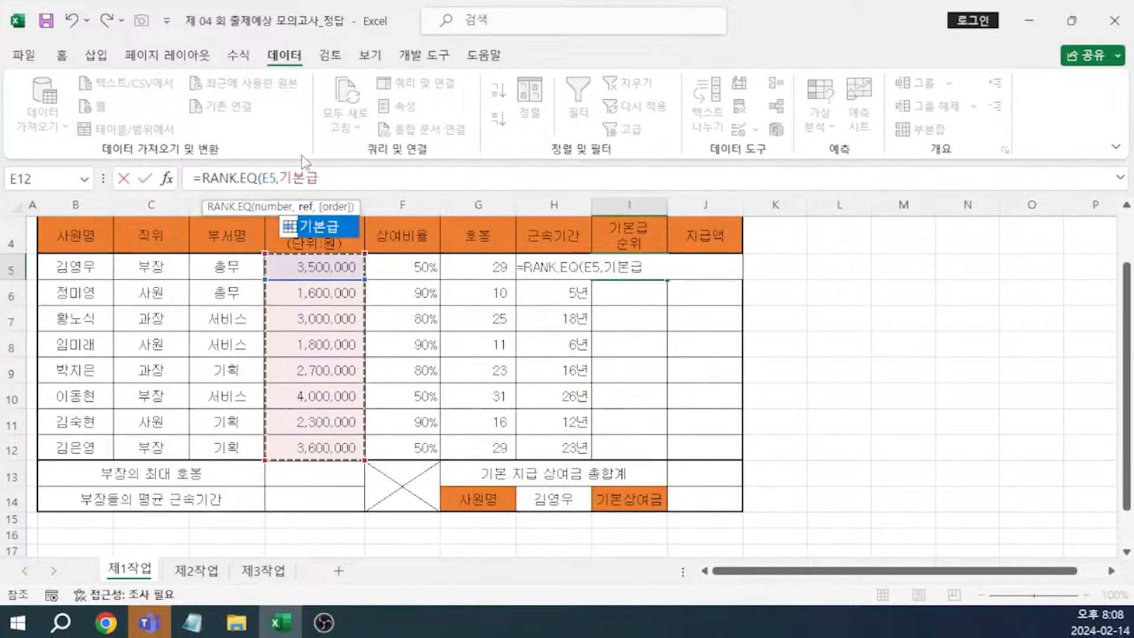
text(,)
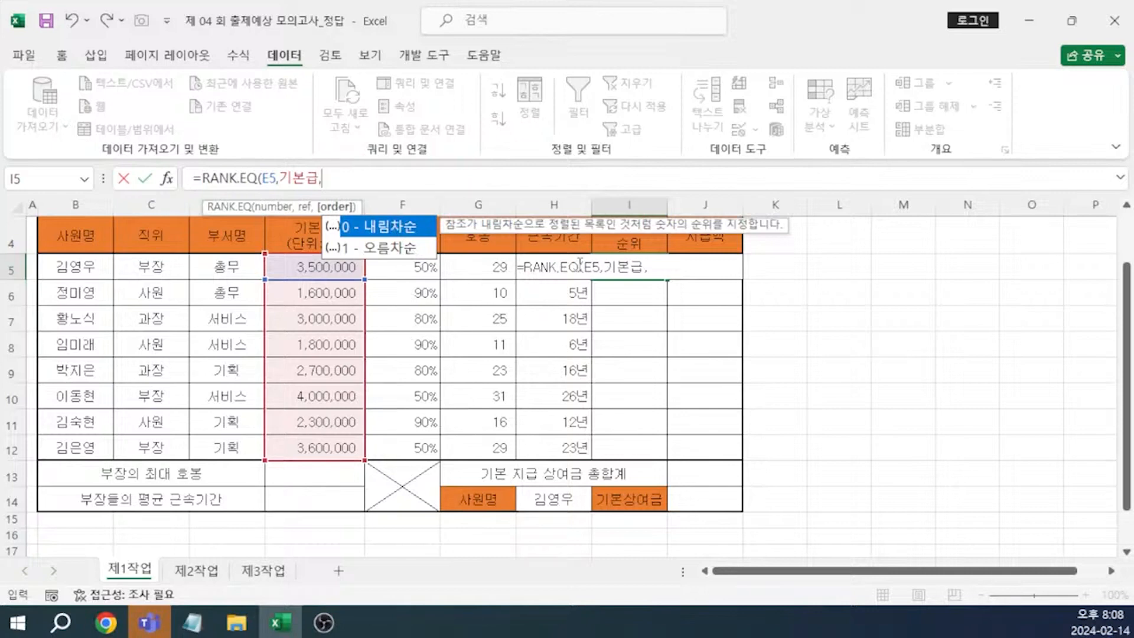
text(0))
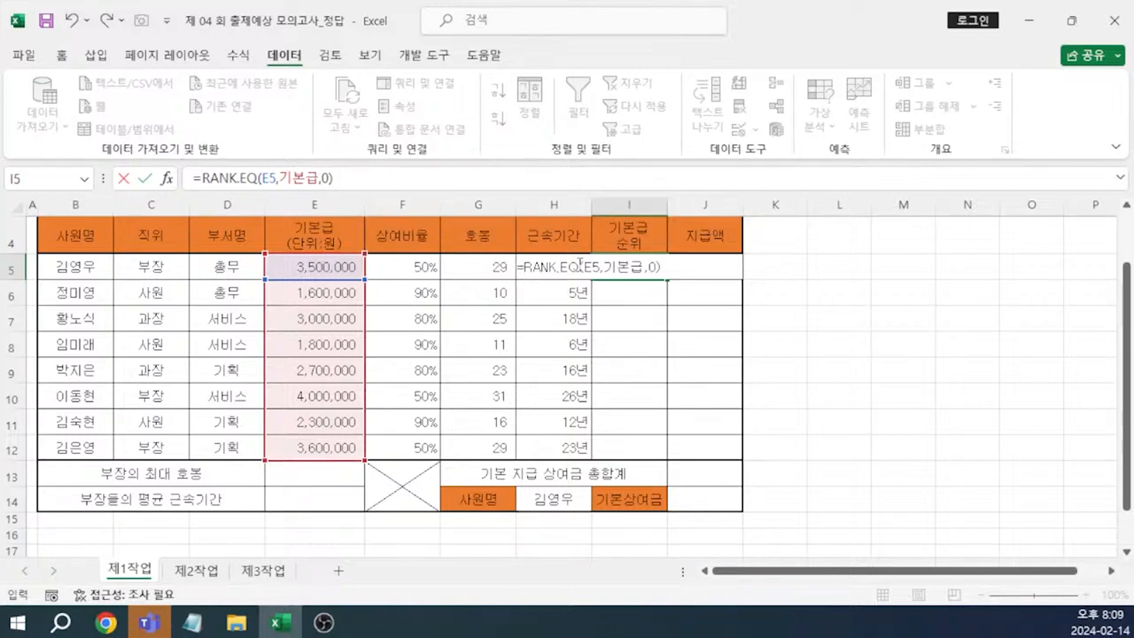
key(Return)
click(643, 259)
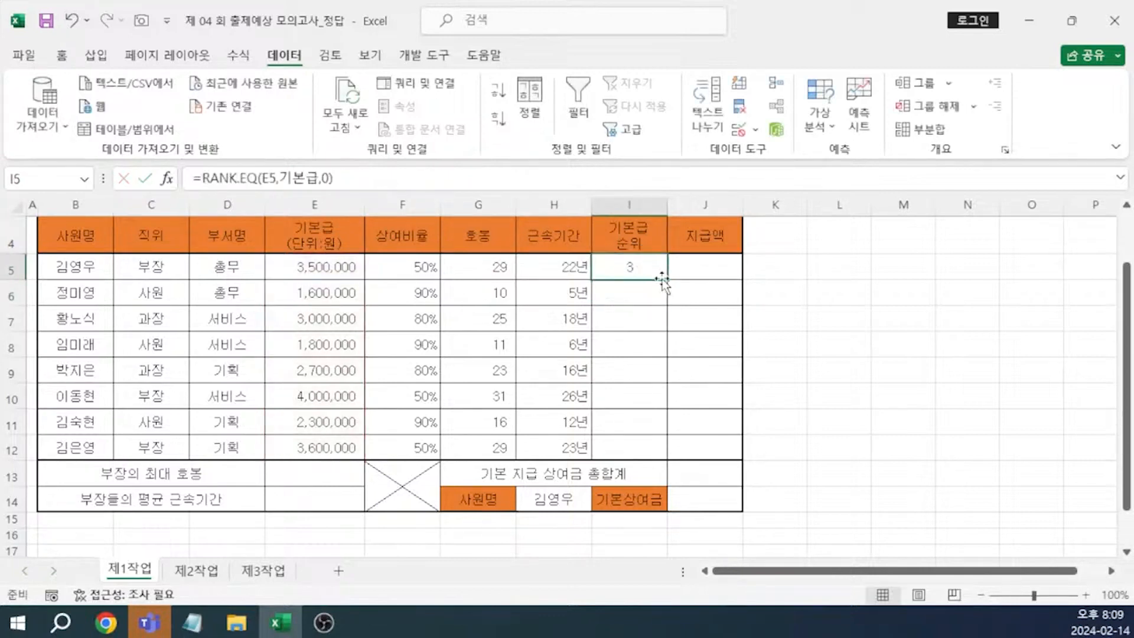
drag(667, 280, 661, 458)
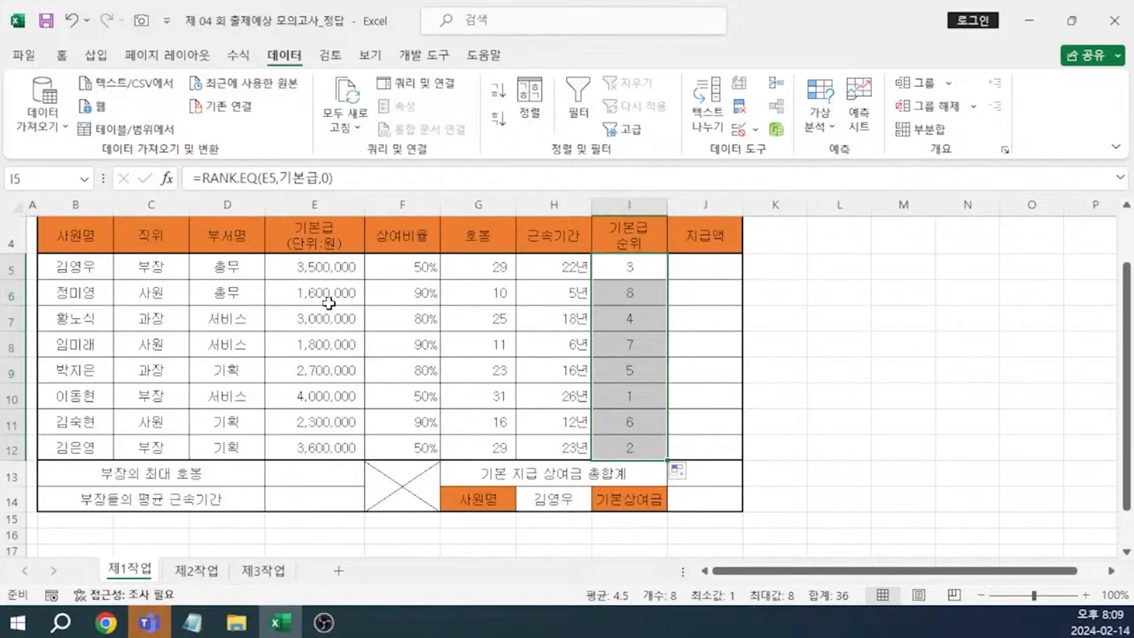
Copy the whole formula from I5 and paste it below the RANK.EQ syntax line in the Notepad notes.
click(641, 262)
click(384, 175)
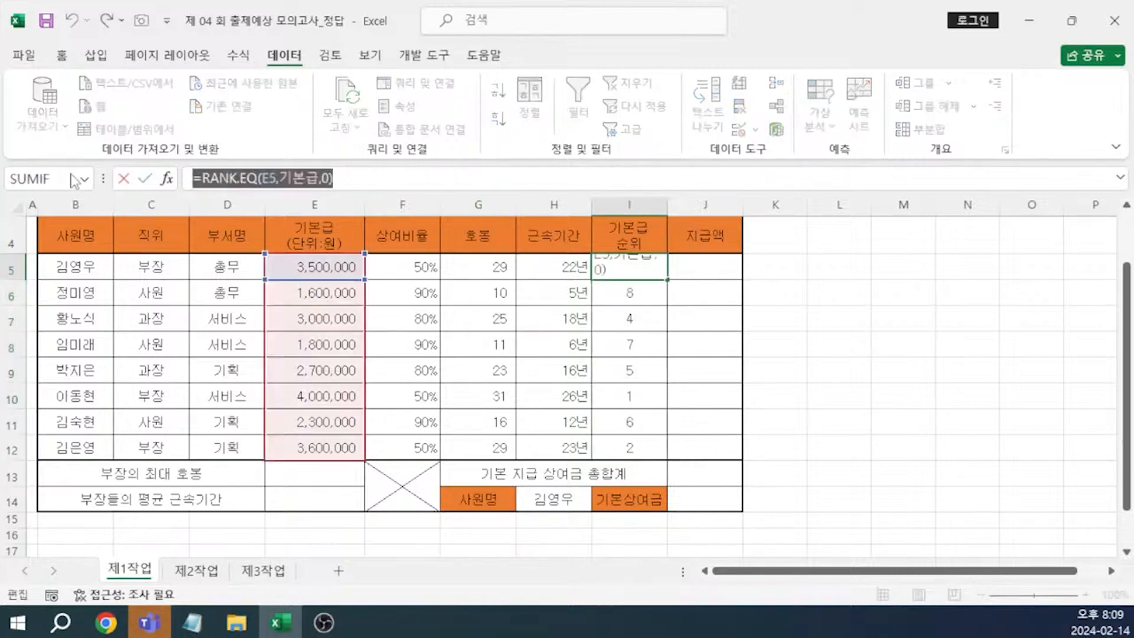
click(192, 622)
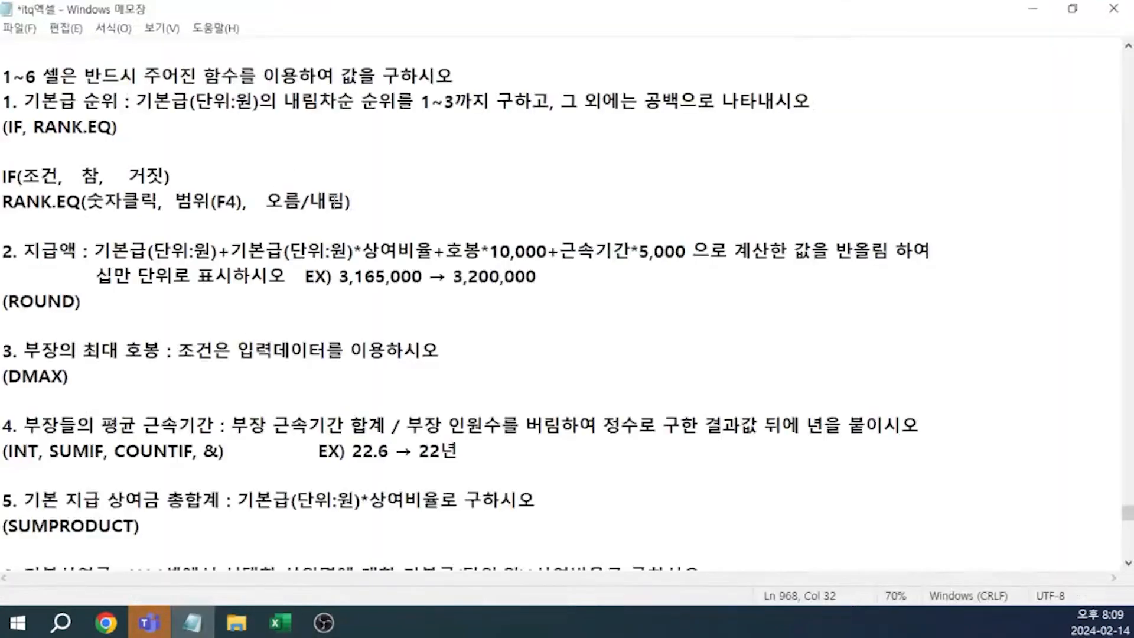
key(Return)
text(=RANK.EQ(E5,기본급,0))
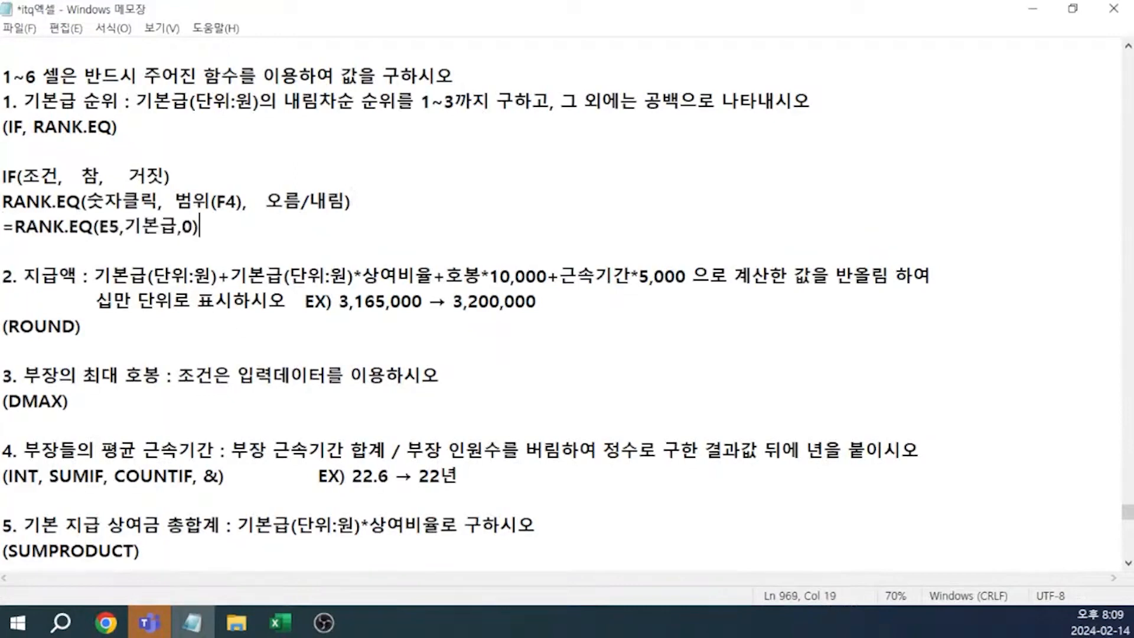
Insert two blank lines between the IF and RANK.EQ syntax lines in the notes.
key(Up)
key(Up)
key(Return)
key(Return)
key(Up)
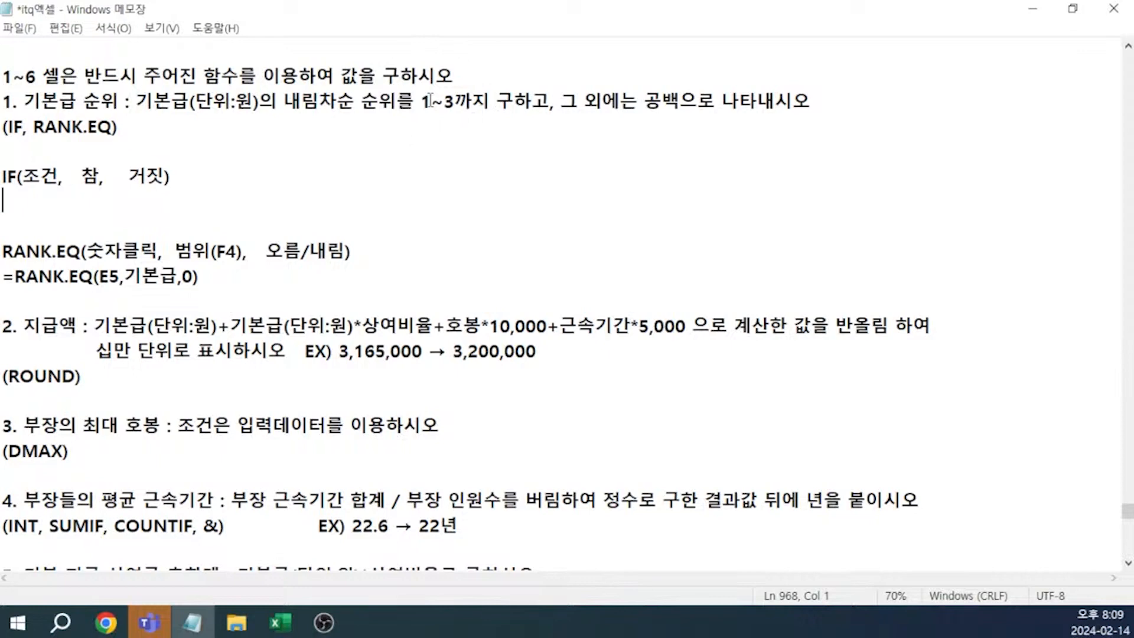
Back in Excel, wrap the RANK.EQ formula in I5 in an IF function with the condition <=3.
key(alt+Tab)
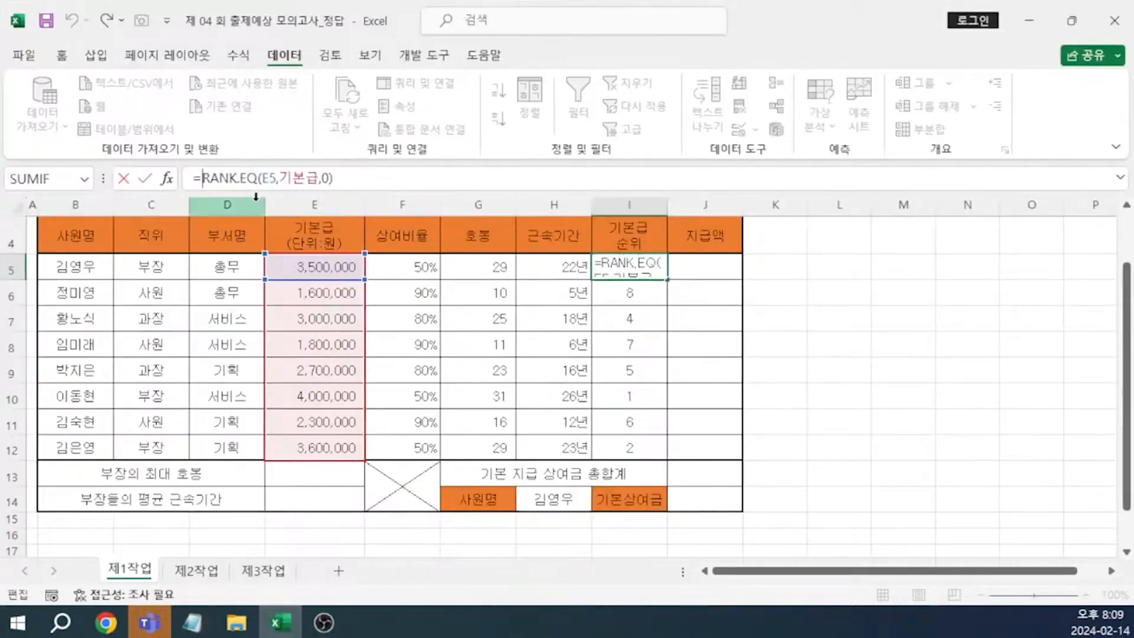
text(IF()
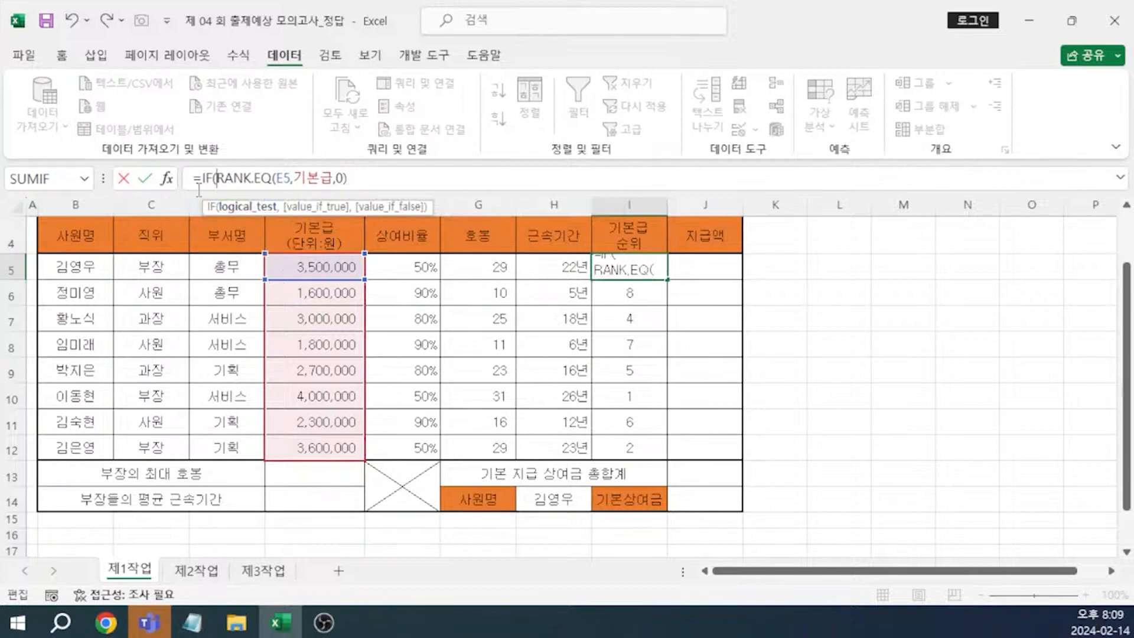
click(358, 180)
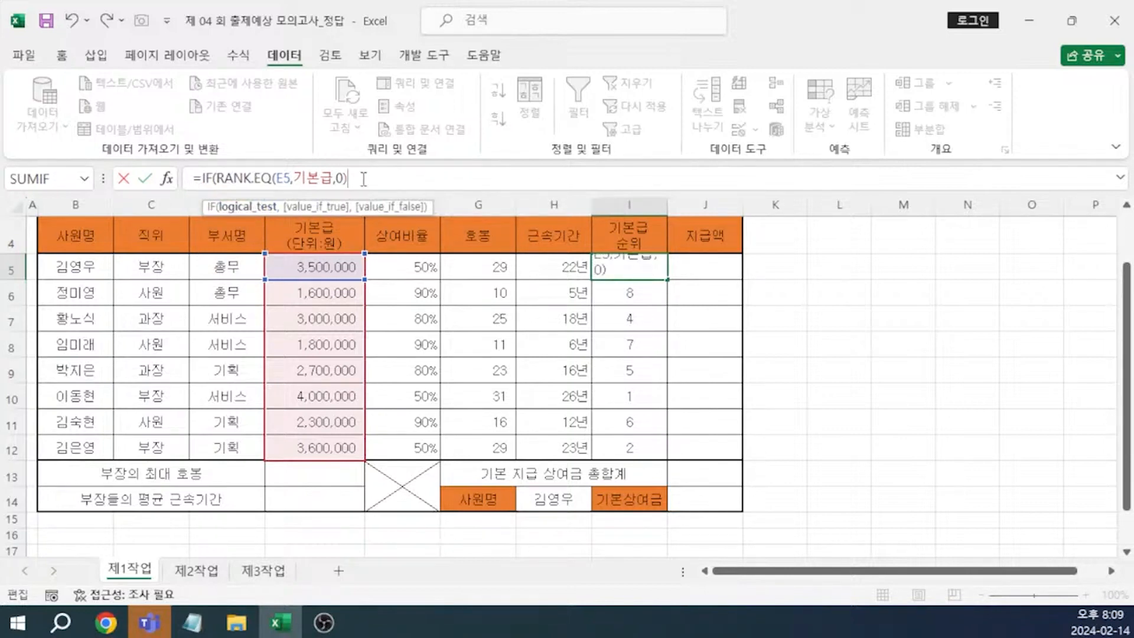
text(<=3)
text(,)
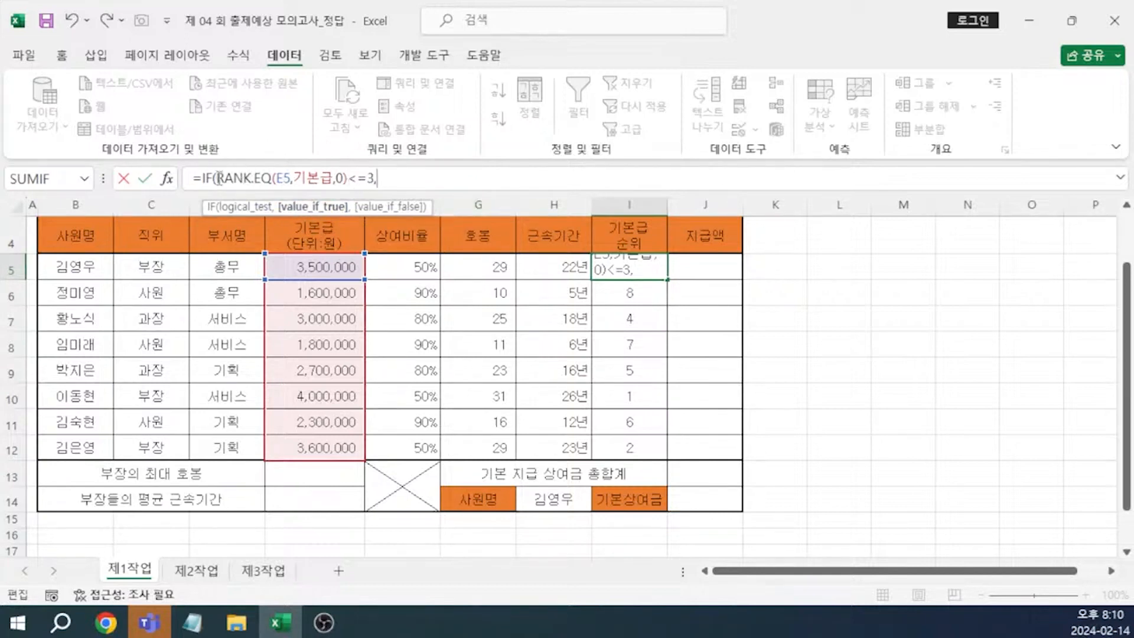
Complete the IF formula in I5 with a copy of RANK.EQ(E5,기본급,0) as the true value and "" as the false value.
drag(218, 178, 350, 180)
key(ctrl+c)
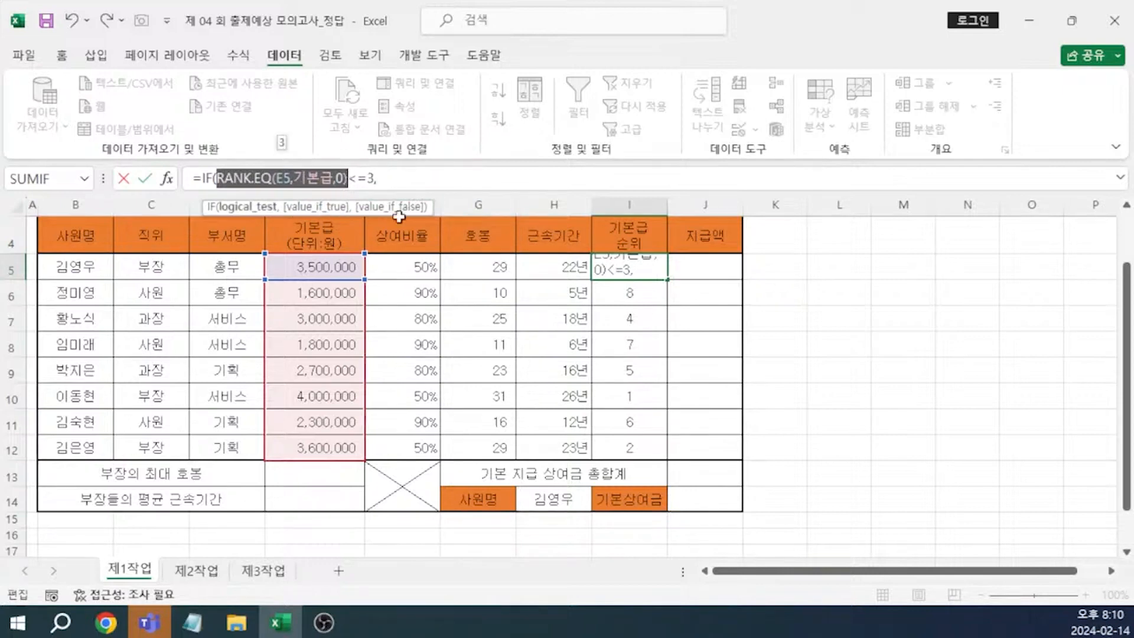
click(409, 180)
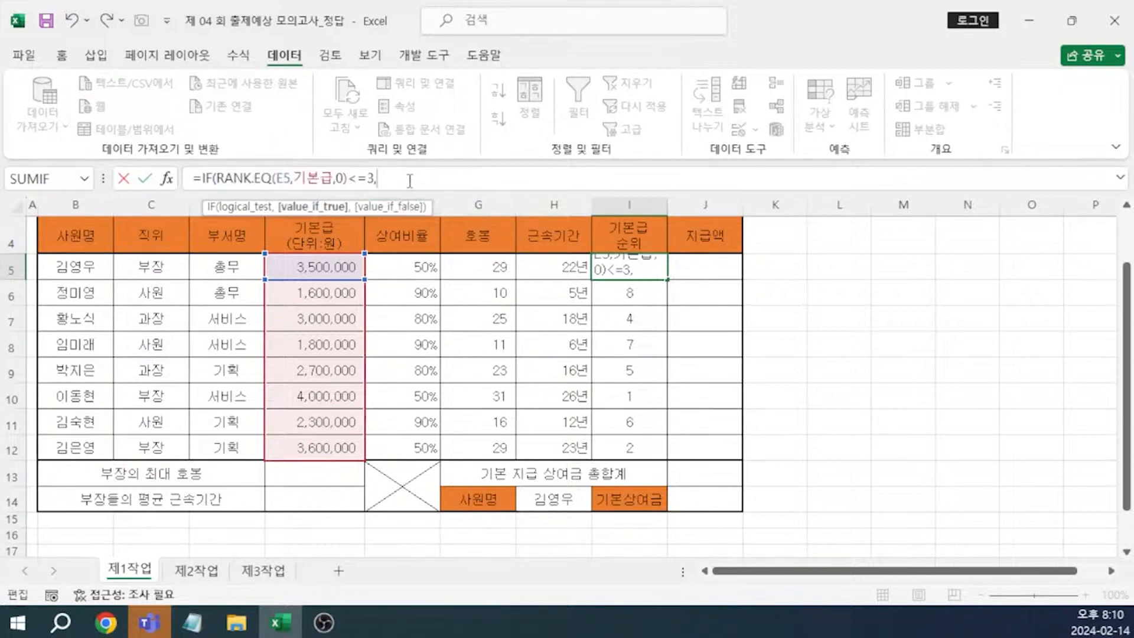
key(ctrl+v)
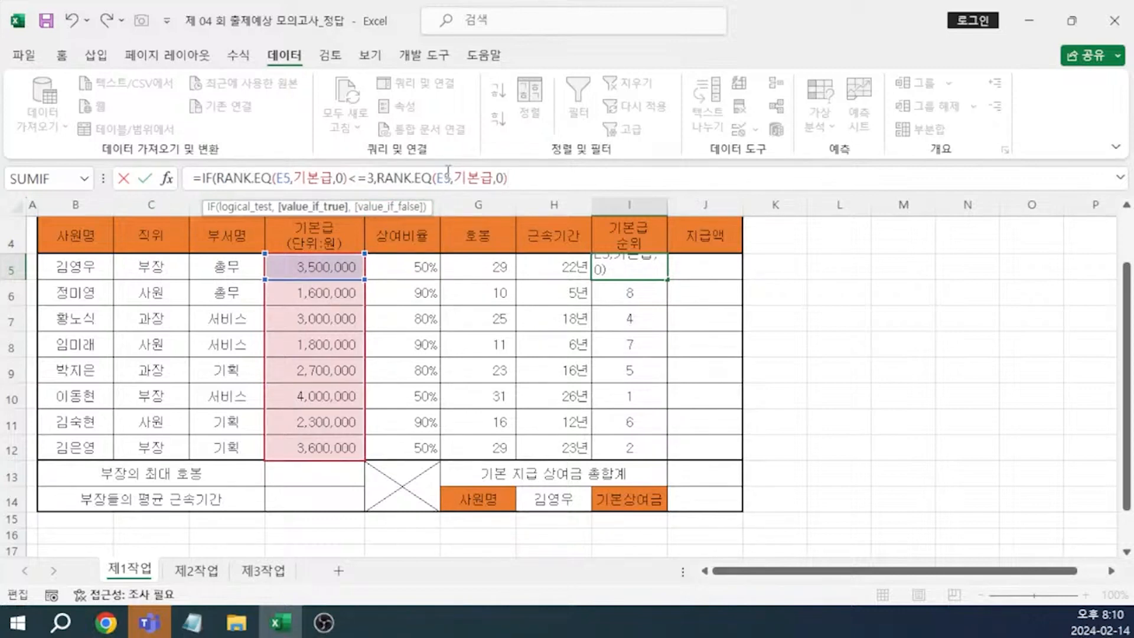
text(,)
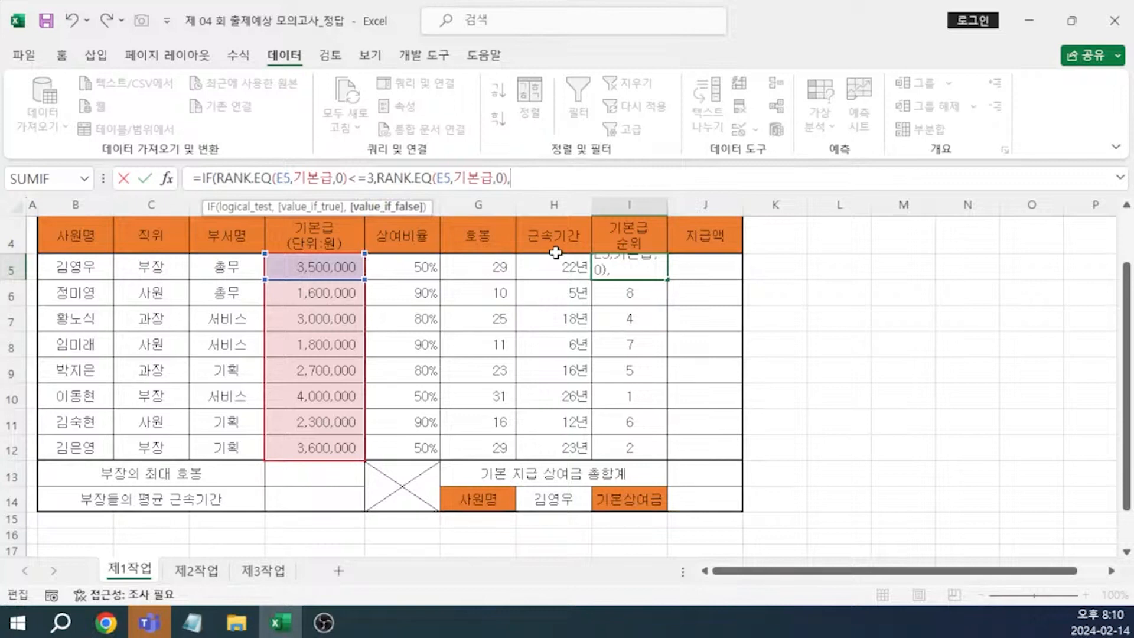
text())
key(Return)
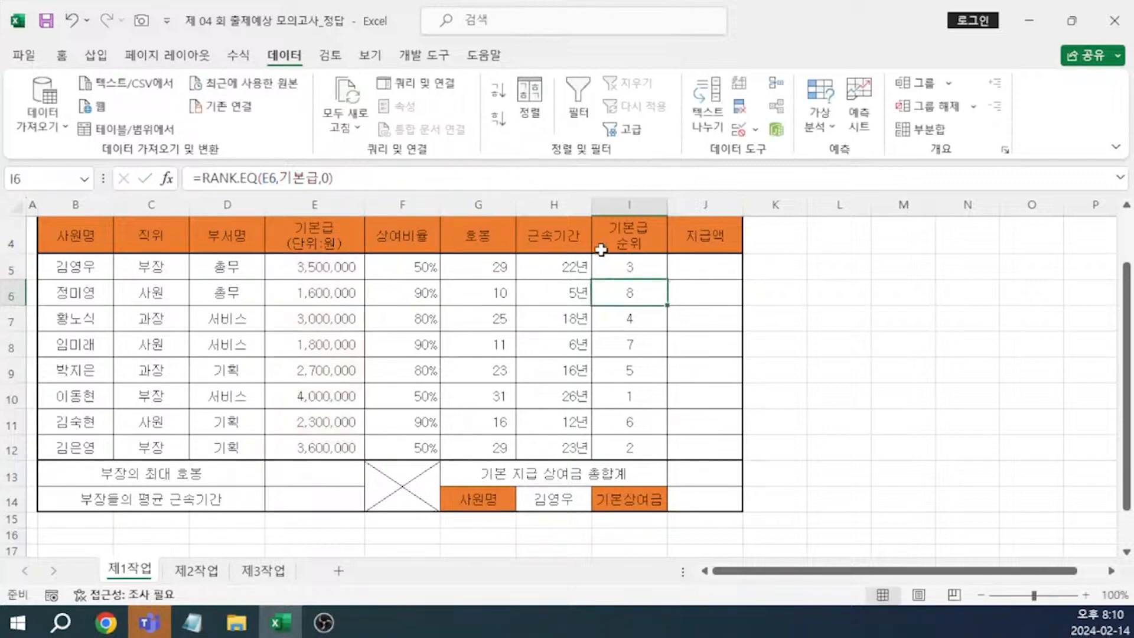
click(647, 267)
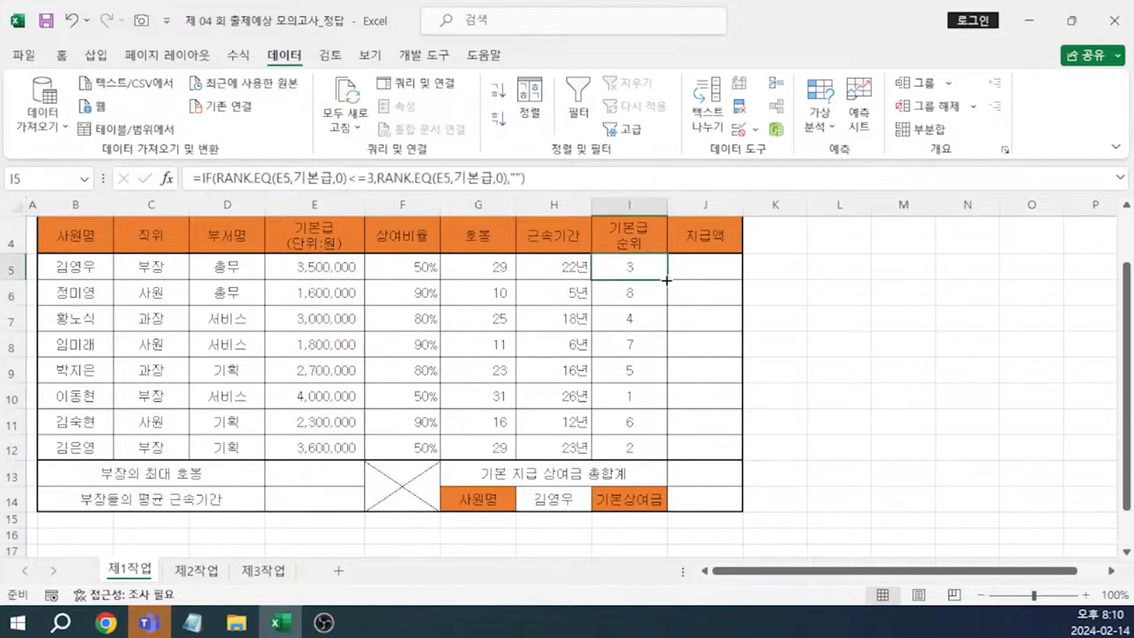
Fill the rank formula from I5 down to I12 and consult the 지급액 condition in the Notepad notes.
drag(668, 281, 653, 450)
key(alt+Tab)
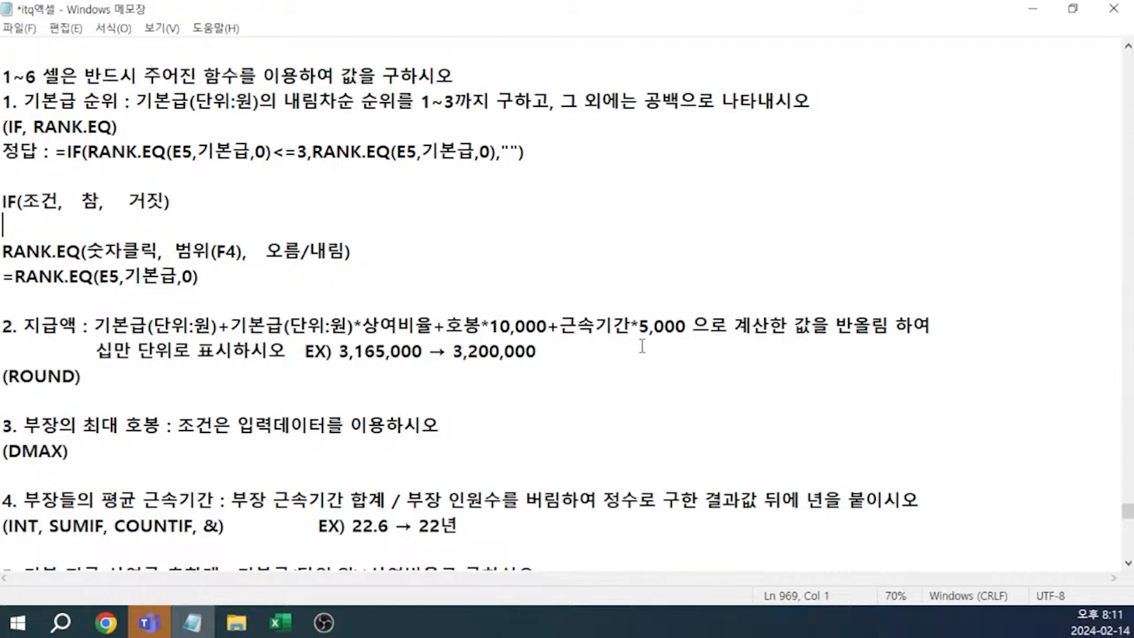
key(alt+Tab)
In Excel, begin the 지급액 formula in J5 as =E5+E5*F5.
text(=)
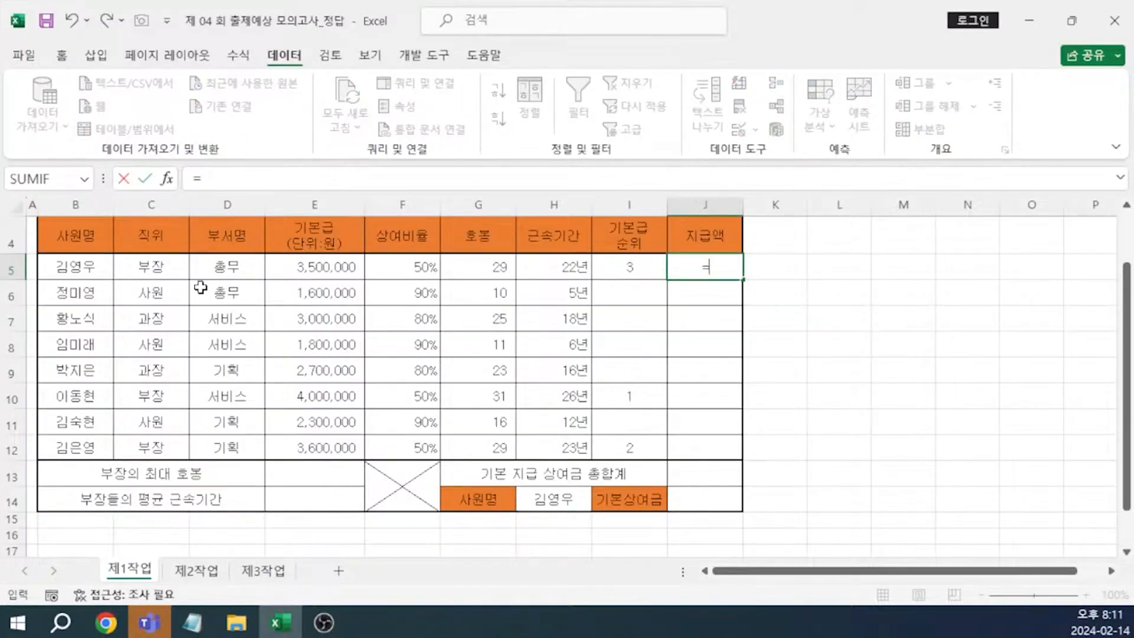
click(287, 269)
text(+)
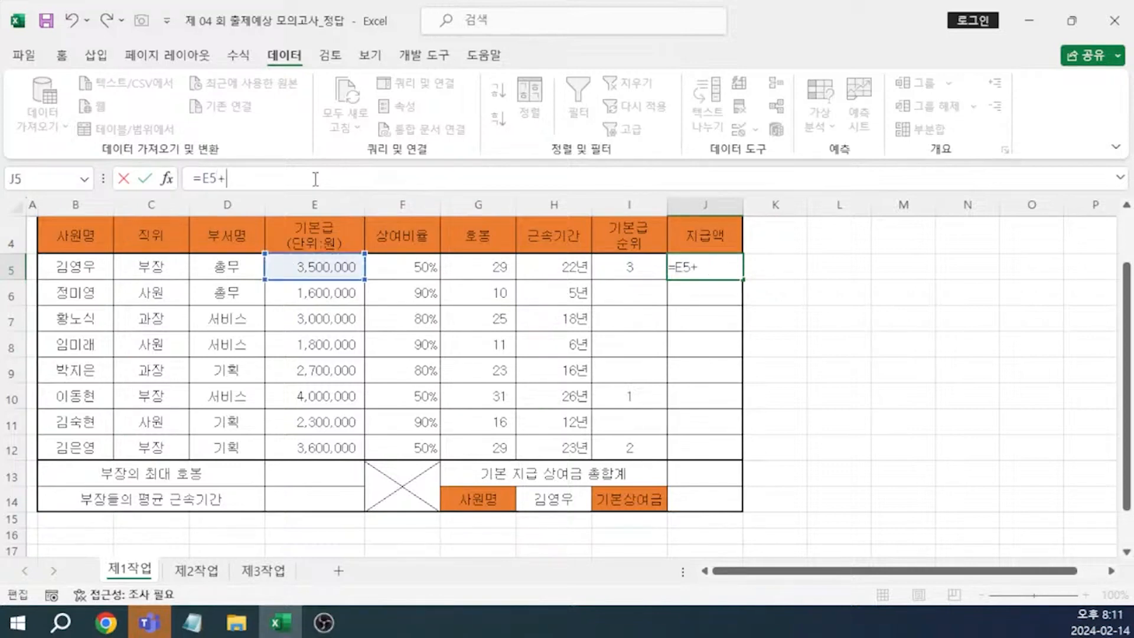
click(315, 267)
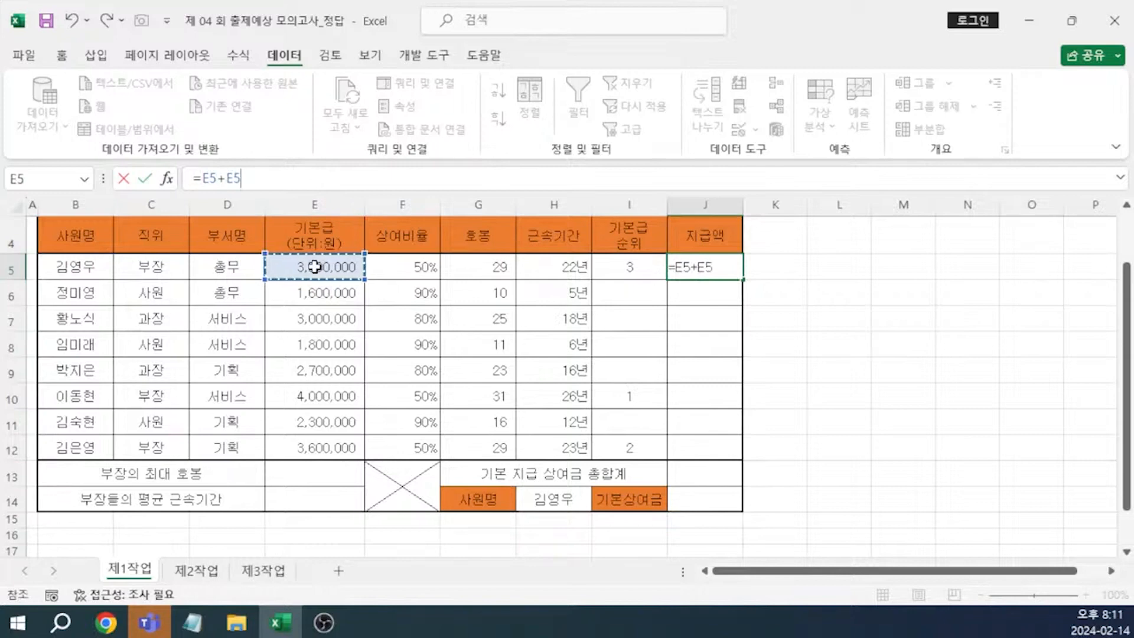
text(*)
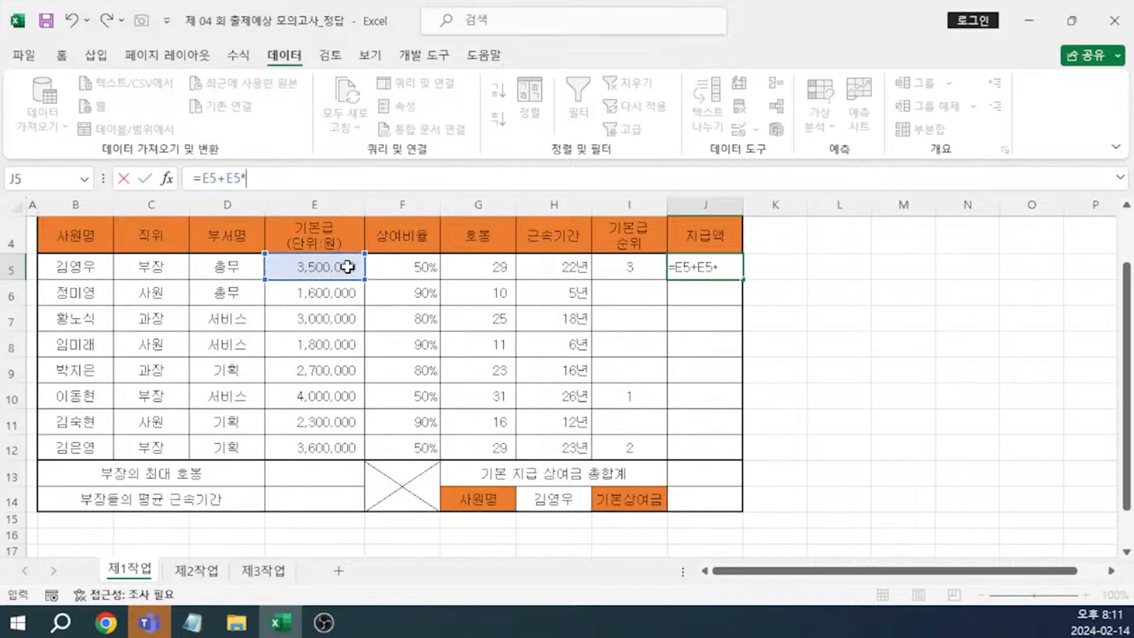
click(390, 269)
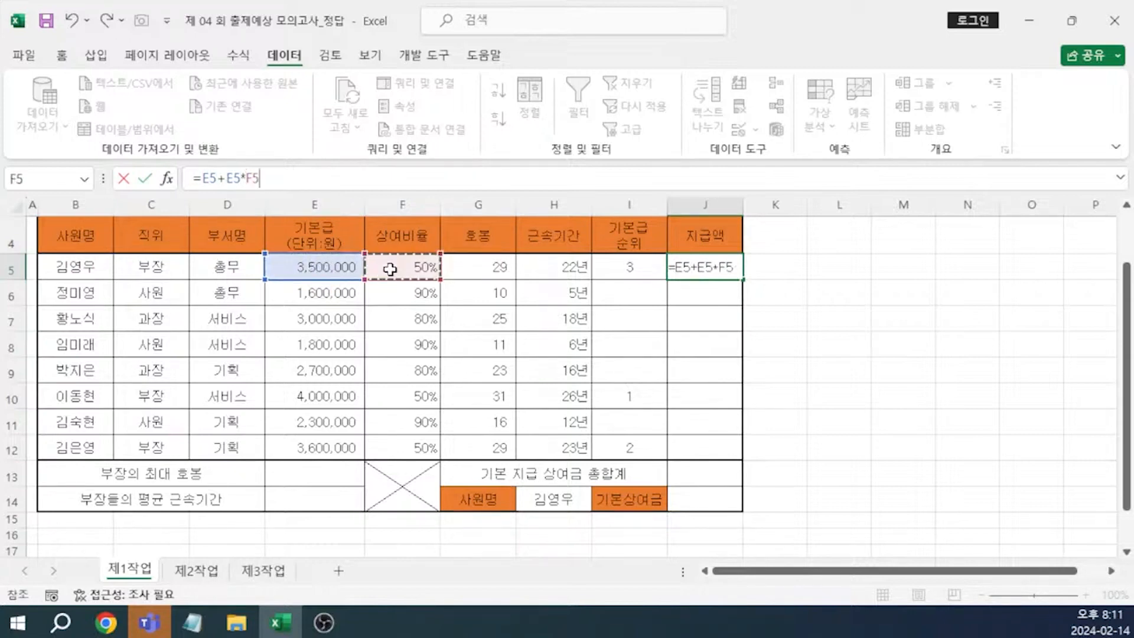
Extend the J5 formula with +G5*10000+H5*5000 and fill it down to J12.
text(+)
click(479, 267)
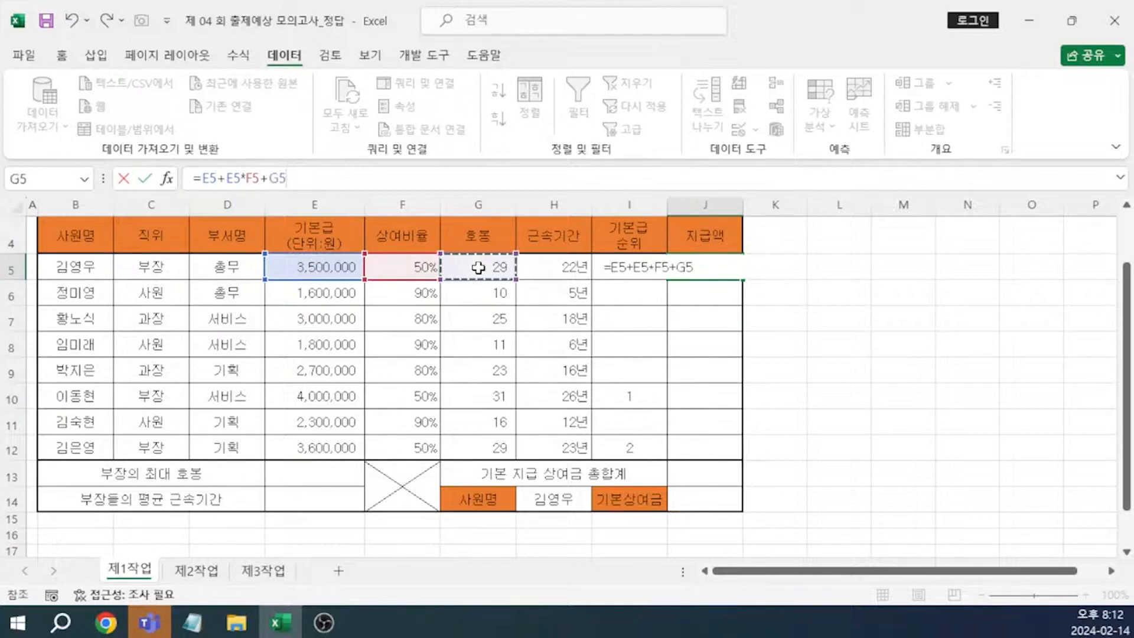
text(*)
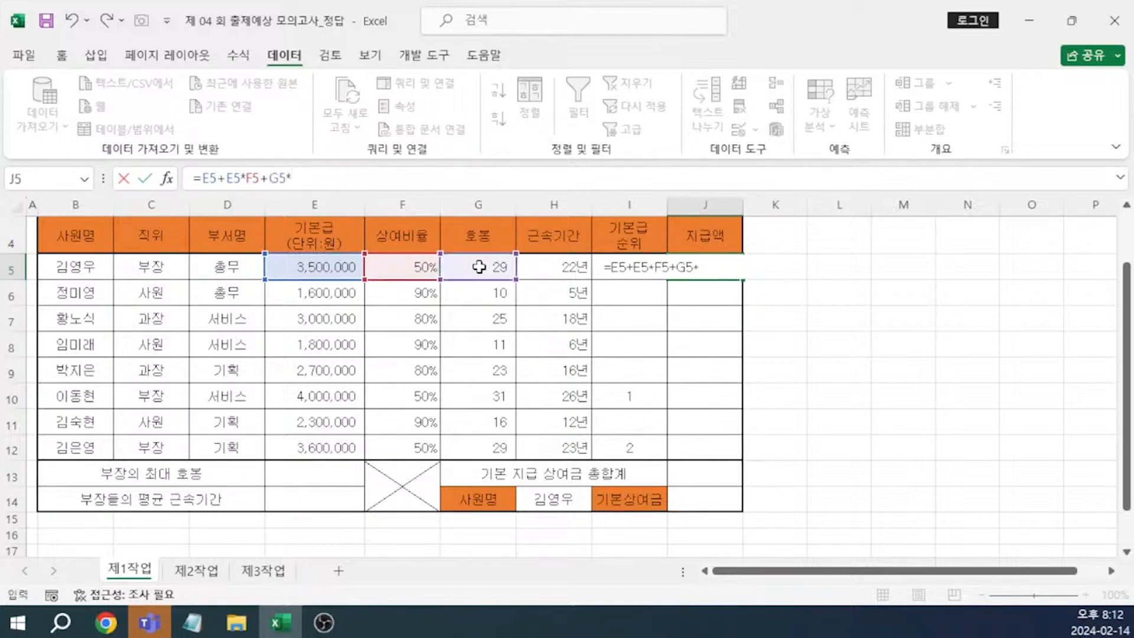
text(10000+)
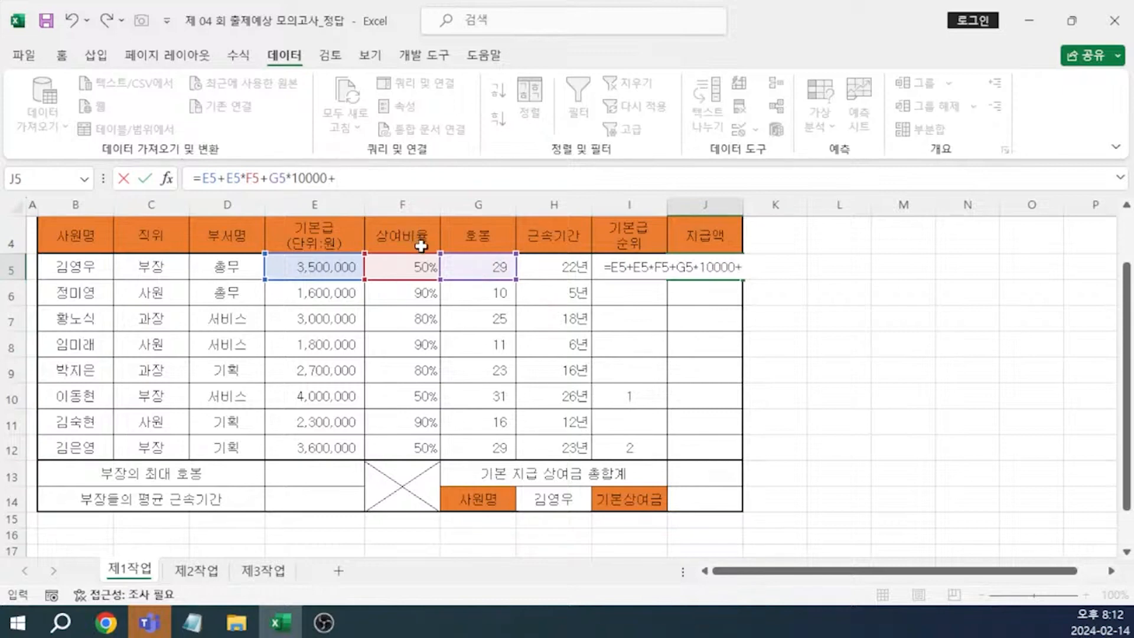
click(551, 266)
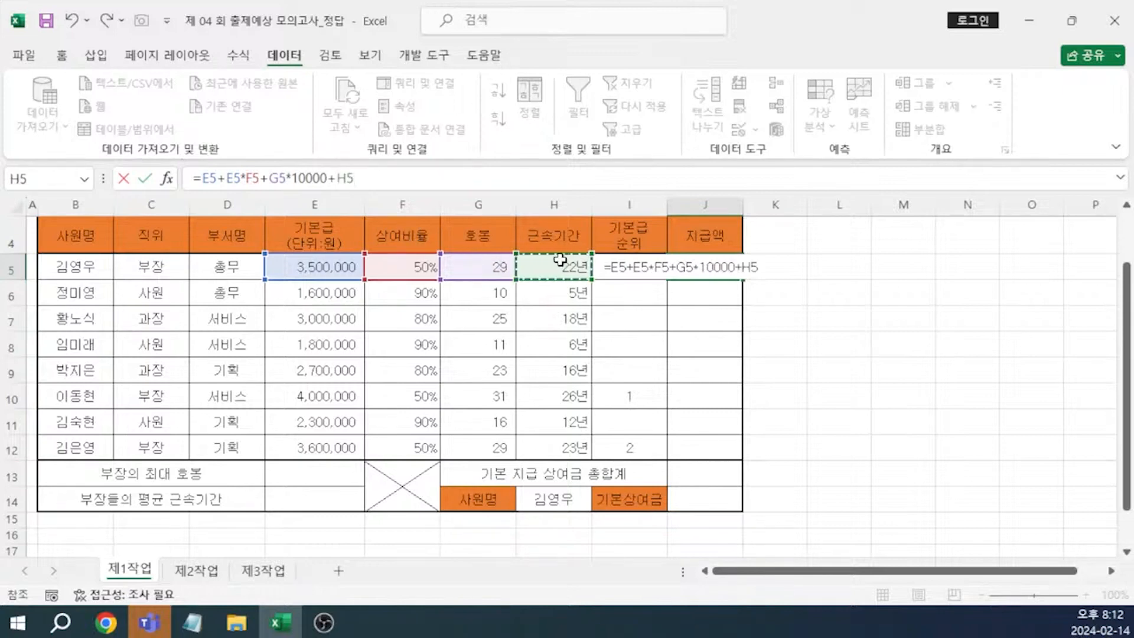
text(*5000)
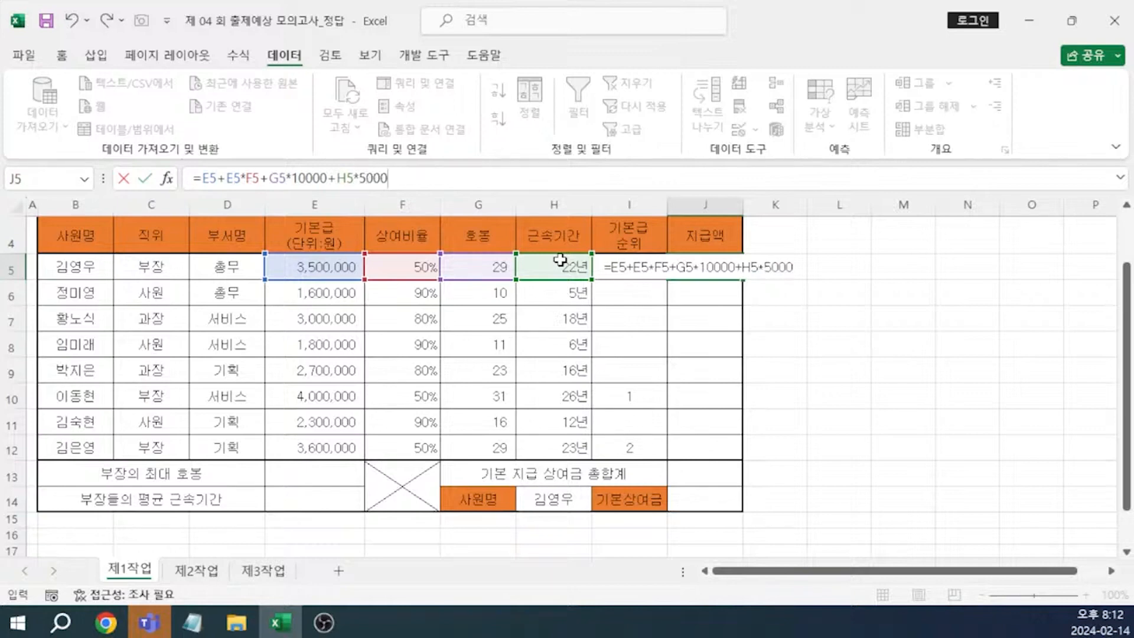
key(ctrl+Return)
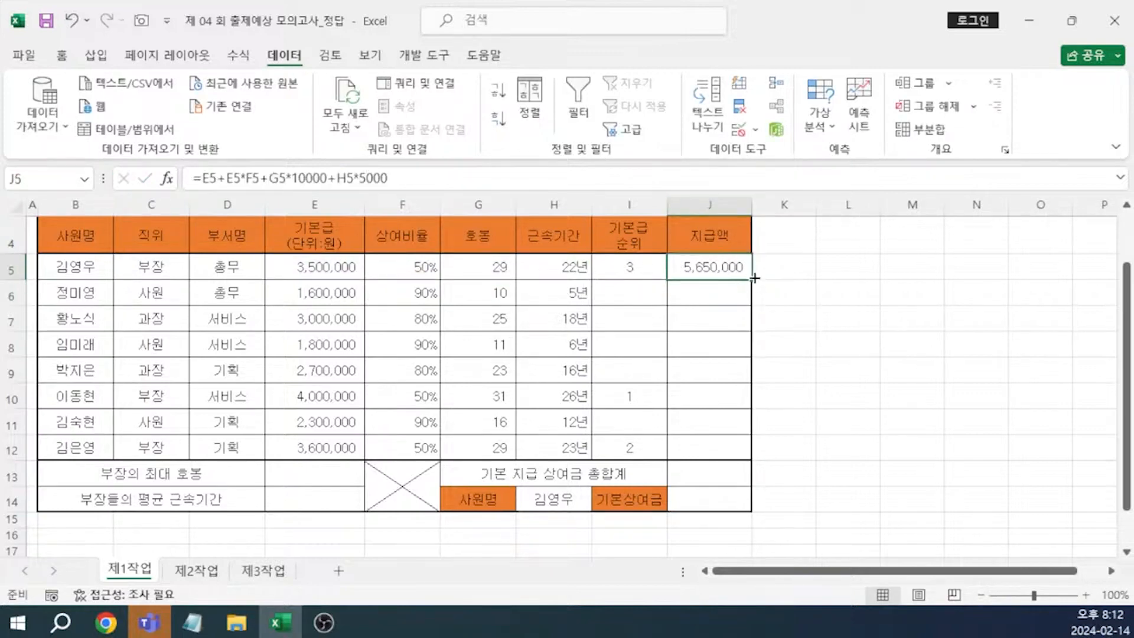
drag(754, 278, 754, 456)
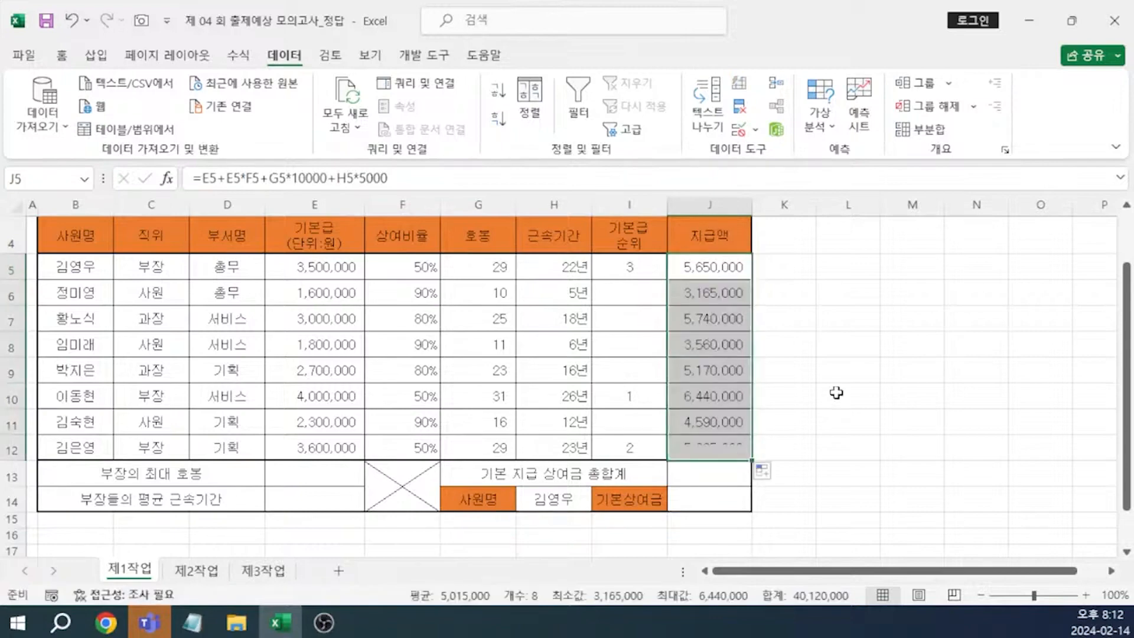
Consult the ROUND notes in Notepad and wrap the J5 formula in Excel in a ROUND function with -5 as the number of digits.
key(alt+Tab)
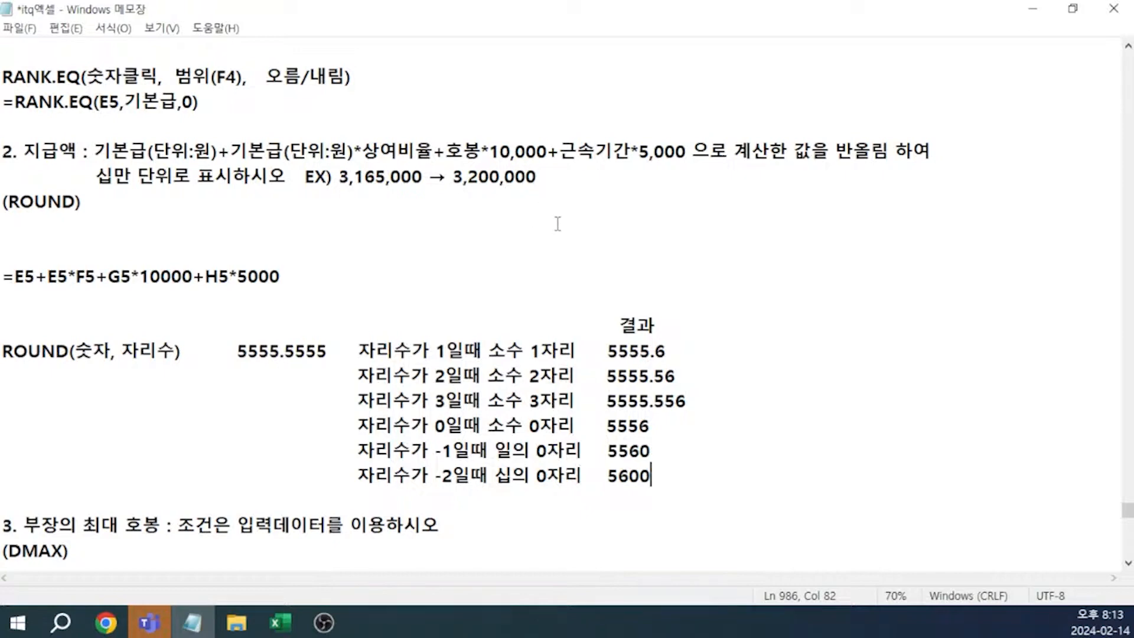
key(alt+Tab)
click(202, 178)
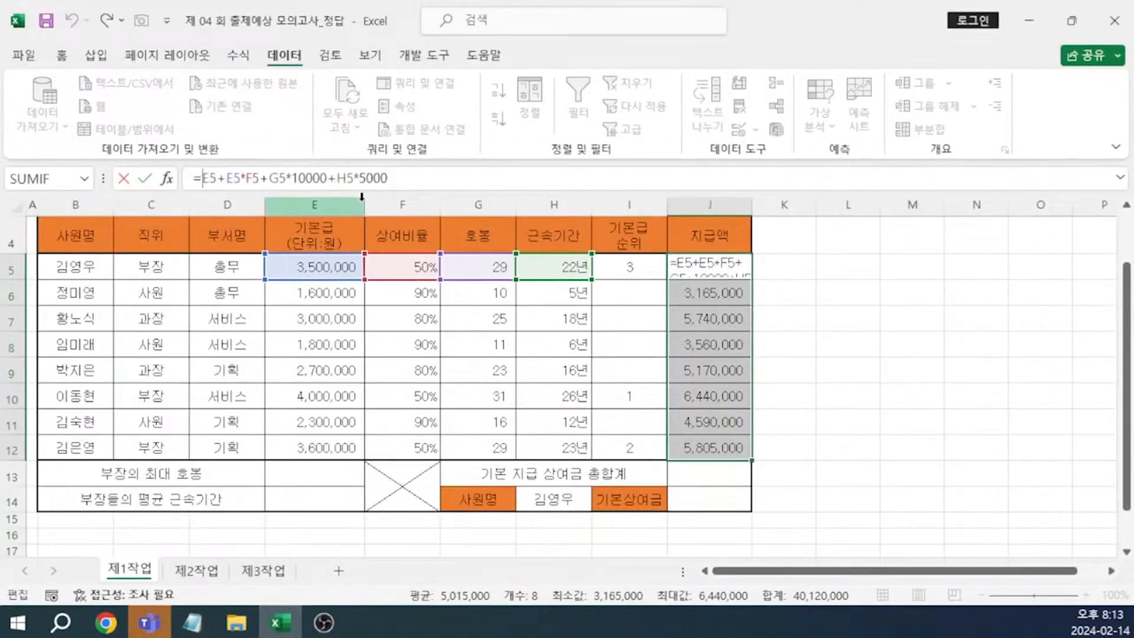
text(ROUND()
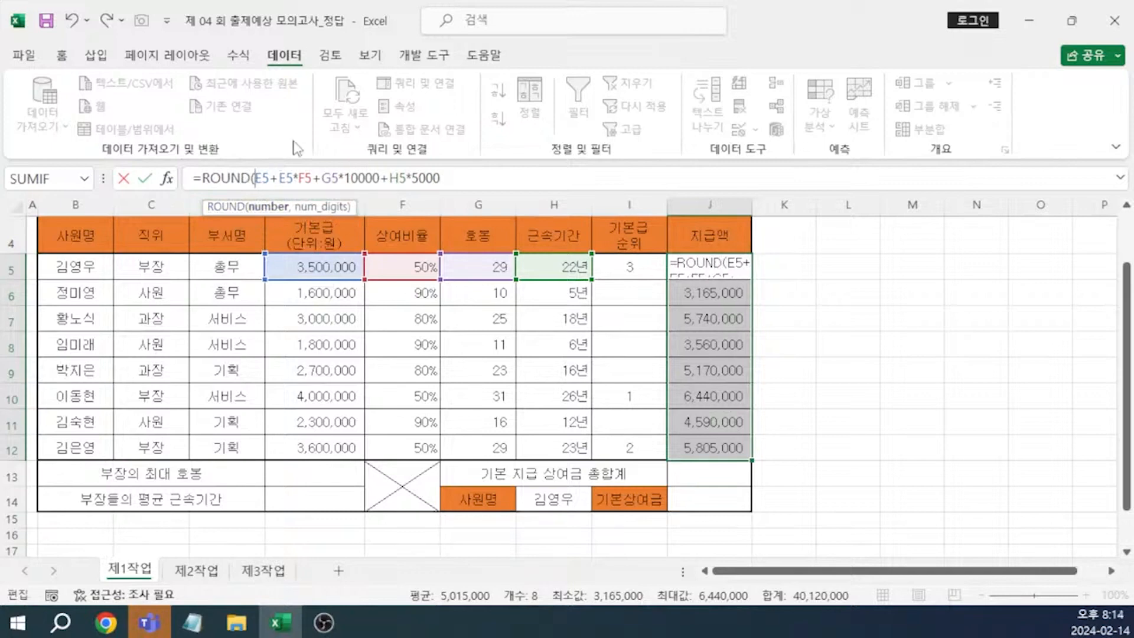
click(465, 183)
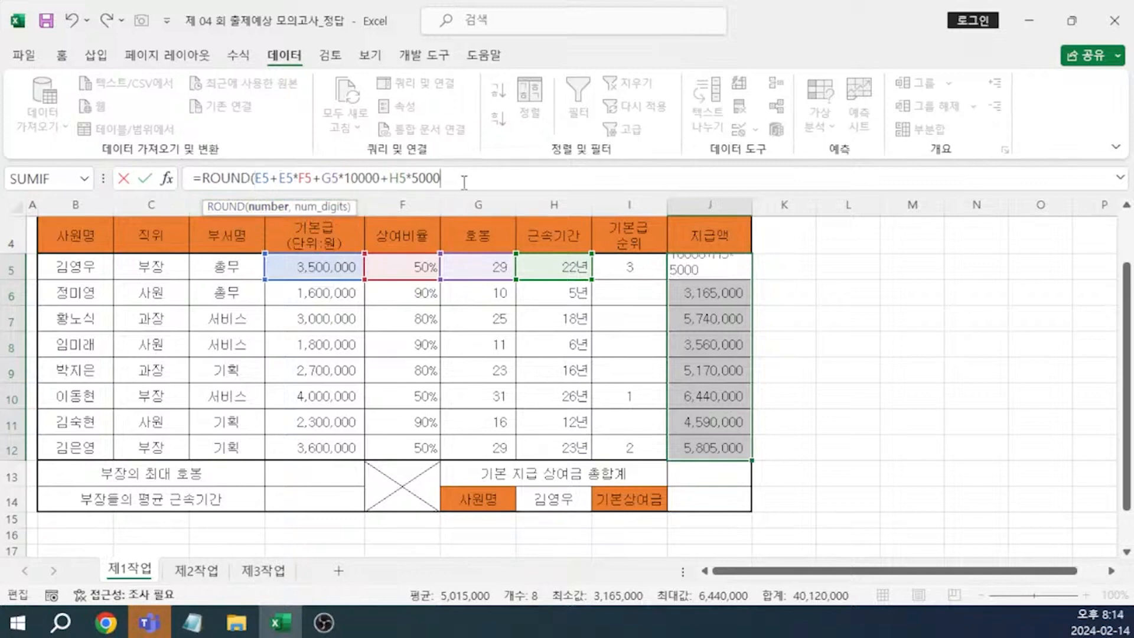
text(,-5)
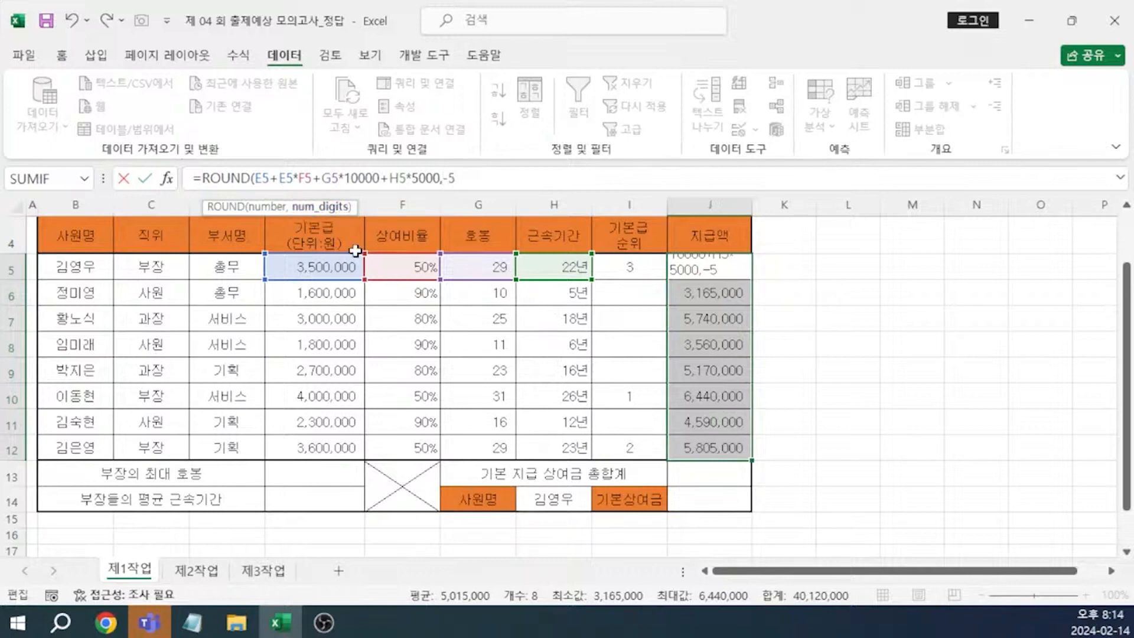
text())
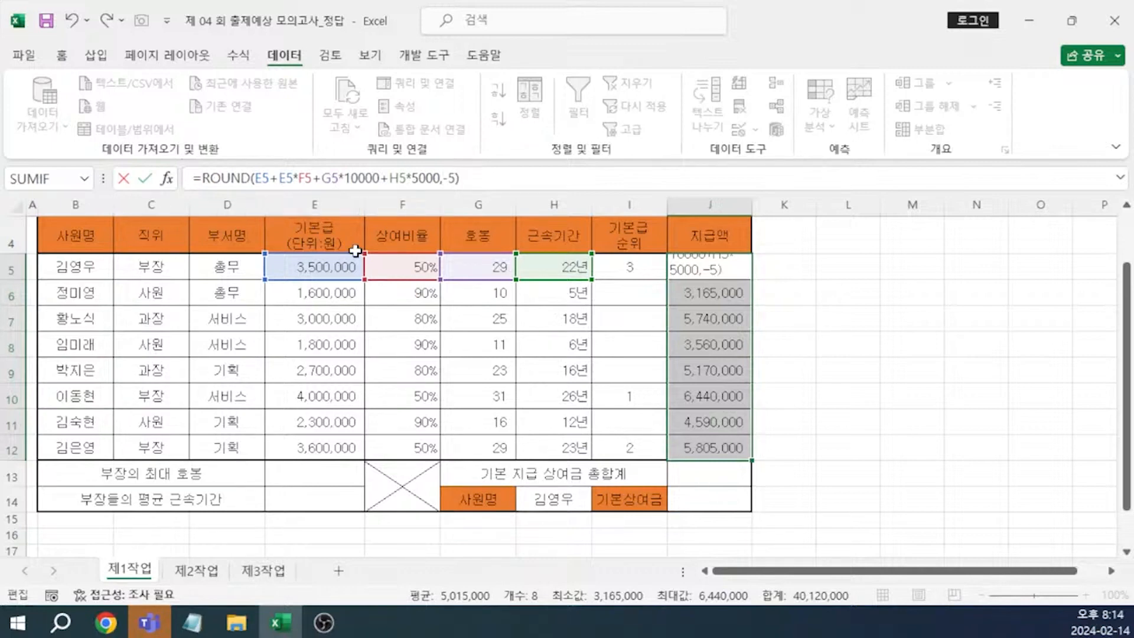
key(ctrl+Return)
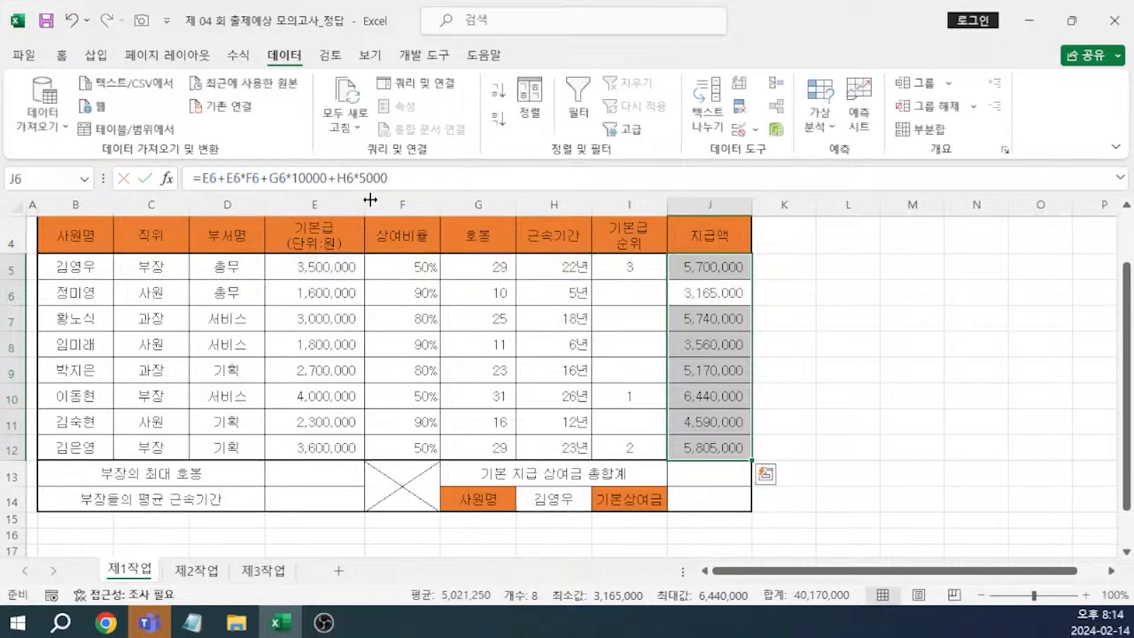
Fill the ROUND formula from J5 down to J12 and reselect J5.
click(718, 275)
drag(751, 279, 737, 457)
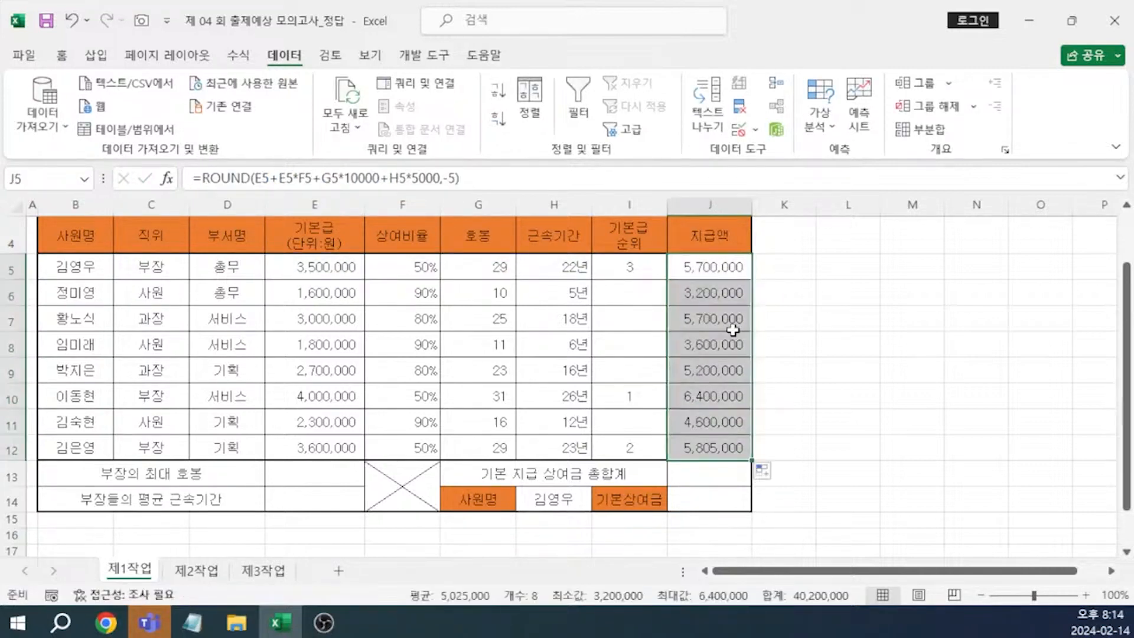
click(722, 267)
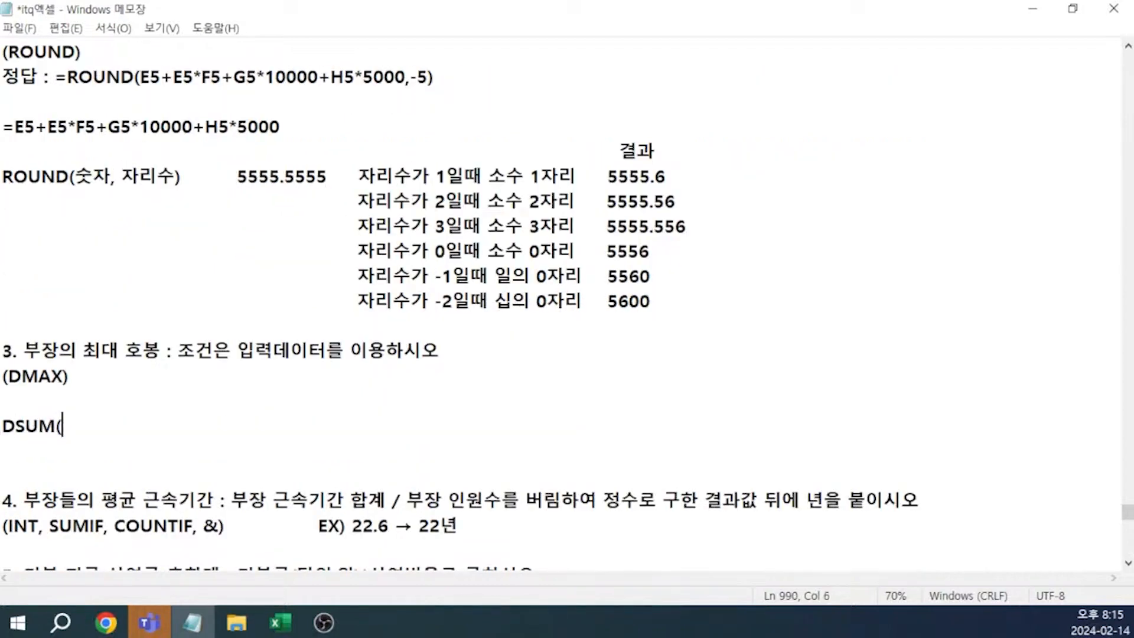
In the Notepad notes under question 3, complete the DSUM syntax with the arguments 전체범위, 몇번째인지(숫자), 조건(드레그).
text(전체범위)
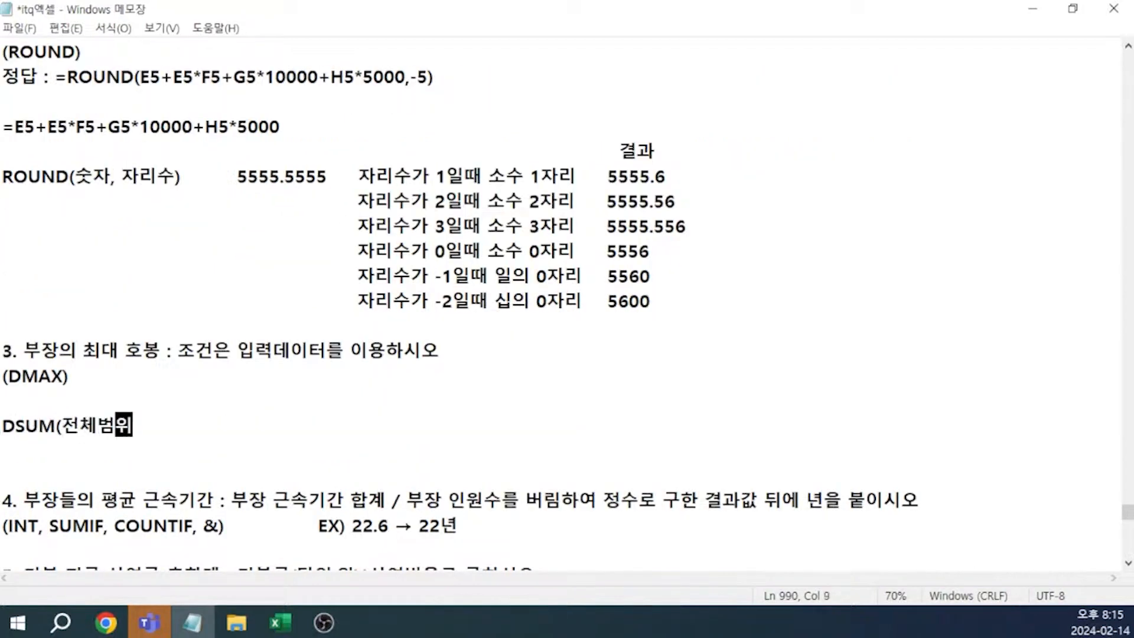
text(, 몇번째인지)
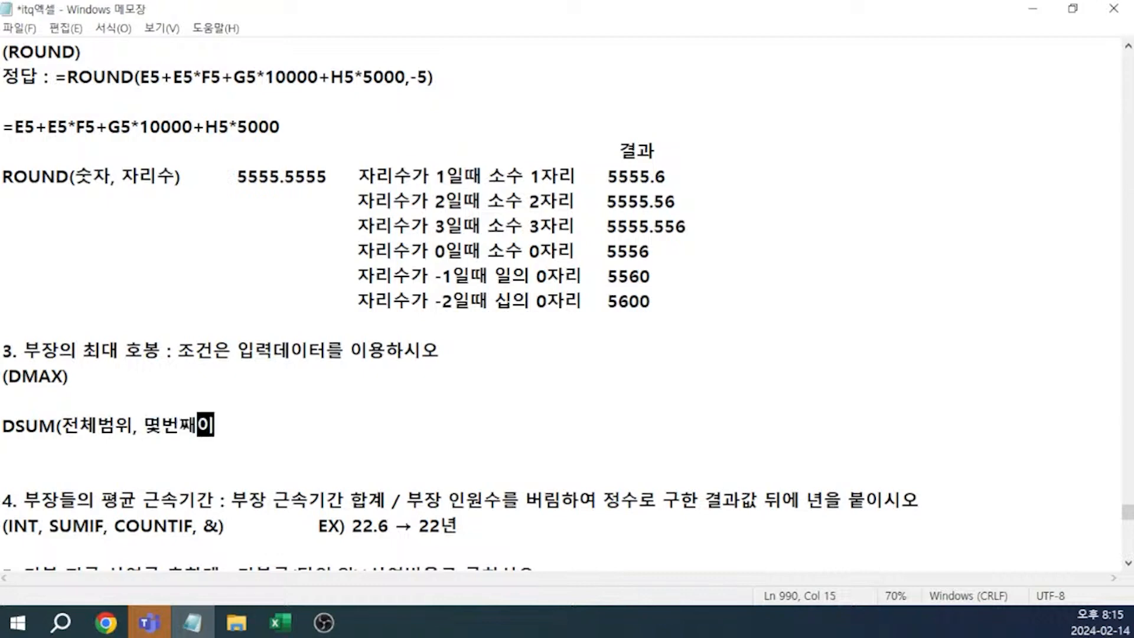
text((숫자)
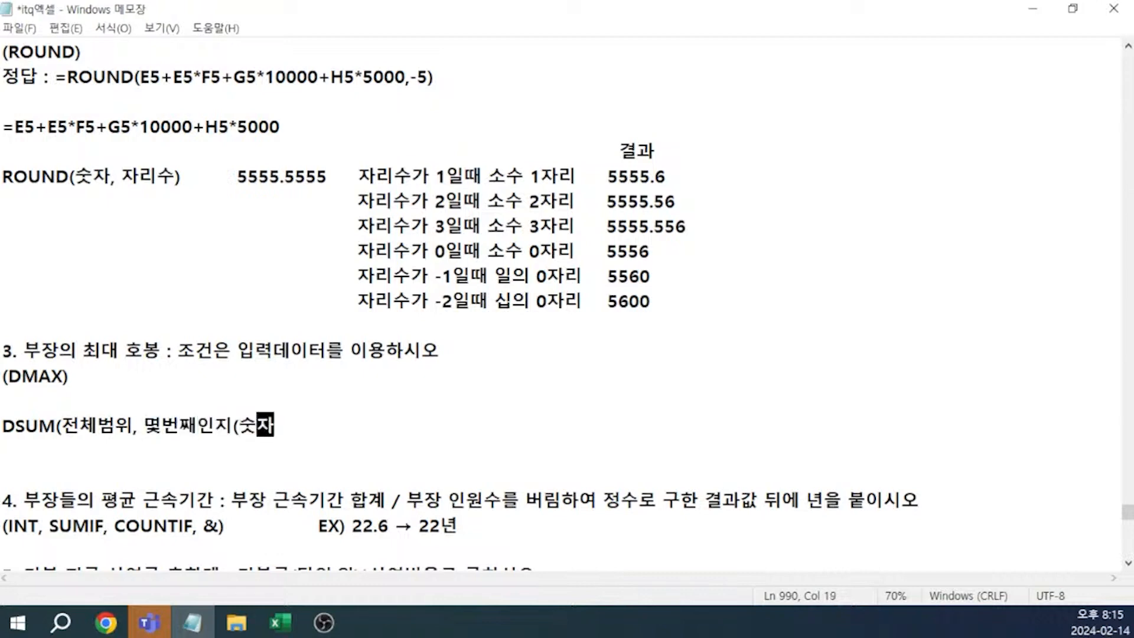
text(), 조건(드레그))
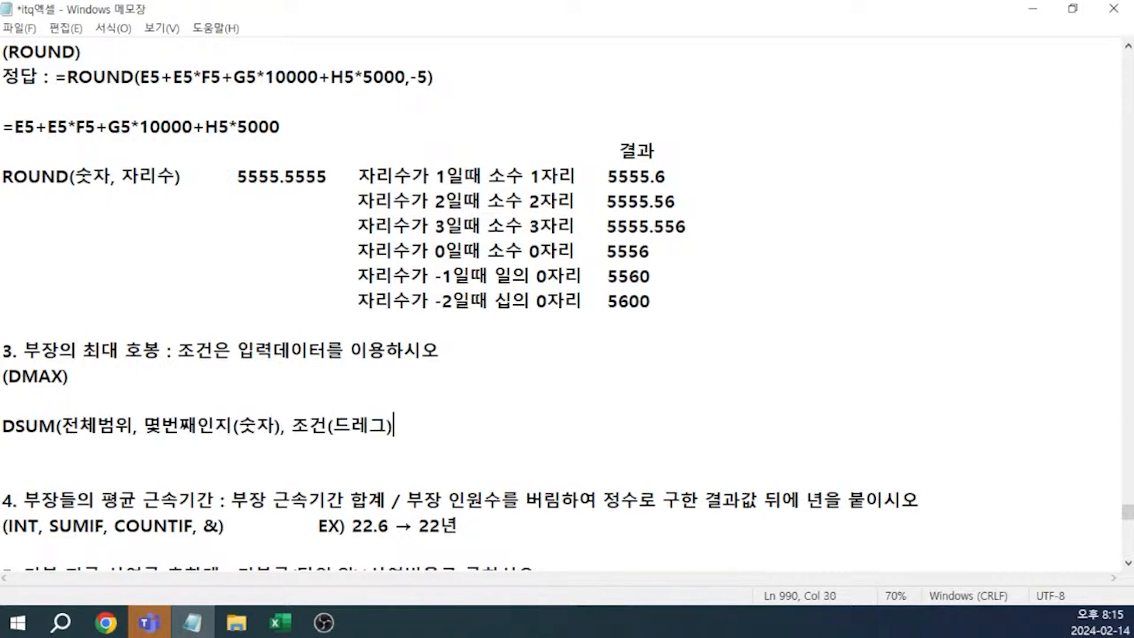
Close the DSUM syntax and add VS SUMIF(범위(한줄), 조건(직접타이핑), 더할범위(드레그)) on the same line for comparison.
text()   VS      SUMIF)
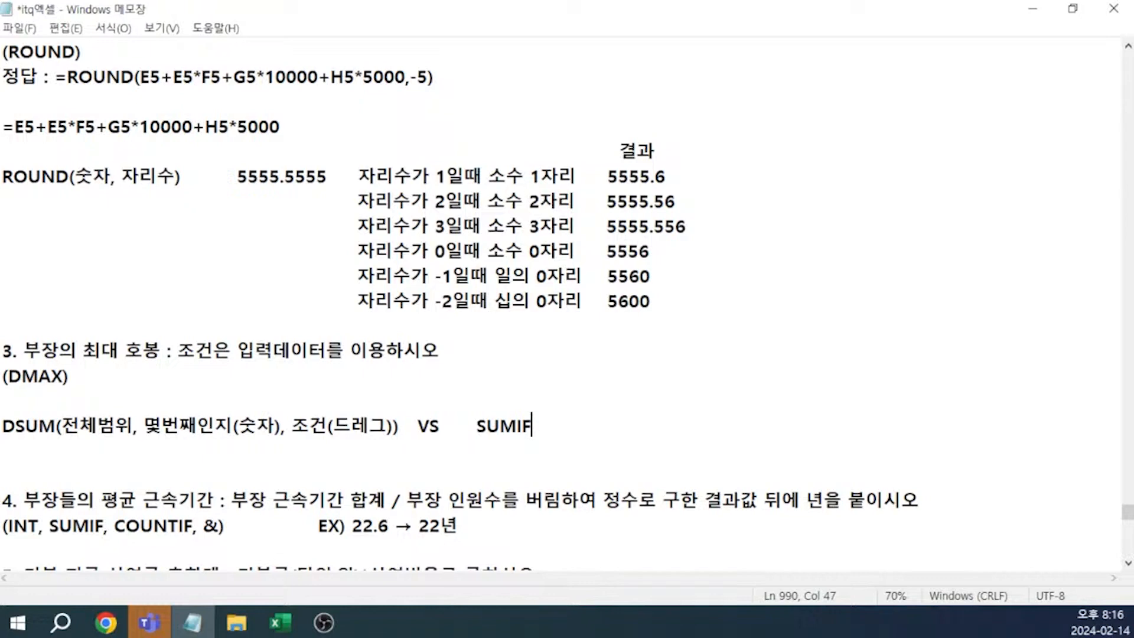
text((범위)
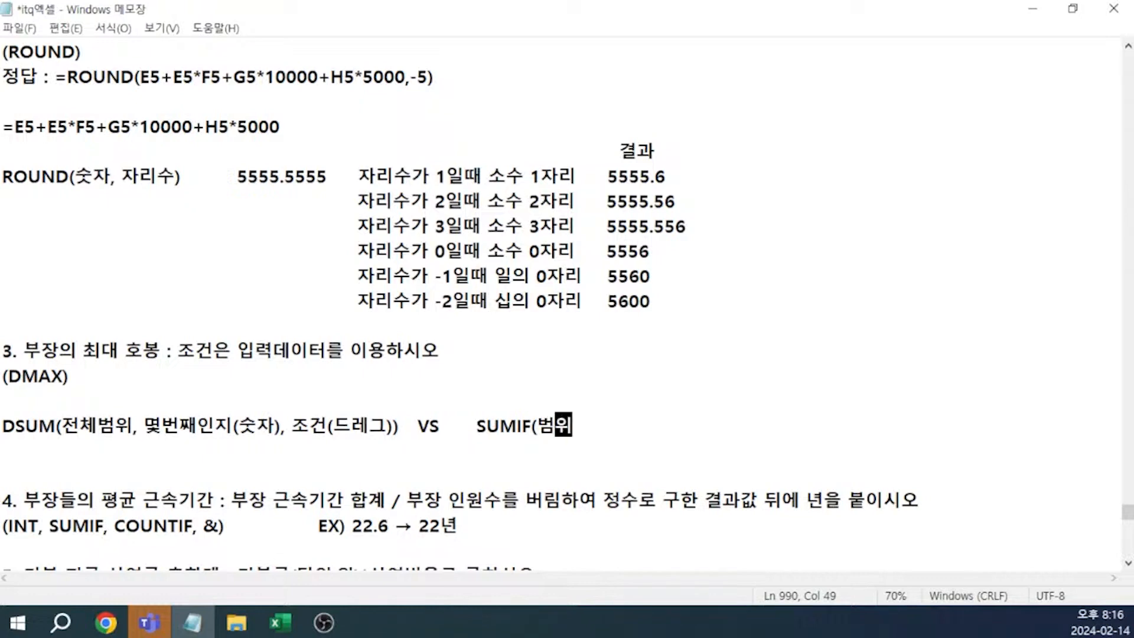
text((한줄))
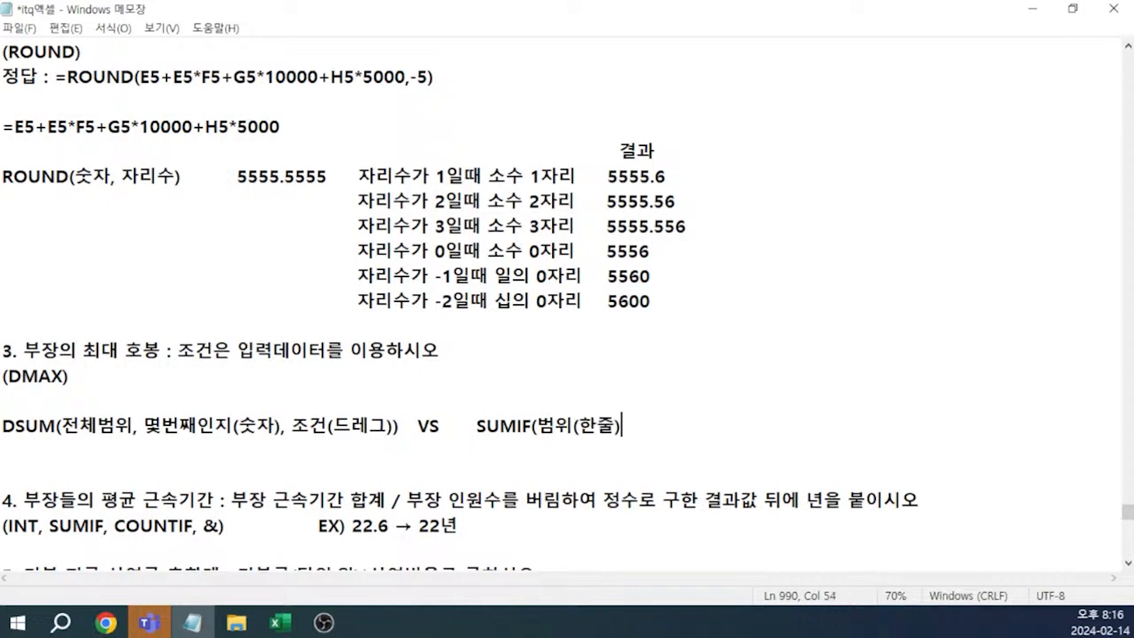
text(,  조건(직접타이핑))
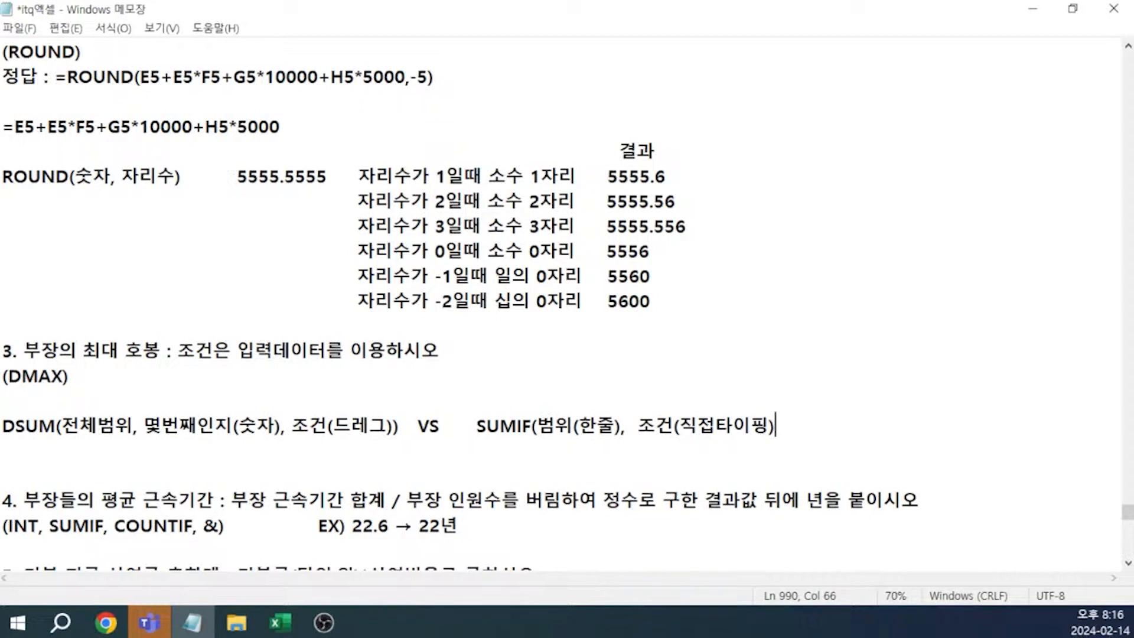
text(,  )
text(더할범)
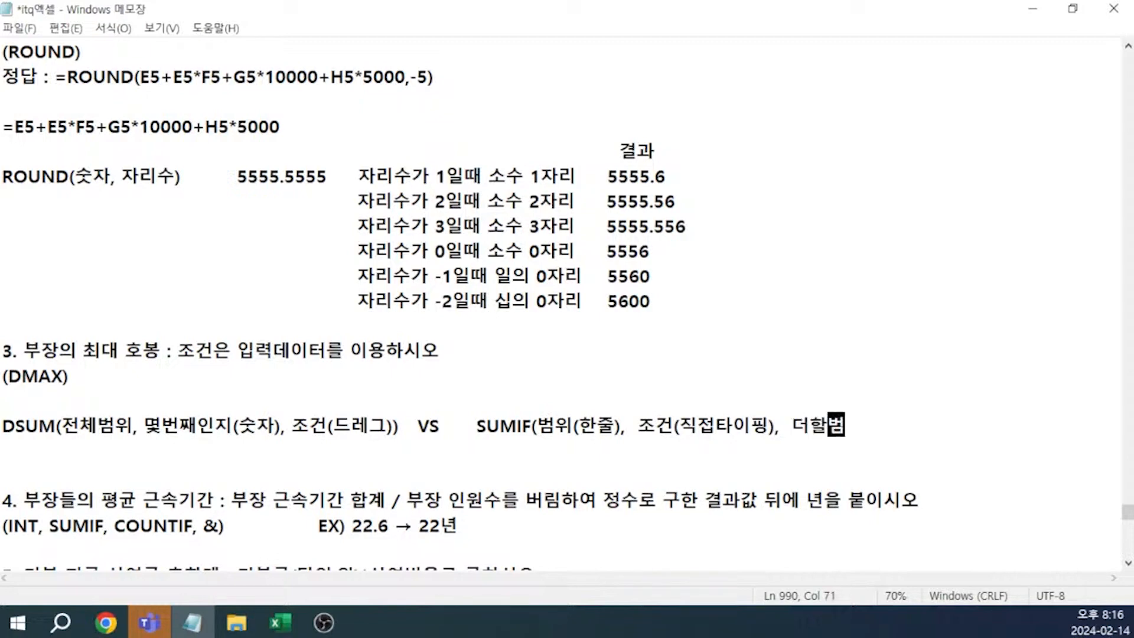
text(위(드레그))
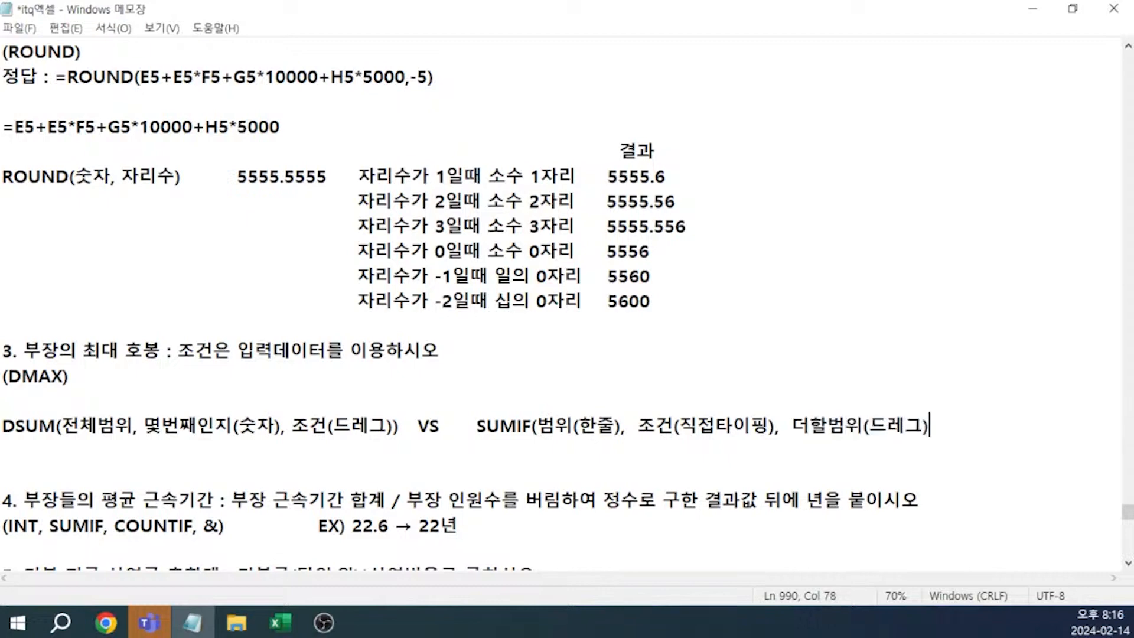
text())
Switch to Excel and enter =DMAX(B4:H12,6,C4:C5) in cell E13 for the department heads' maximum 호봉.
key(alt+Tab)
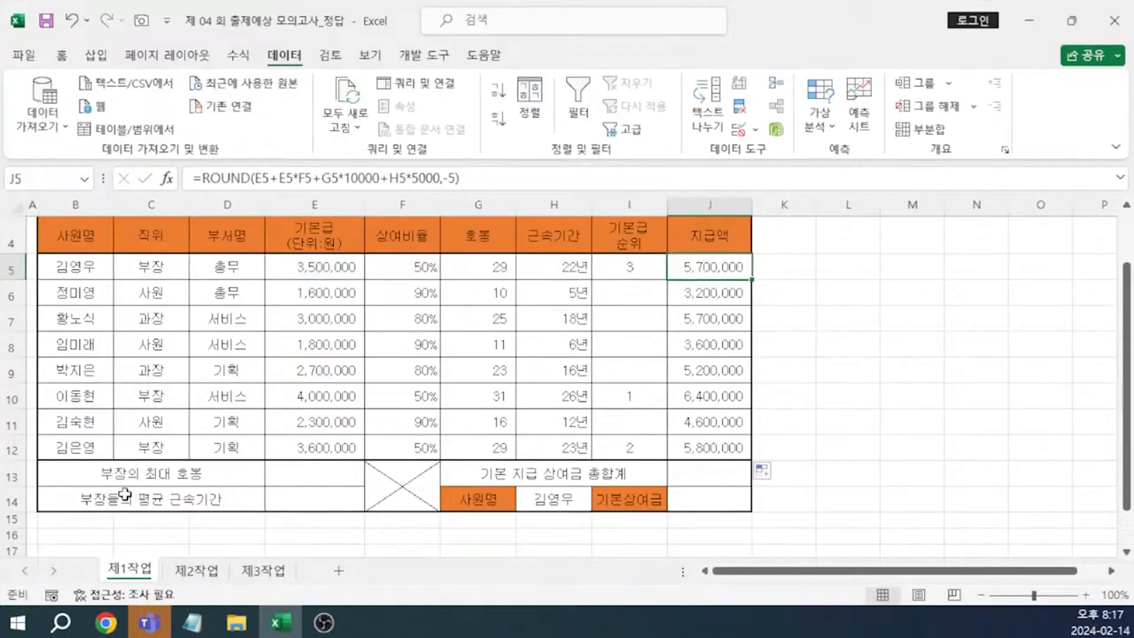
click(287, 479)
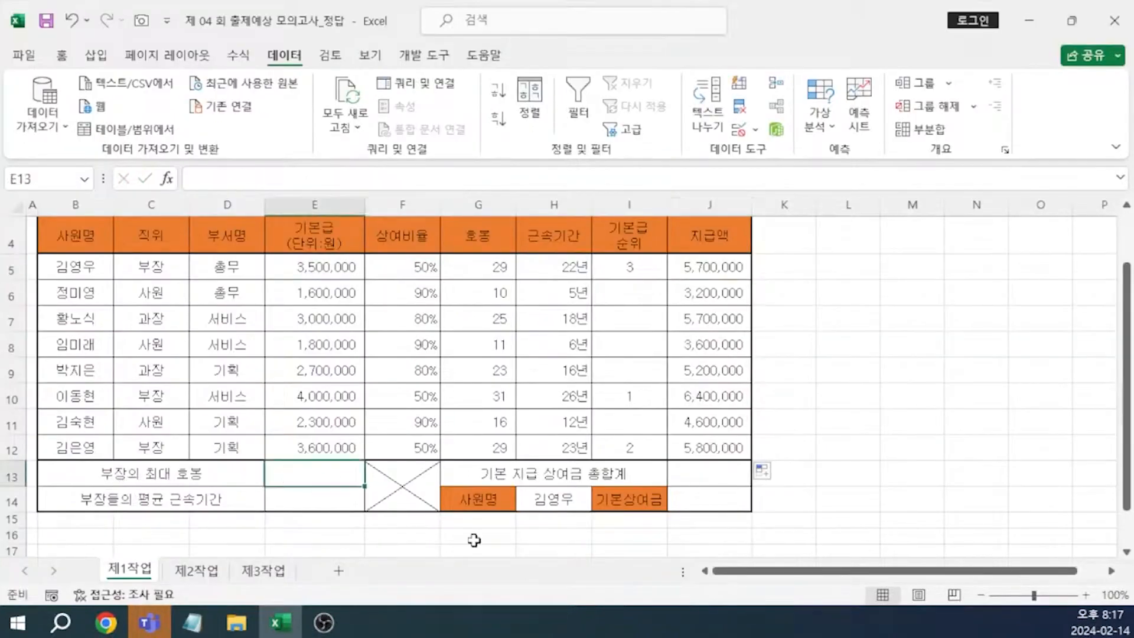
text(=DMAX()
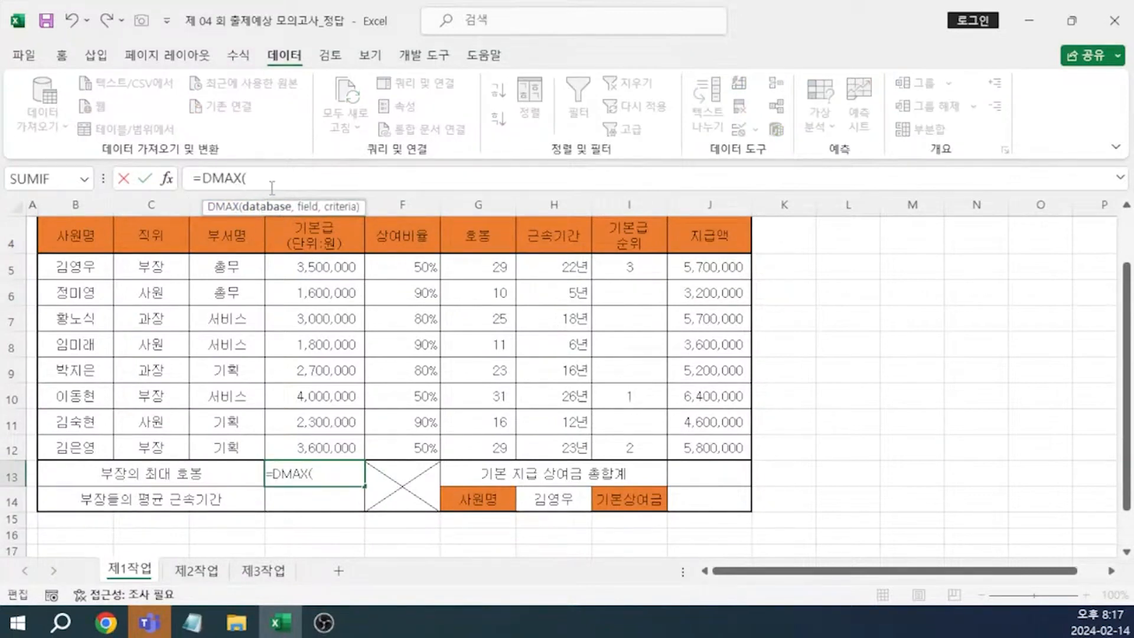
drag(83, 232, 556, 448)
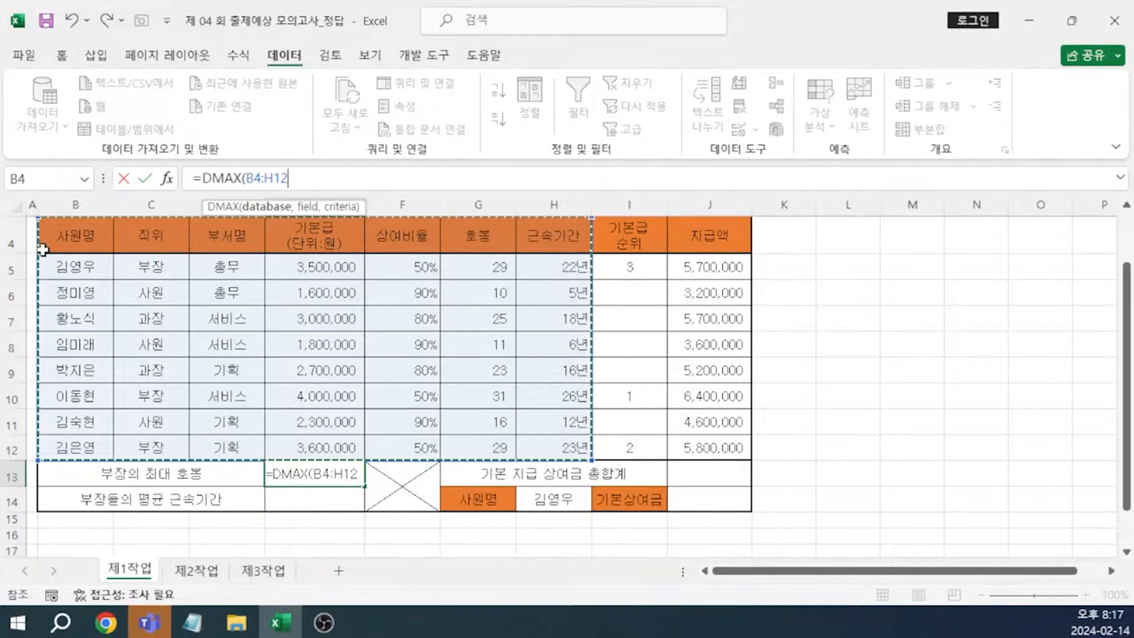
text(,)
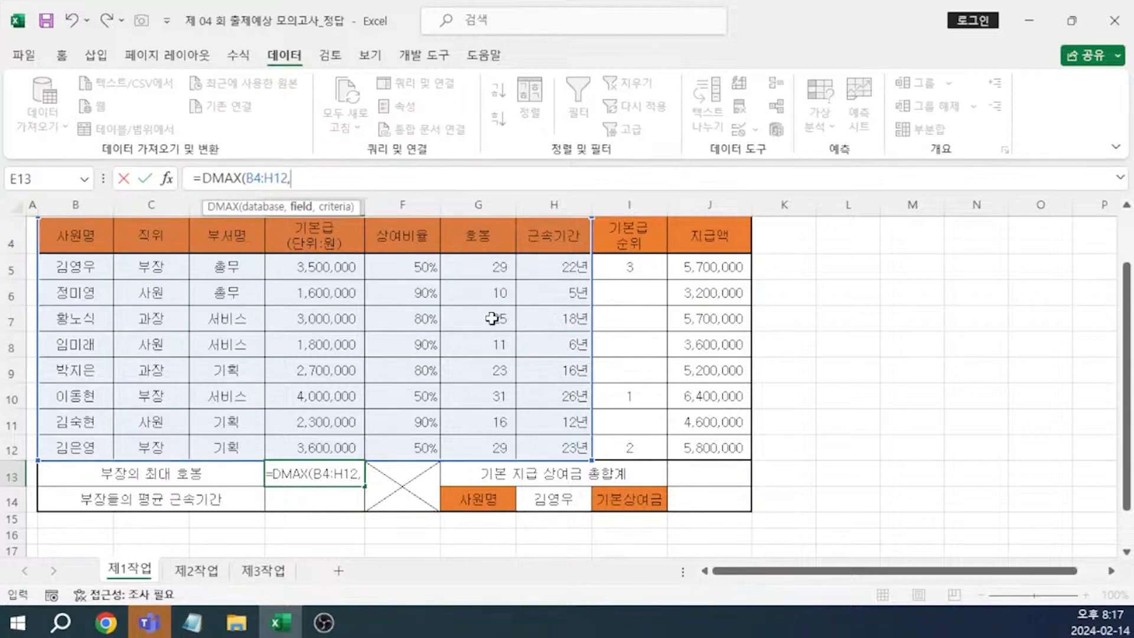
text(6)
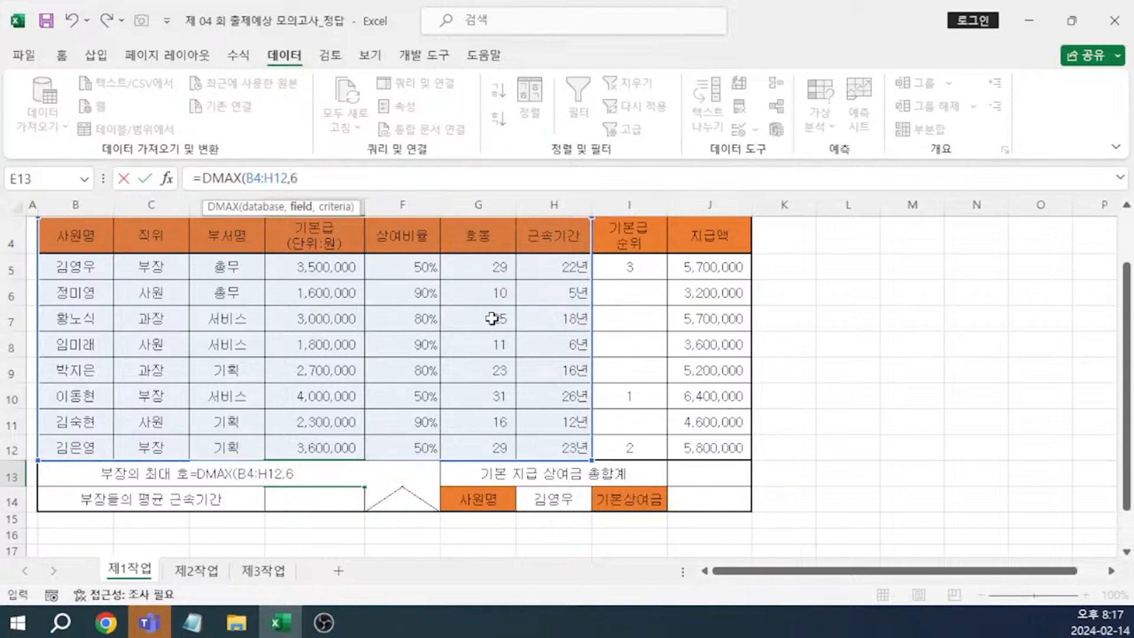
text(,)
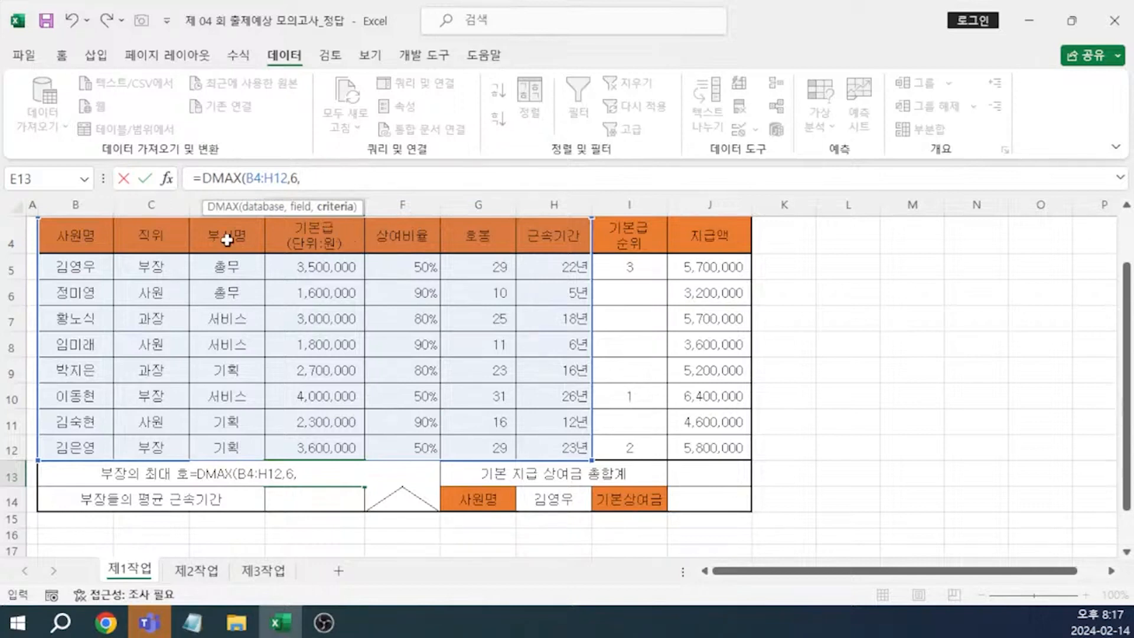
drag(150, 238, 146, 269)
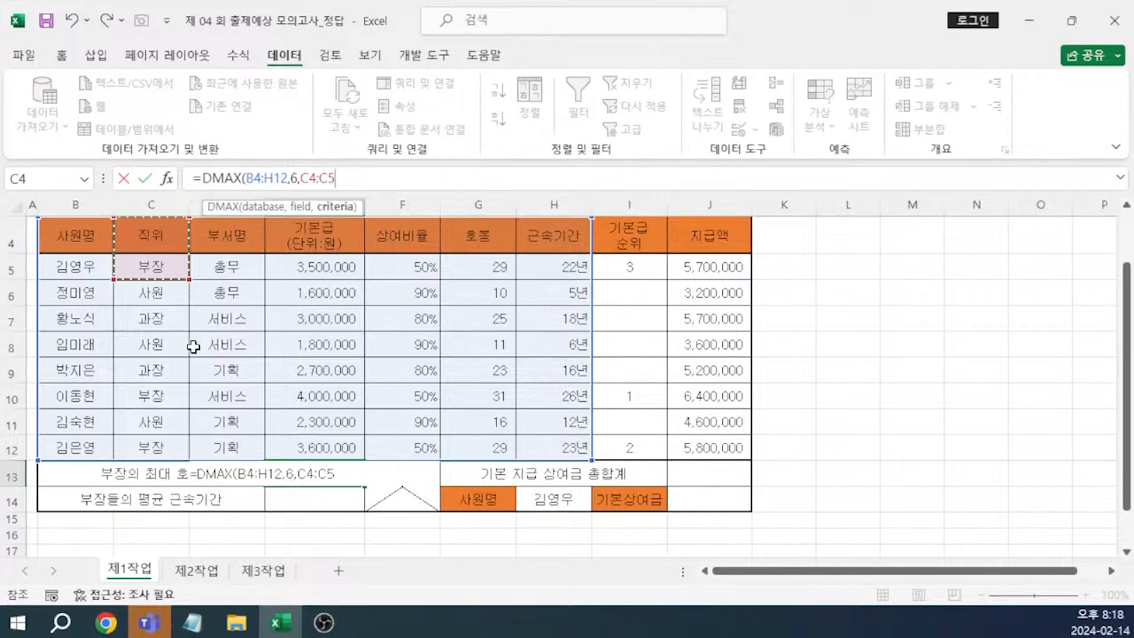
text())
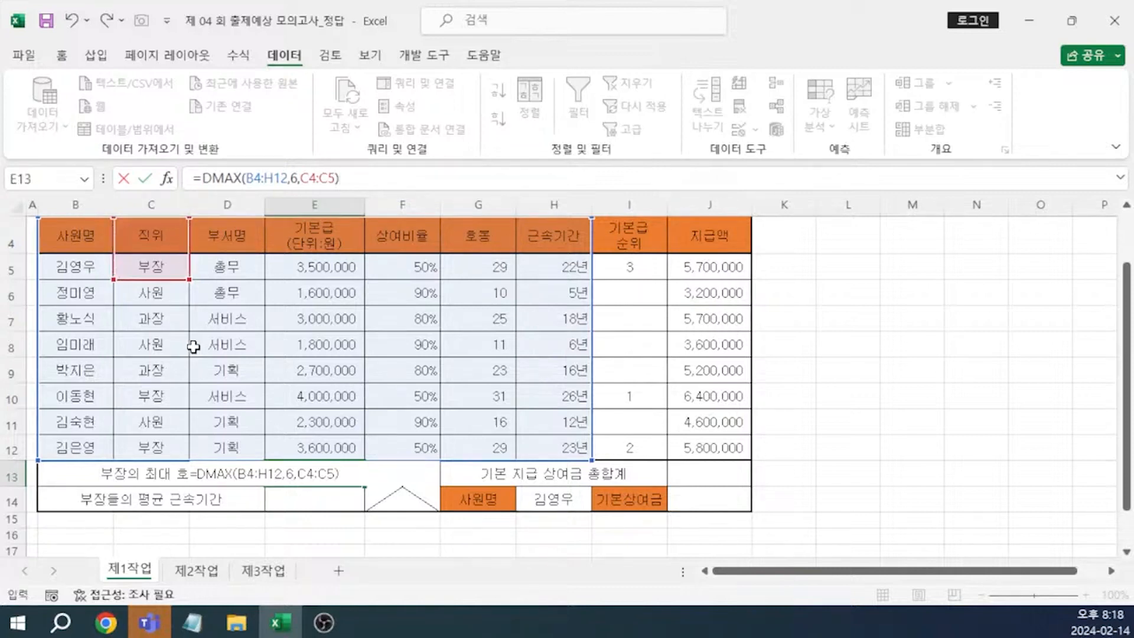
Switch to Notepad, record the DMAX answer under question 3, and note 평균 : 총합계 / 개수 under question 4.
key(alt+Tab)
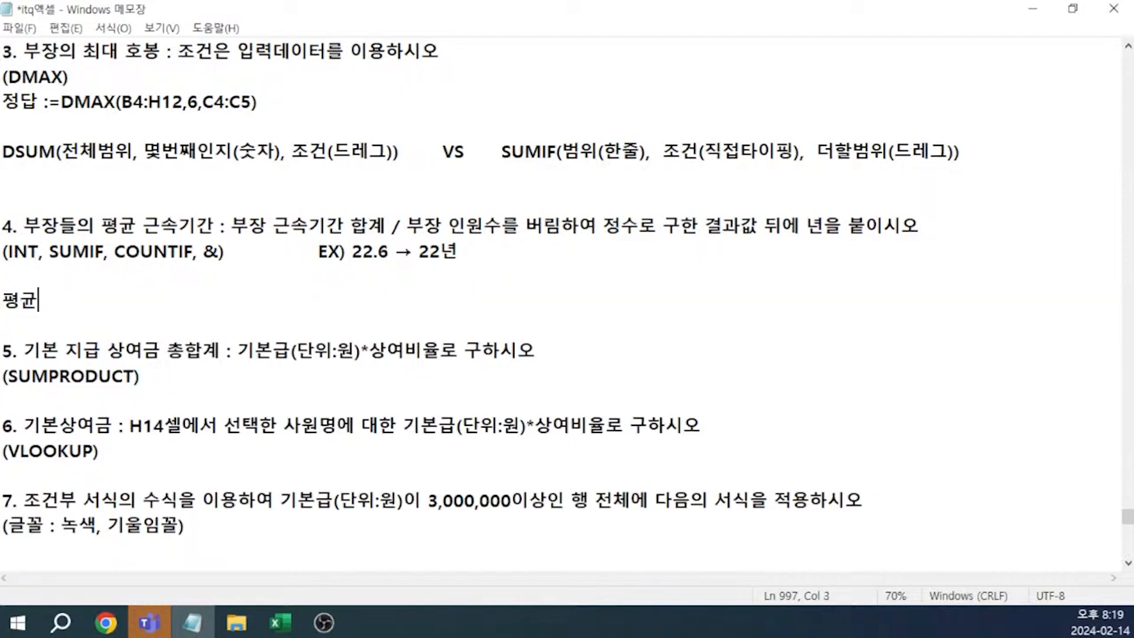
text(:  총합계  /  )
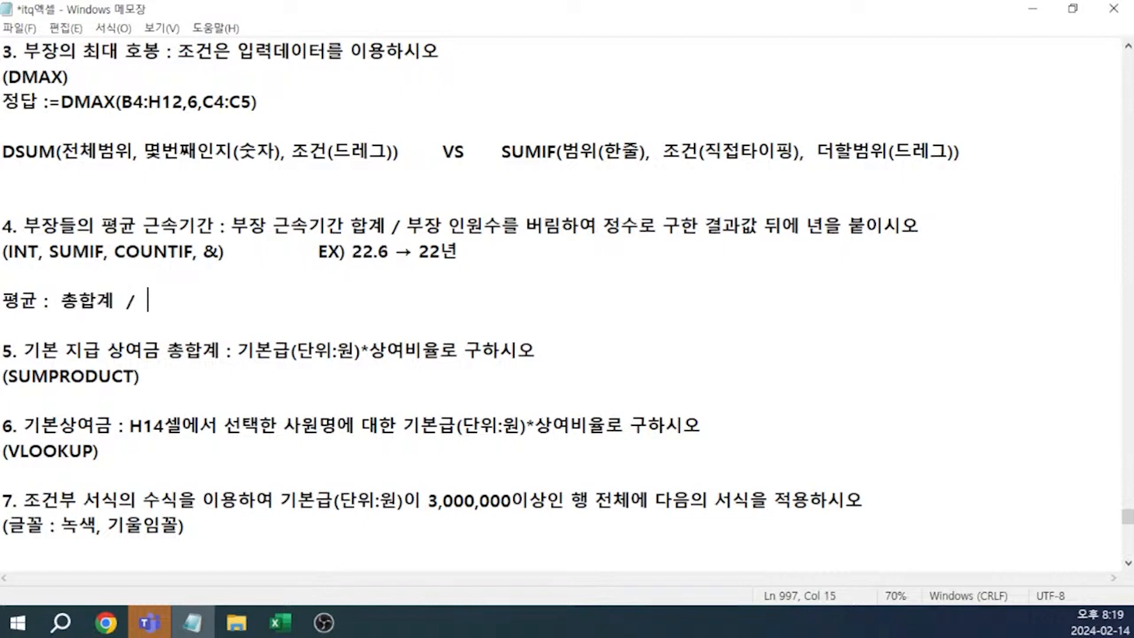
text(개수)
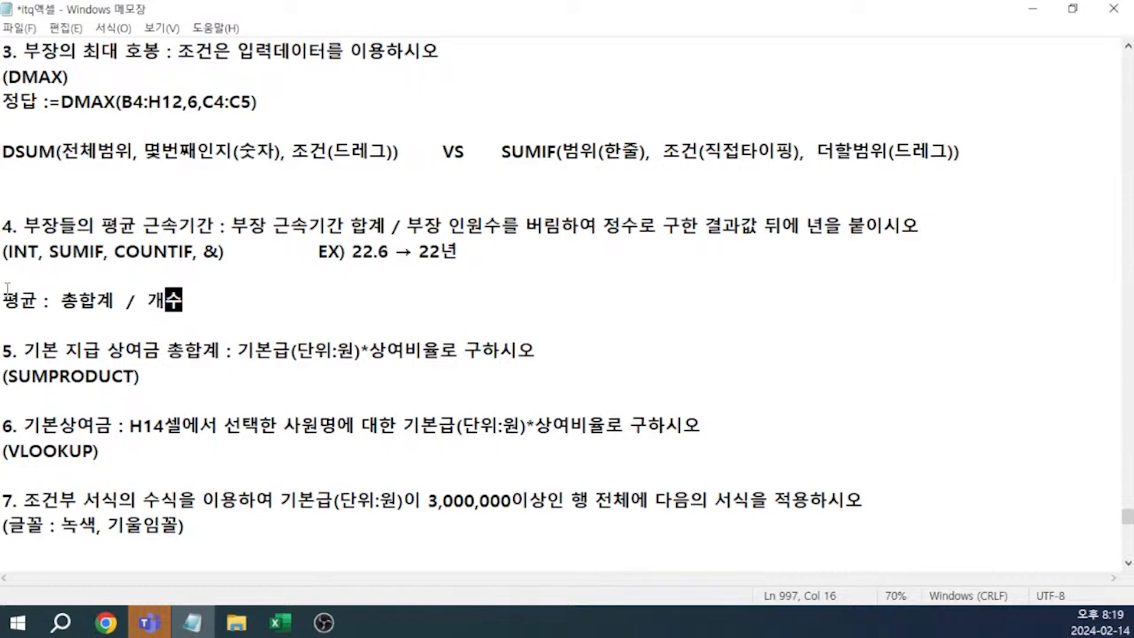
Add a line below the average note reading INT(숫자) : 정수표현 EX) 5.66 → 5.
key(Return)
text(INT)
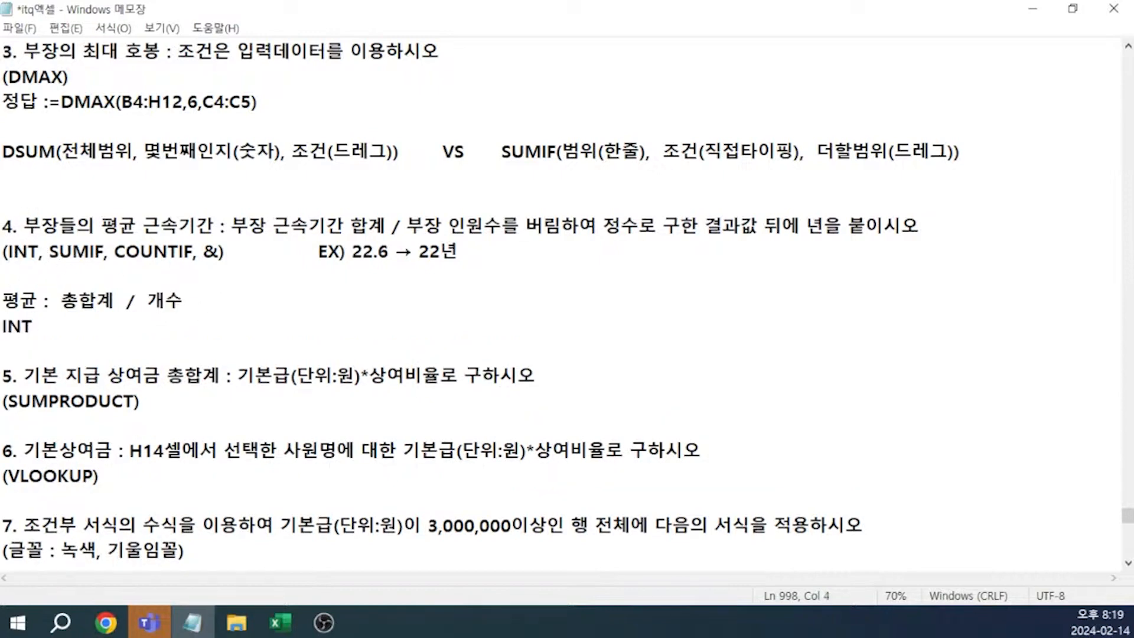
text((숫자))
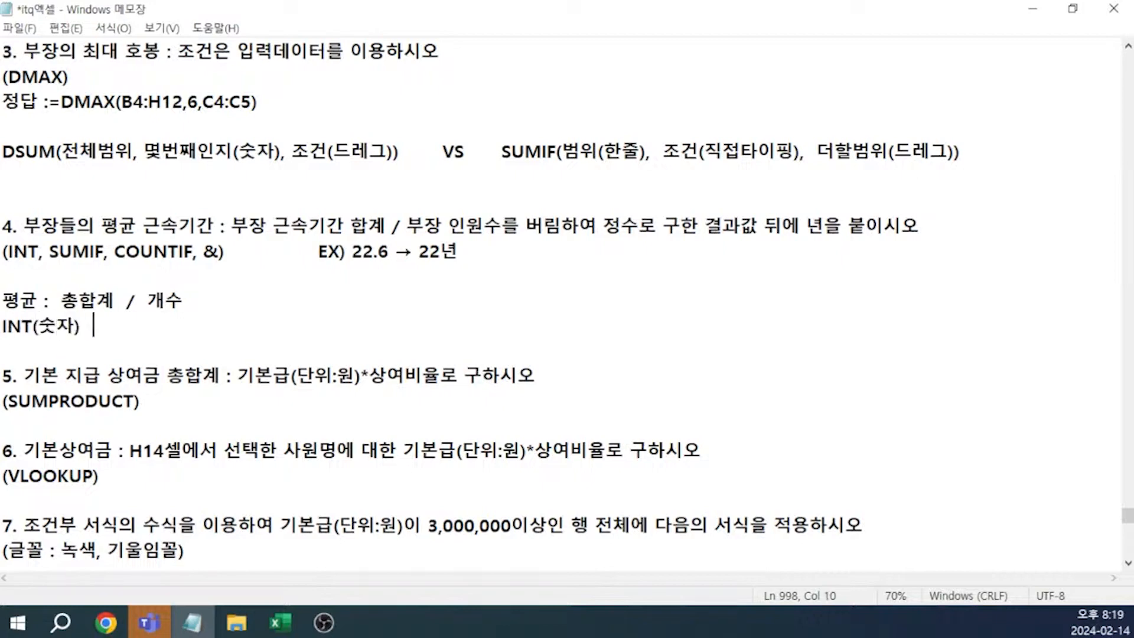
text(  :  ㅈ)
text(수표)
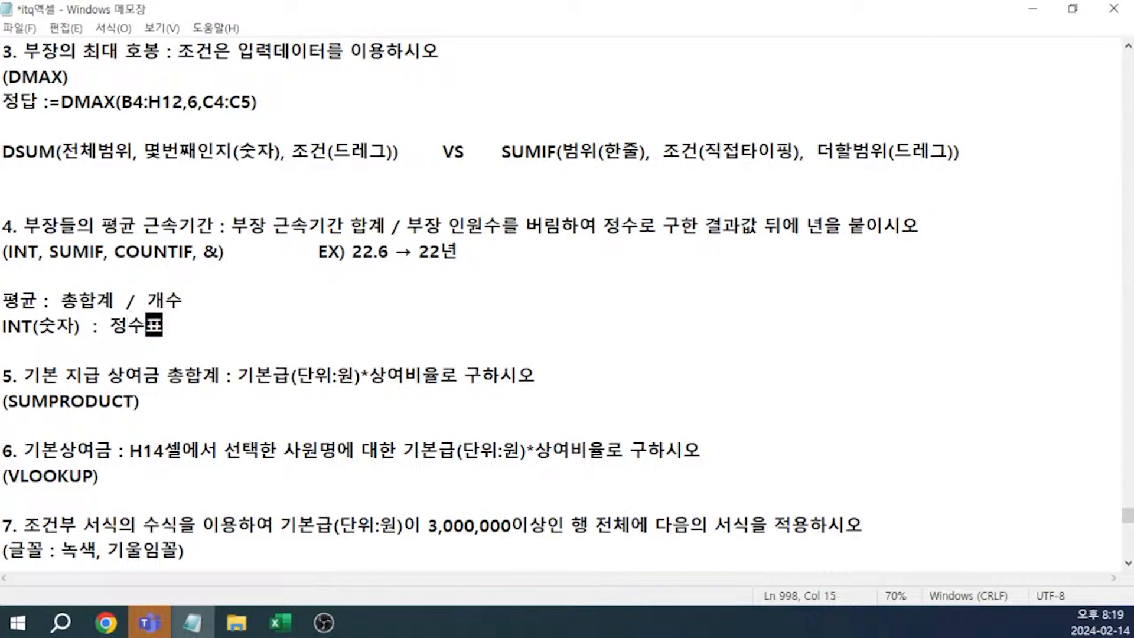
text(현    EX) 5.66)
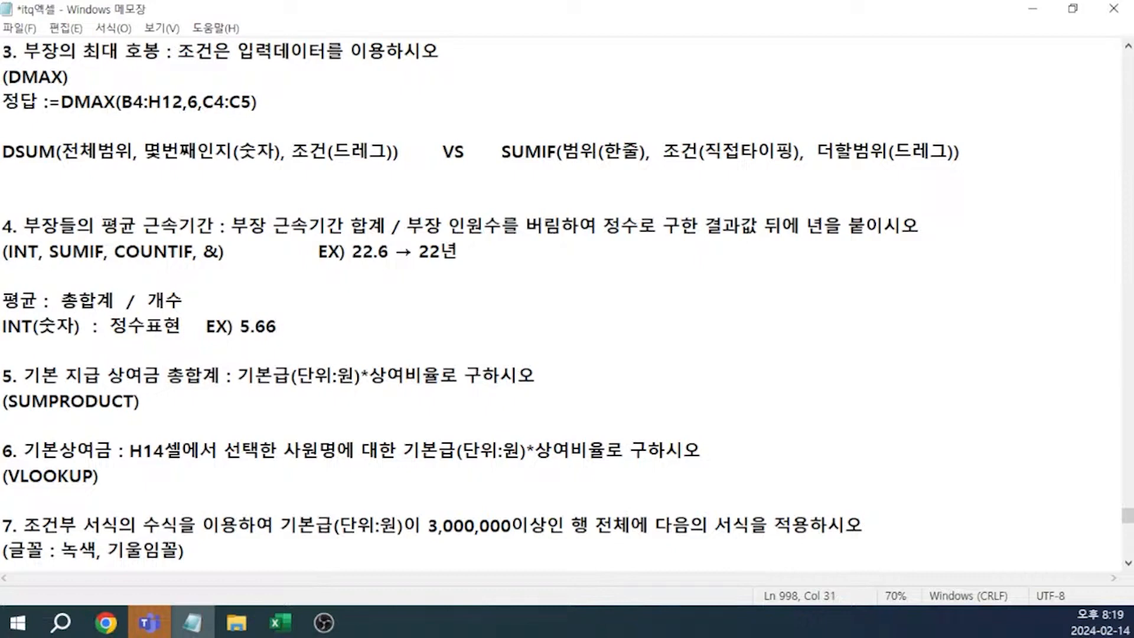
text(  → 5)
Switch to Excel and enter =SUMIF(C5:C12,"부장",H5:H12) in cell E14 to total the department heads' 근속기간.
key(alt+Tab)
click(328, 500)
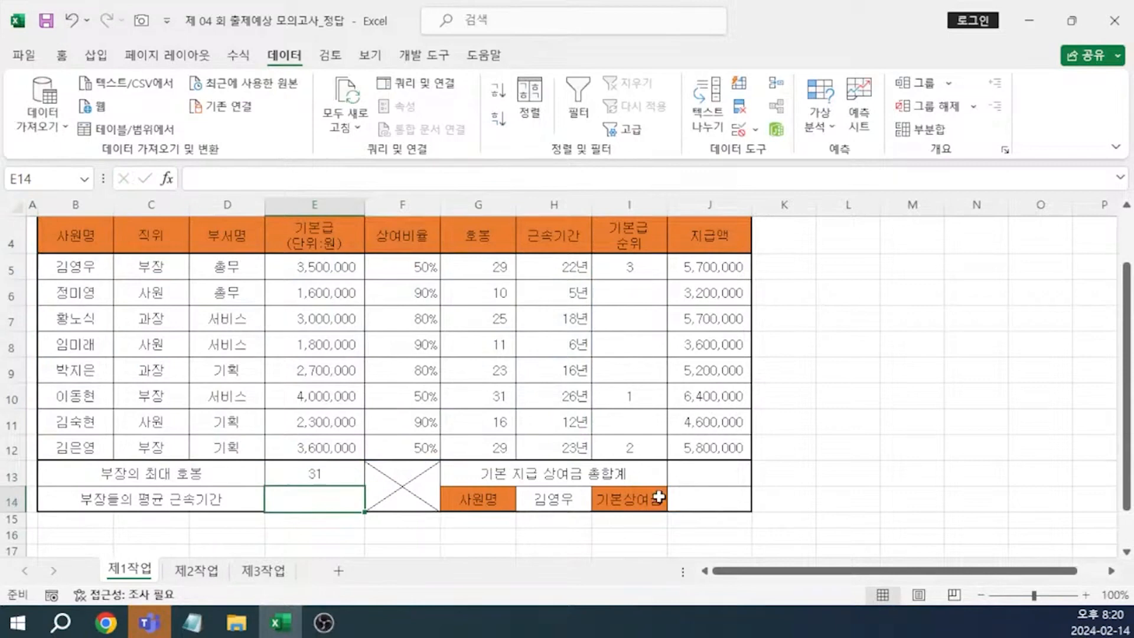
text(=)
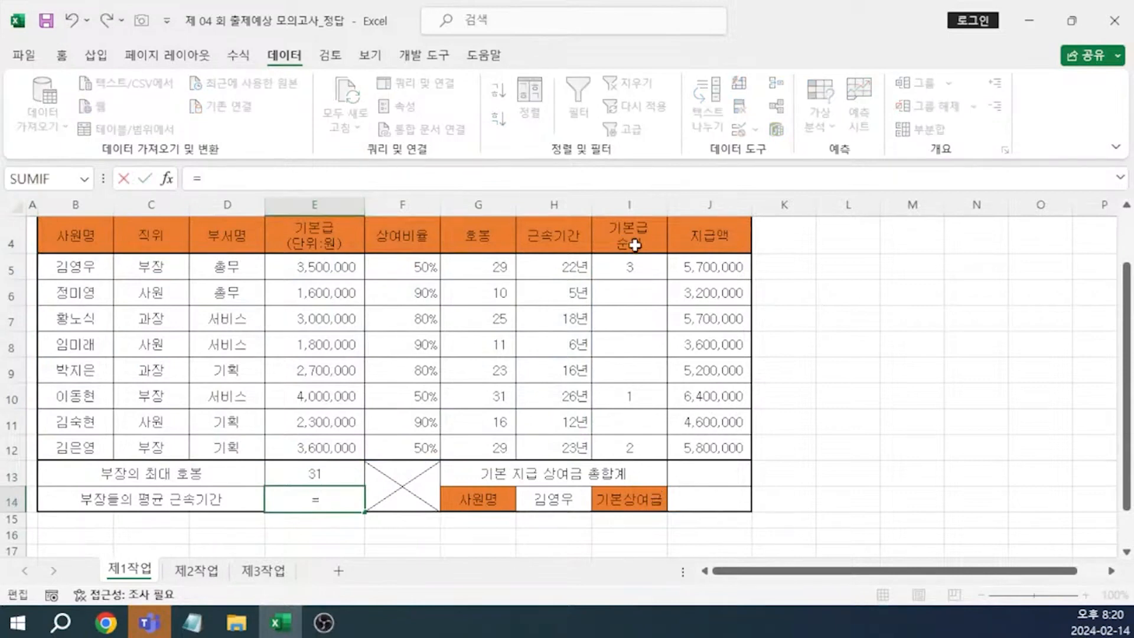
text(SUMIF()
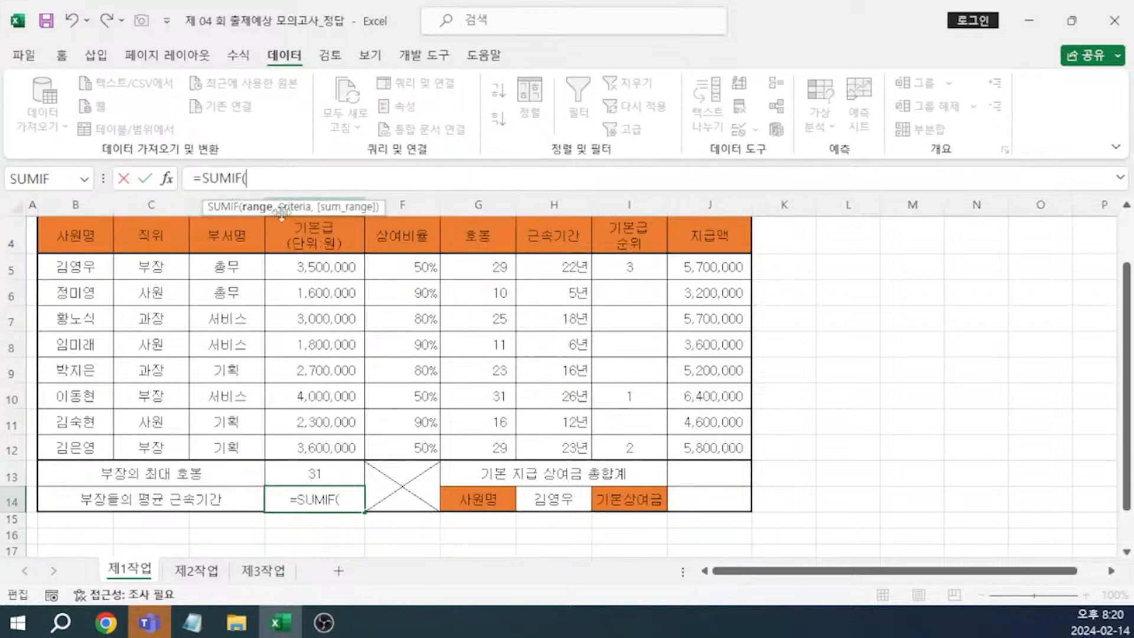
drag(158, 267, 159, 447)
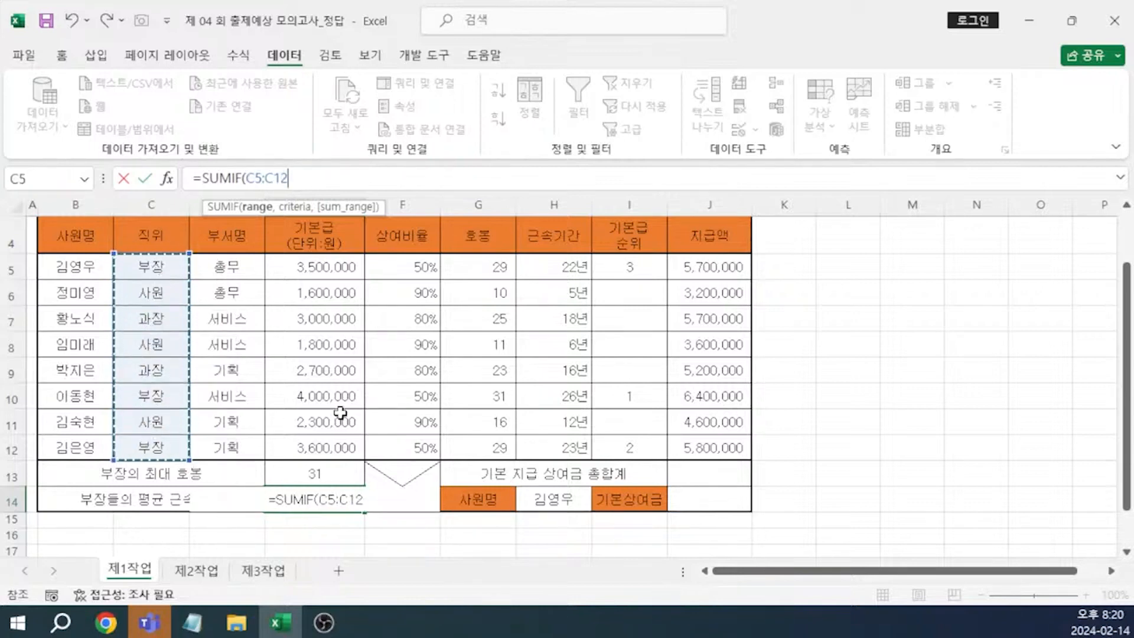
text(,)
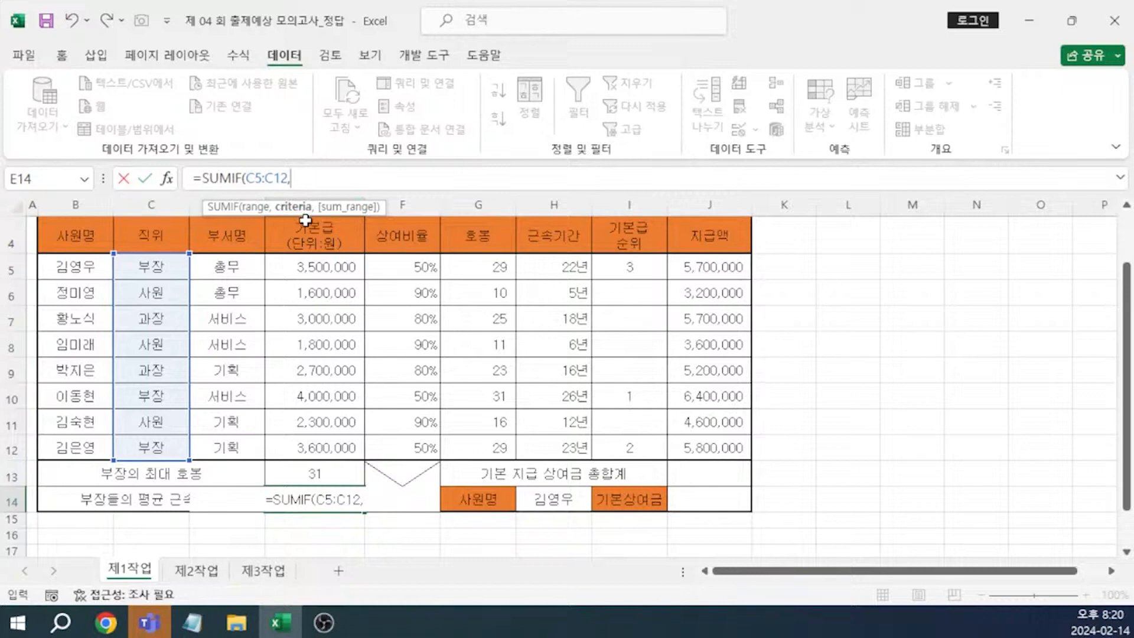
text(Q)
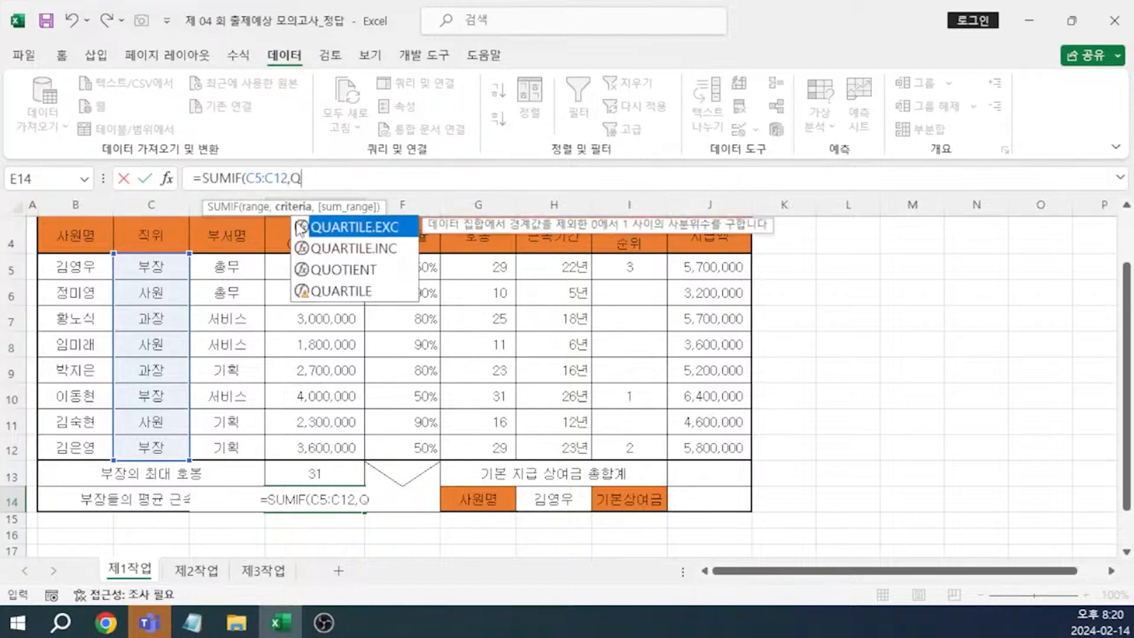
key(BackSpace)
text("부장")
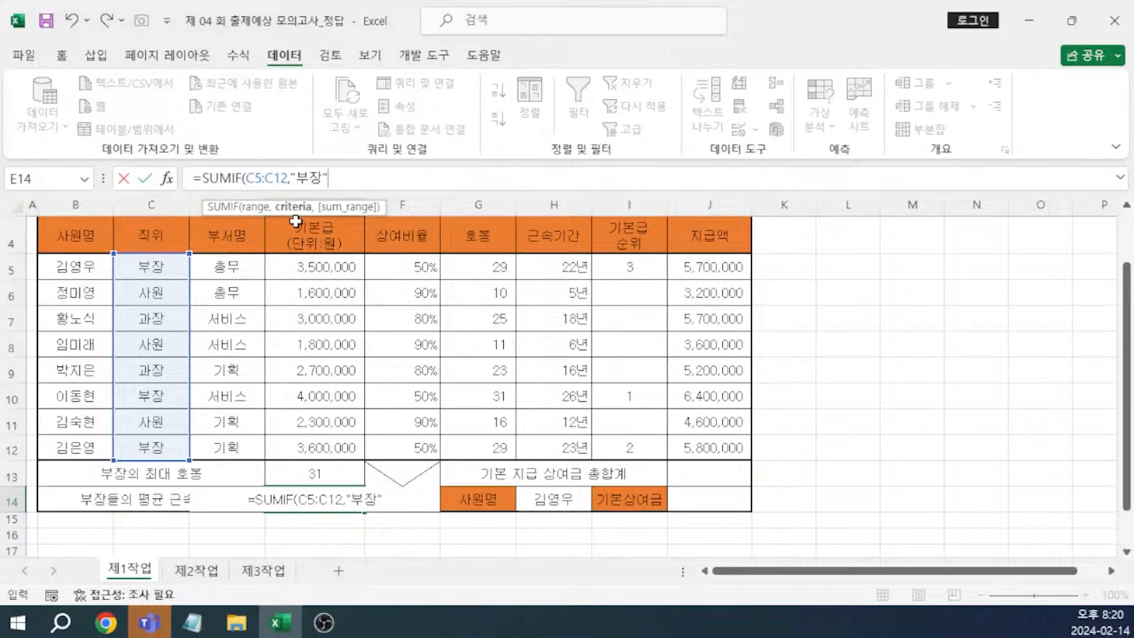
text(,)
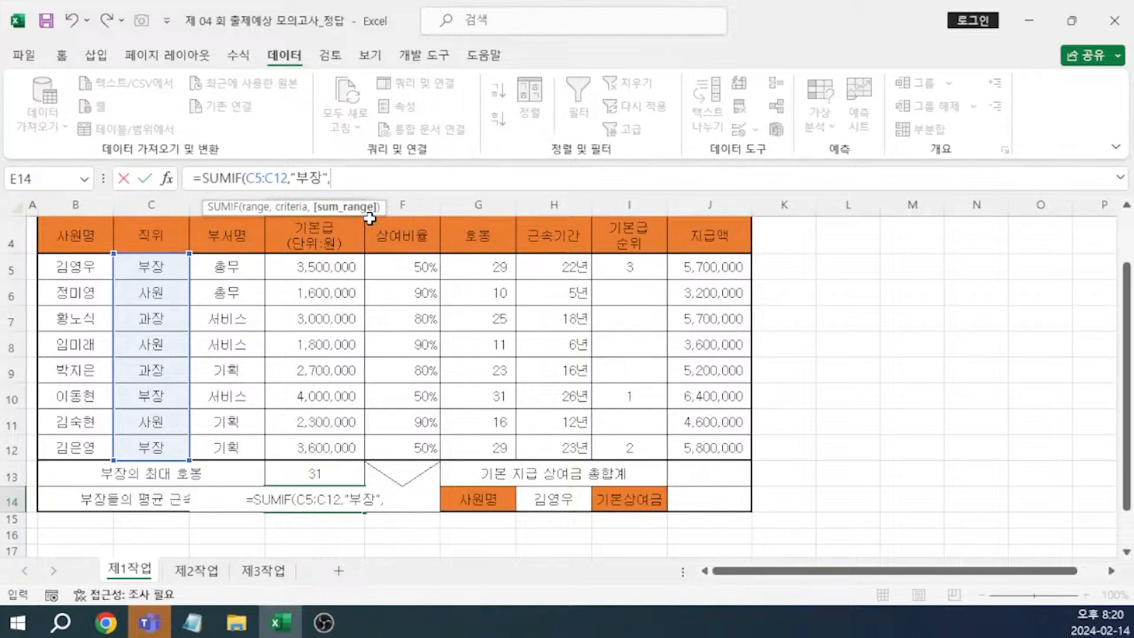
drag(558, 266, 563, 427)
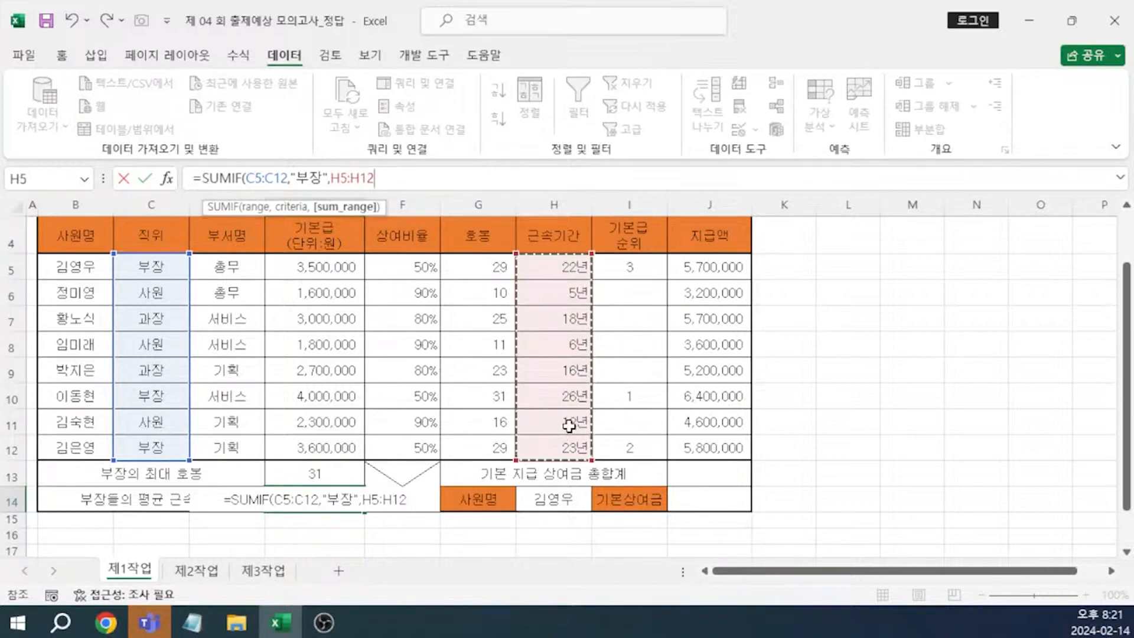
key(Return)
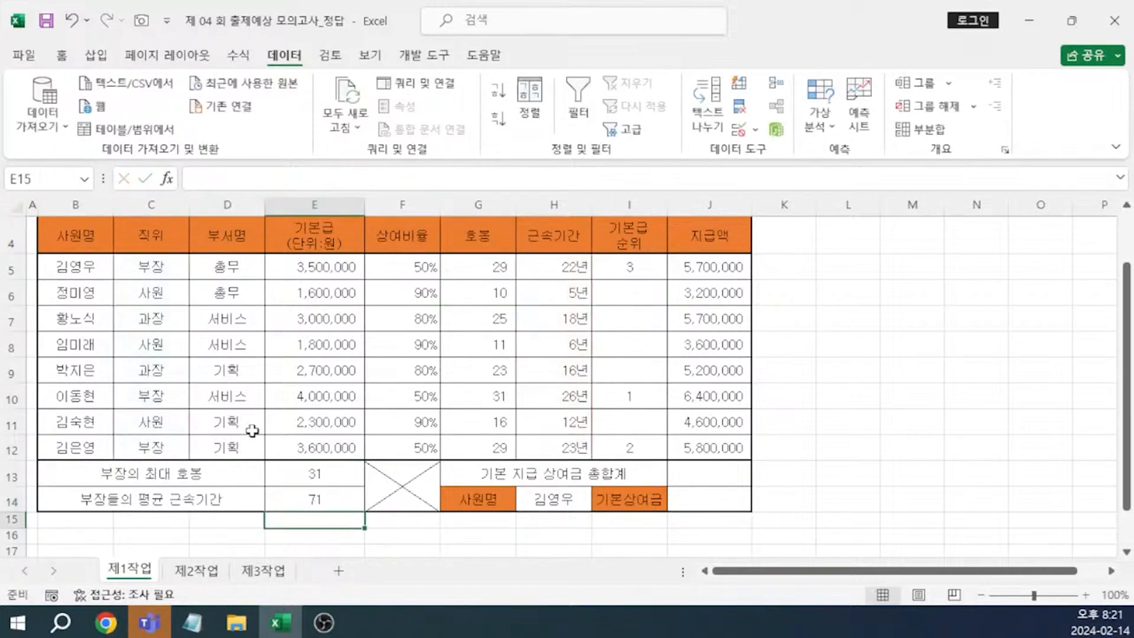
Check the SUMIF result in E14 against the sum of the department heads' 근속기간 cells H5, H10 and H12.
click(304, 504)
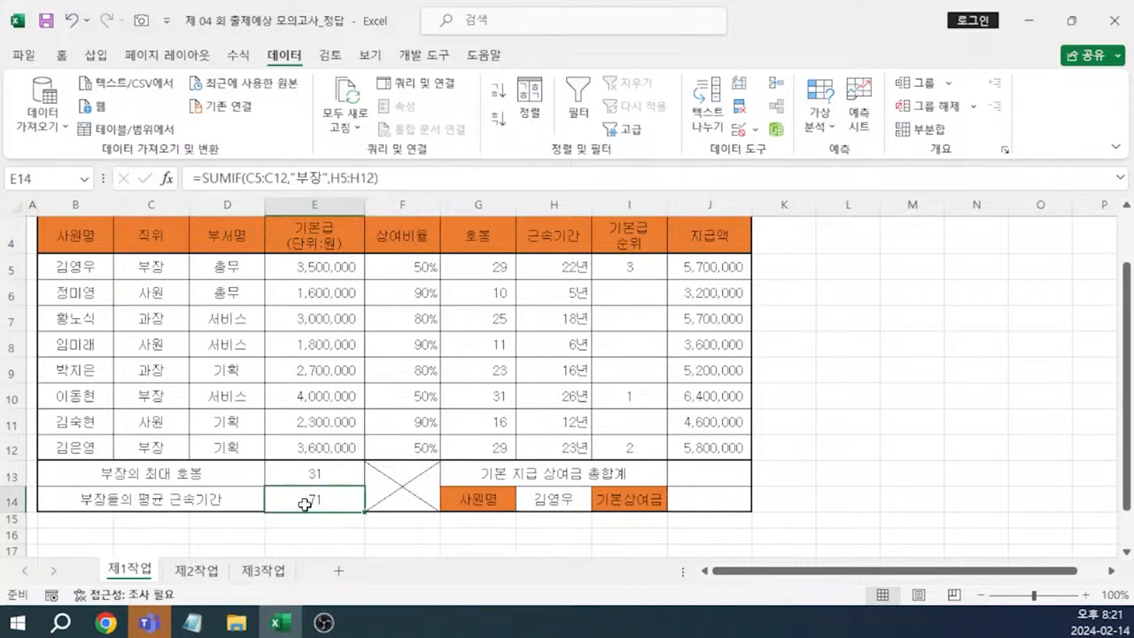
click(558, 264)
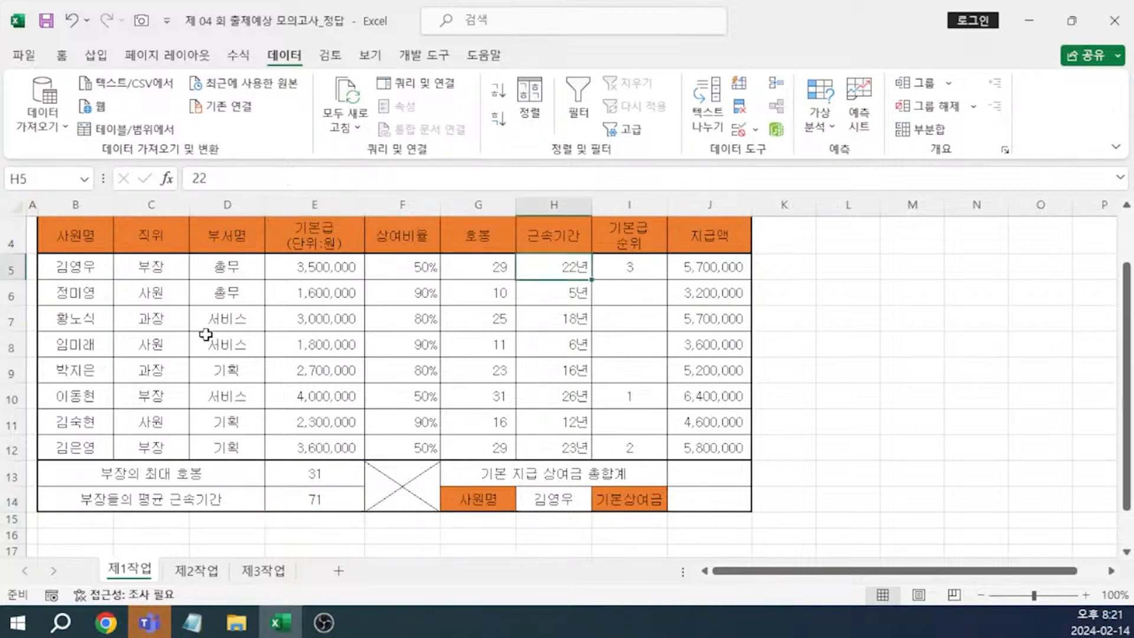
ctrl+click(569, 387)
ctrl+click(567, 447)
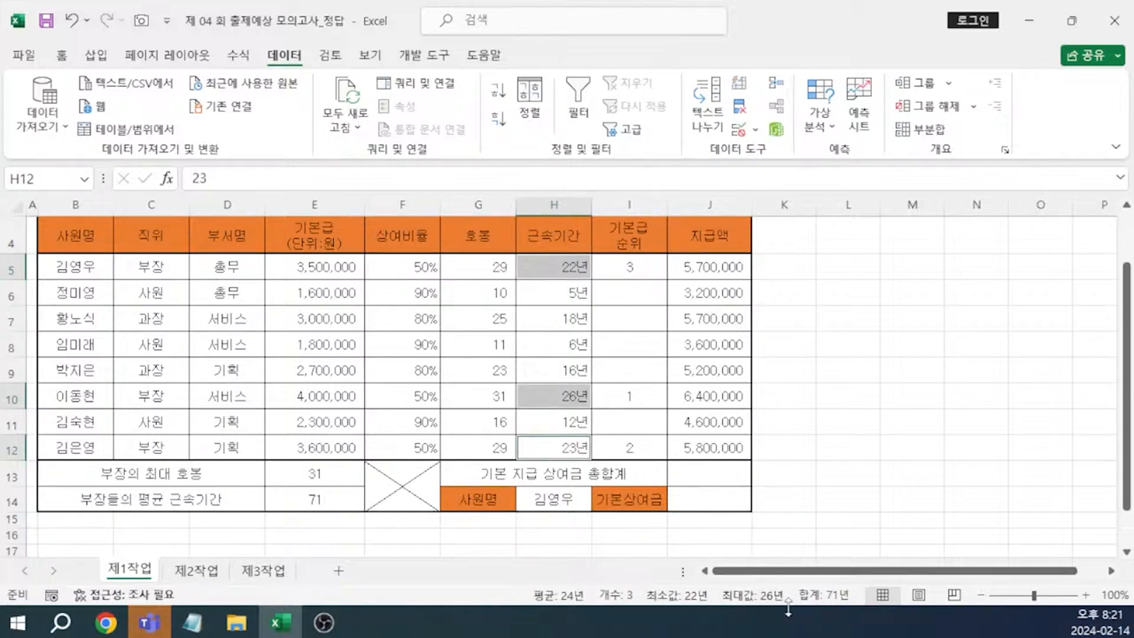
Note the SUMIF formula under question 4 in Notepad, and in Excel extend E14 to =SUMIF(C5:C12,"부장",H5:H12)/COUNTIF(C5:C12,"부장").
key(alt+Tab)
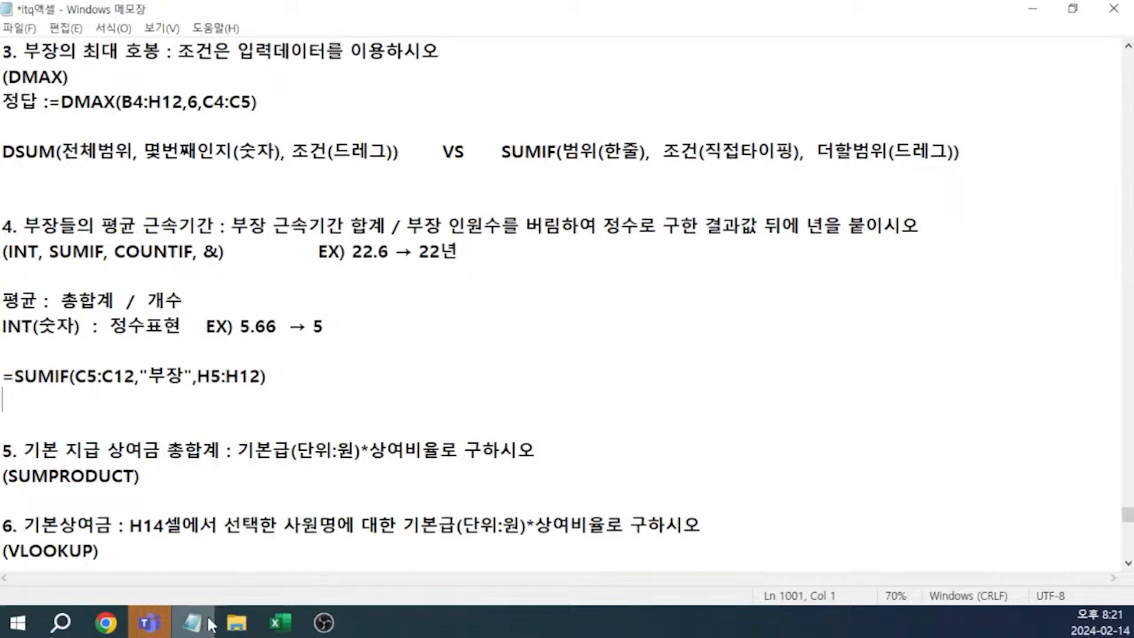
click(275, 628)
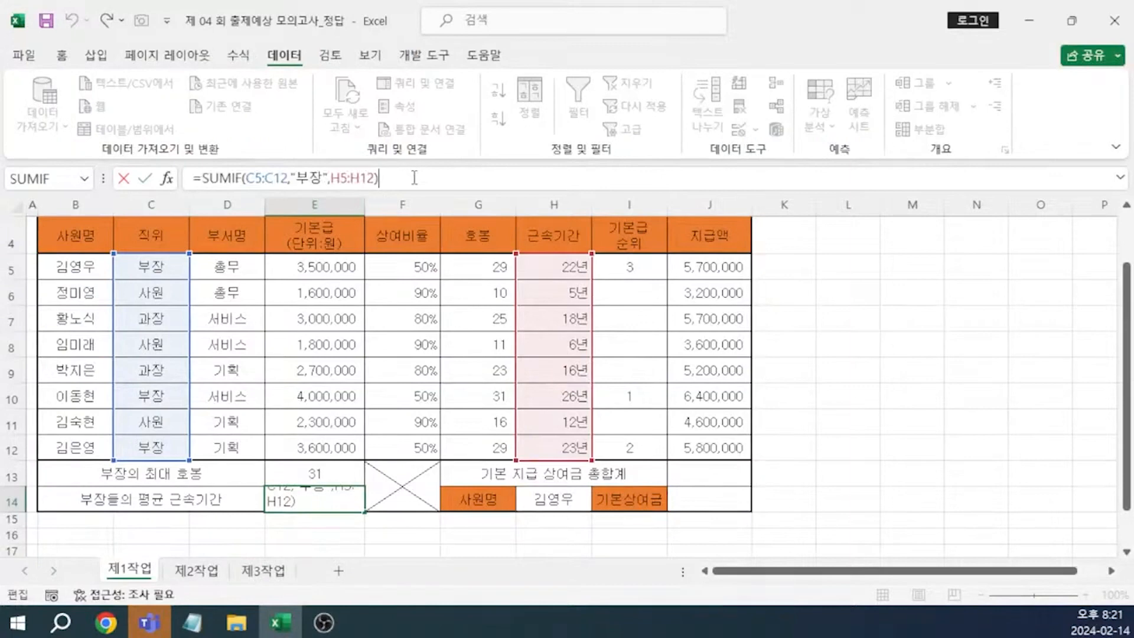
text(/COUNTI)
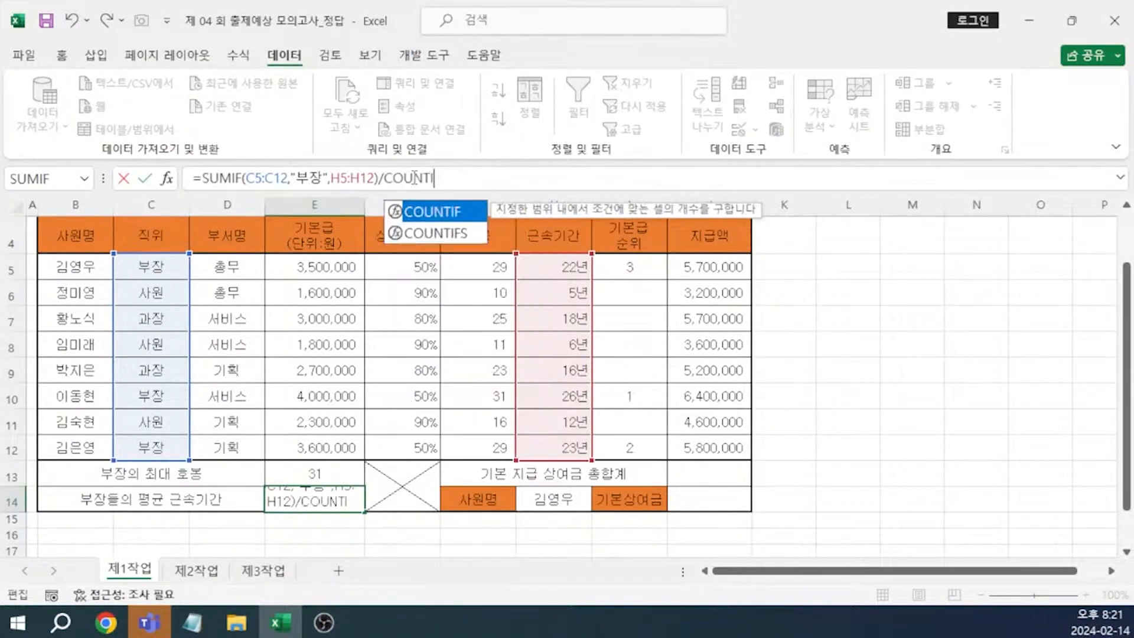
text(F()
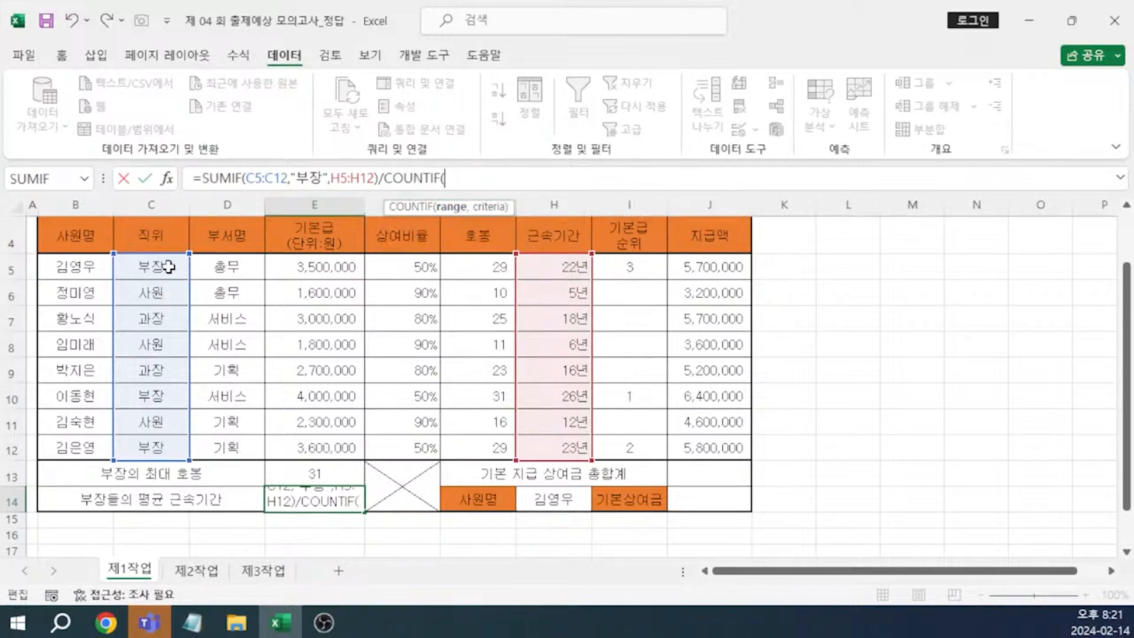
drag(169, 267, 158, 447)
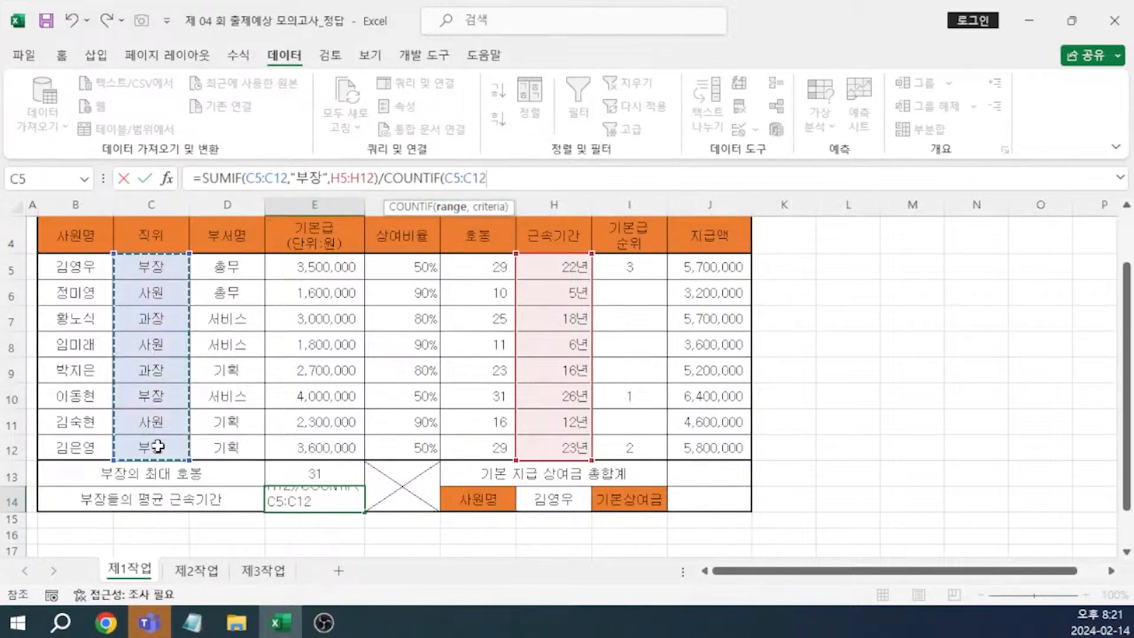
text(,)
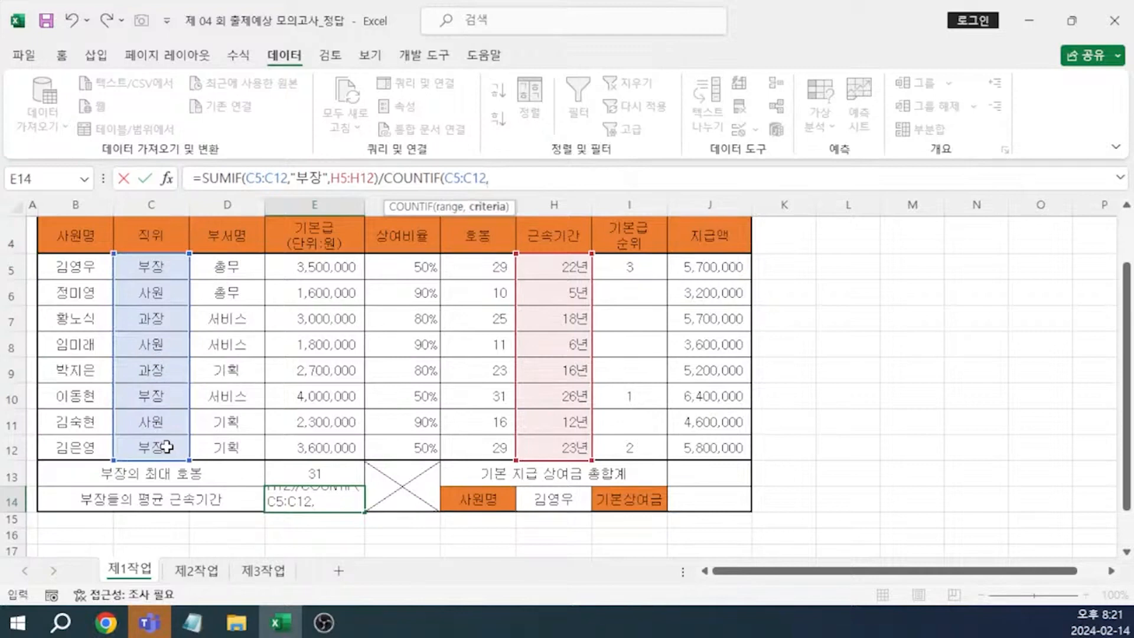
text("부장"))
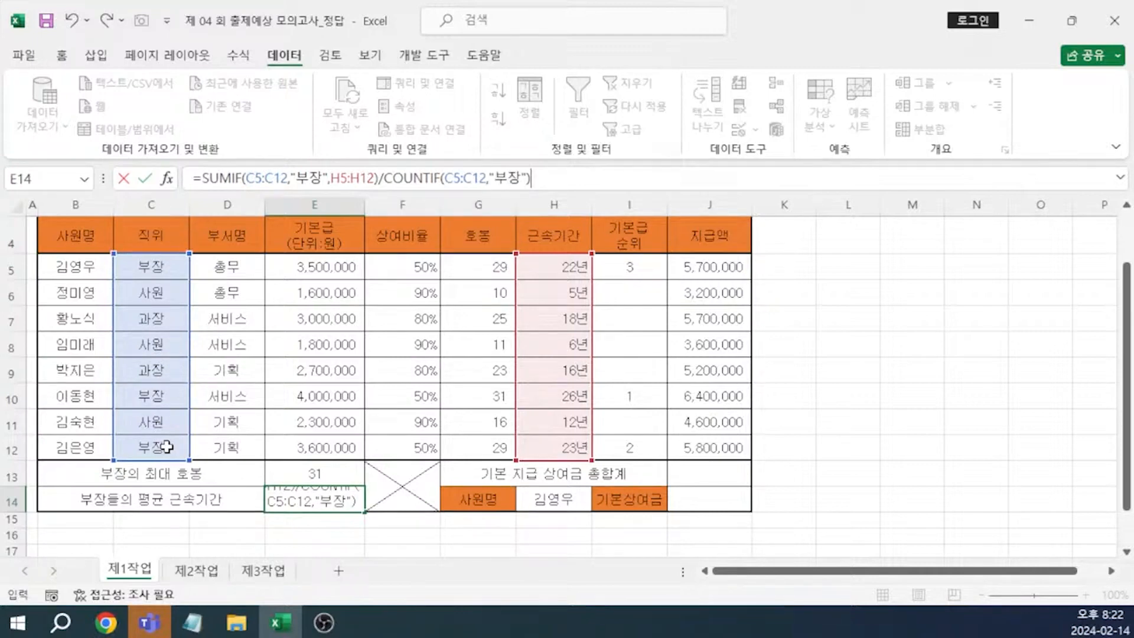
key(Return)
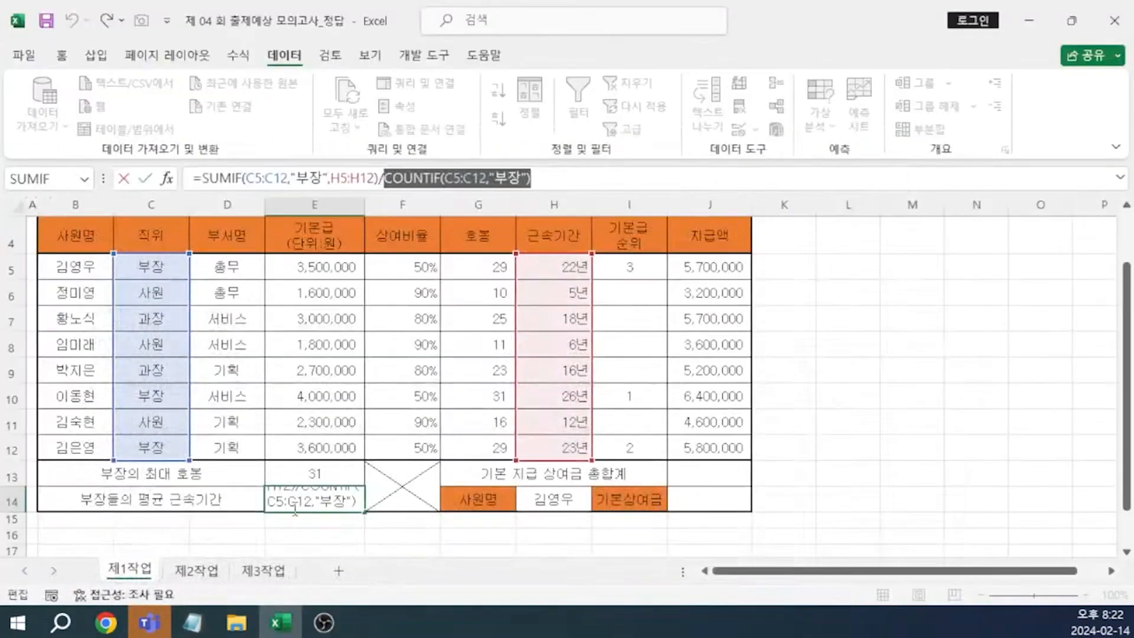
key(Return)
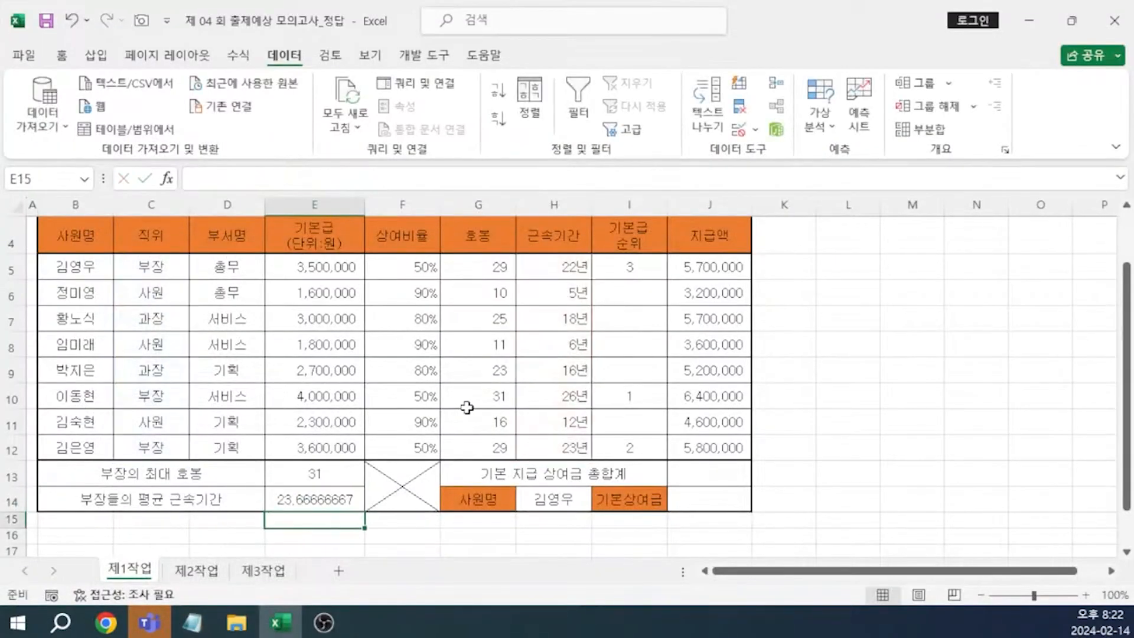
Wrap the whole SUMIF/COUNTIF division in E14 in INT( ) to cut the average 근속기간 to an integer.
click(320, 502)
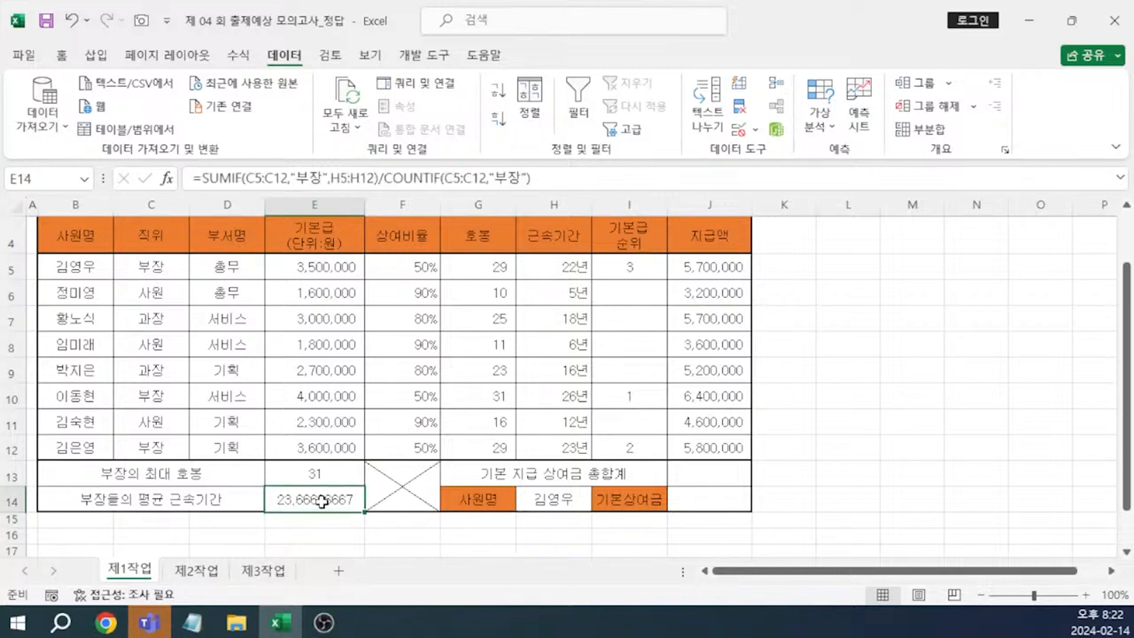
click(204, 177)
text(ㅏㅜ)
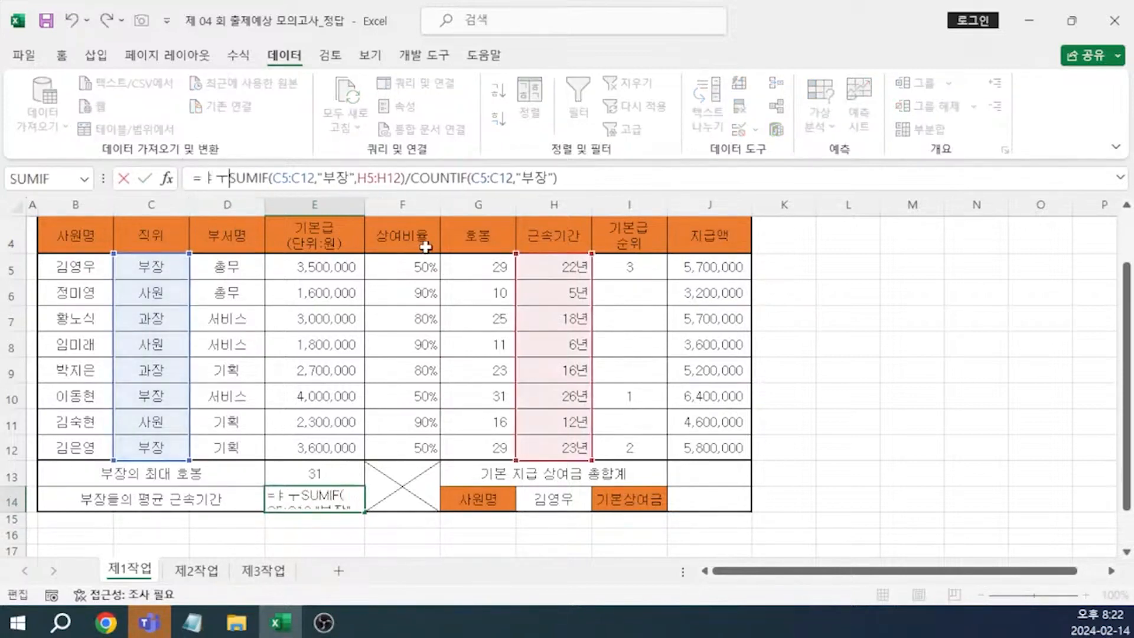
key(BackSpace)
key(BackSpace)
text(INT)
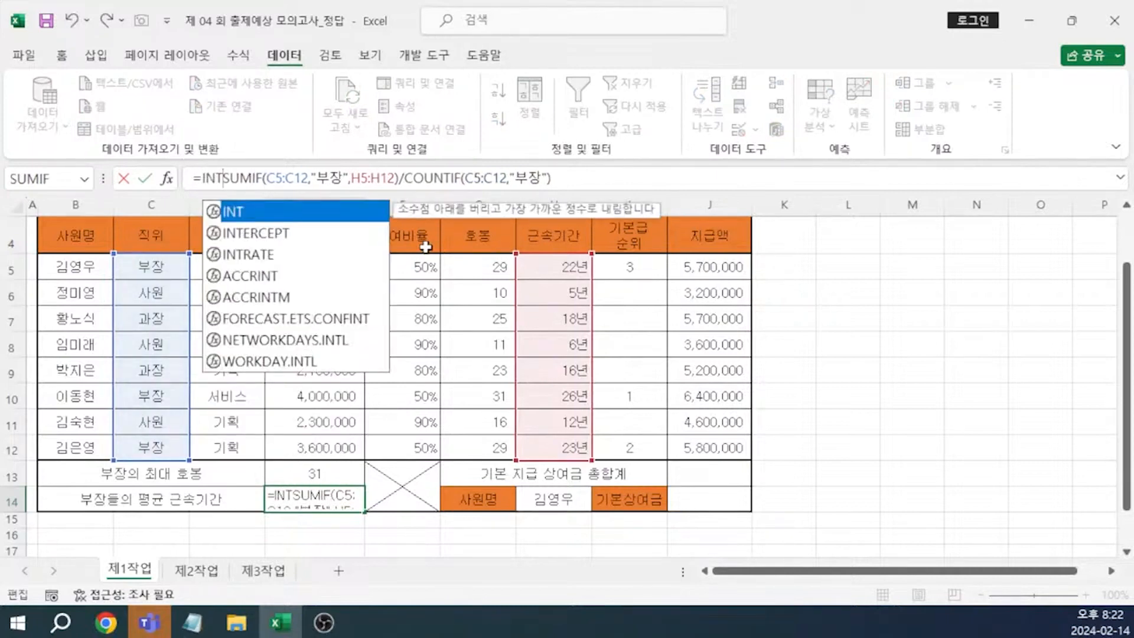
text(()
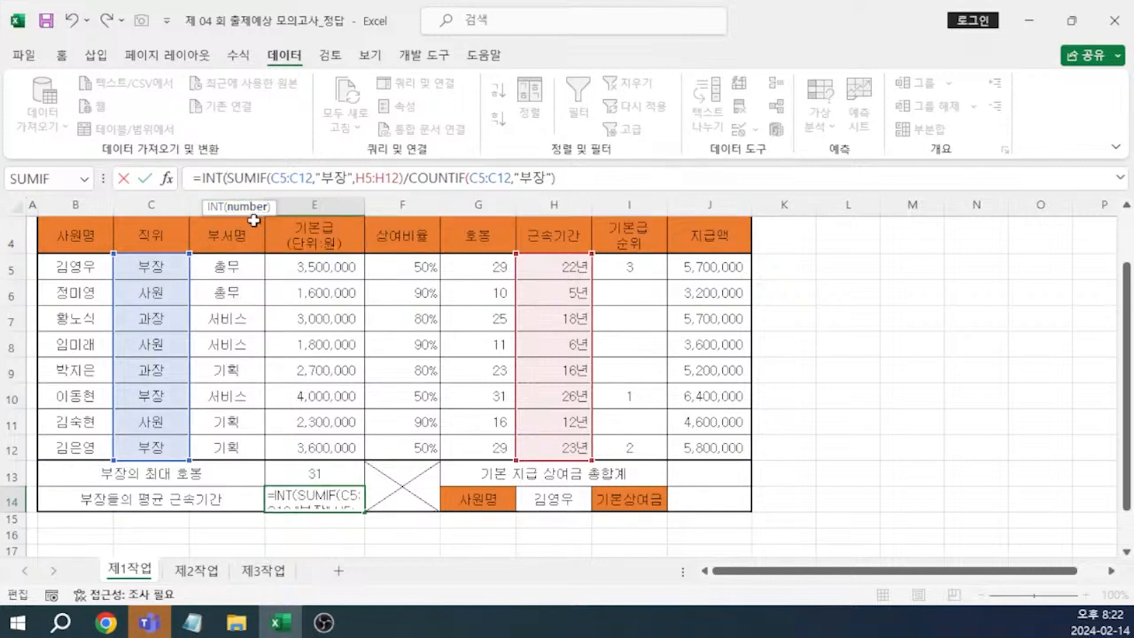
click(577, 179)
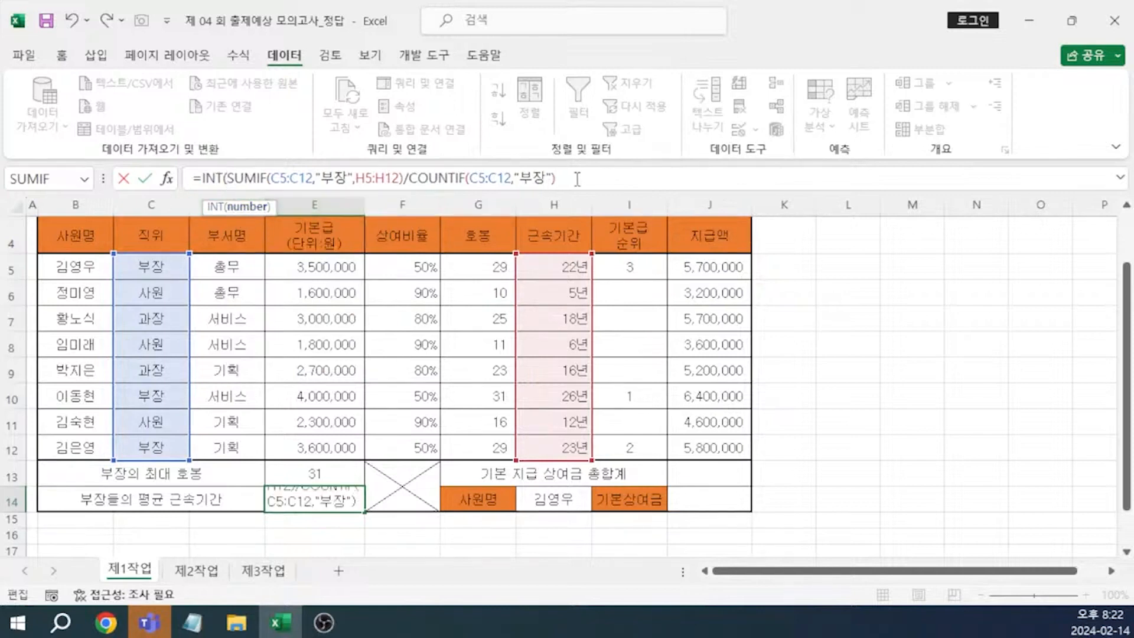
text())
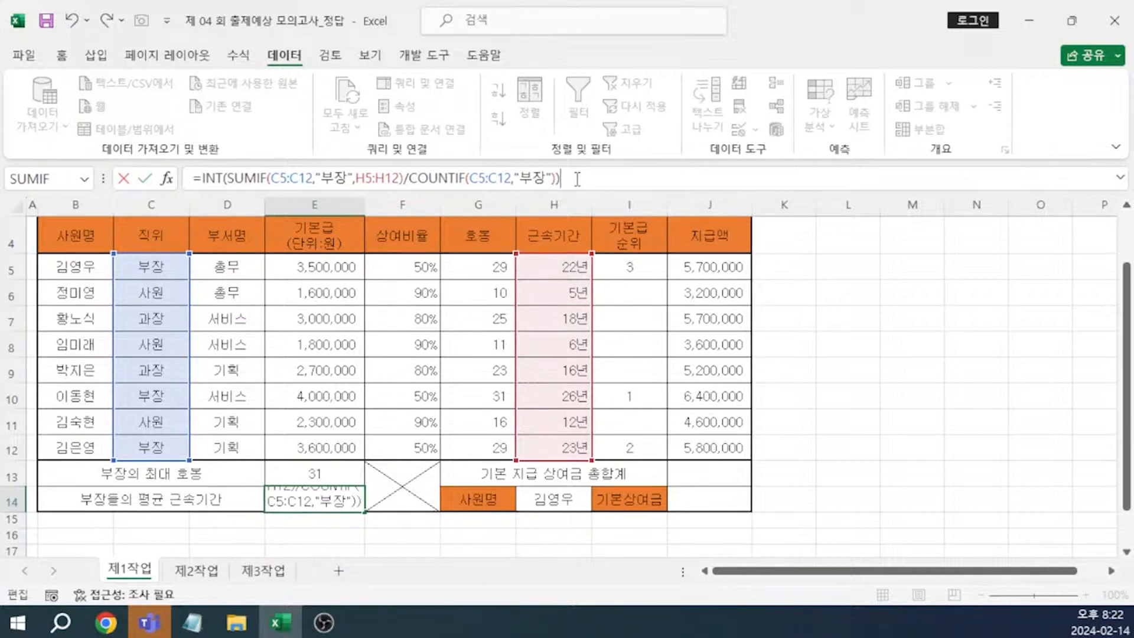
key(Return)
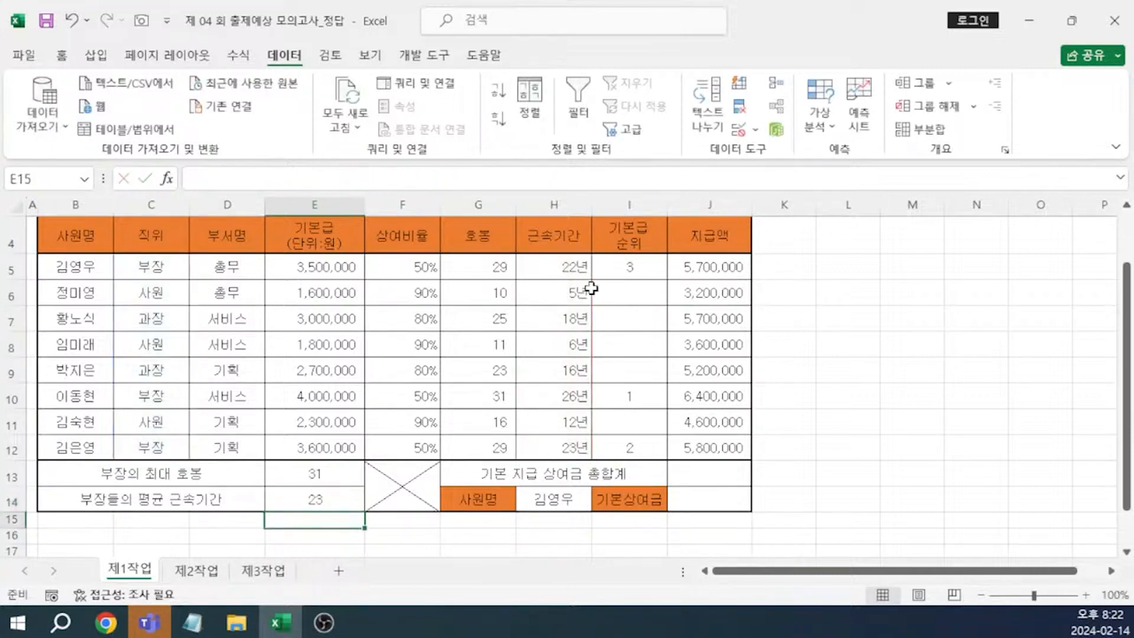
Append &"년" to the INT formula in E14 so the unit follows the average 근속기간.
click(333, 491)
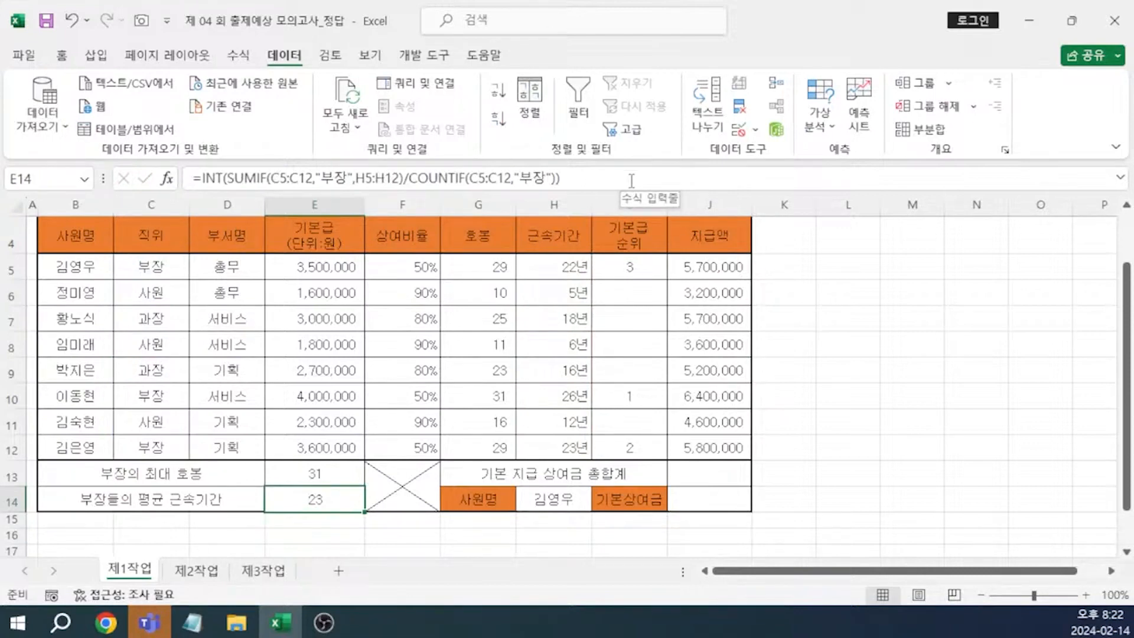
click(632, 180)
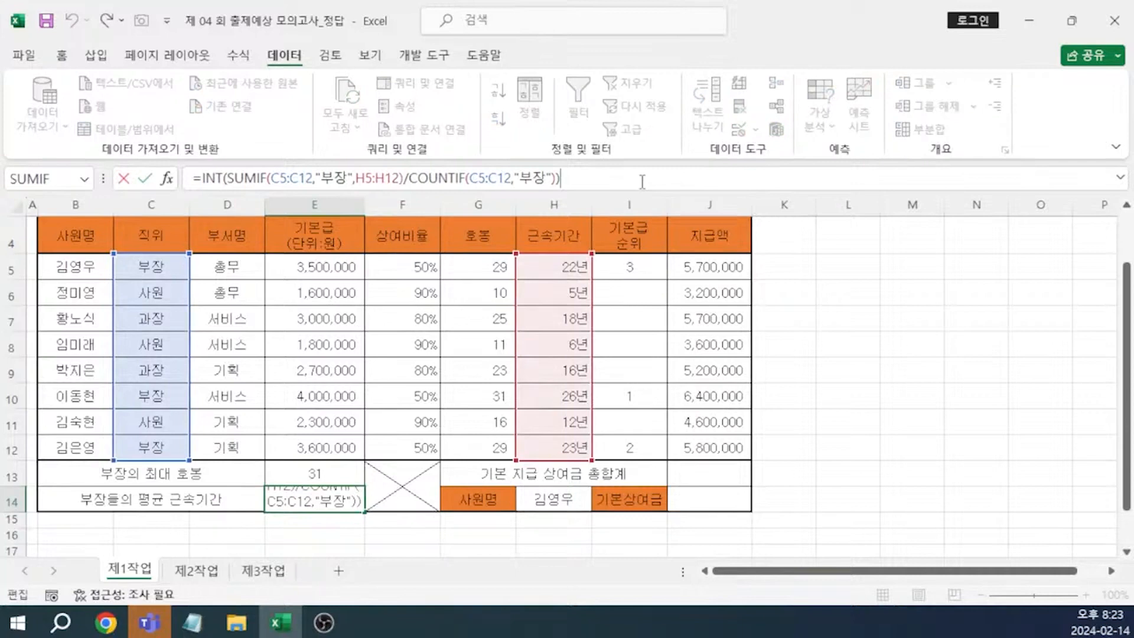
text(&"년")
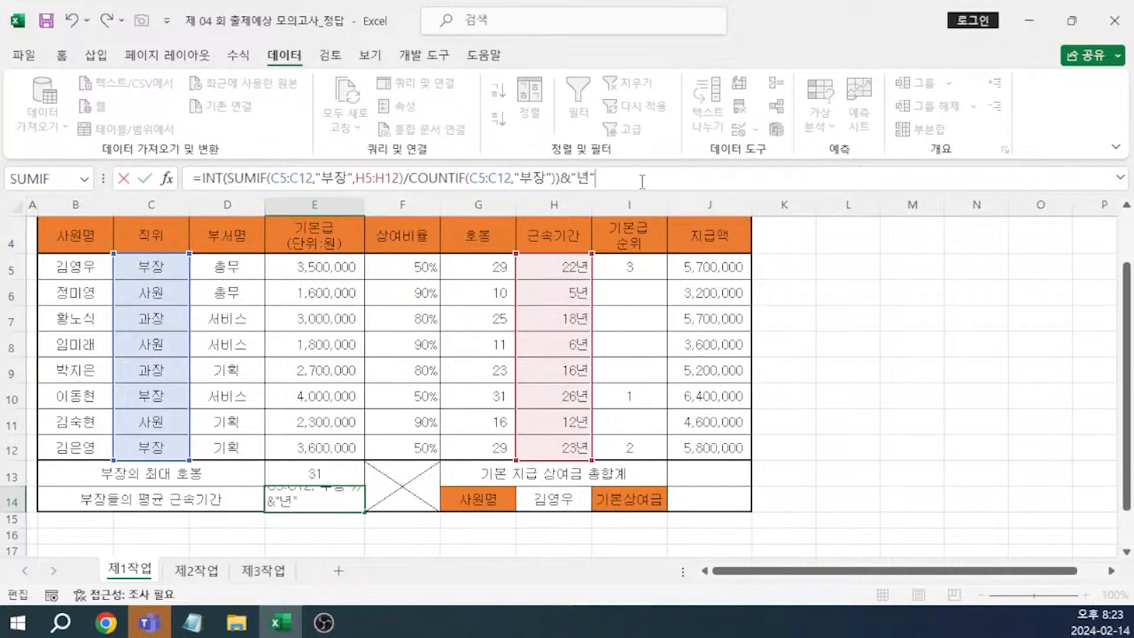
key(Return)
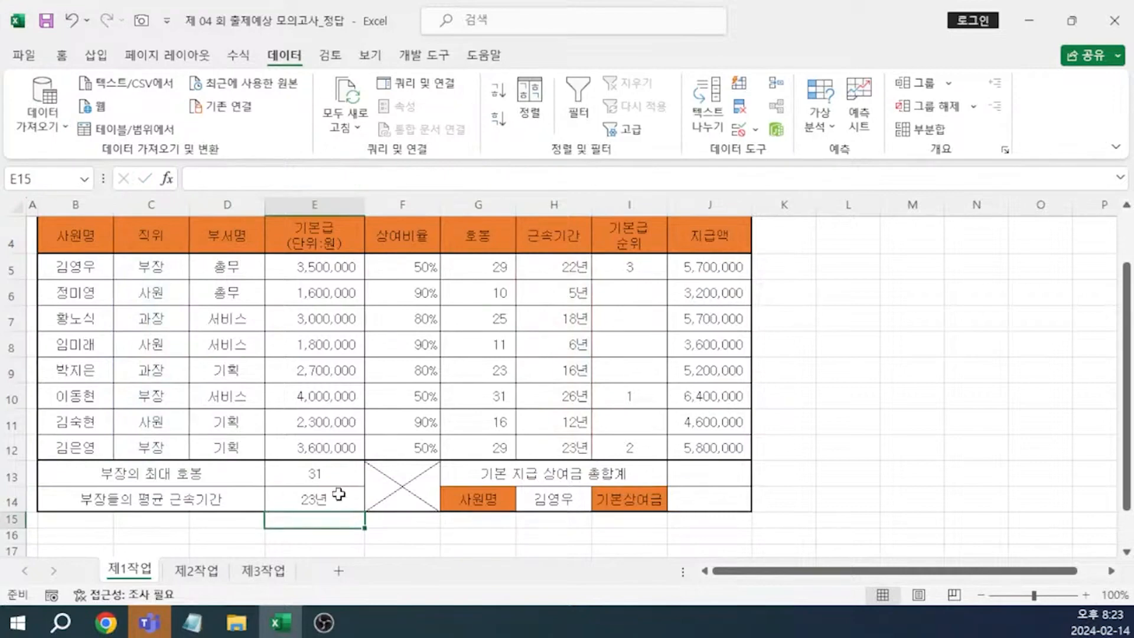
Copy E14's complete formula, switch to Notepad, and record it as the 정답 under question 4.
click(338, 494)
drag(607, 181, 102, 181)
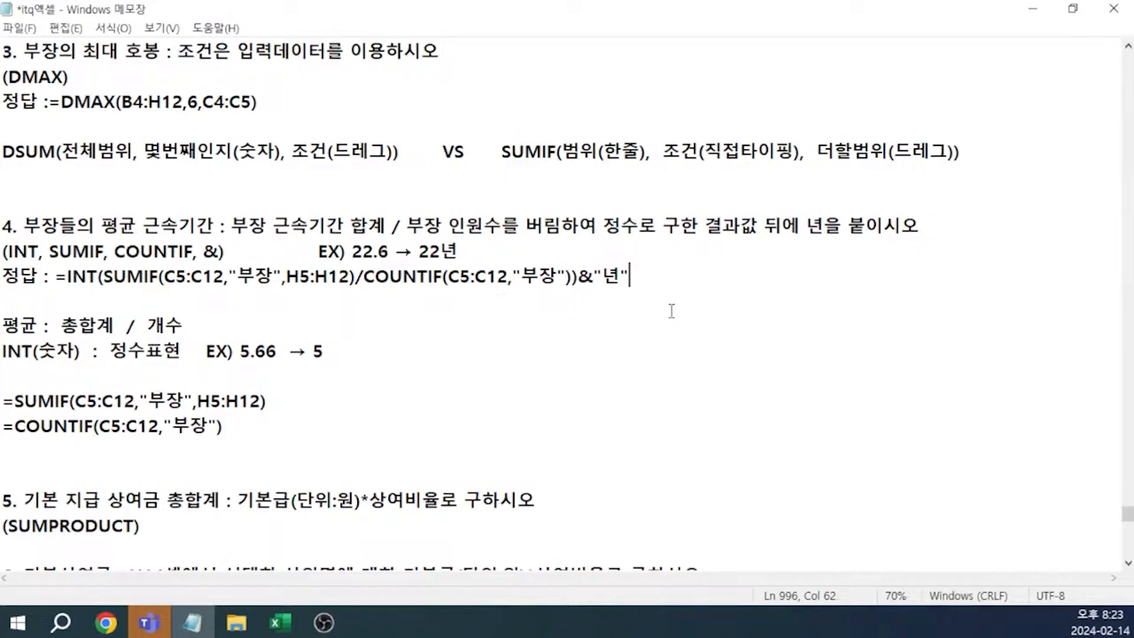
scroll(446, 456, down, 2)
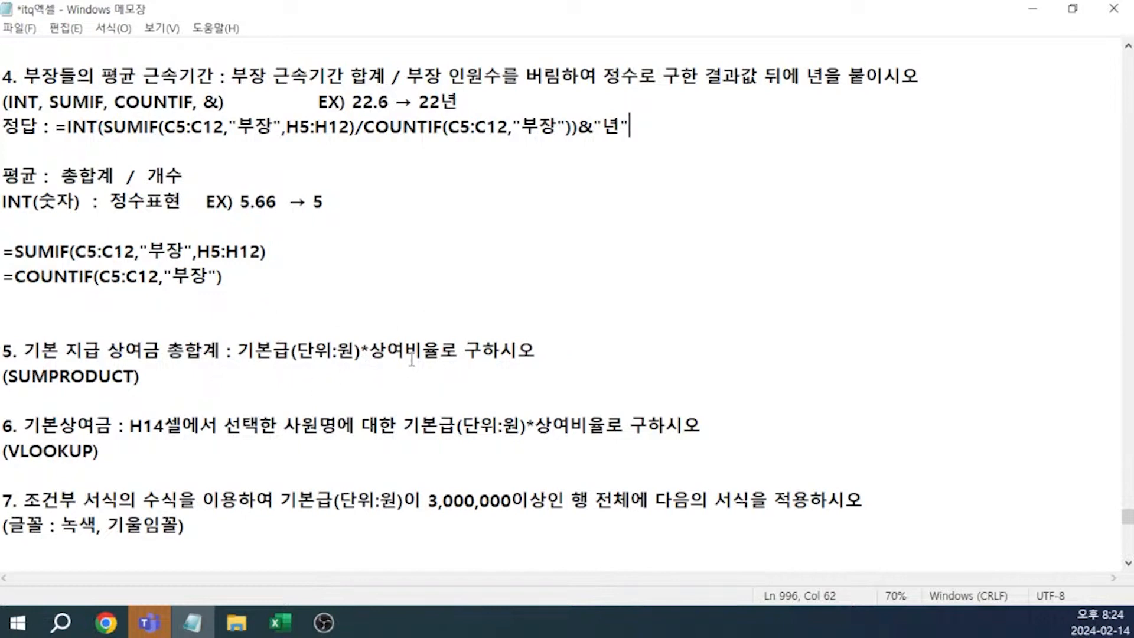
Switch to Excel and enter =SUMPRODUCT(기본급,F5:F12) in J13 for the 기본 지급 상여금 총합계, using the function arguments dialog.
click(281, 622)
click(675, 465)
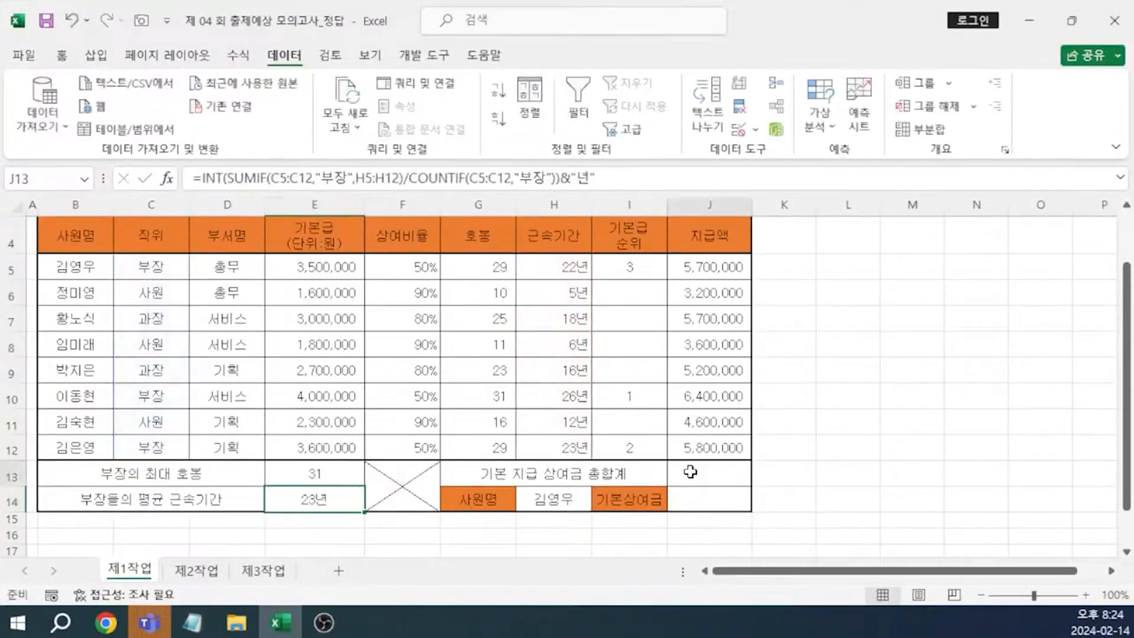
text(=SU)
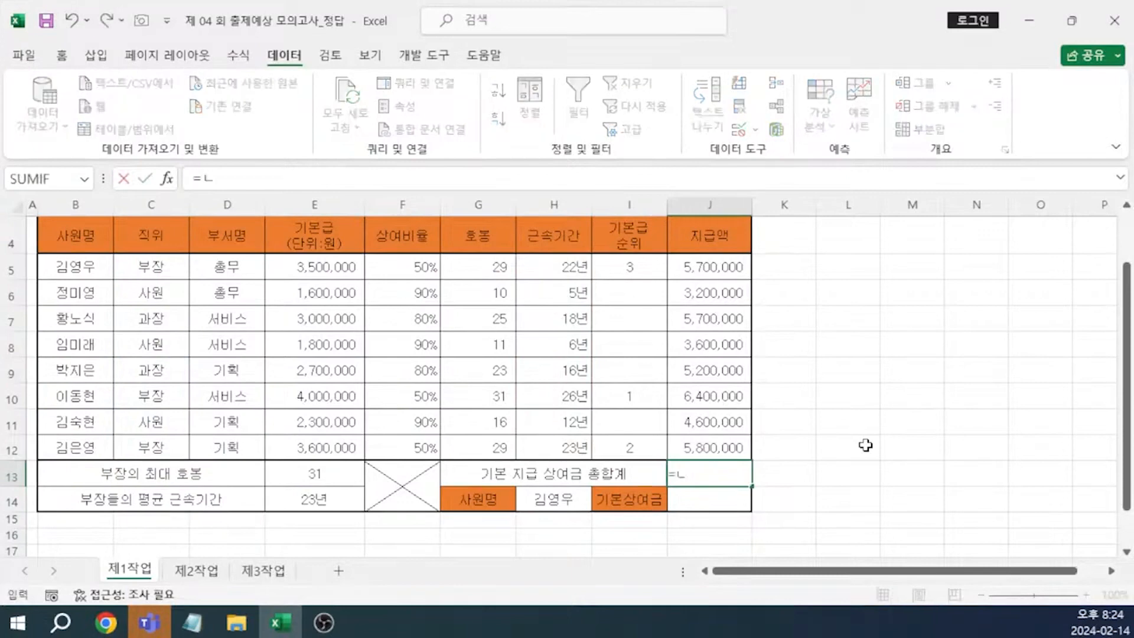
text(PR)
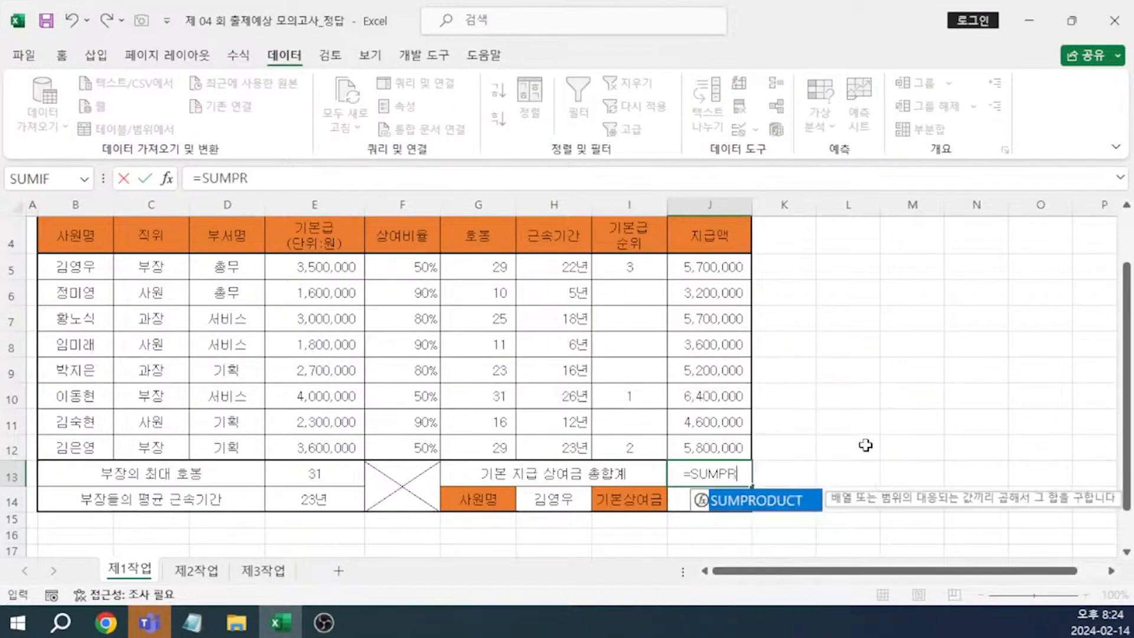
key(Tab)
click(461, 181)
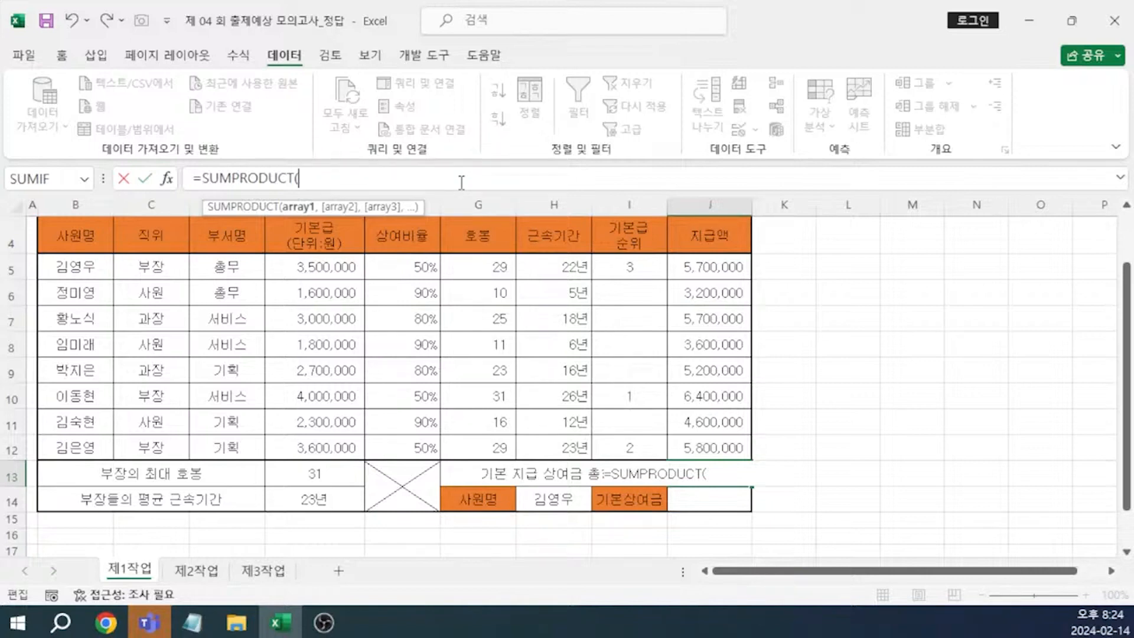
key(ctrl+a)
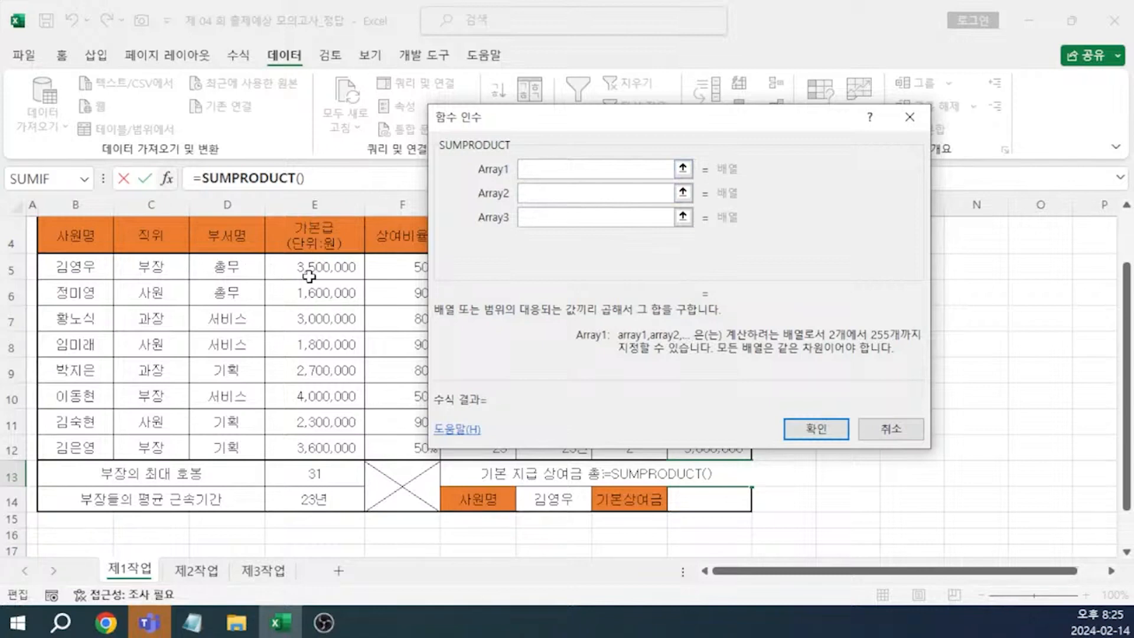
drag(306, 268, 307, 448)
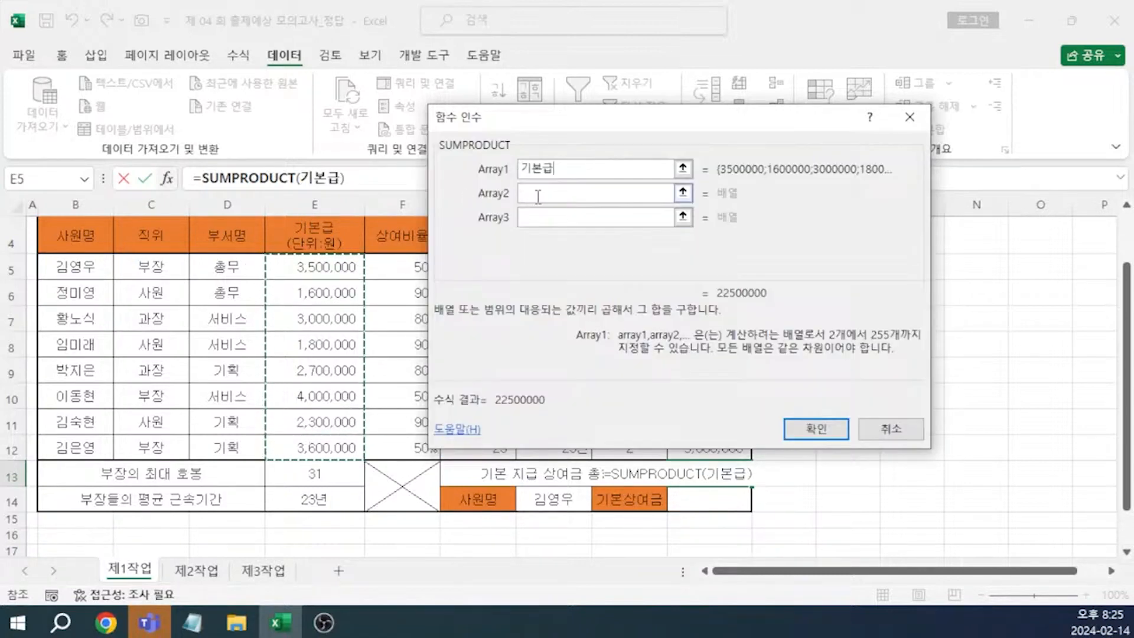
click(533, 196)
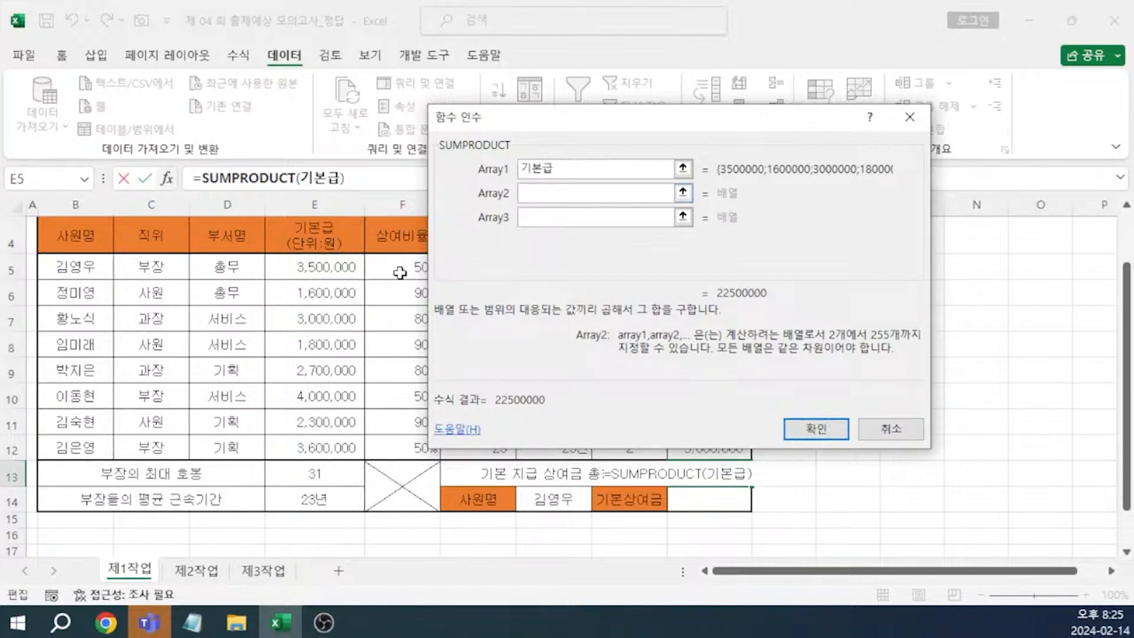
drag(400, 272, 400, 449)
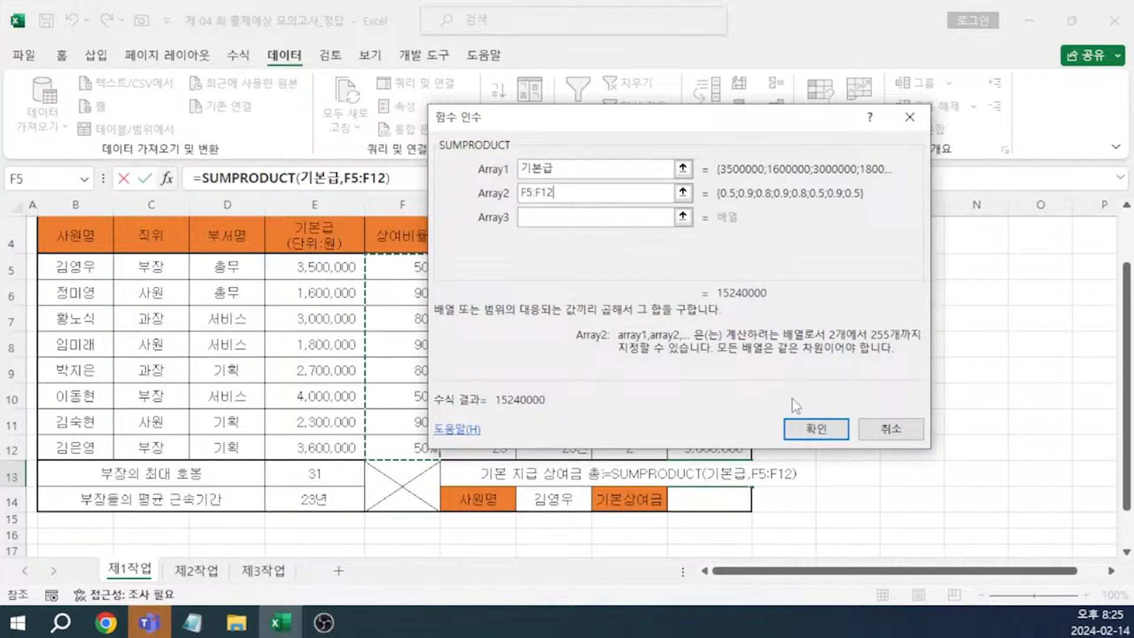
click(813, 429)
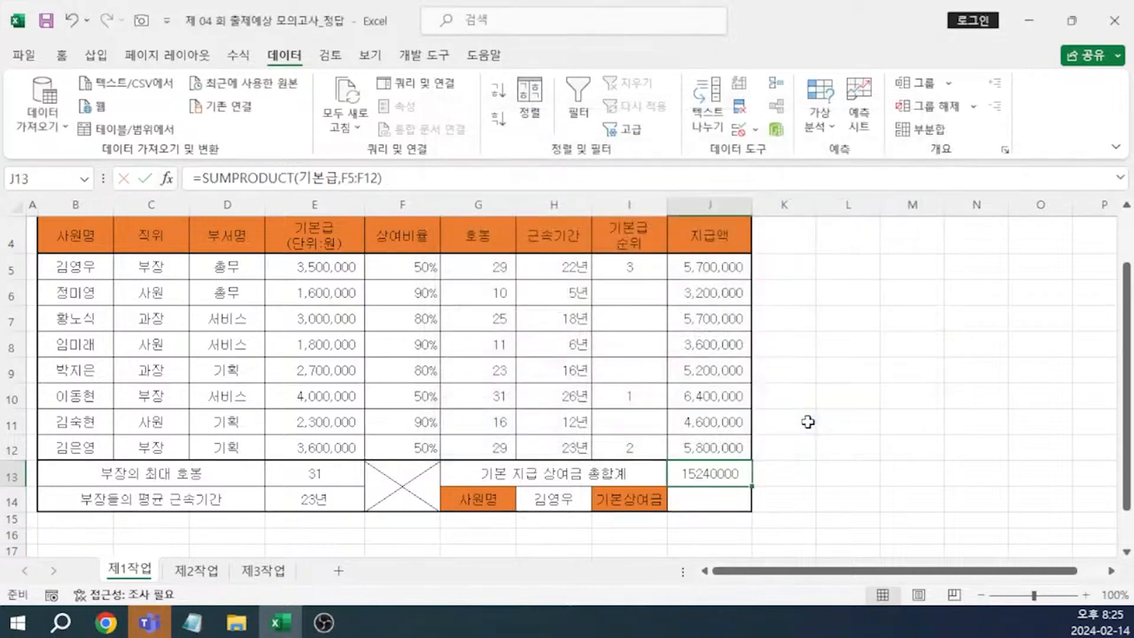
Switch to Notepad and record the SUMPRODUCT answer under question 5 with a note that both ranges are multiplied pairwise and summed.
key(alt+Tab)
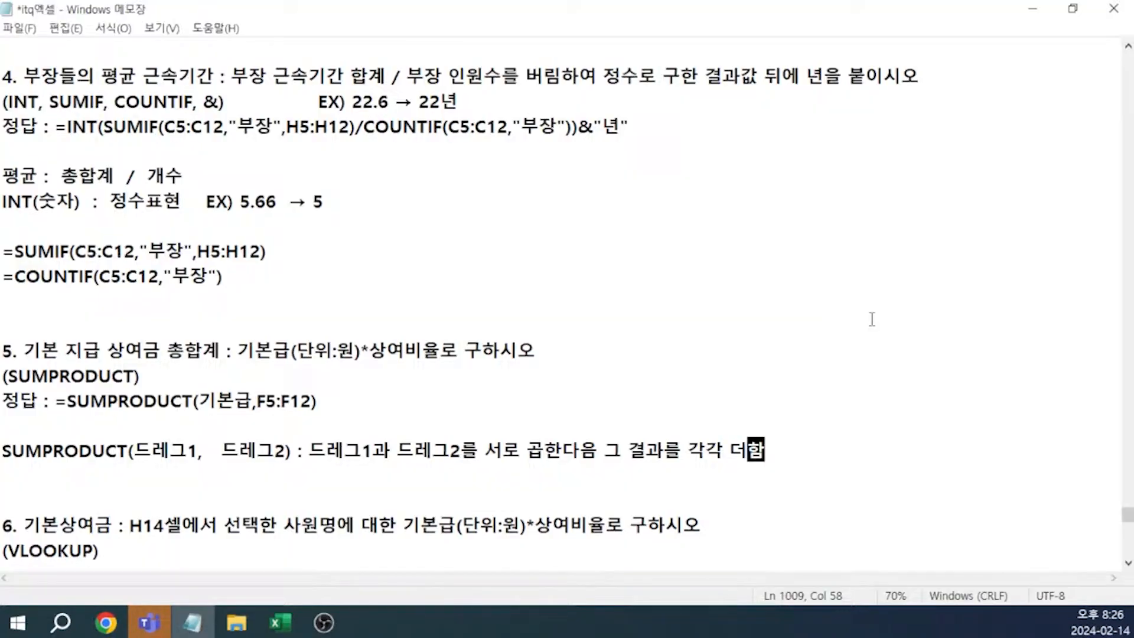
scroll(872, 319, down, 3)
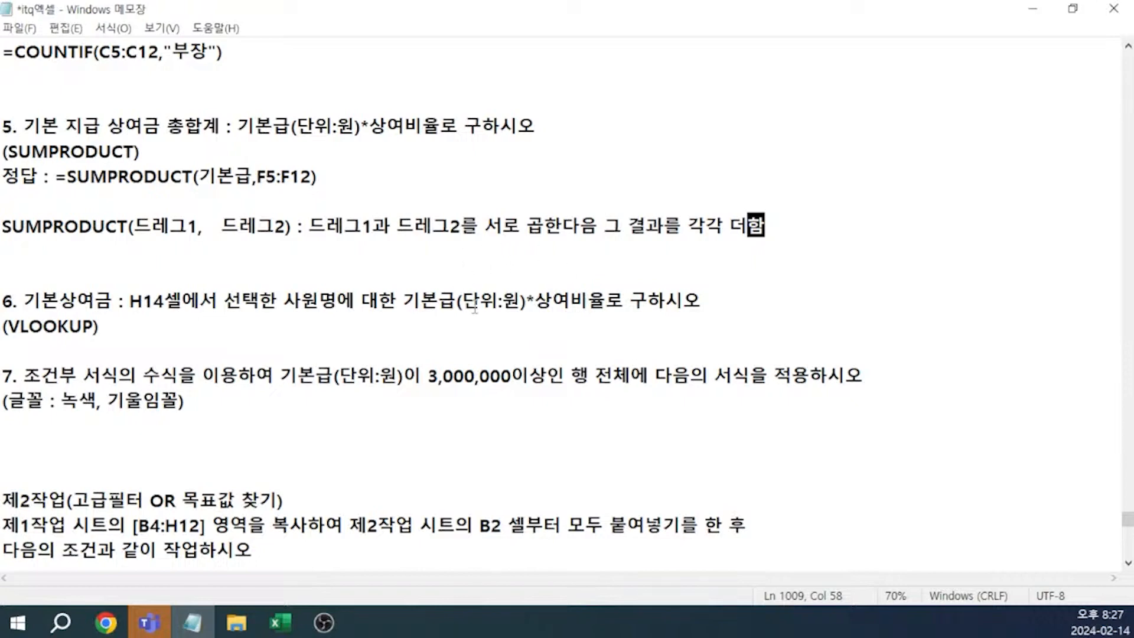
Switch to Excel and start the 기본상여금 formula in J14 with =VLOOKUP(H14,B5:F12,4,FALSE)* to look up the employee's 기본급.
key(alt+Tab)
text(=)
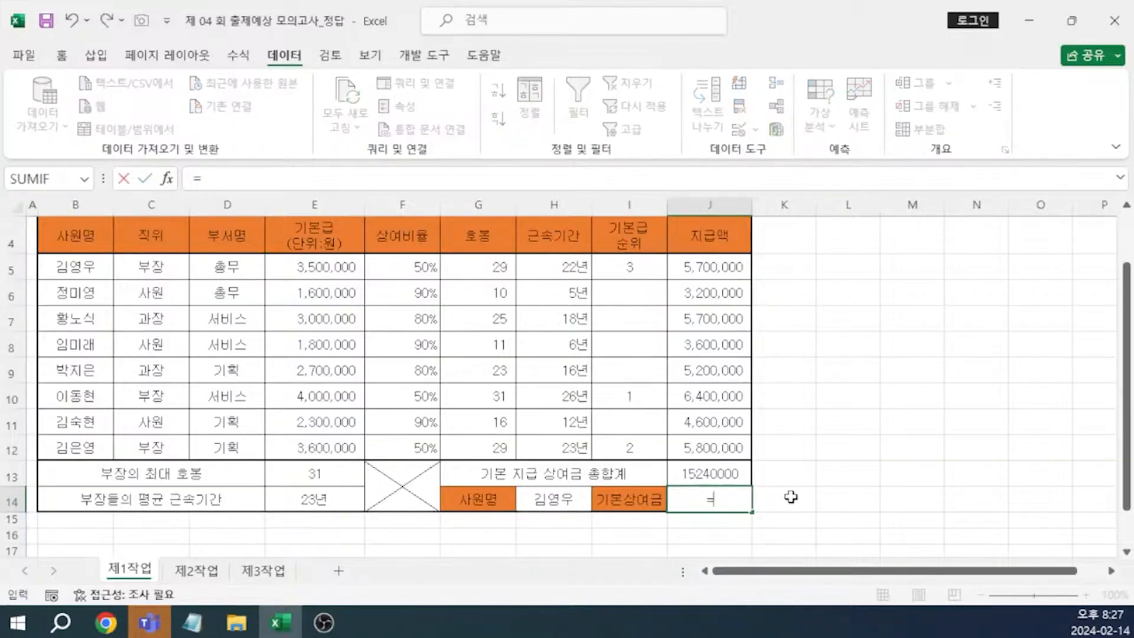
text(vl)
key(Tab)
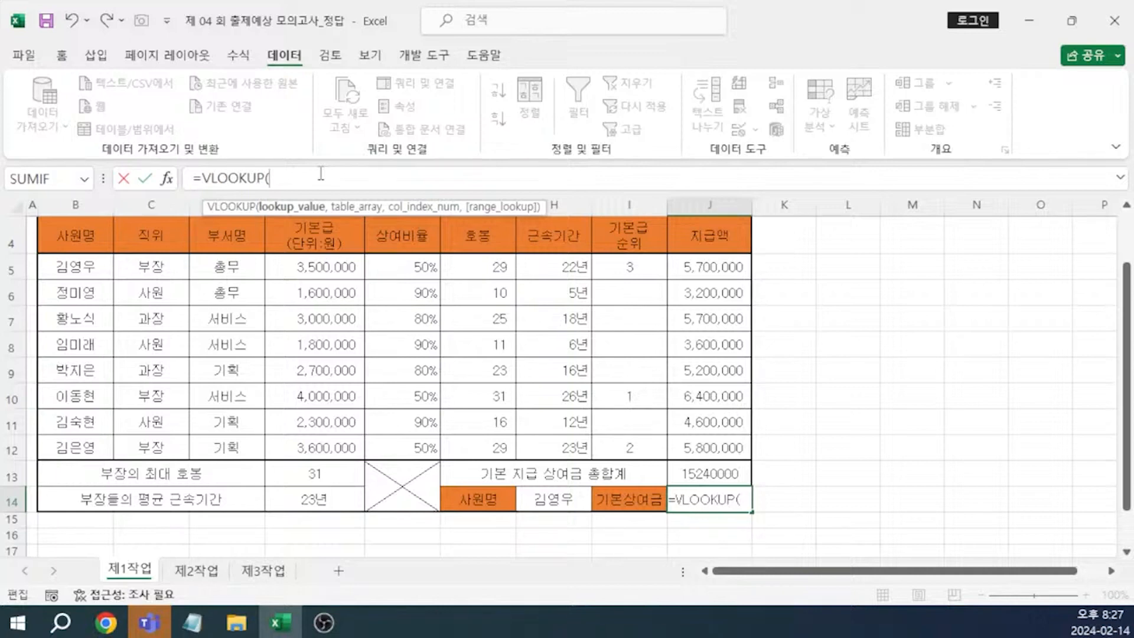
click(557, 501)
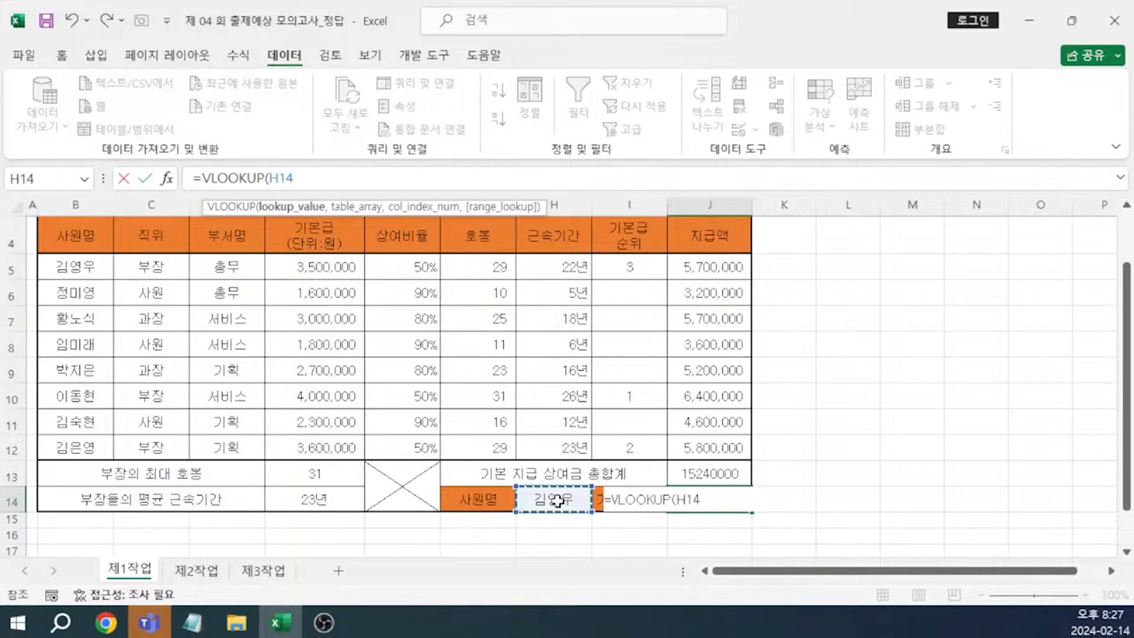
text(,)
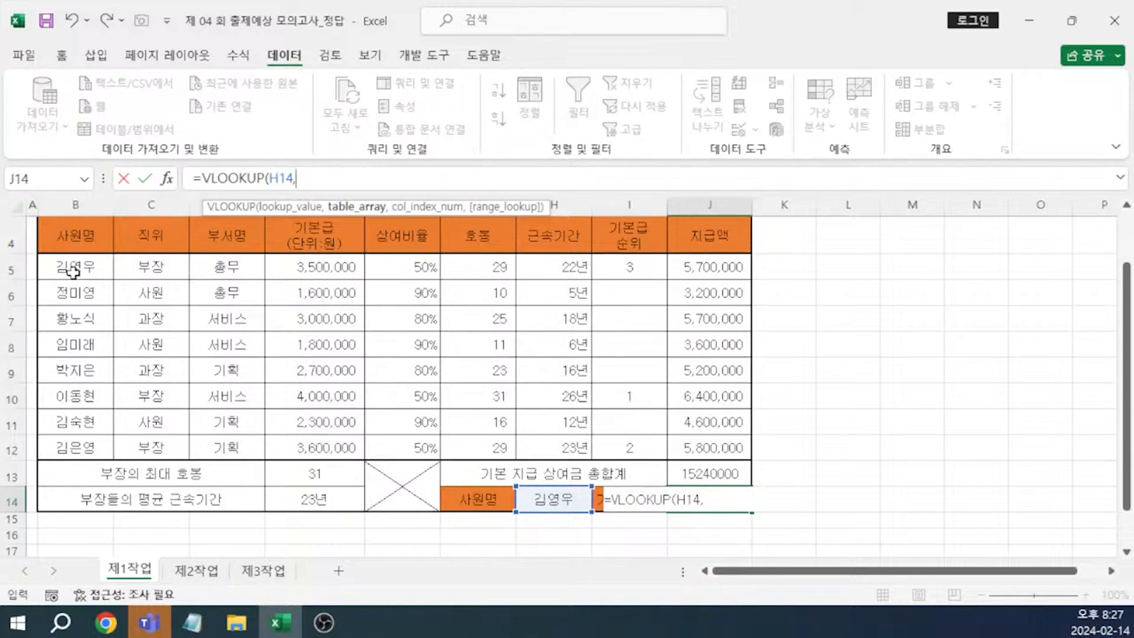
drag(74, 272, 426, 347)
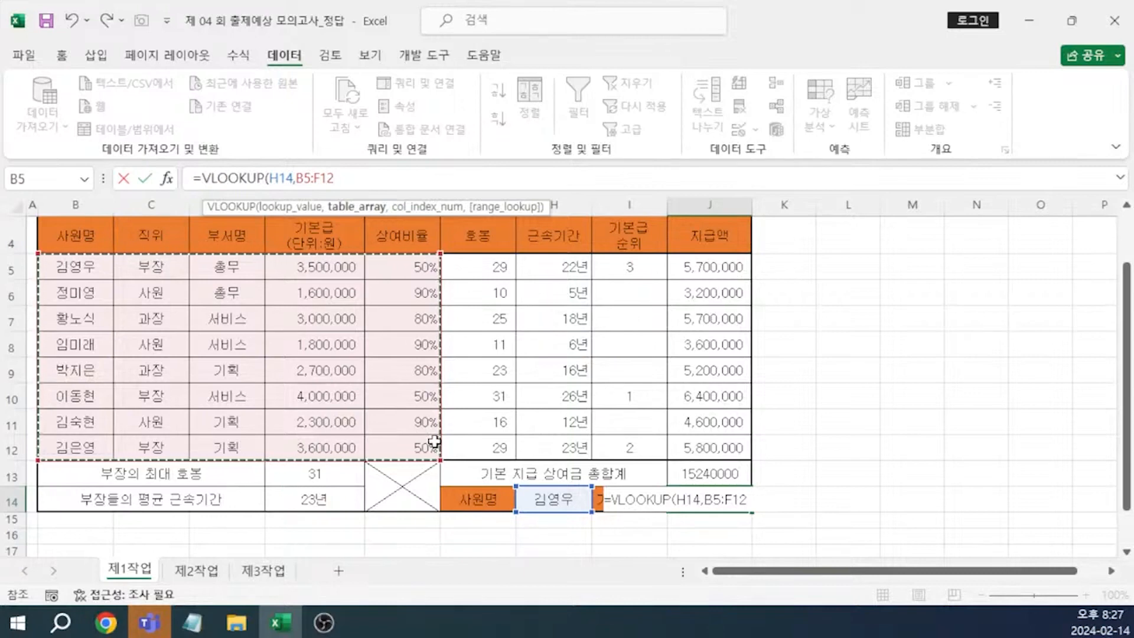
text(,4)
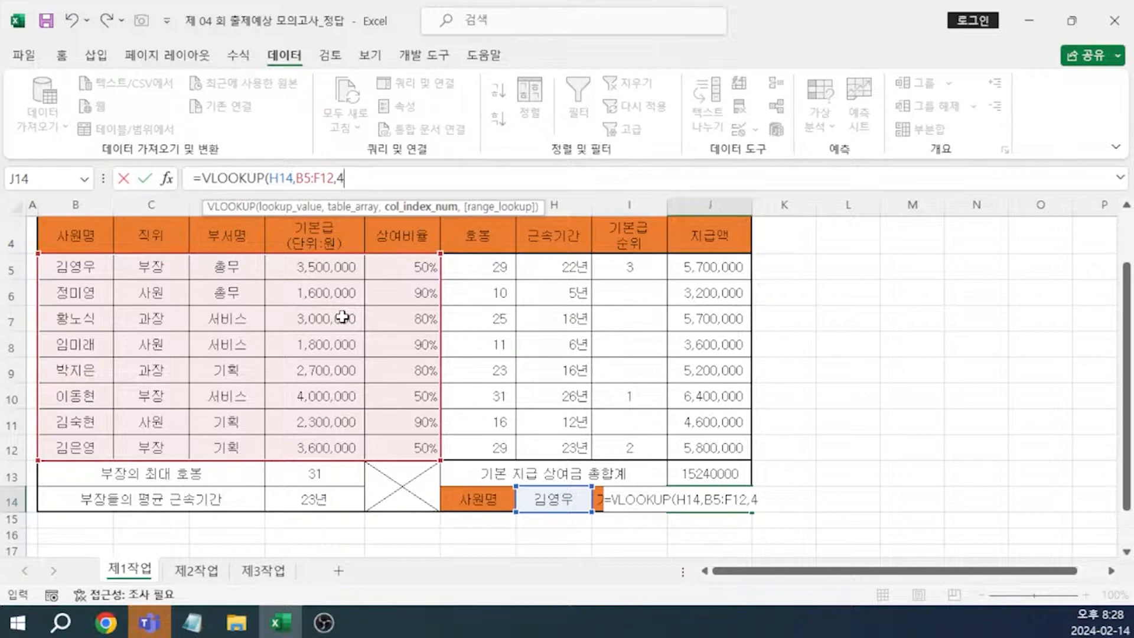
text(,)
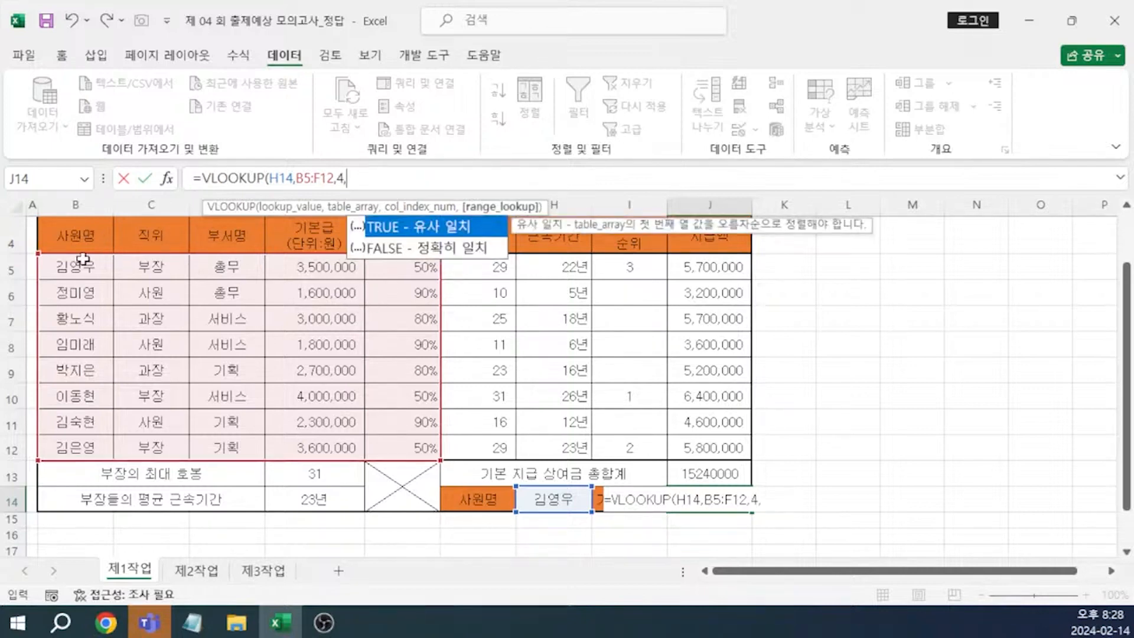
double_click(440, 248)
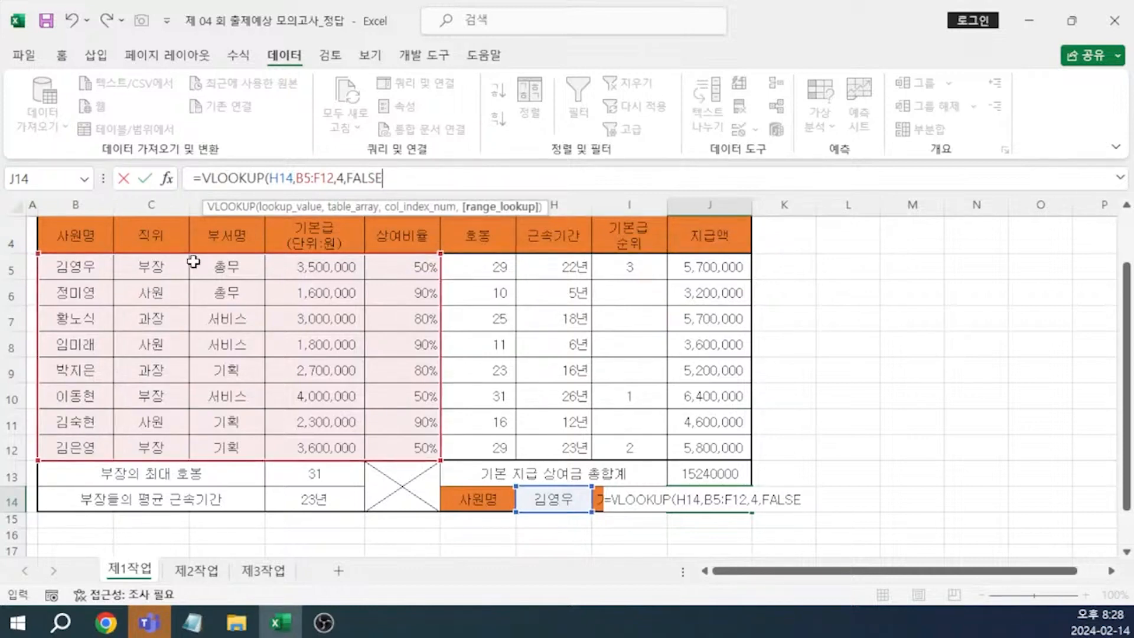
text()*)
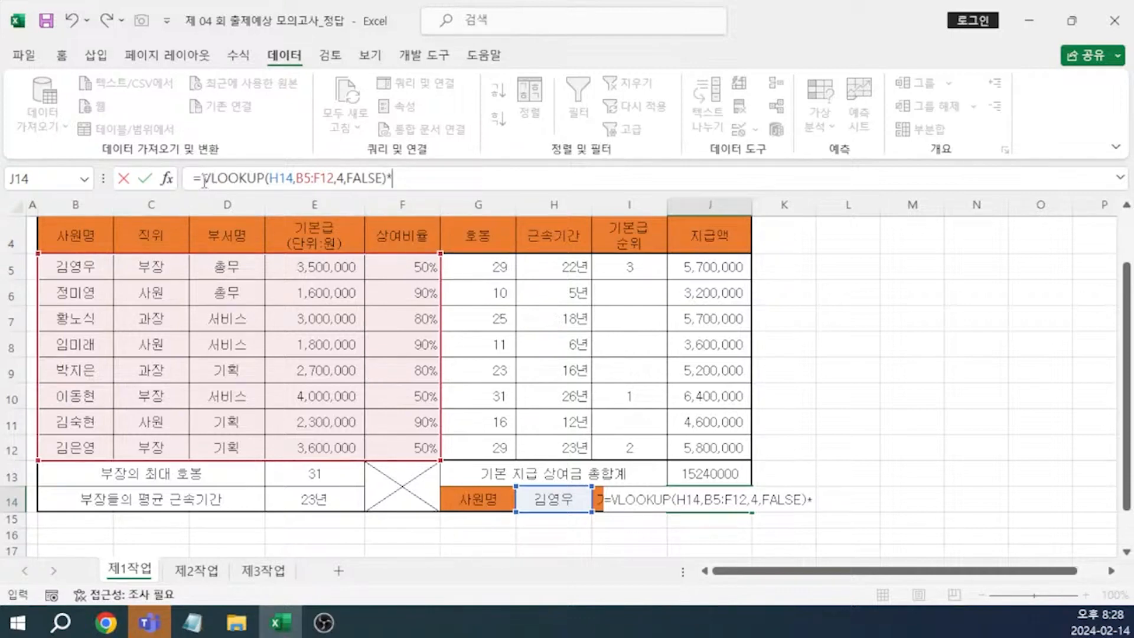
Complete J14's formula by multiplying by a copy of the VLOOKUP with its column index set to 5 for 상여비율.
drag(203, 182, 384, 182)
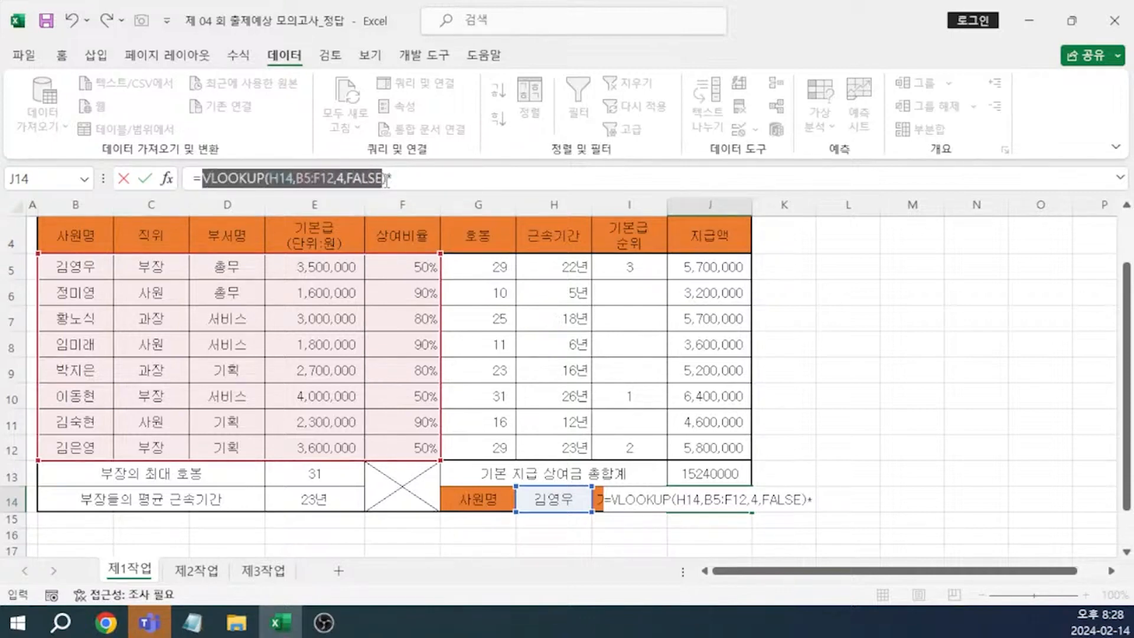
click(495, 180)
text(VLOOKUP(H14,B5:F12,4,FALSE))
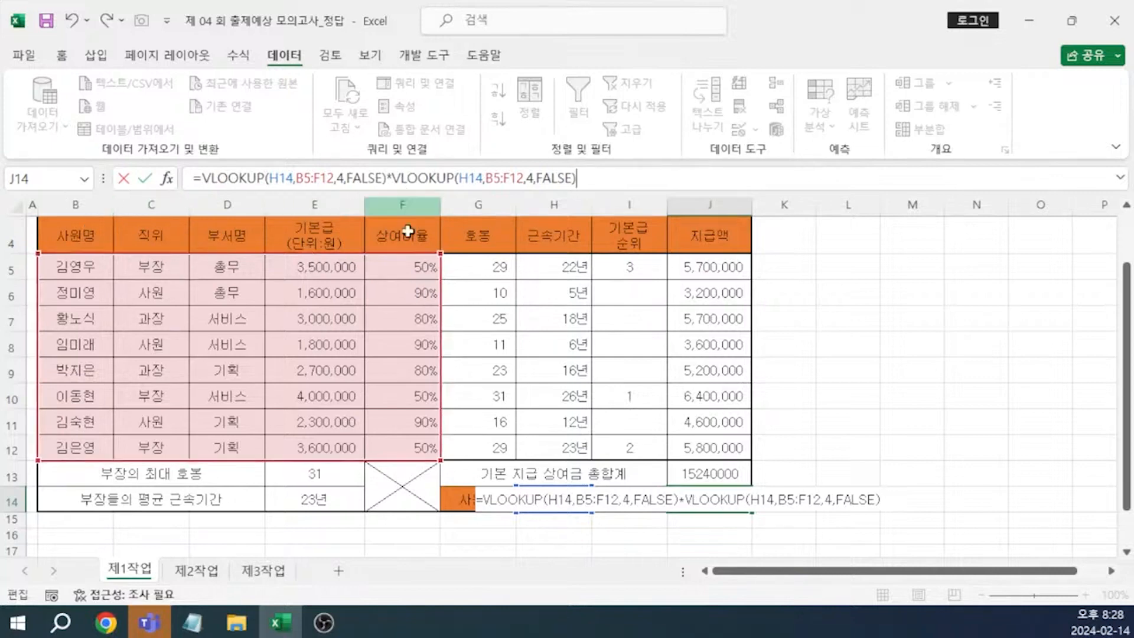
click(535, 179)
key(BackSpace)
text(5)
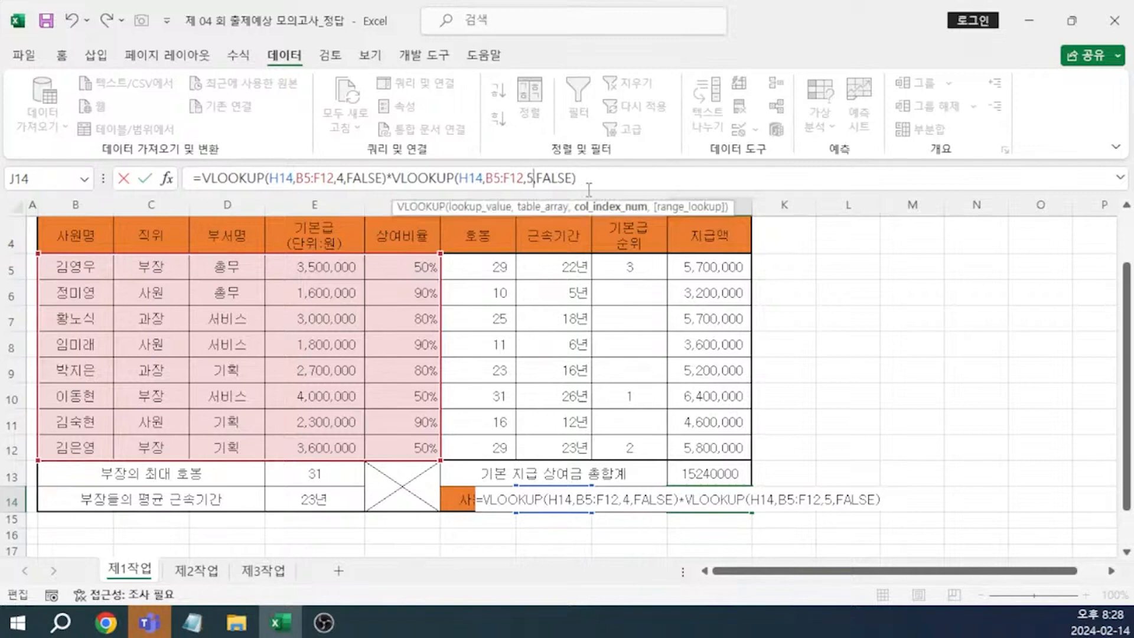
key(Return)
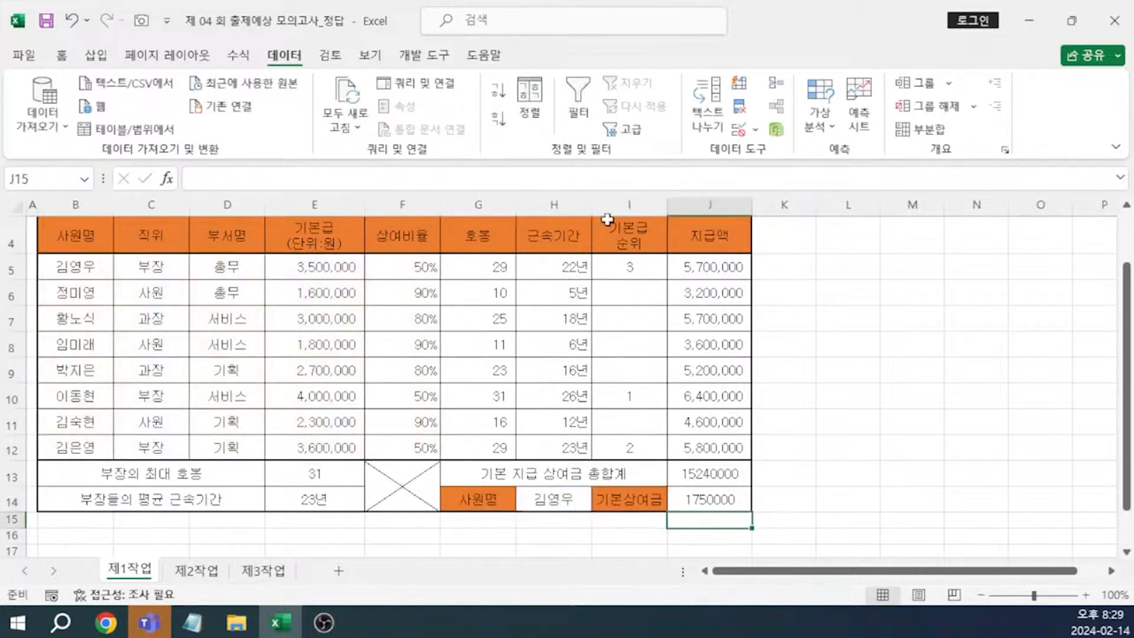
Copy J14's complete VLOOKUP formula and leave the cell unchanged.
click(703, 499)
drag(613, 178, 88, 204)
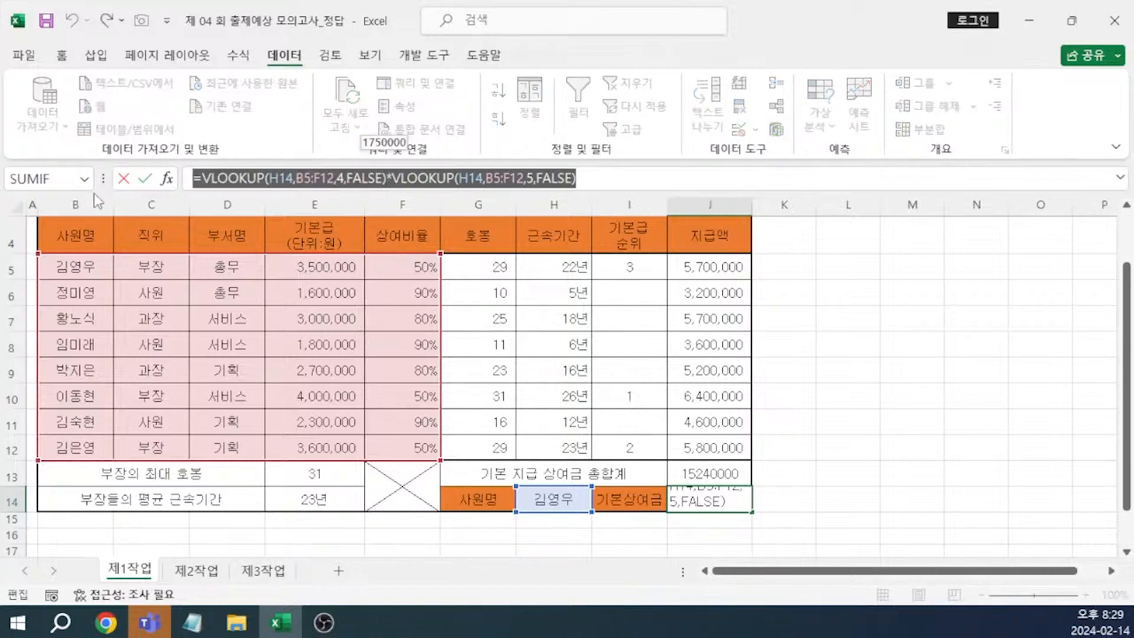
key(Escape)
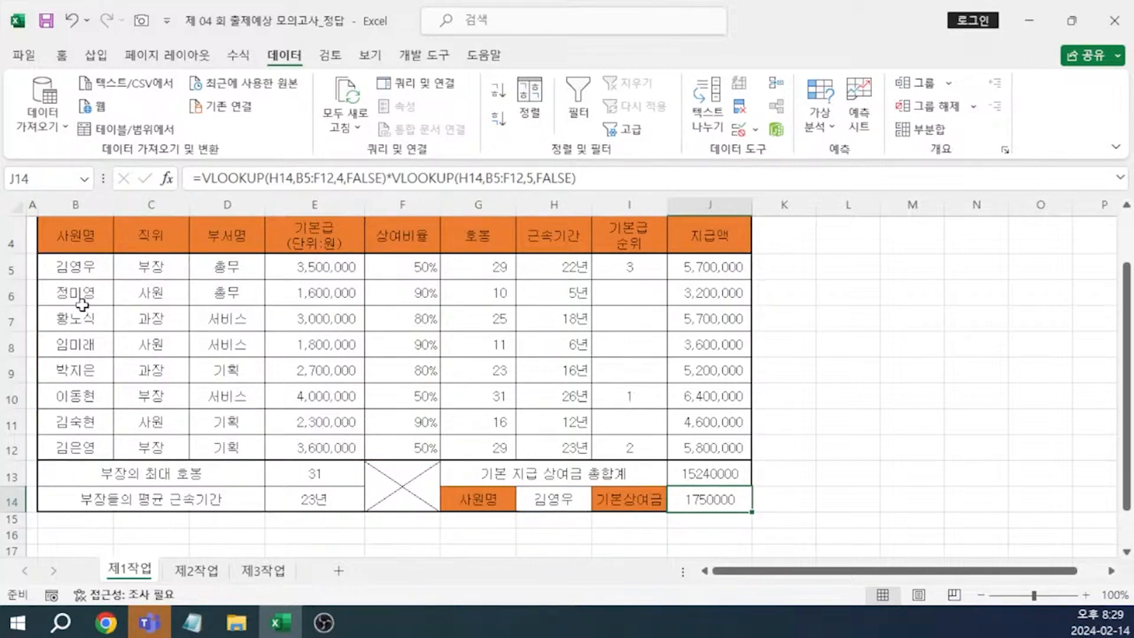
Test the 기본상여금 formula by choosing two other employees from H14's list, and reselect the first employee.
click(577, 499)
click(600, 503)
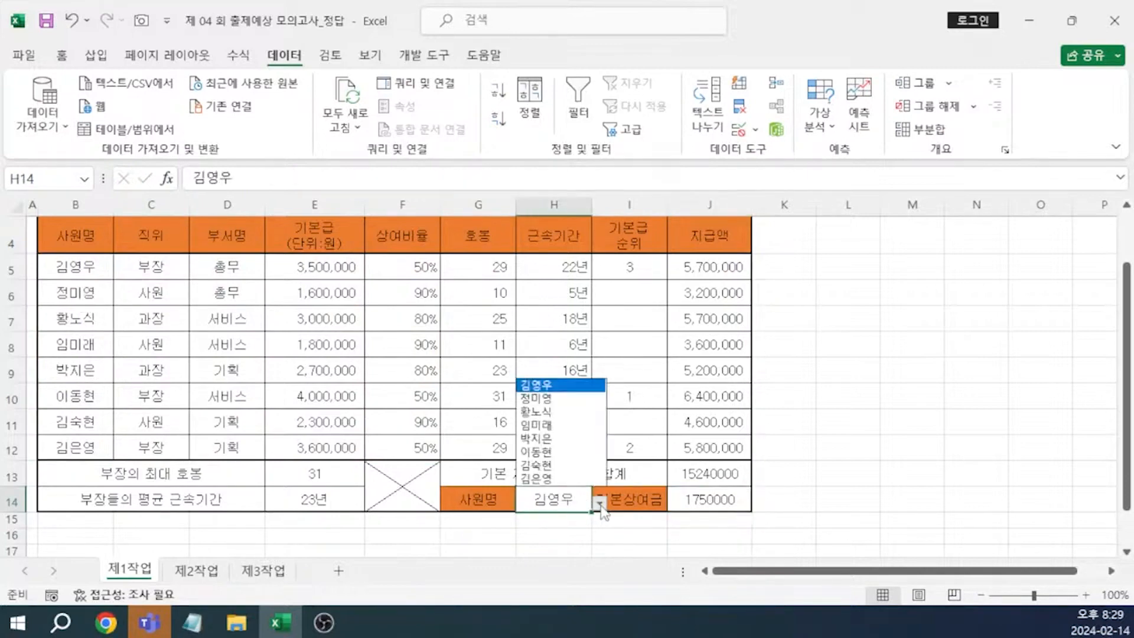
click(570, 410)
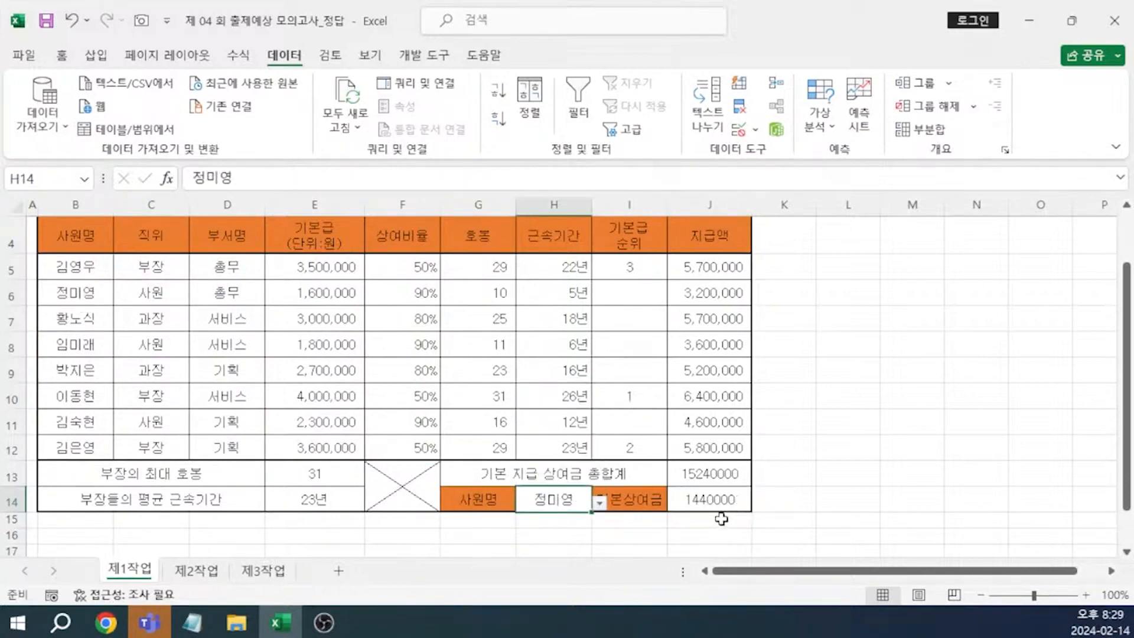
click(600, 503)
click(556, 452)
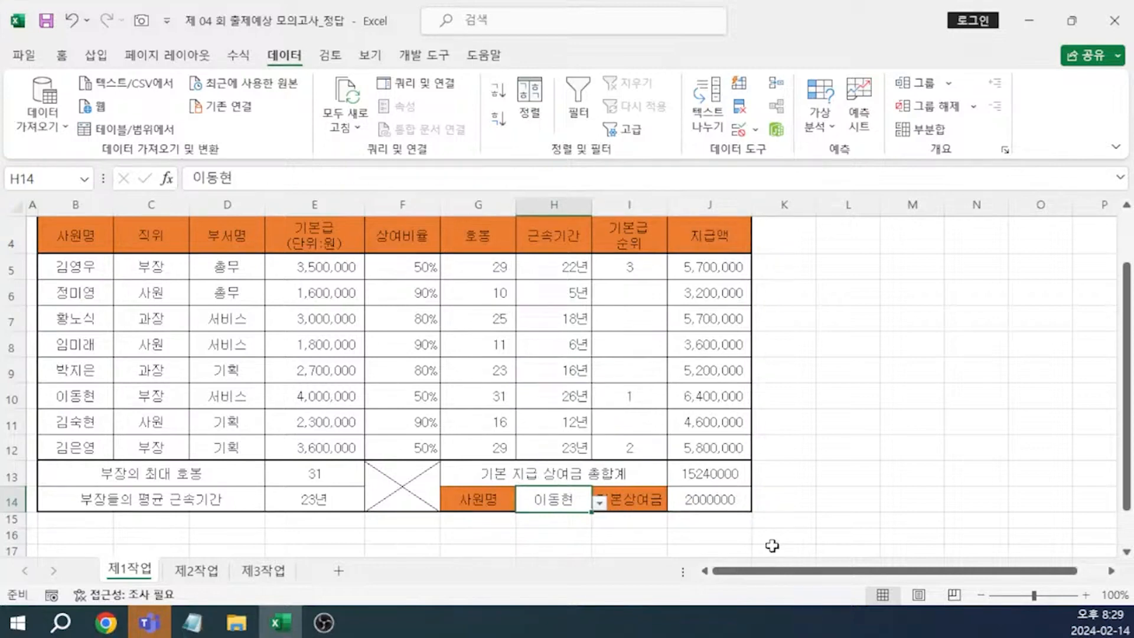
click(599, 505)
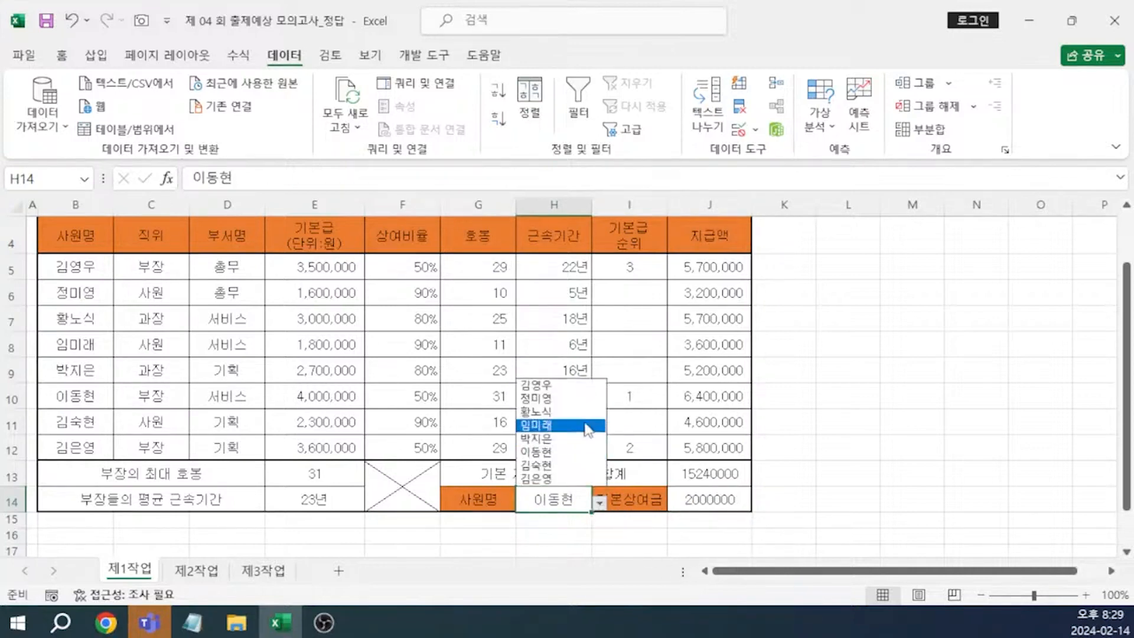
click(579, 383)
click(827, 423)
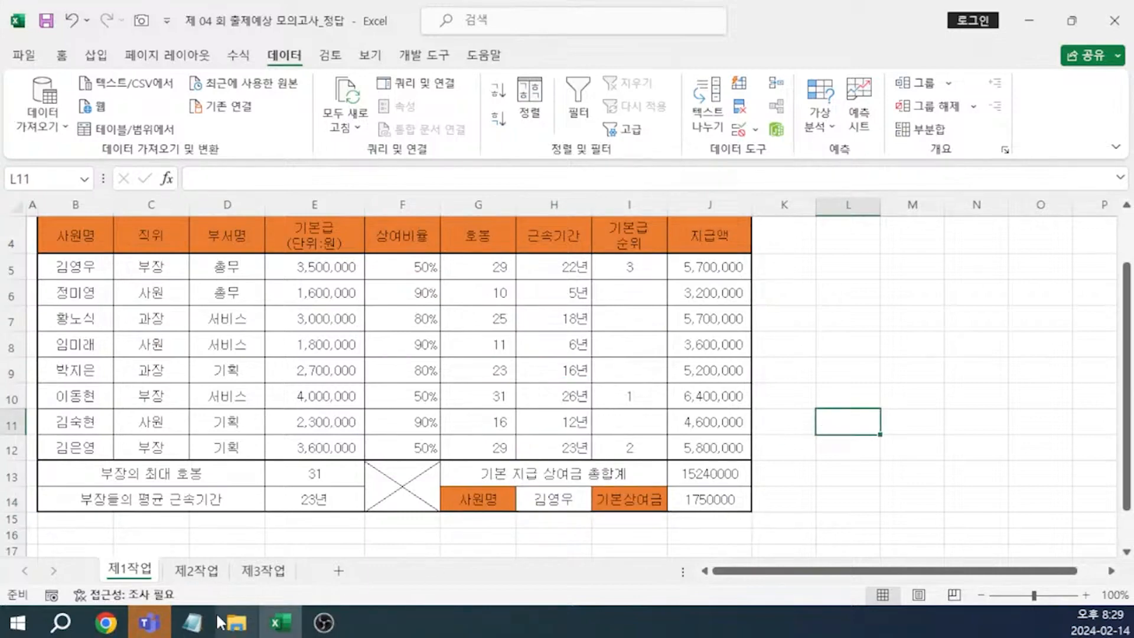
Switch to Notepad and record the formula as question 6's 정답, with the note "VLOOKUP( 클릭, 테이블범위(드레그), 열(숫자), 정확/유사)".
click(195, 622)
text(OOKUP( )
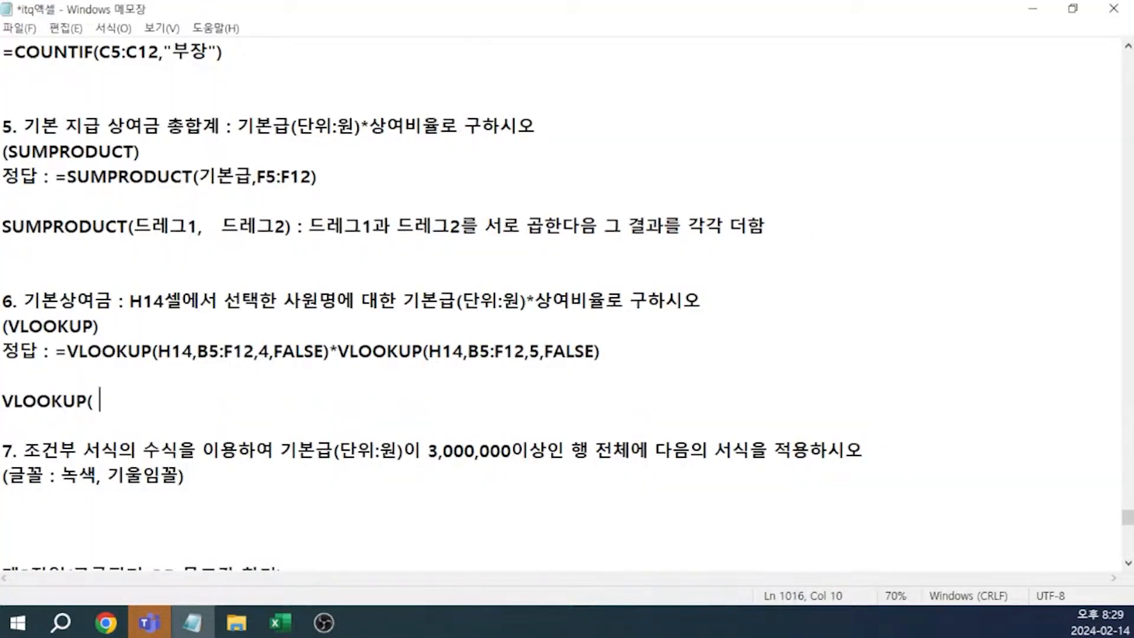
text(클리)
text(, )
text(테이블범위,)
key(BackSpace)
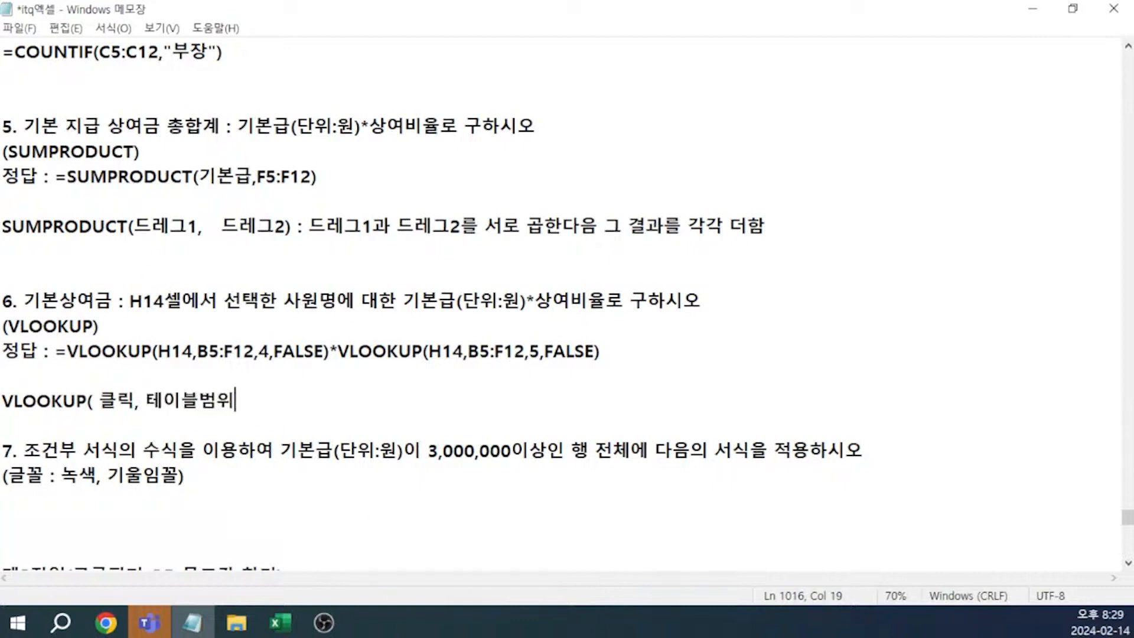
text((드레그), )
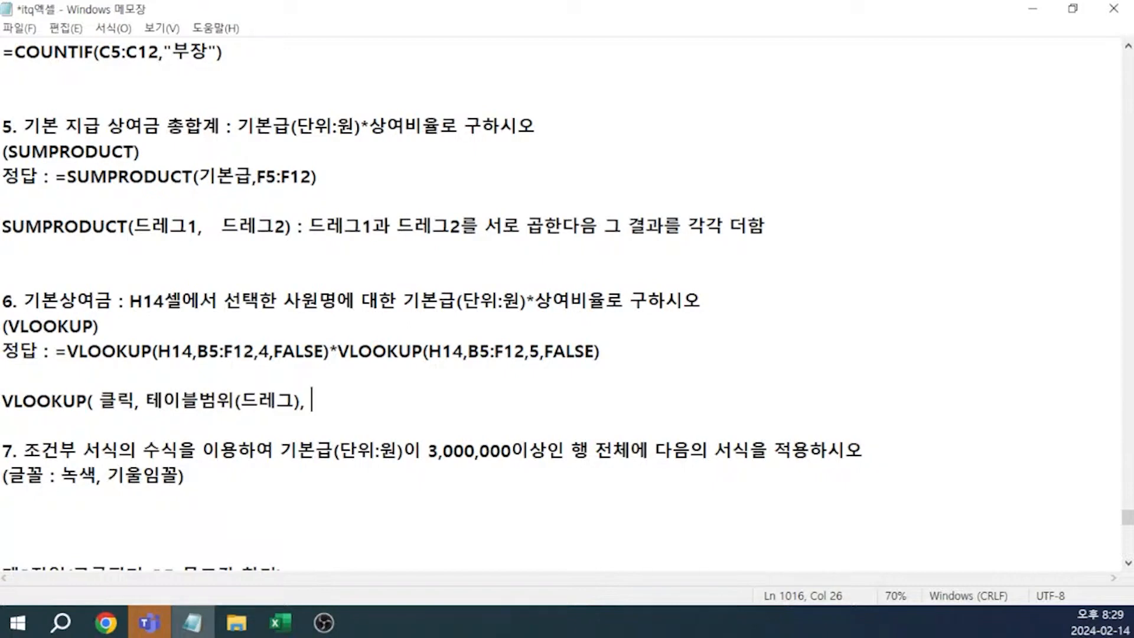
text(열(숫자)
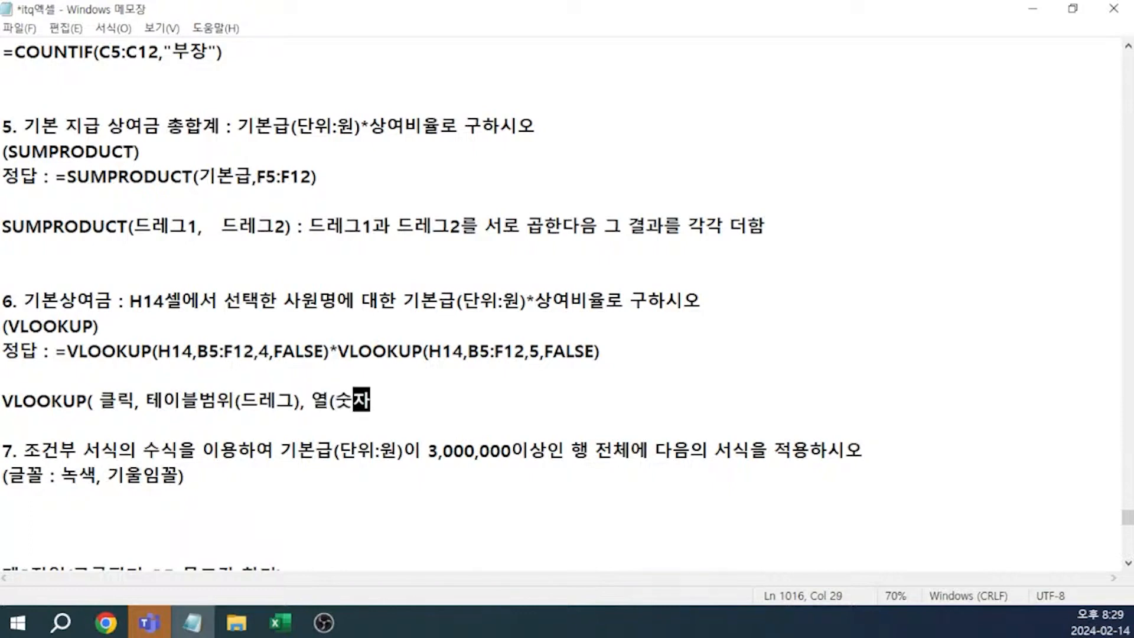
text(),  )
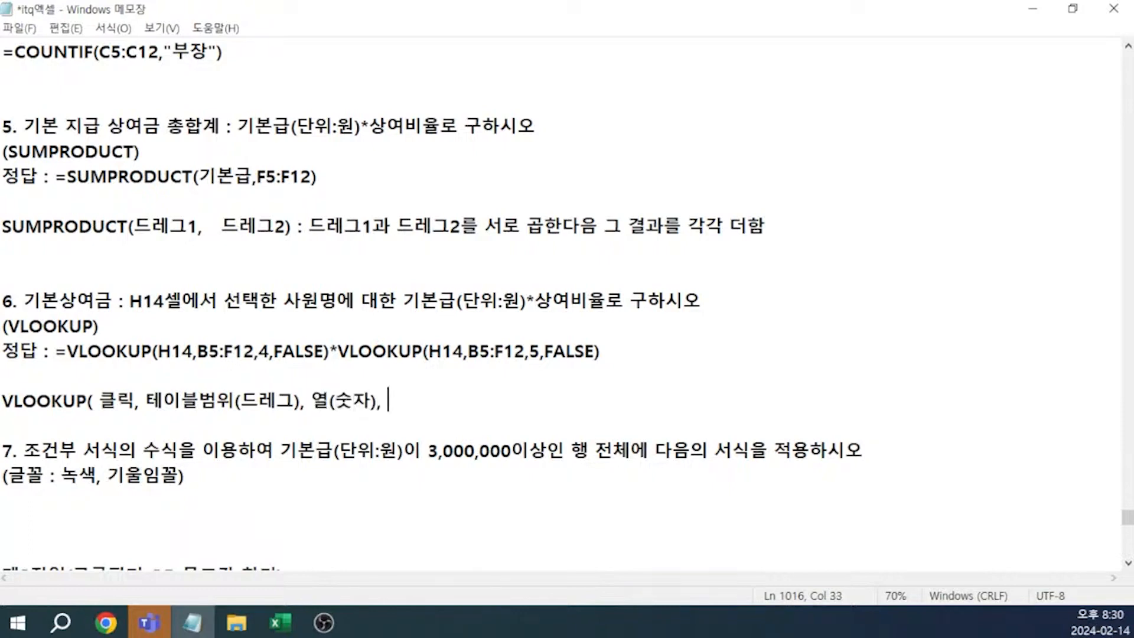
text(정확/유사))
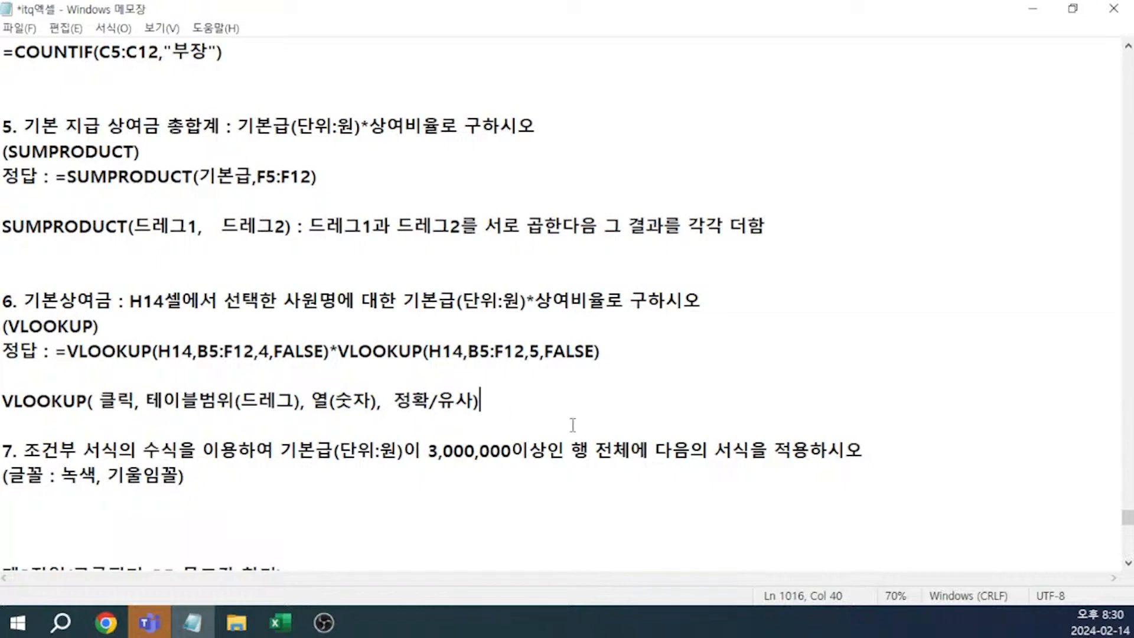
Label the two VLOOKUP parts of question 6's 정답 on a new line beneath as 기본급(단위:원) and 상여비율.
click(606, 353)
key(Return)
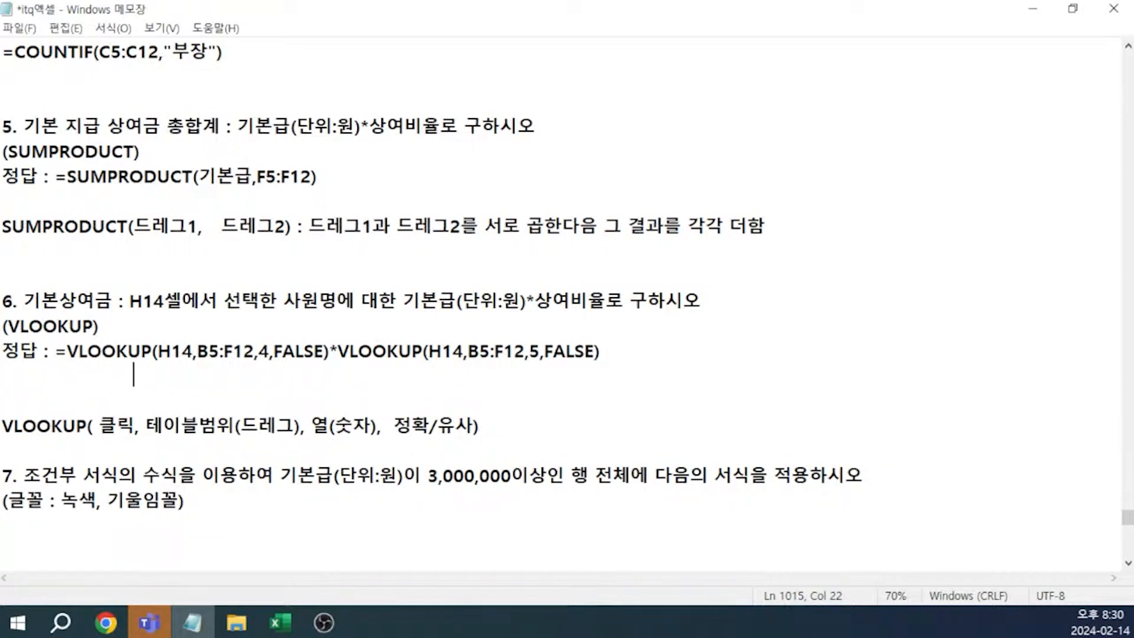
text(기본급(단위:원) )
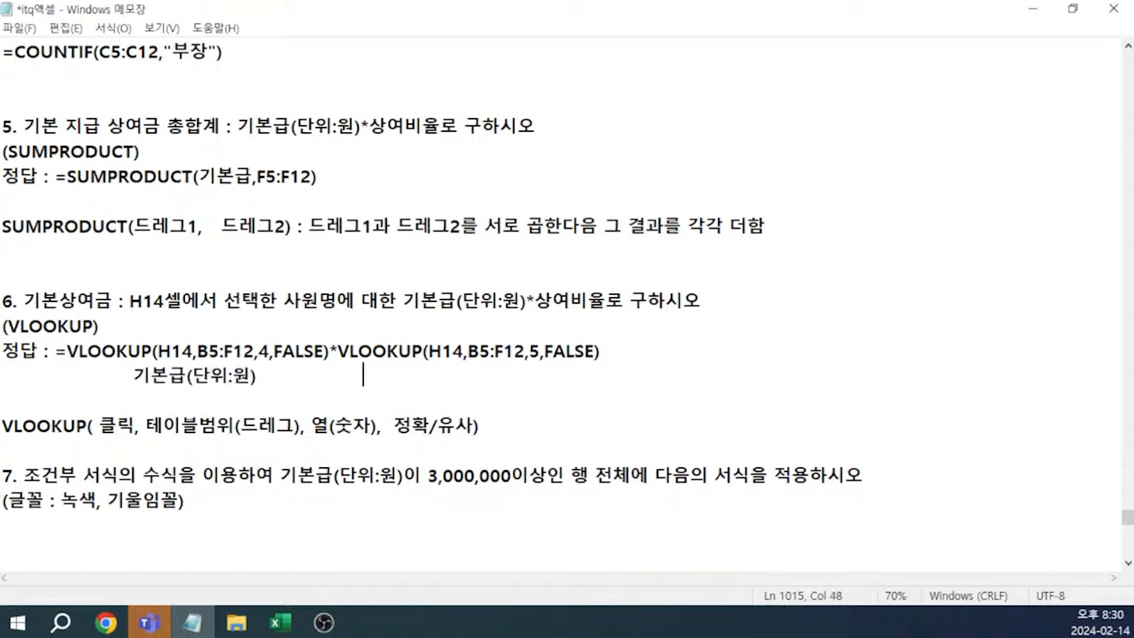
text(                          상여비율)
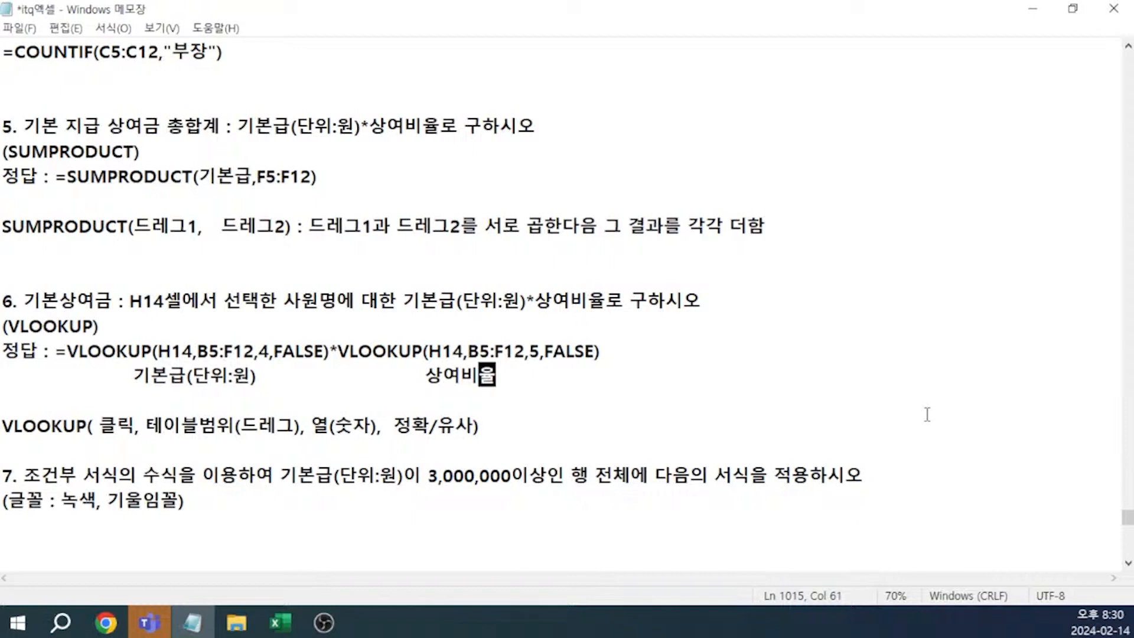
Check the 행 전체 wording in question 7, switch to Excel and select the employee data rows B5:J12 without the header.
drag(571, 474, 629, 475)
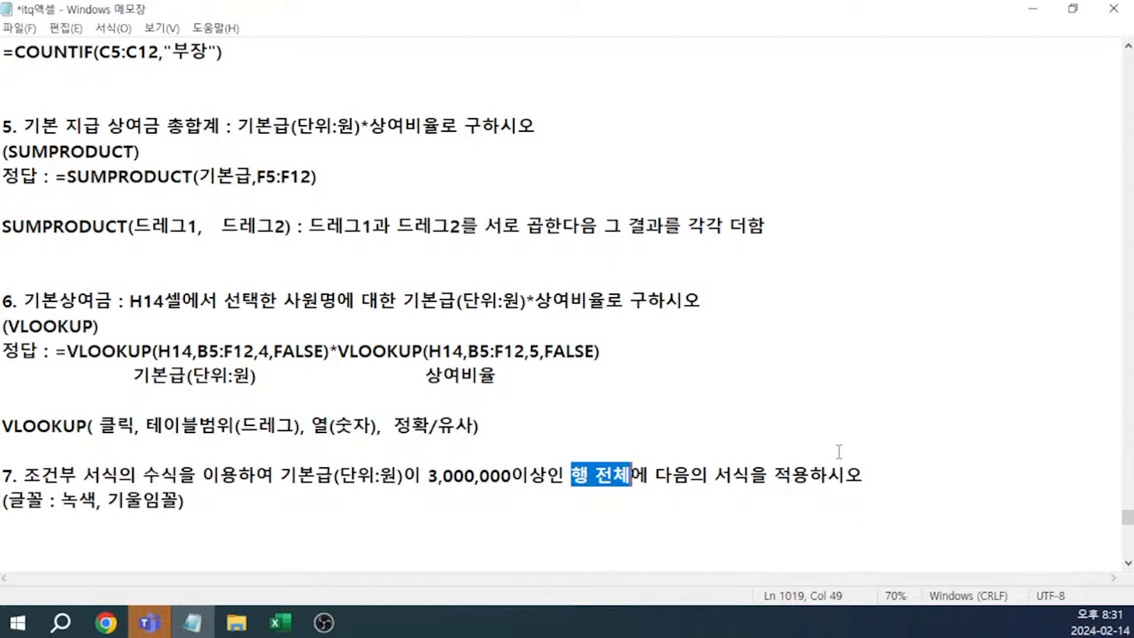
click(881, 475)
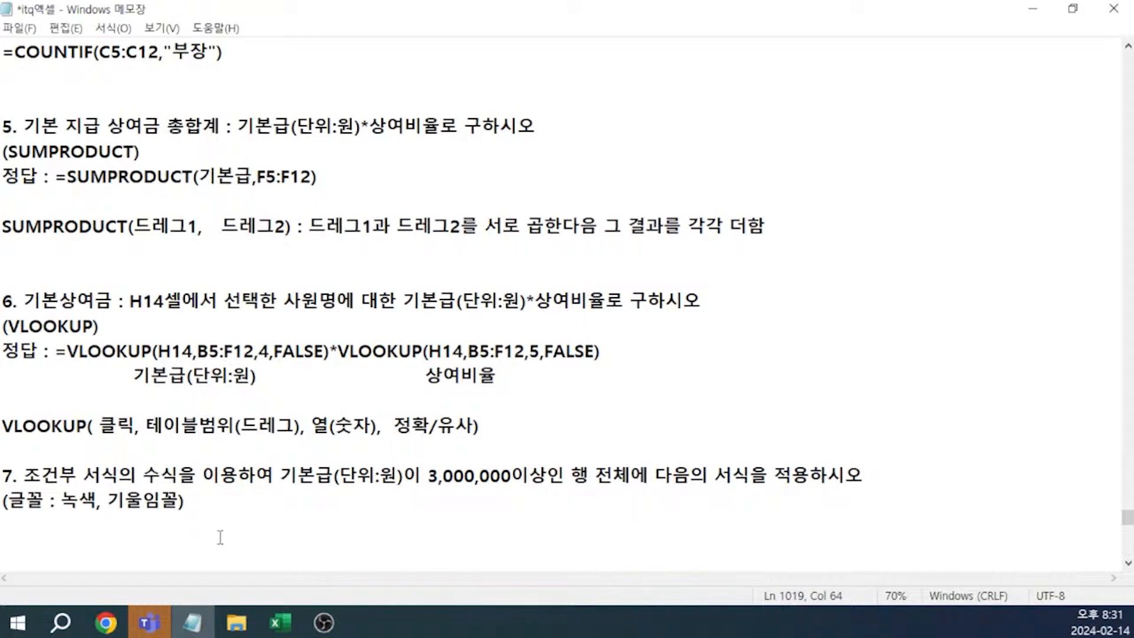
key(alt+Tab)
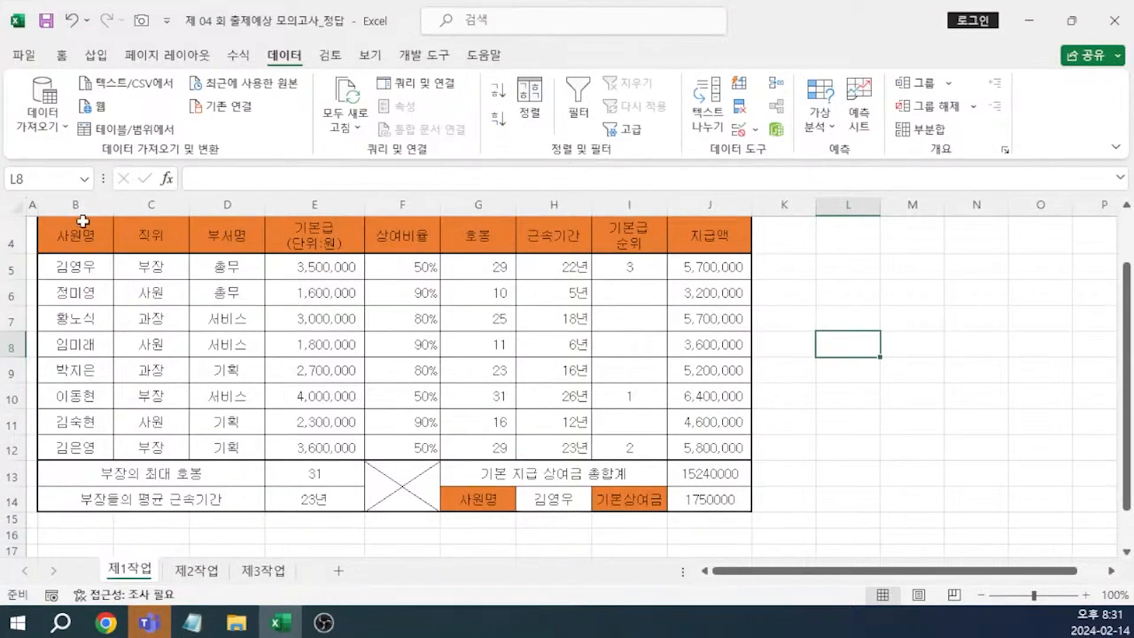
drag(76, 267, 682, 442)
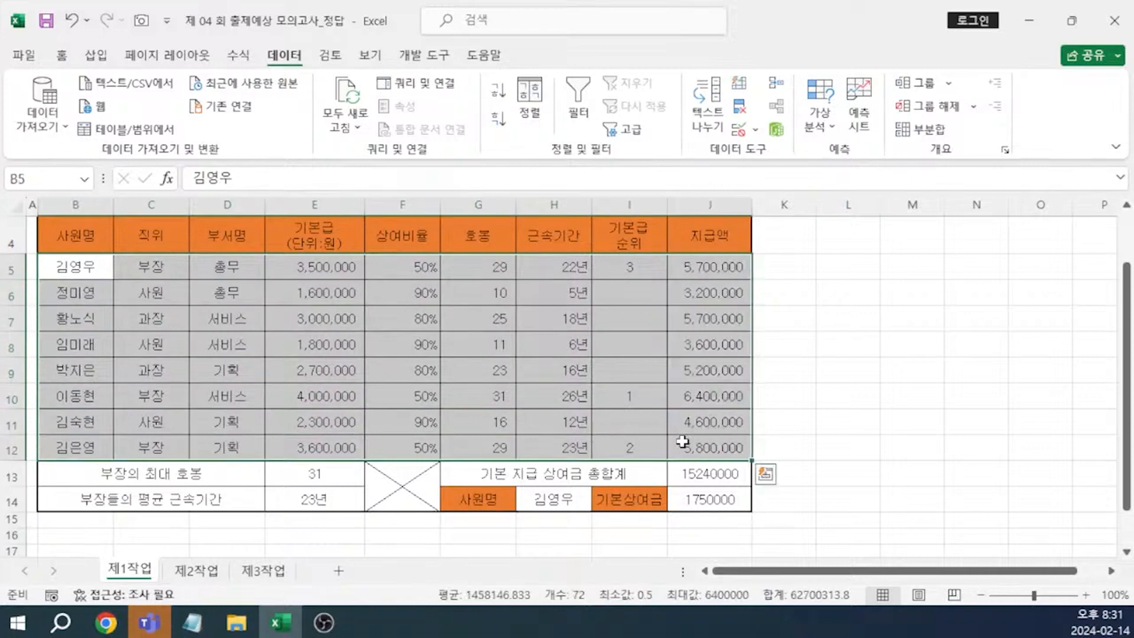
click(575, 268)
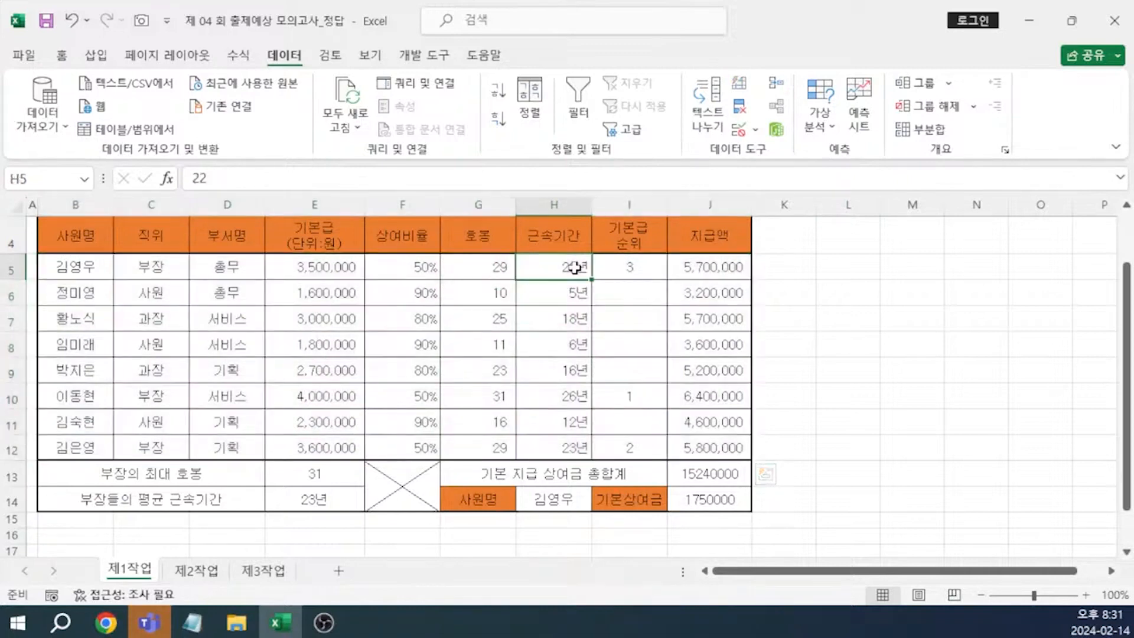
drag(574, 267, 552, 447)
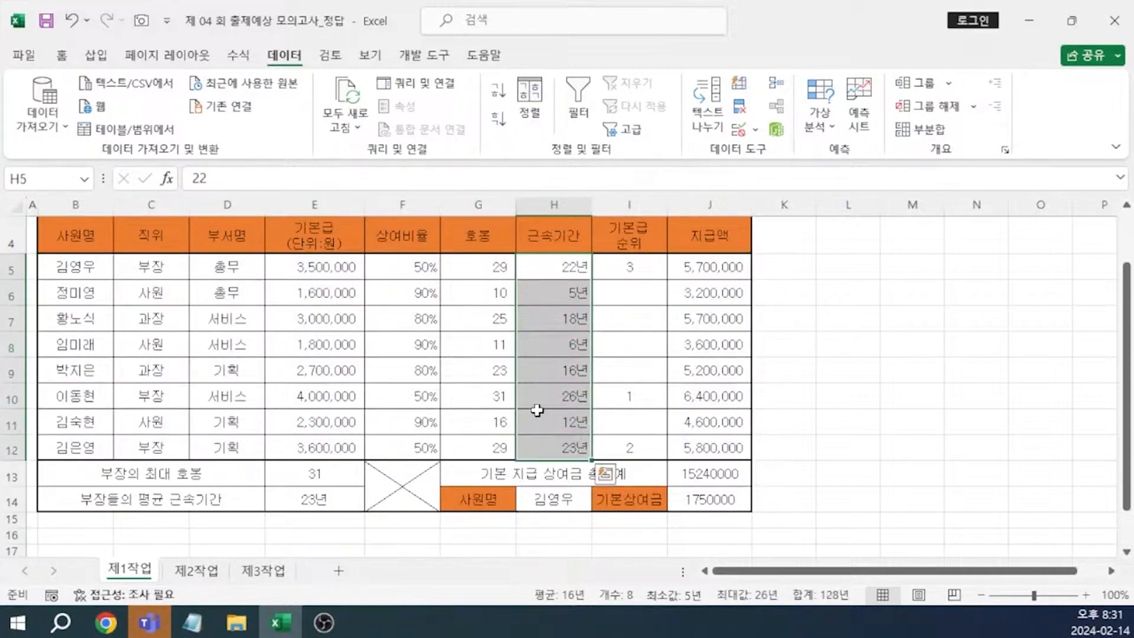
drag(92, 269, 685, 449)
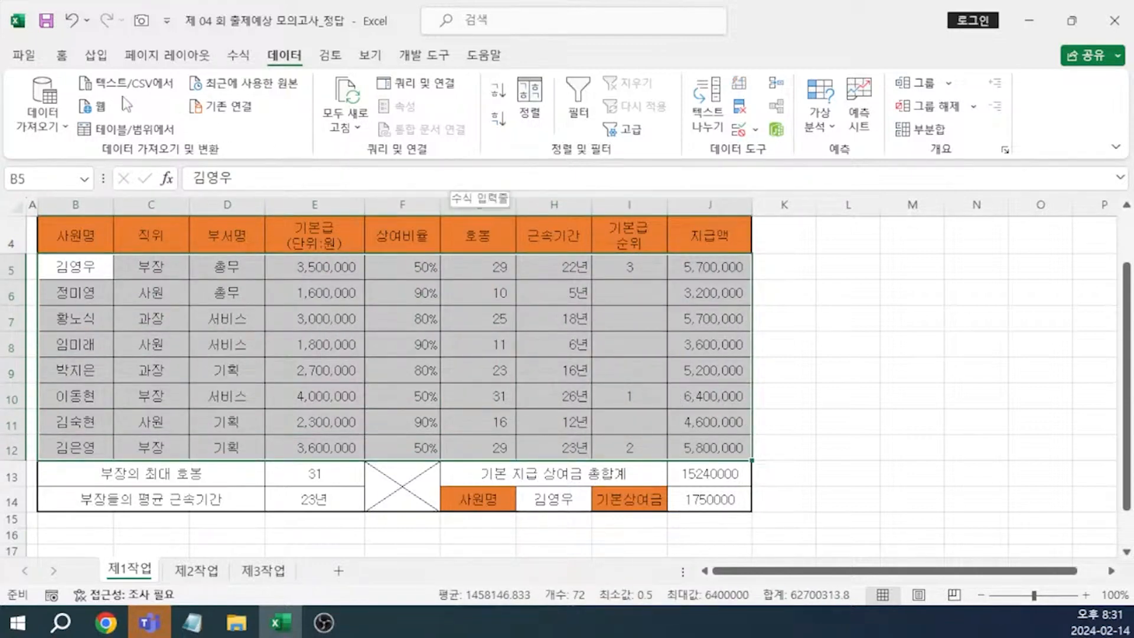
Create a new conditional formatting rule for the selected rows with the type 수식을 사용하여 서식을 지정할 셀 결정.
click(62, 55)
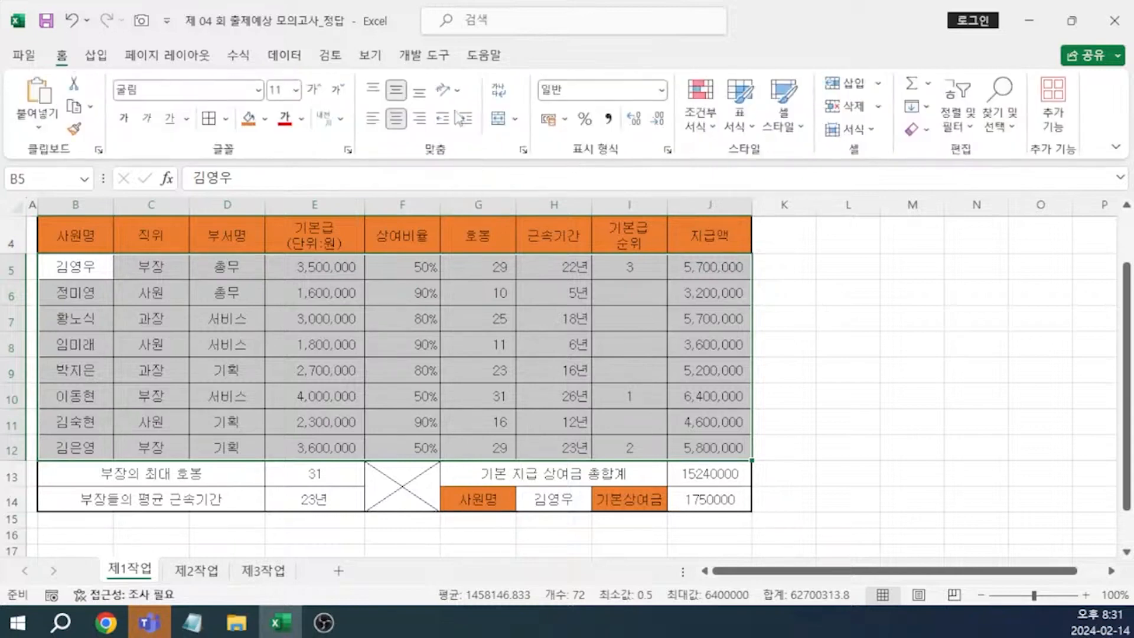
click(705, 125)
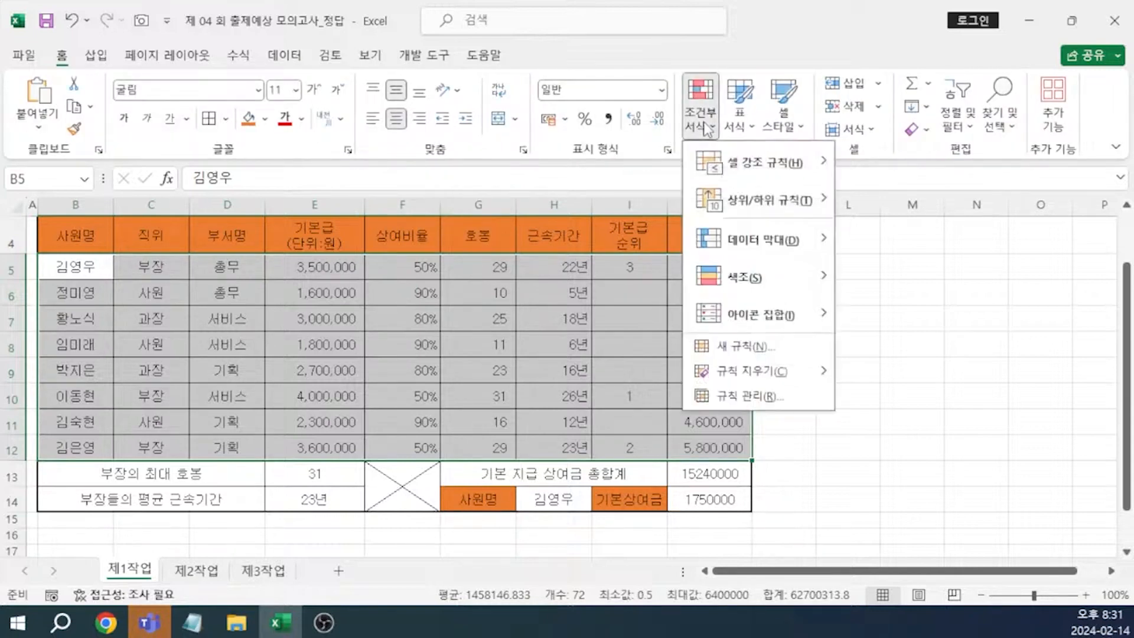
click(741, 347)
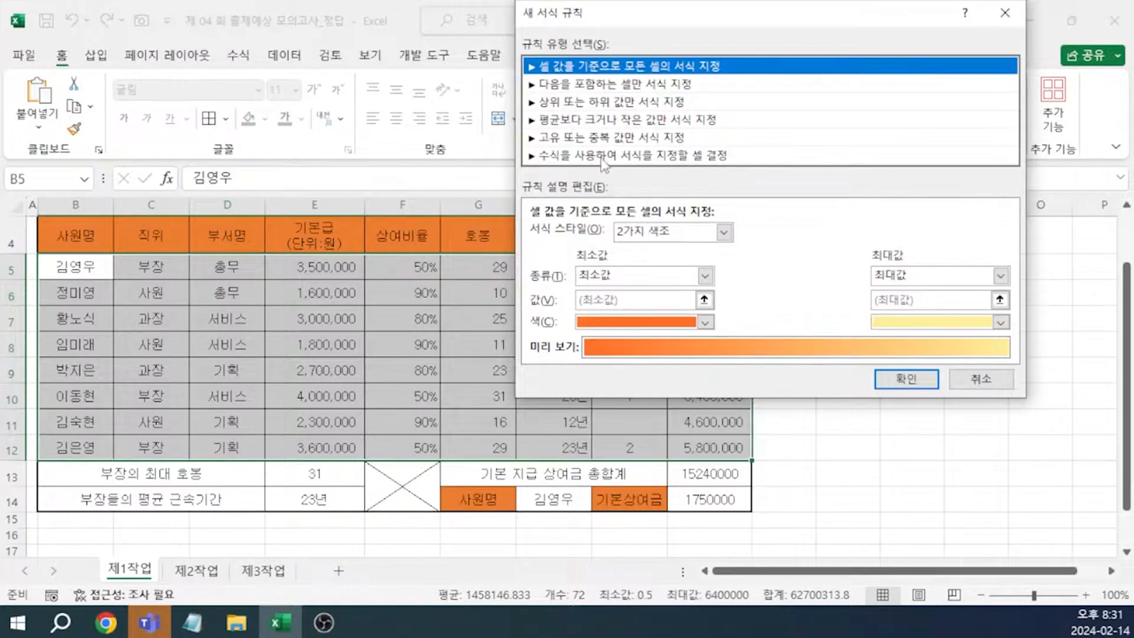
click(603, 156)
Enter the rule's formula as =$E5>=3000000, referencing the first 기본급 cell with only its column fixed.
click(615, 234)
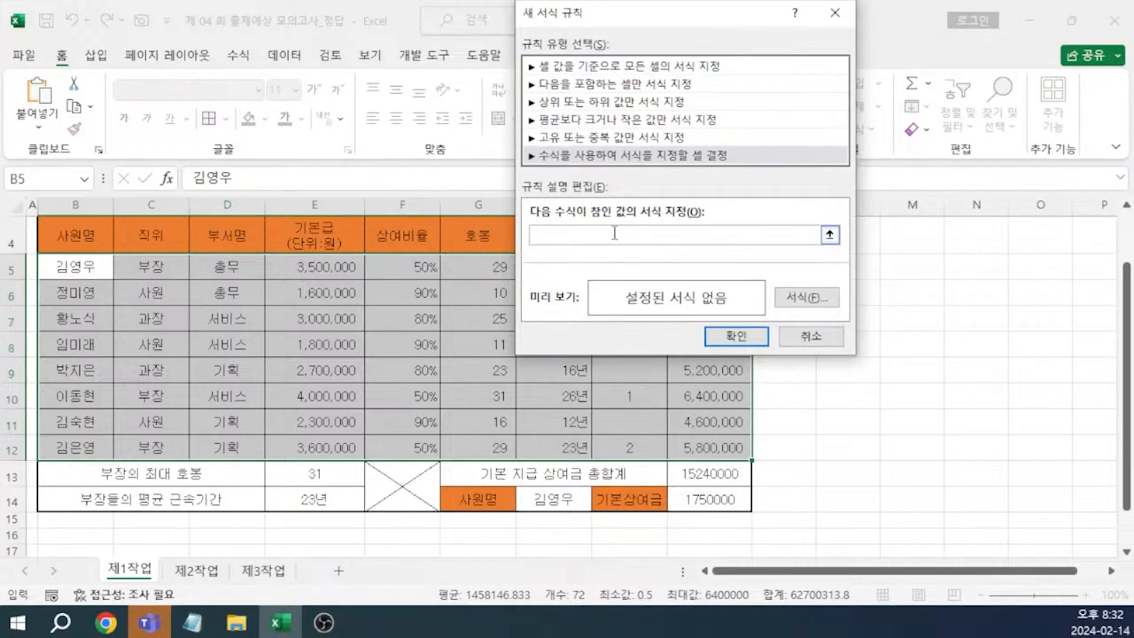
text(=)
click(323, 265)
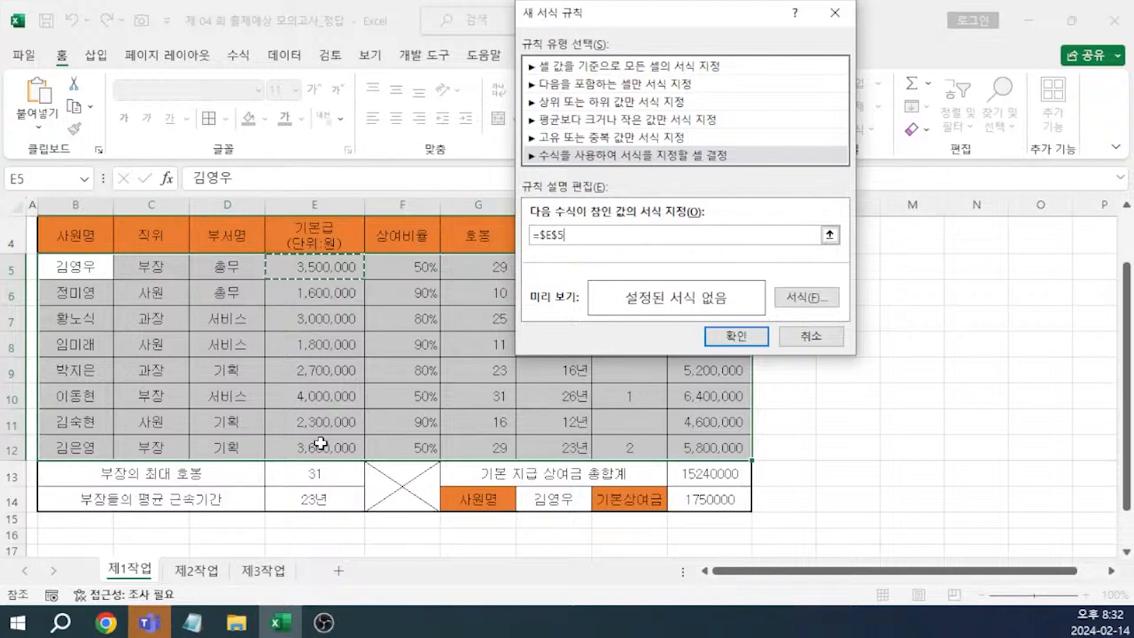
key(F4)
key(F4)
text(>=3000000)
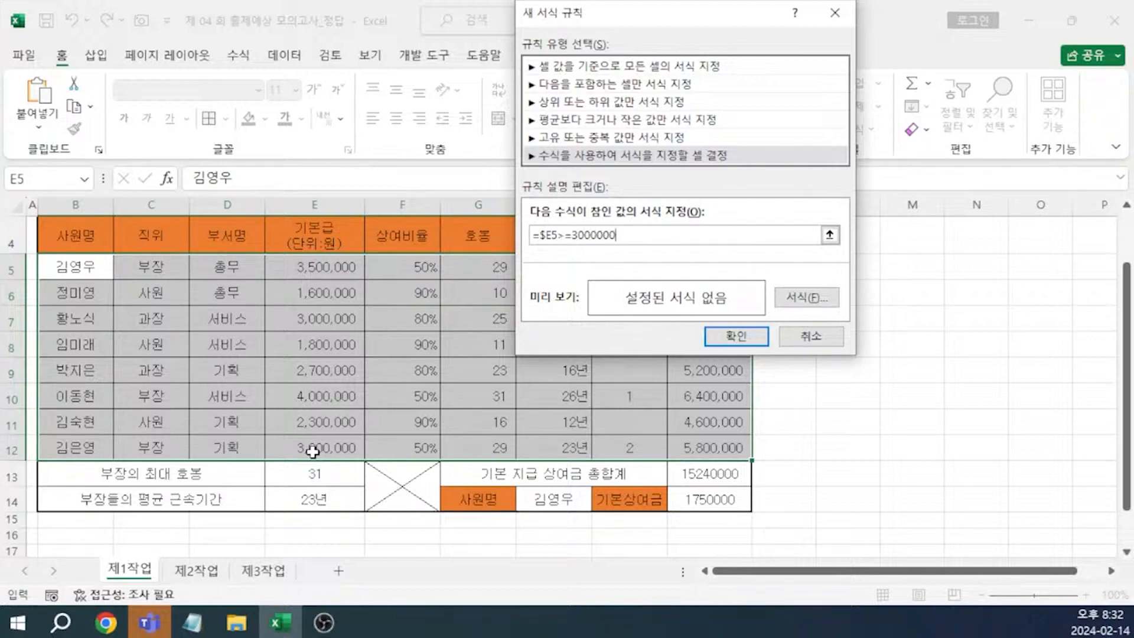
Give the =$E5>=3000000 formatting rule a green italic font, apply it to the table, and fit column J's width to its contents.
click(798, 301)
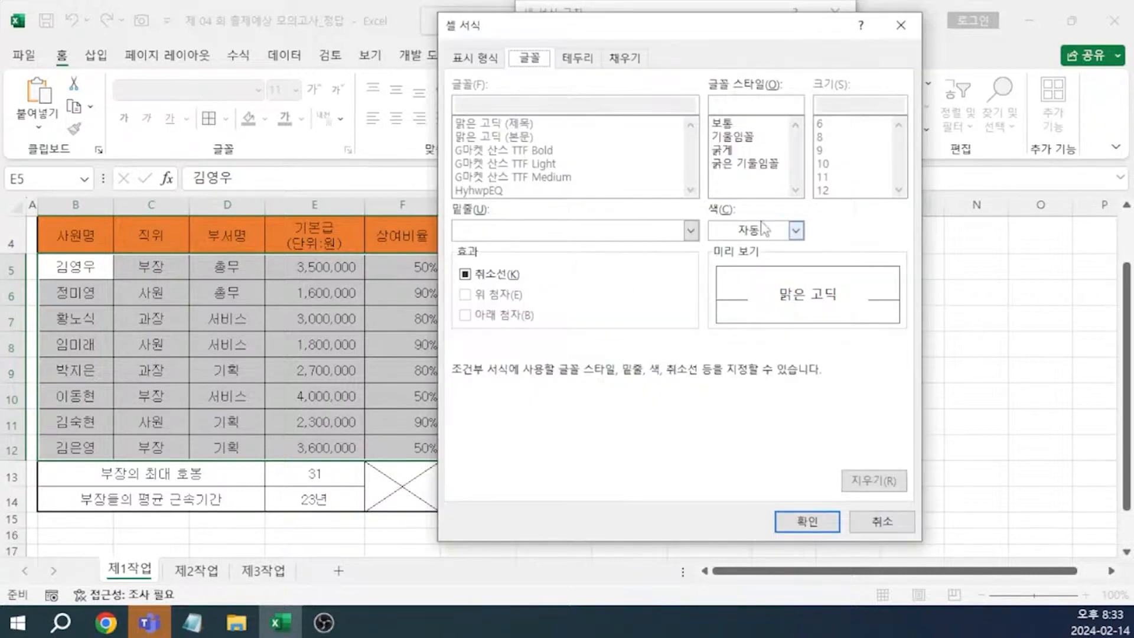
click(765, 231)
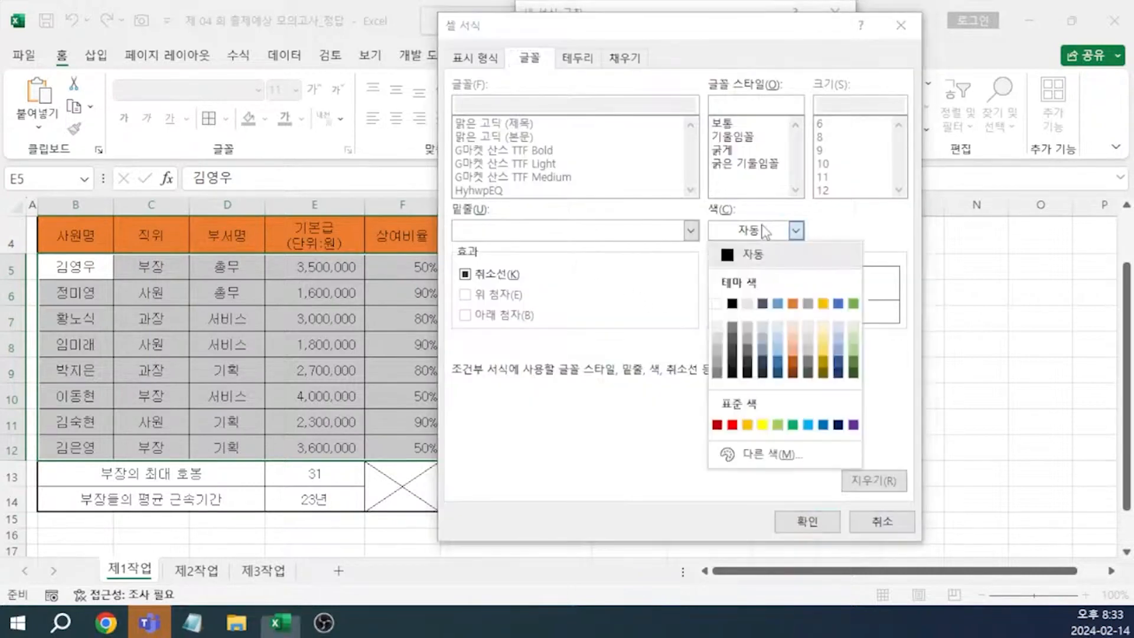
click(793, 425)
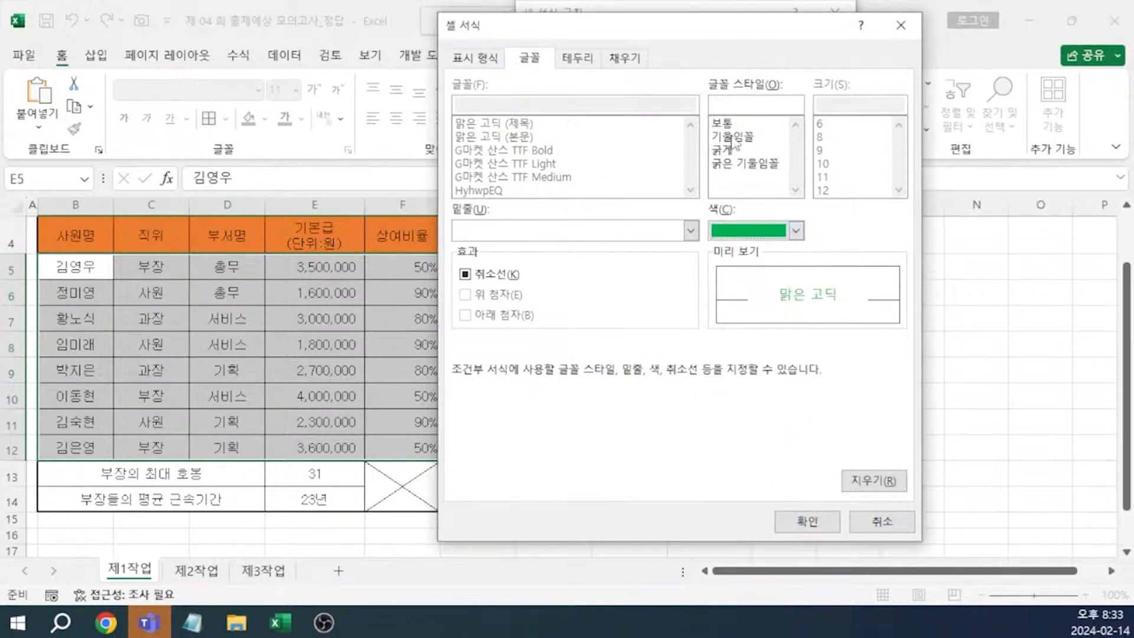
click(733, 138)
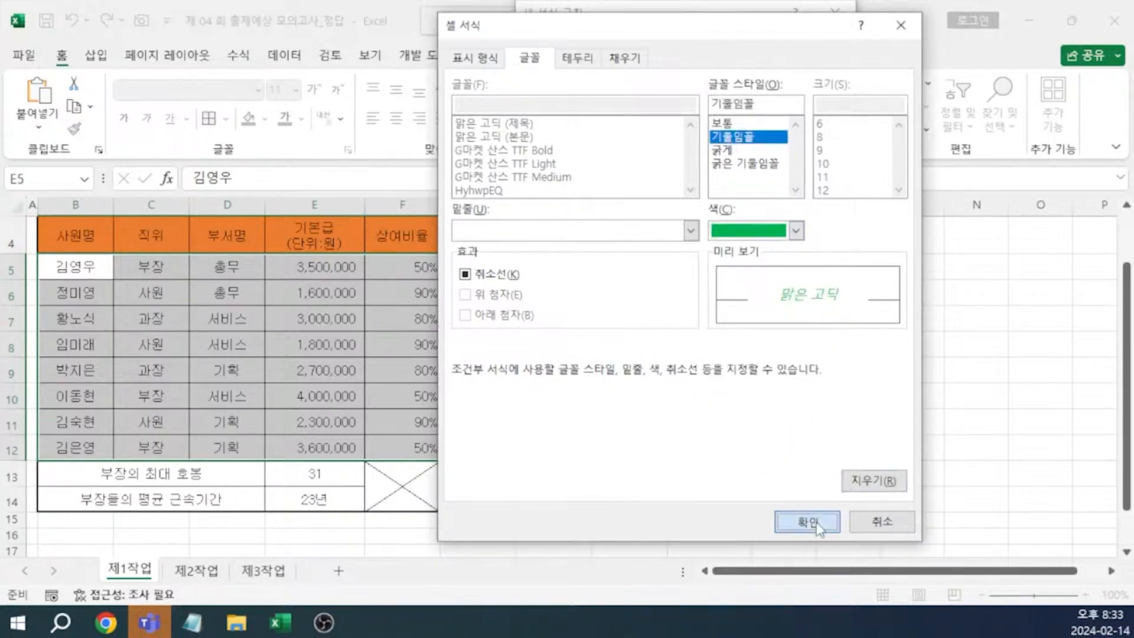
click(807, 521)
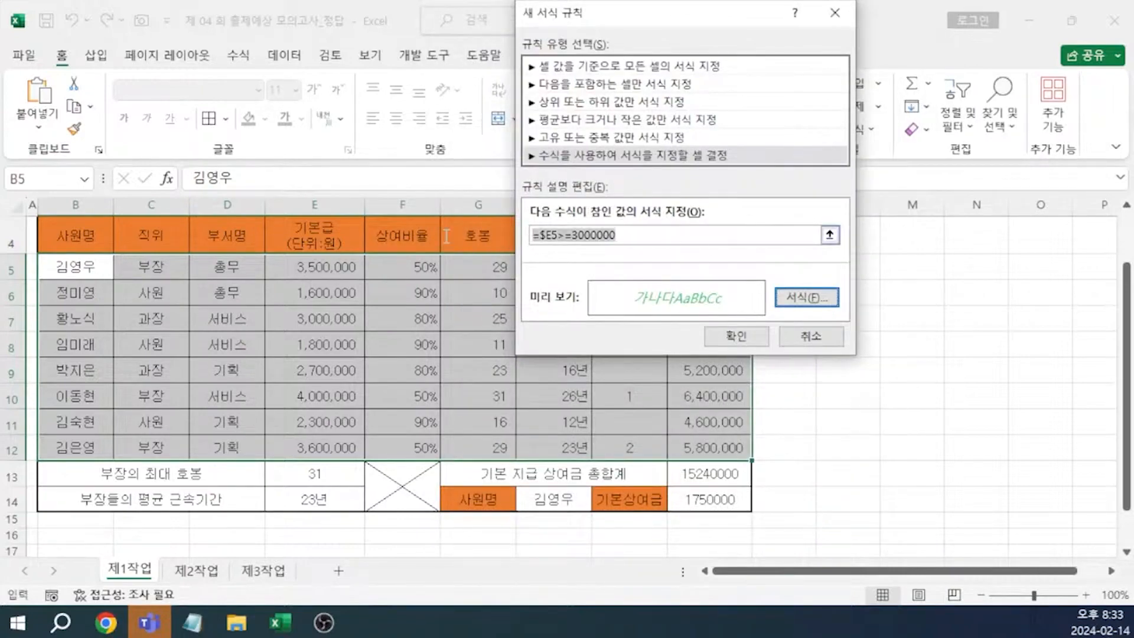
click(726, 336)
click(865, 339)
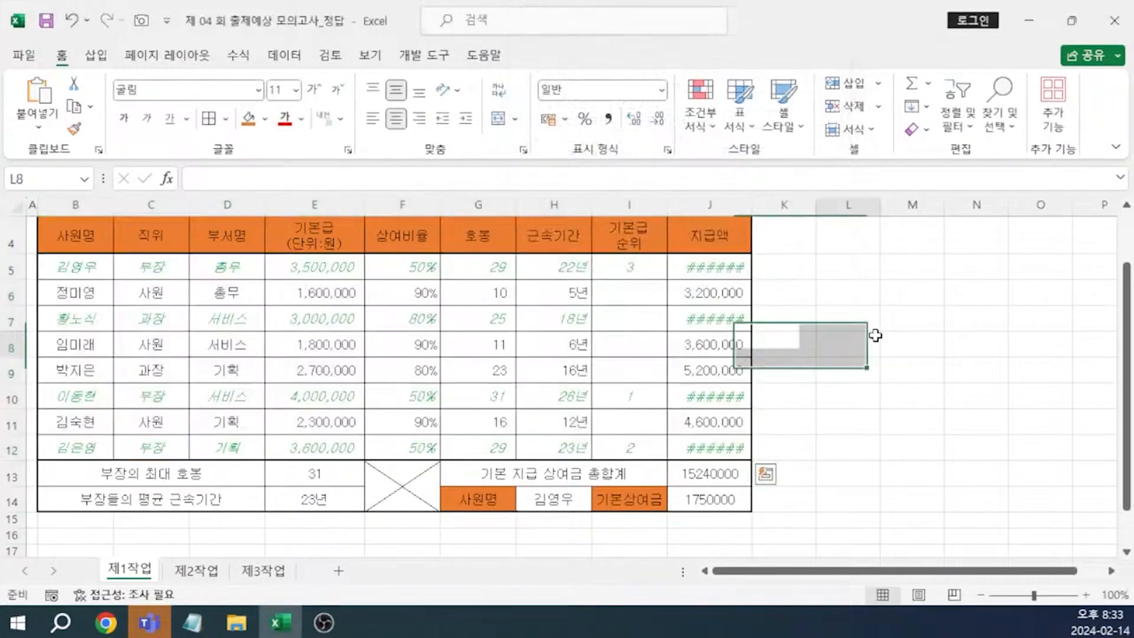
double_click(749, 204)
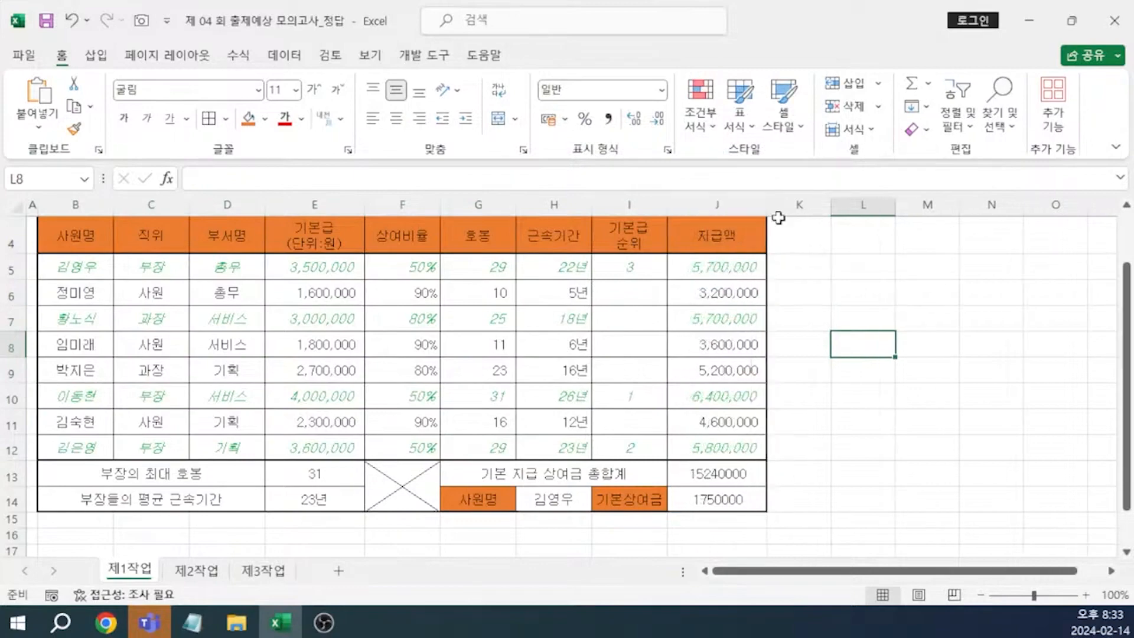
Check the 제2작업 instructions in Notepad, return to Excel, and copy range B4:H12 of the 제1작업 sheet.
key(alt+Tab)
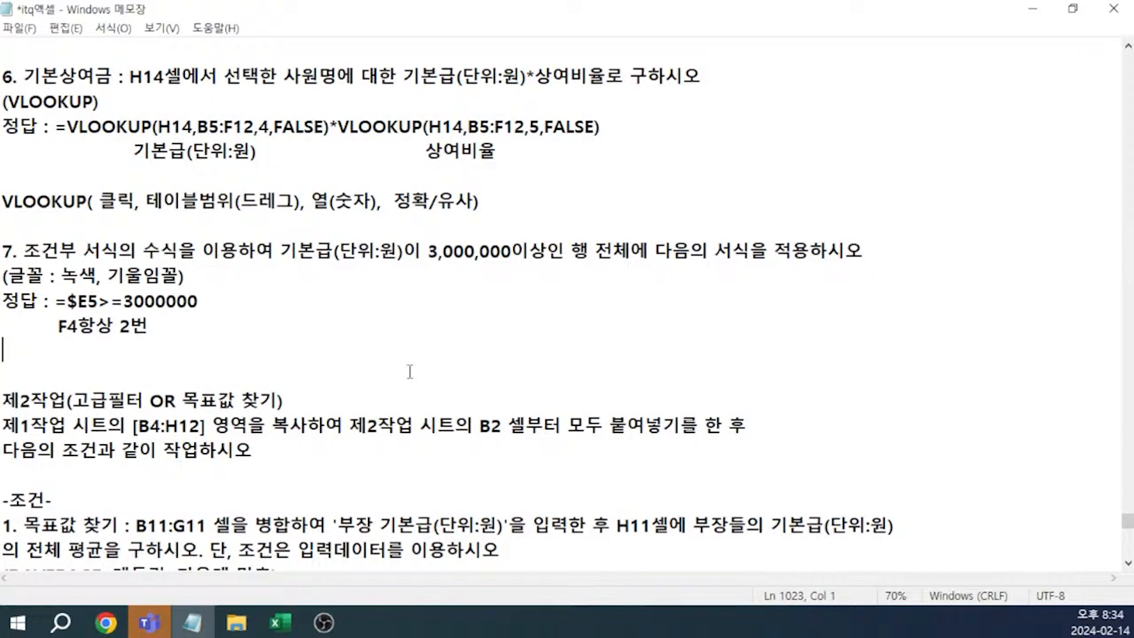
scroll(44, 104, down, 4)
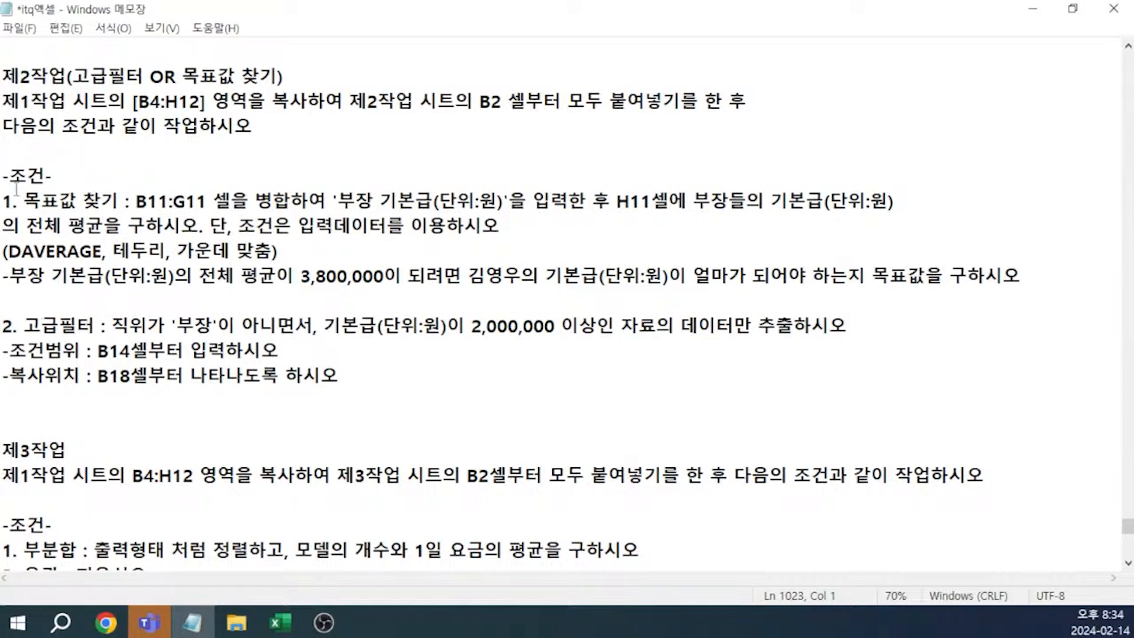
key(alt+Tab)
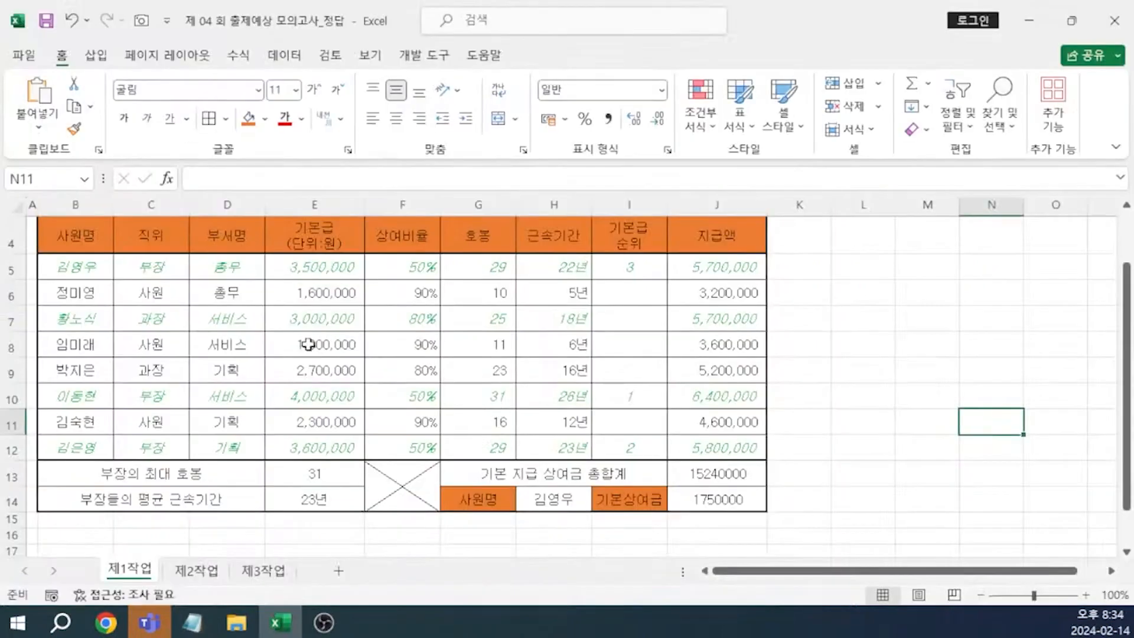
click(260, 308)
scroll(172, 300, up, 1)
drag(76, 324, 546, 525)
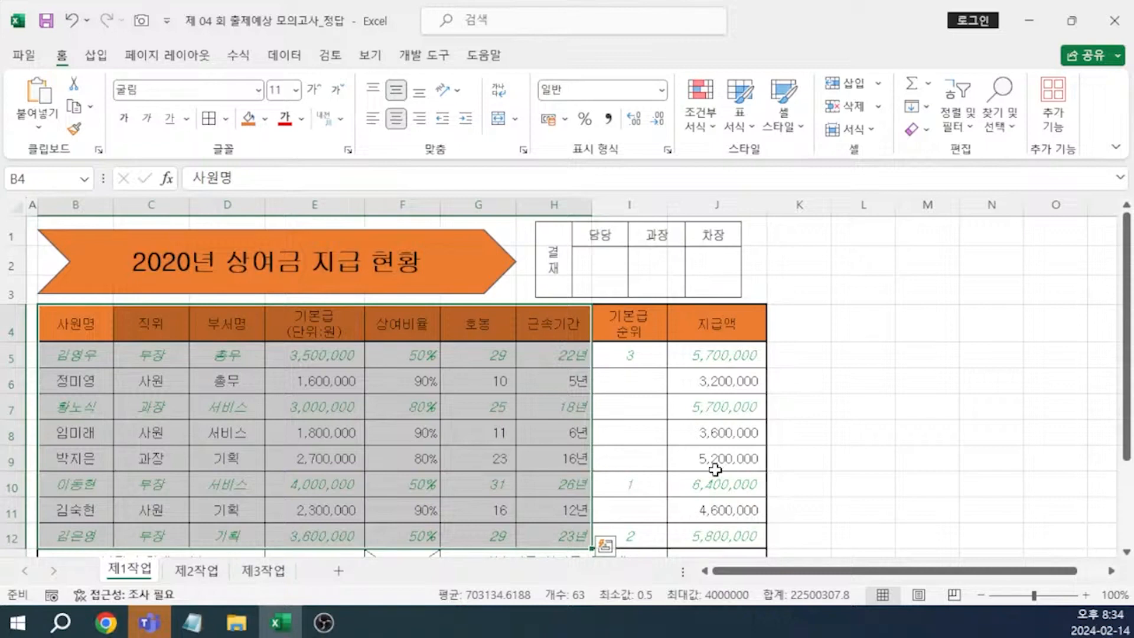
key(ctrl+c)
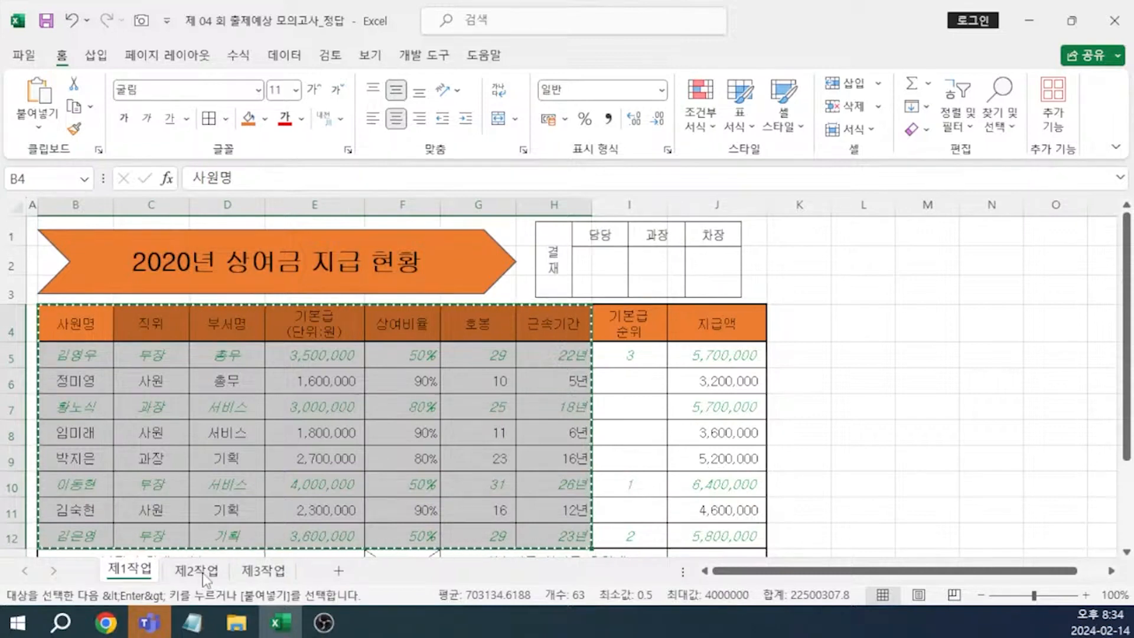
Paste the copied table at B2 of the 제2작업 sheet, transferring the source column widths before the contents.
click(204, 574)
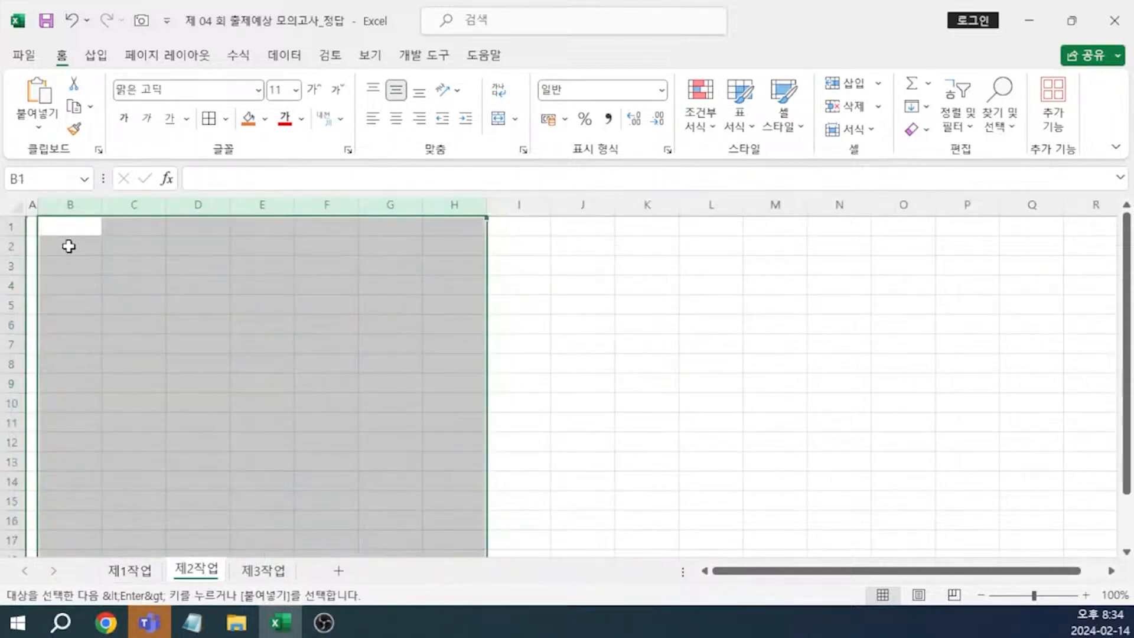
click(68, 246)
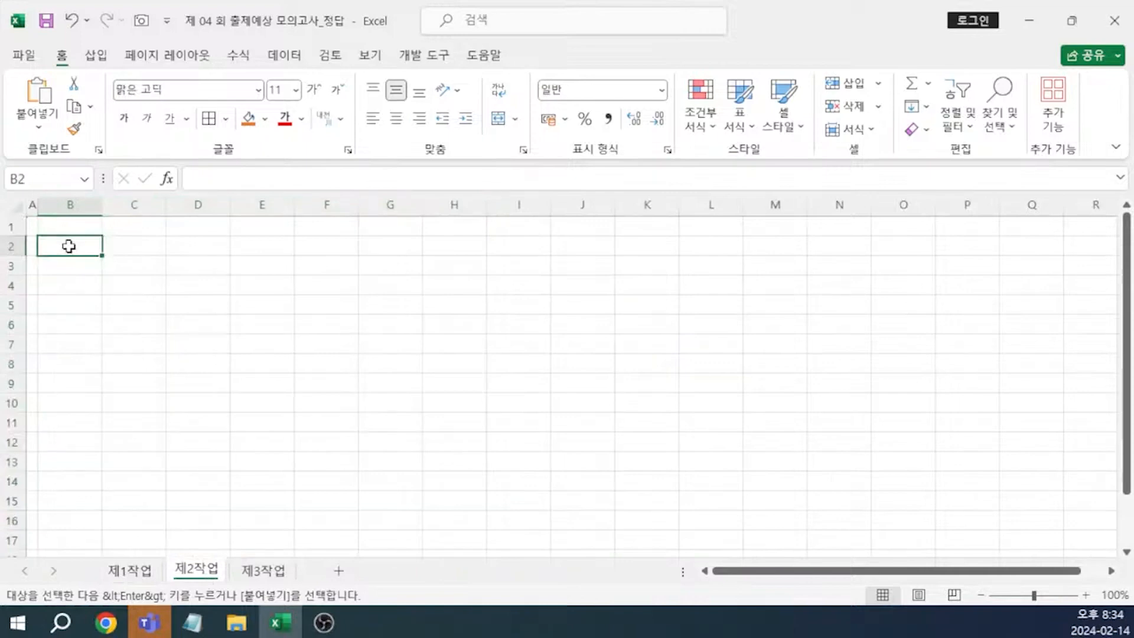
key(ctrl+v)
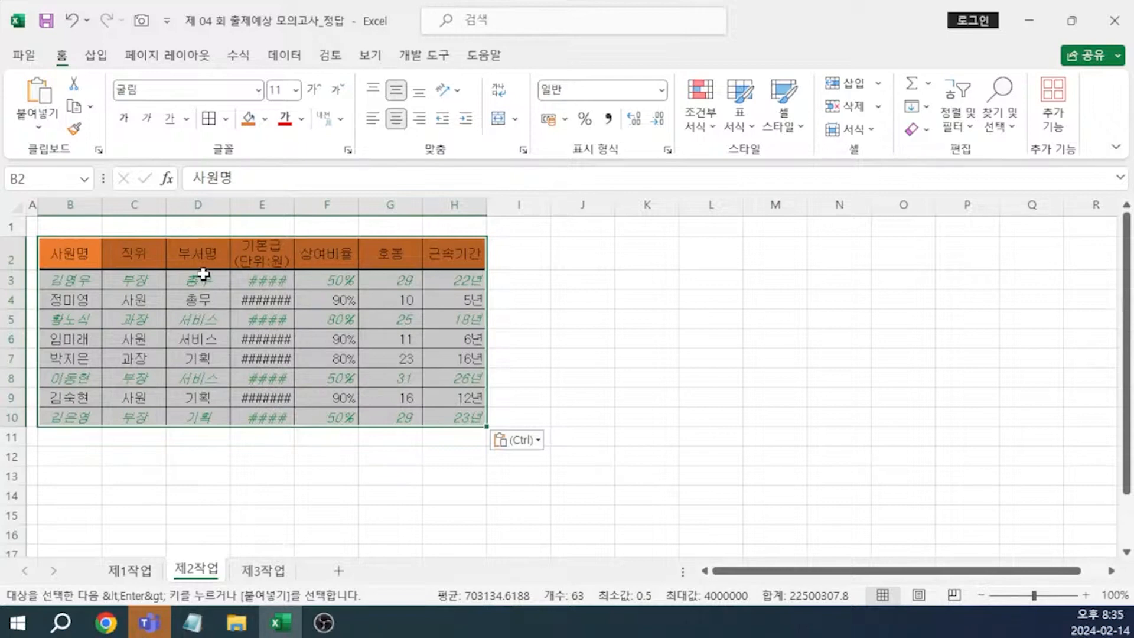
key(ctrl+z)
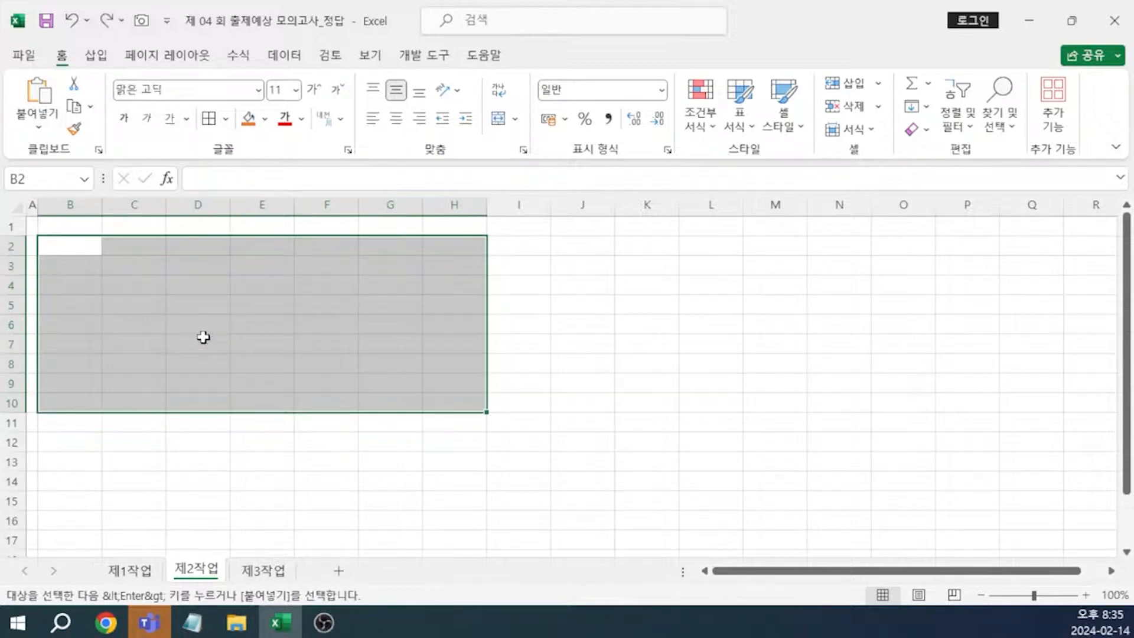
click(39, 128)
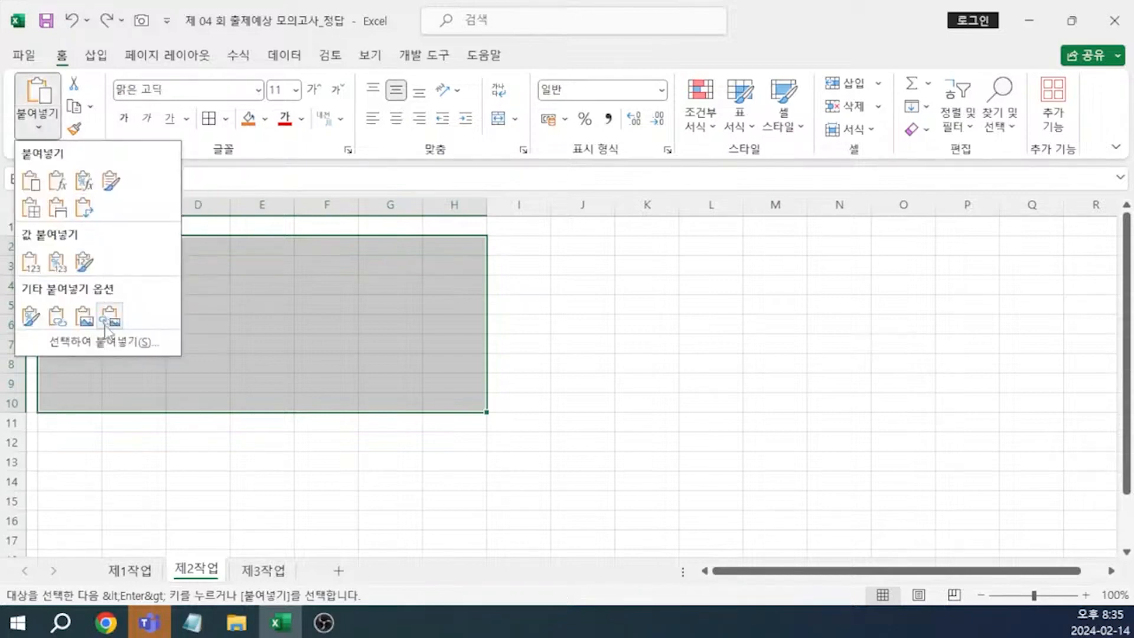
click(105, 342)
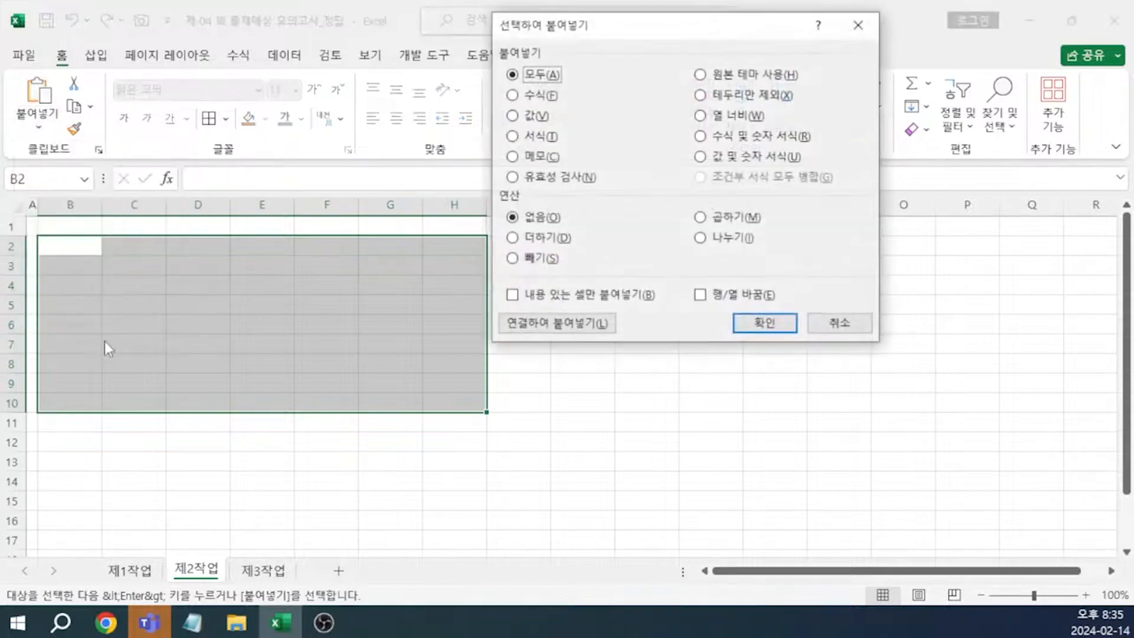
click(701, 116)
click(765, 323)
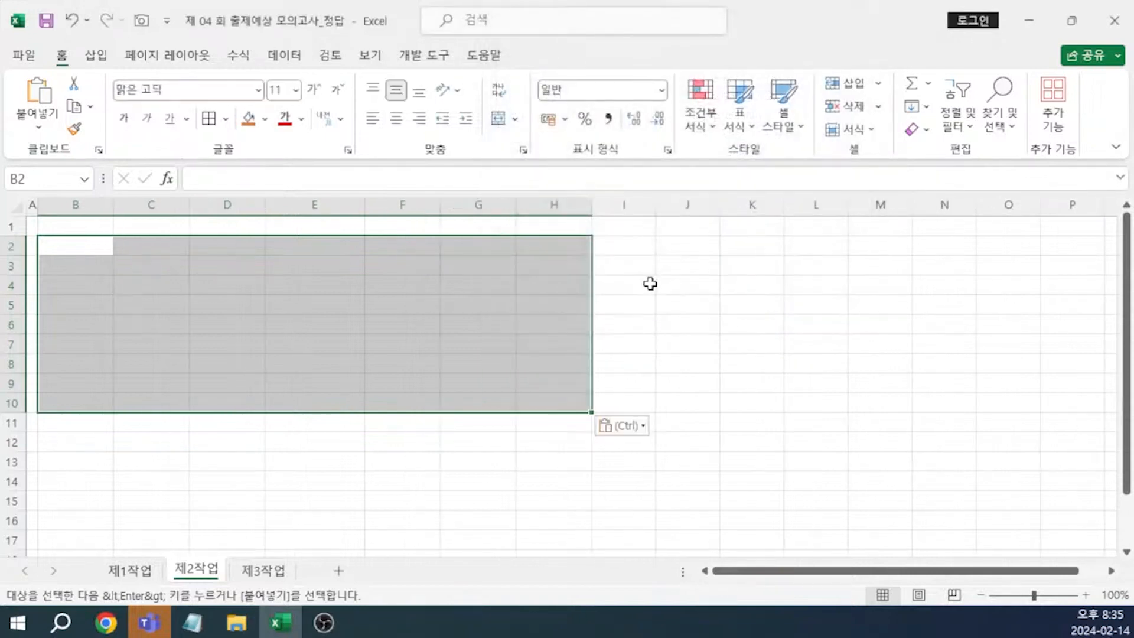
text(사원명	직위	부서명	기본급(단위:원)	상여비율	호봉	근속기간 김영우	부장	총무	3,500,000	50%	29	22년 정미영	사원	총무	1,600,000	90%	10	5년 황노식	과장	서비스	3,000,000	80%	25	18년 임미래	사원	서비스	1,800,000	90%	11	6년 박지은	과장	기획	2,700,000	80%	23	16년 이동현	부장	서비스	4,000,000	50%	31	26년 김숙현	사원	기획	2,300,000	90%	16	12년 김은영	부장	기획	3,800,000	50%	29	23년)
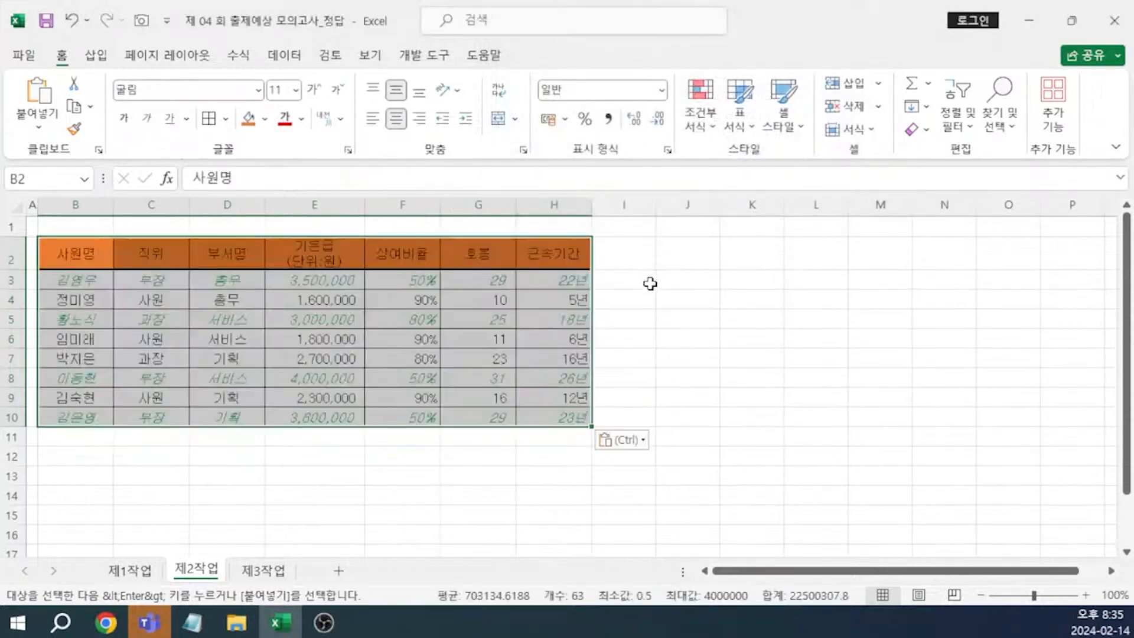
click(832, 329)
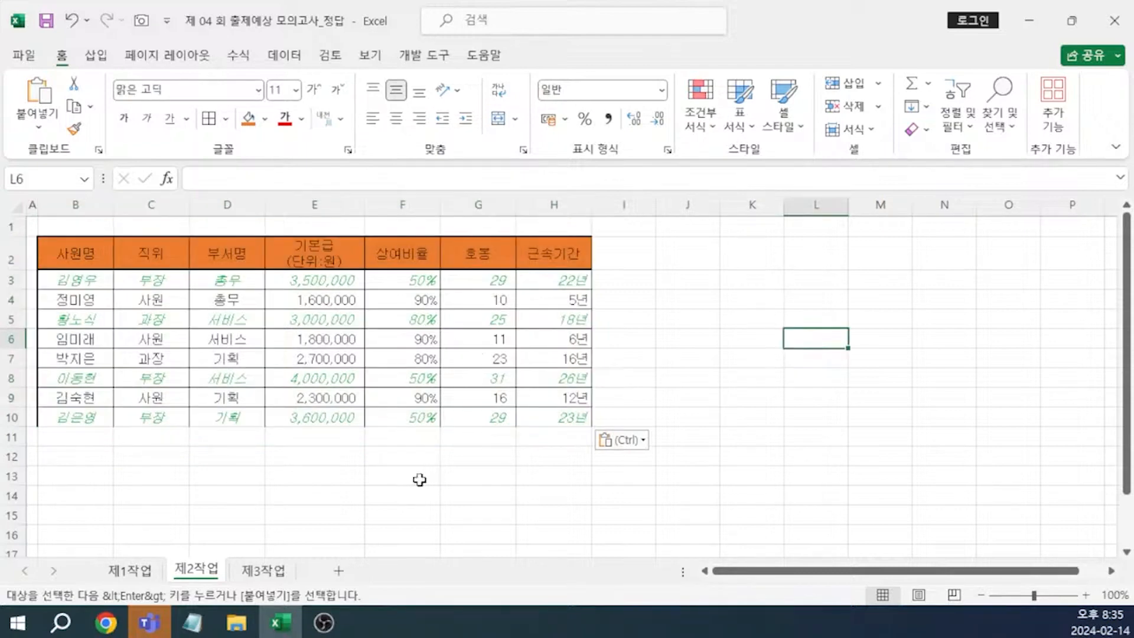
Check the goal-seek instructions in Notepad, merge and center B11:G11 in Excel, and enter the label "부장 기본급(단위:원)의 전체 평균".
click(193, 622)
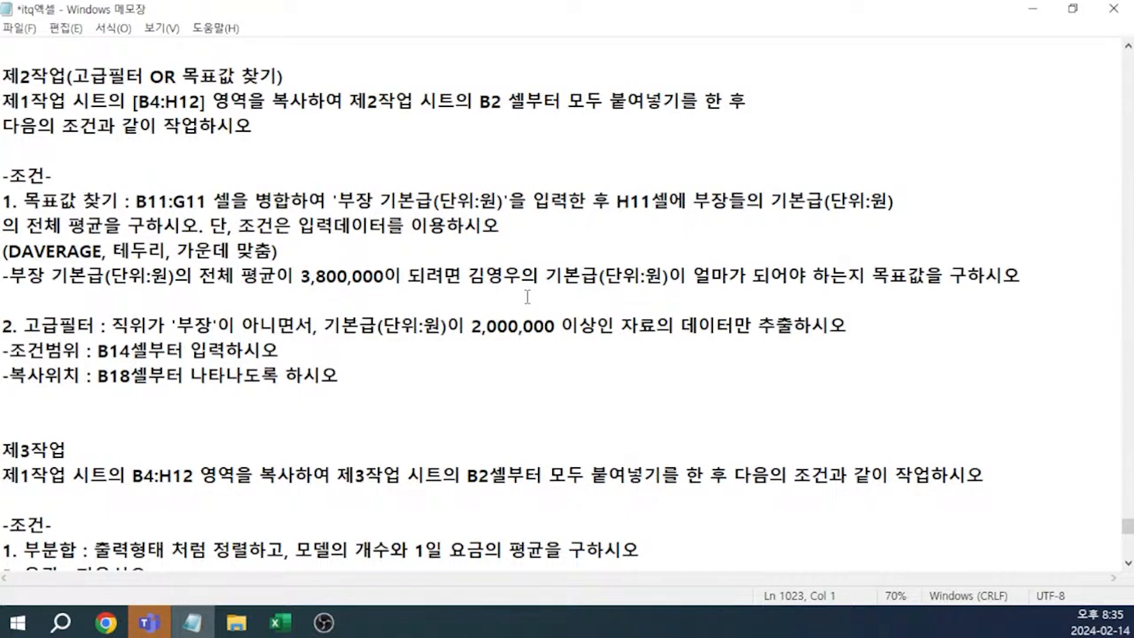
key(alt+Tab)
drag(77, 436, 448, 430)
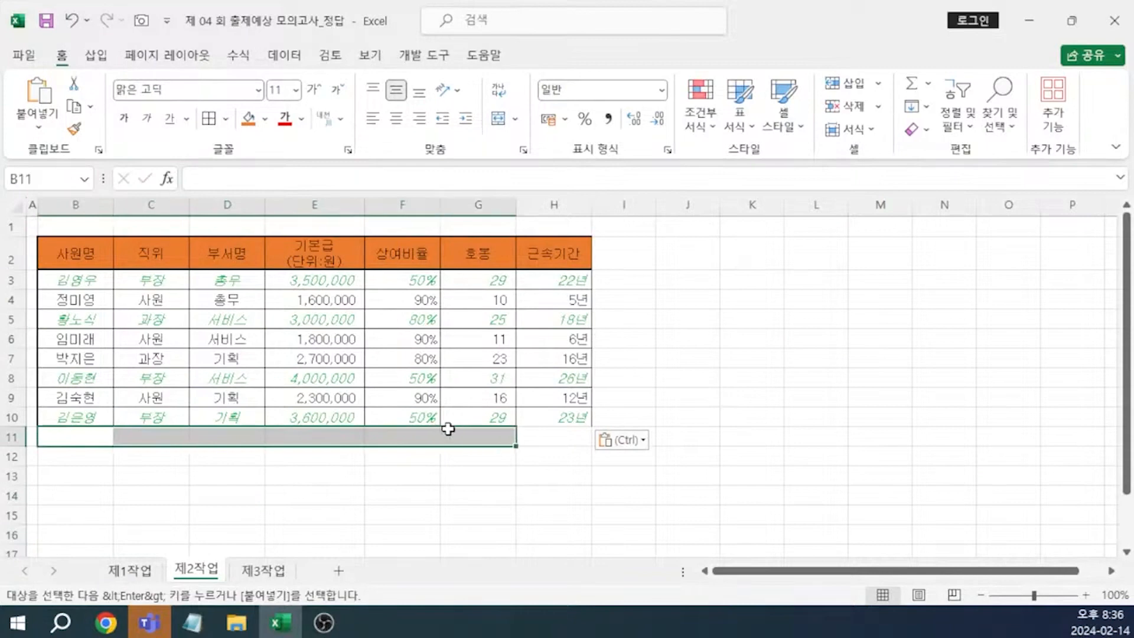
click(498, 120)
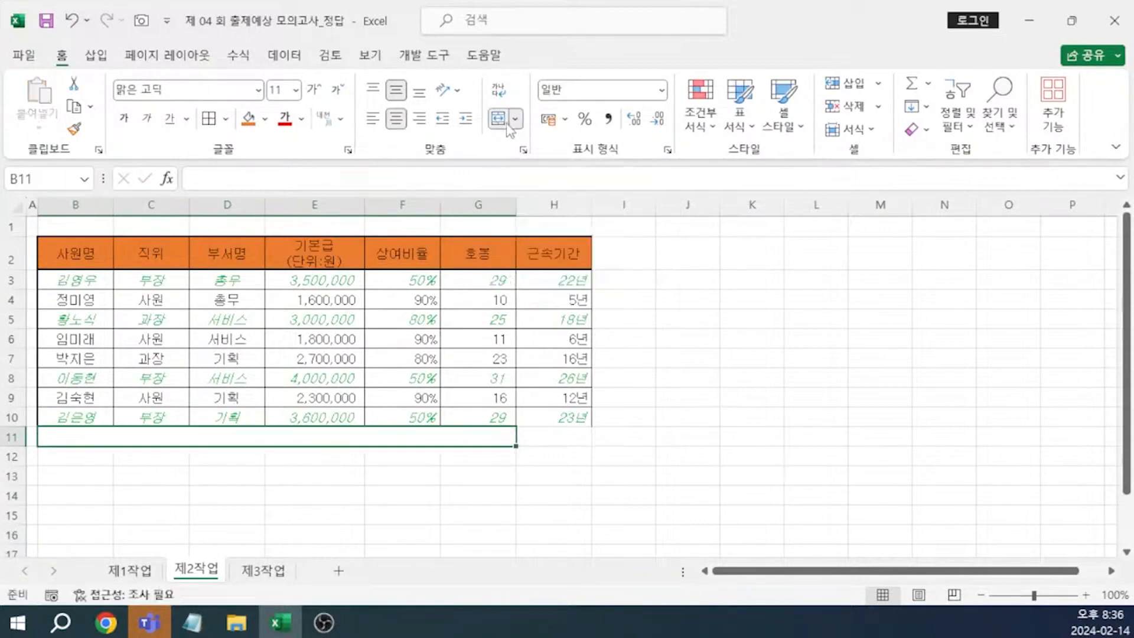
text(부장 기본급(단ㅇ)
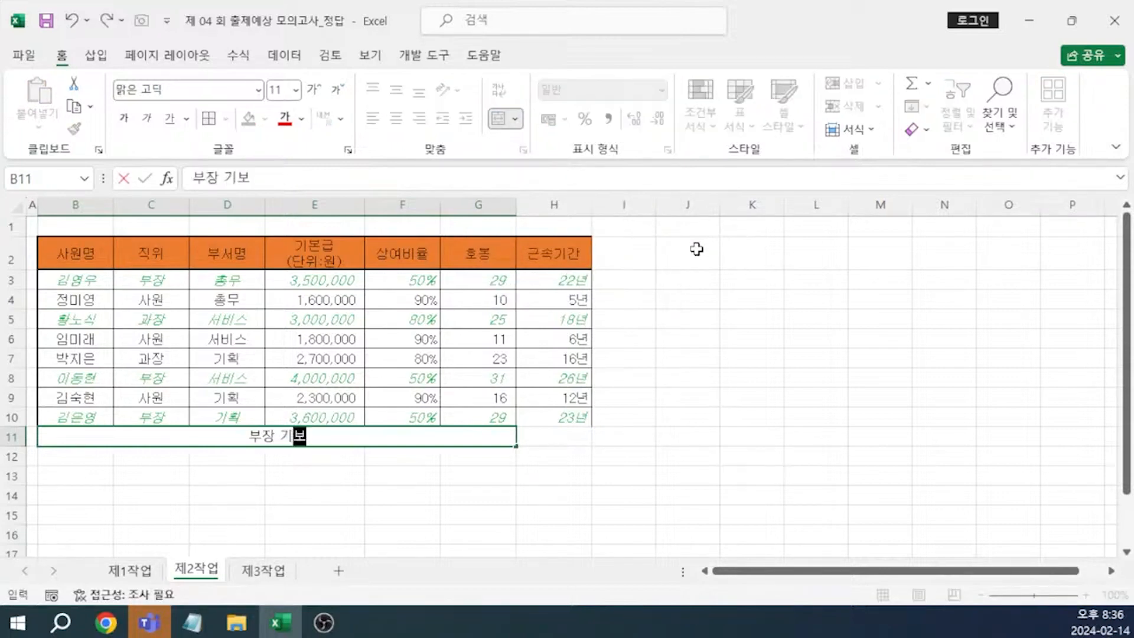
text(위:원))
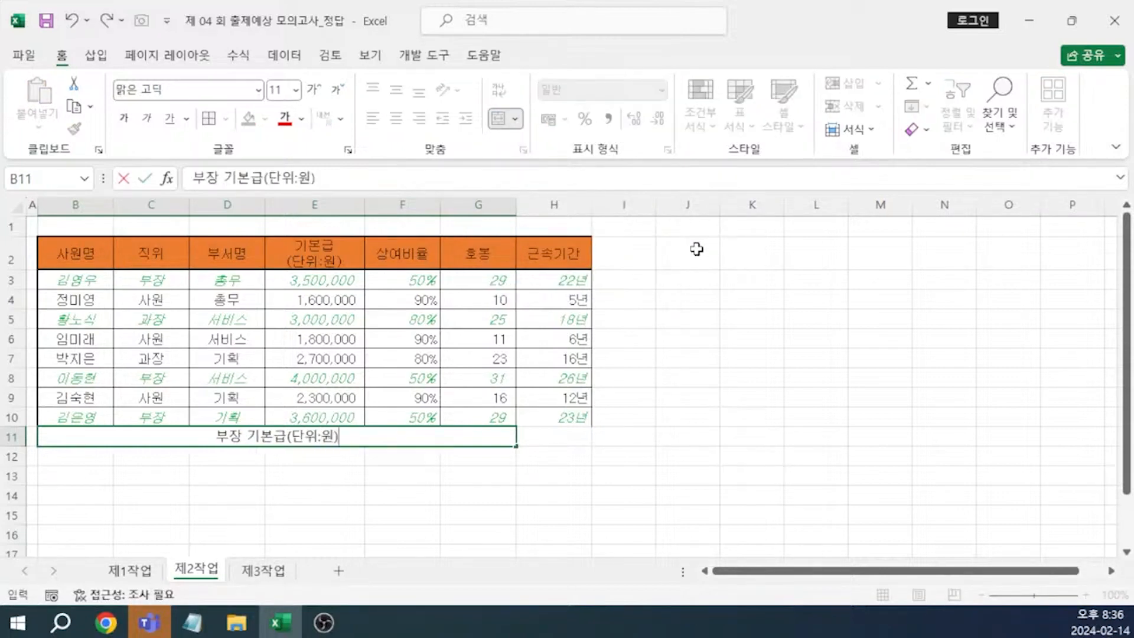
text(의 전체 평균)
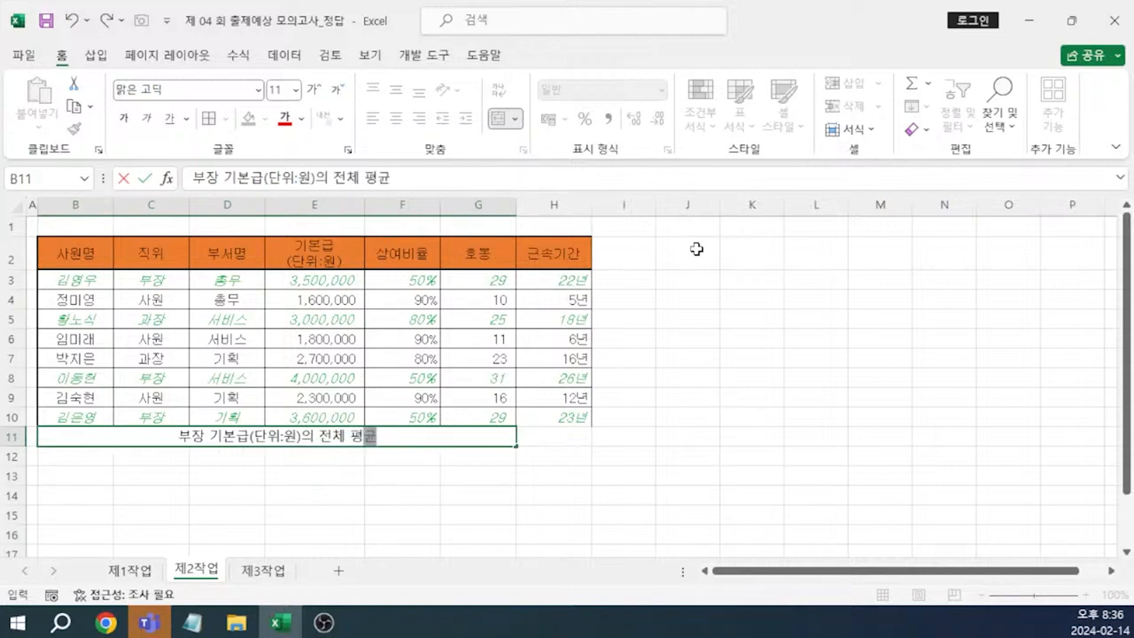
key(Tab)
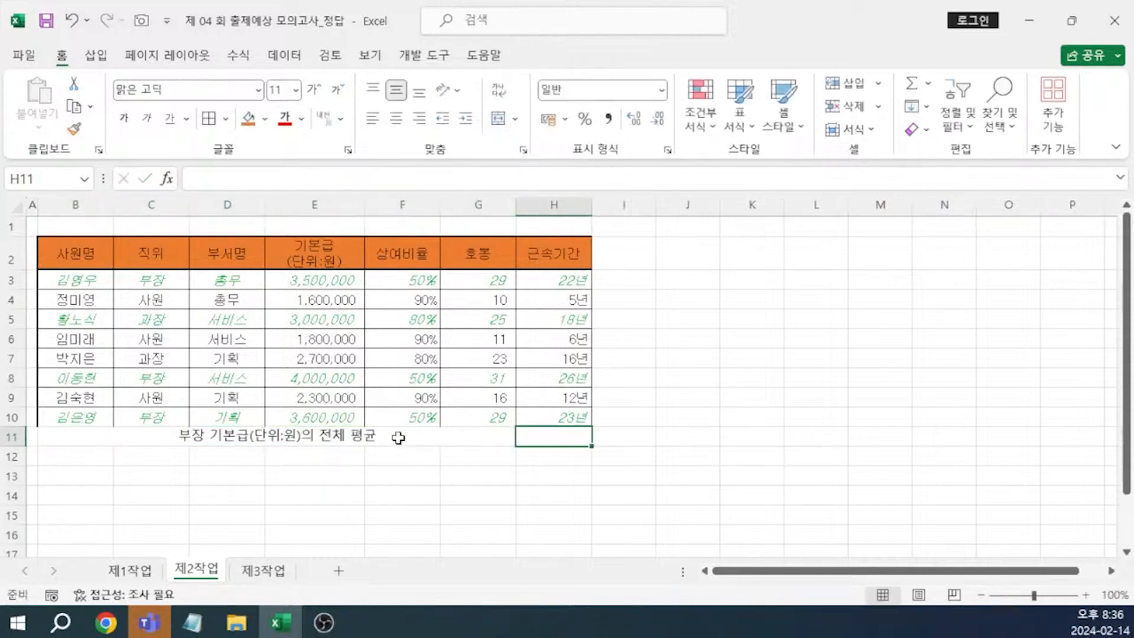
Add borders to B11:H11 and center-align cell H11.
drag(399, 438, 539, 435)
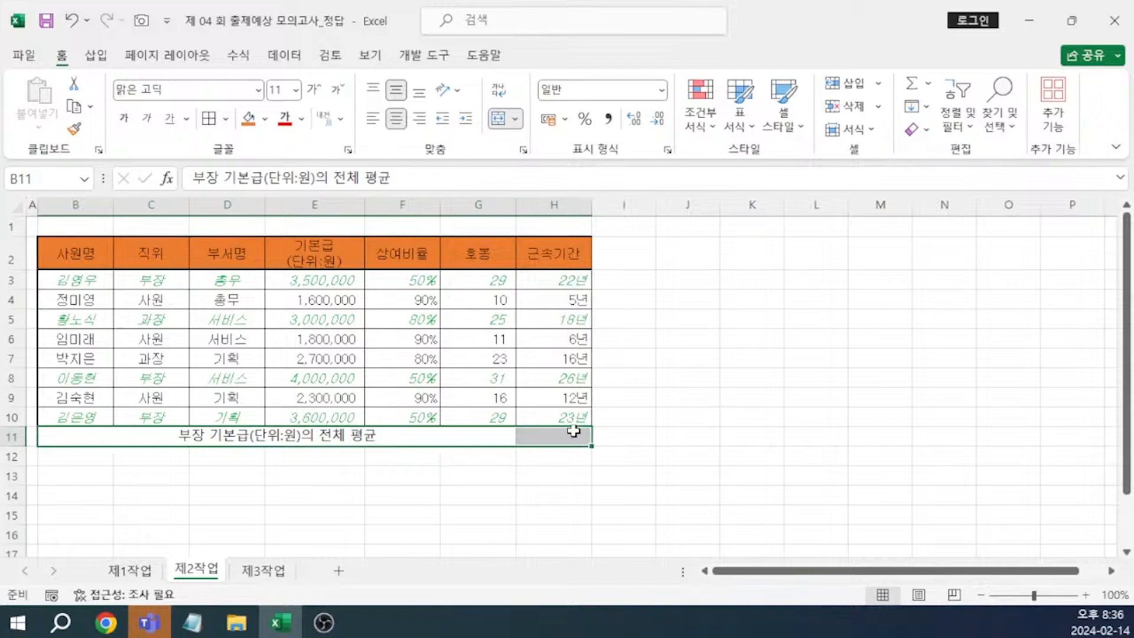
click(212, 118)
click(688, 395)
click(567, 440)
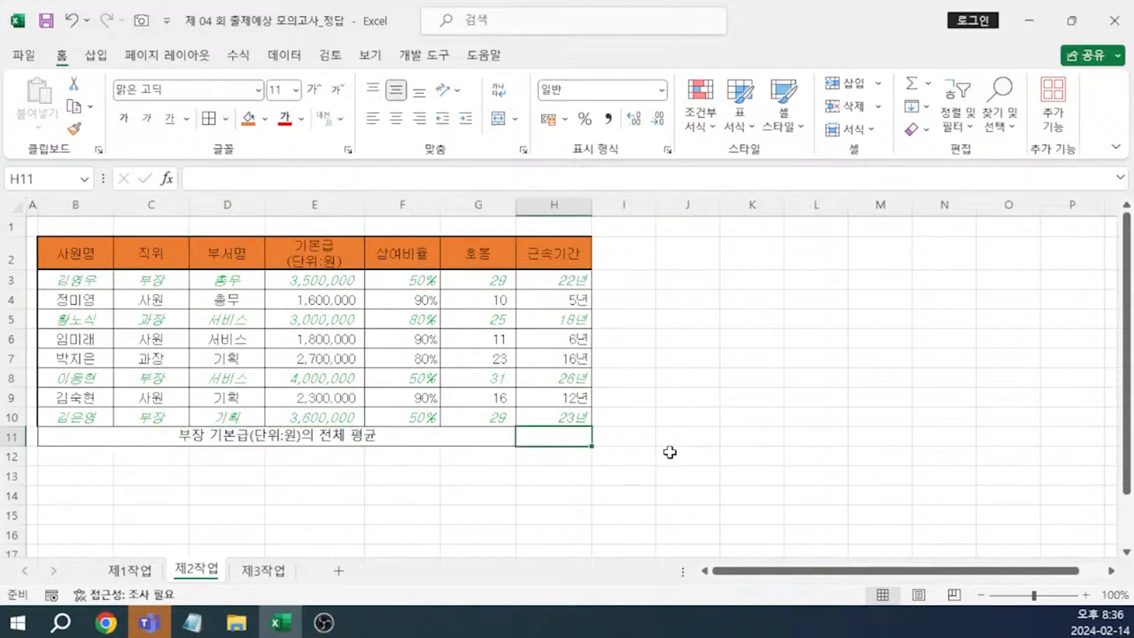
click(396, 119)
Calculate the average 부장 base salary in H11 with =DAVERAGE(B2:H10,4,C2:C3).
text(=DAVERAGE()
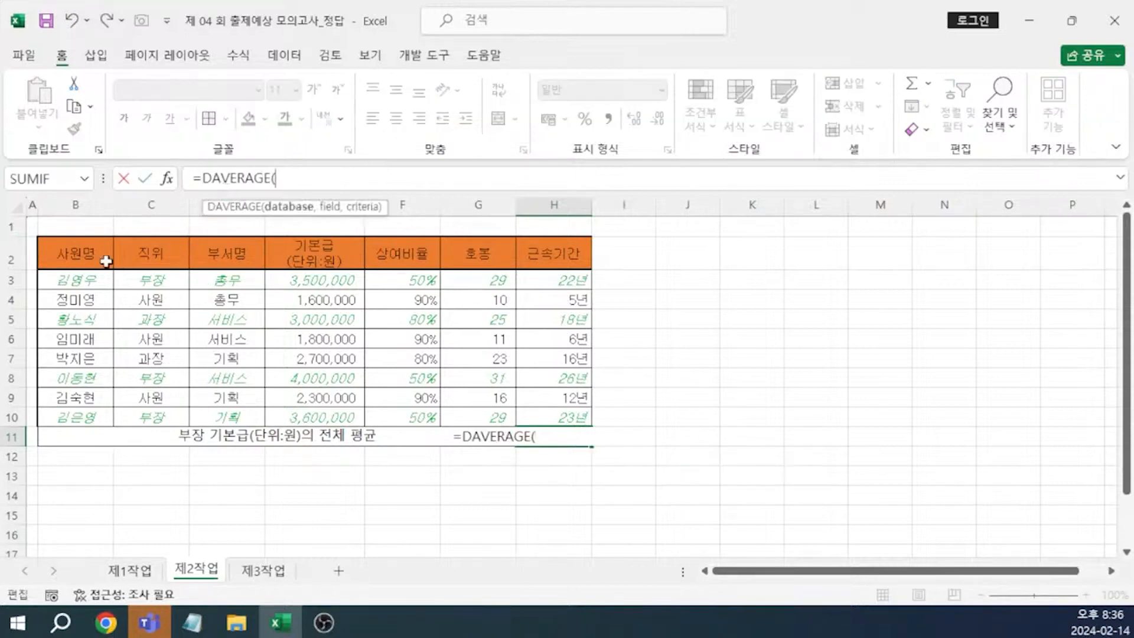
drag(79, 251, 534, 416)
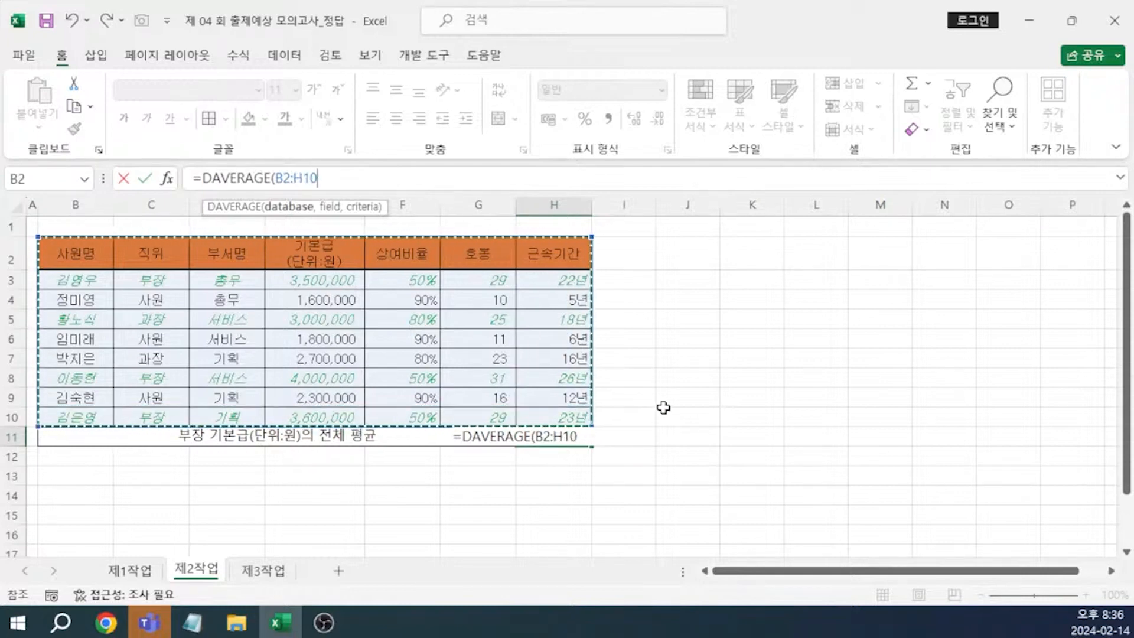
text(,)
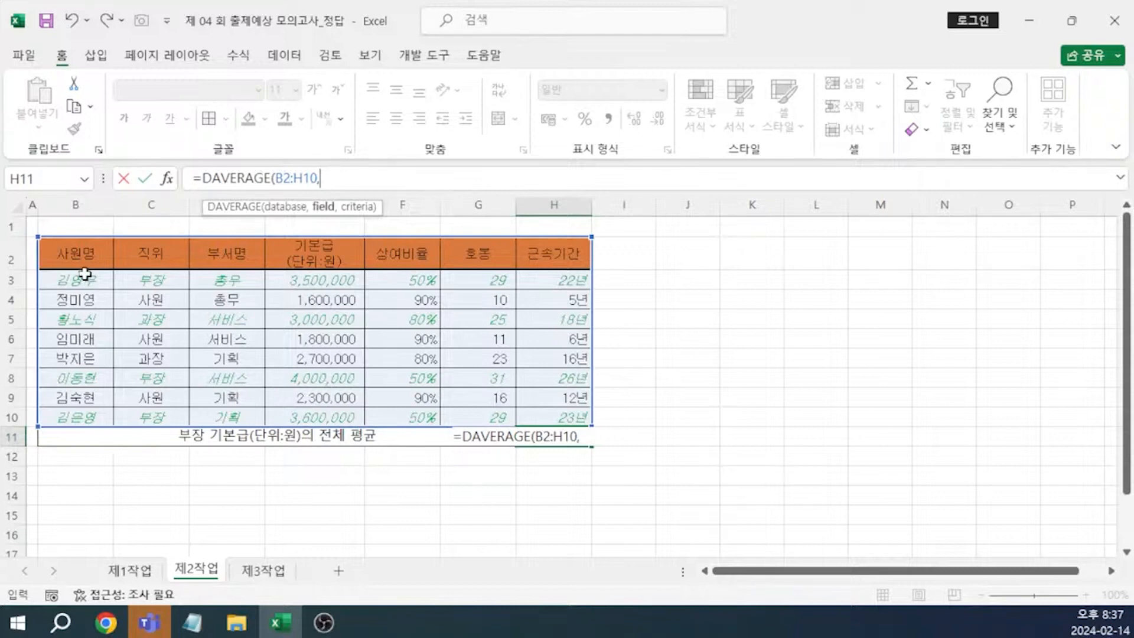
text(4,)
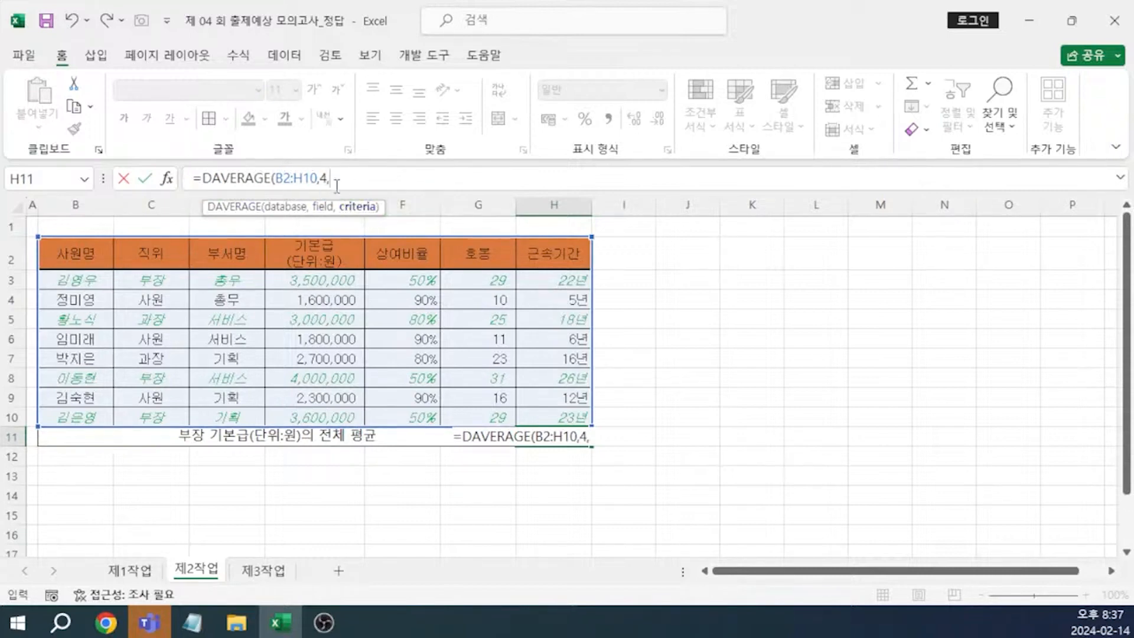
drag(150, 258, 148, 283)
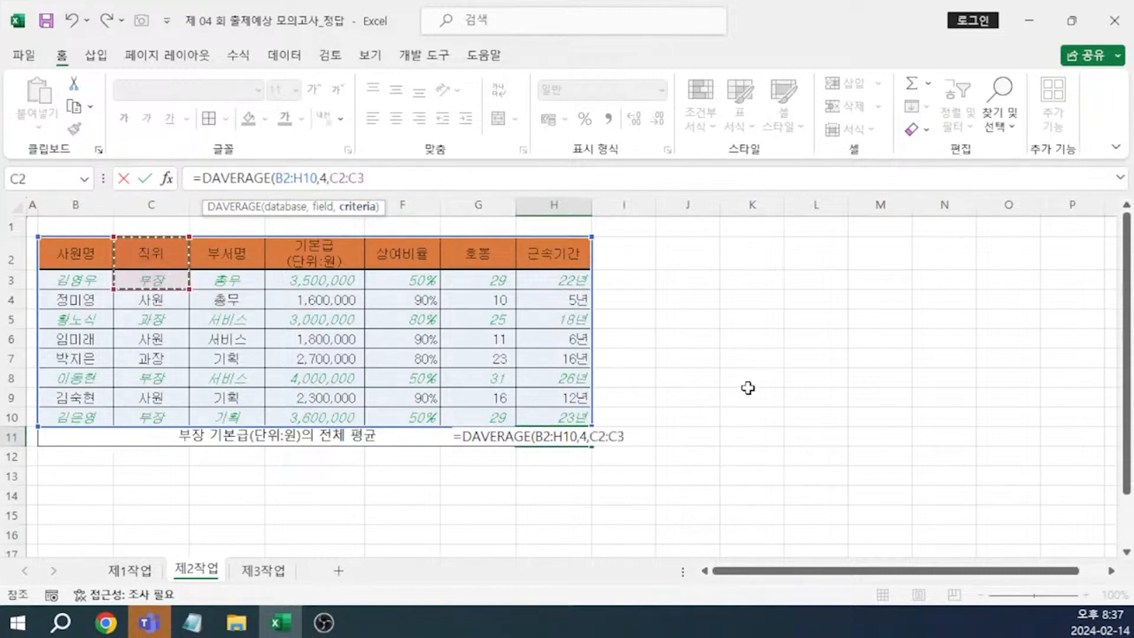
text())
key(Return)
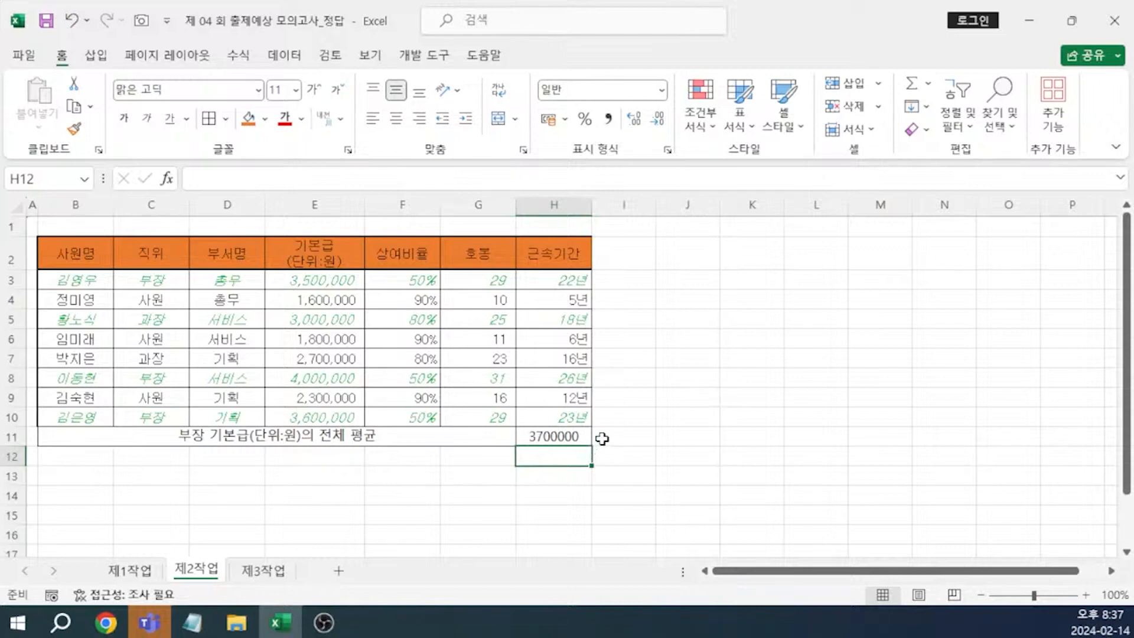
Run Goal Seek on H11 with a target value of 3800000 by changing cell E3, and accept the solution.
click(566, 438)
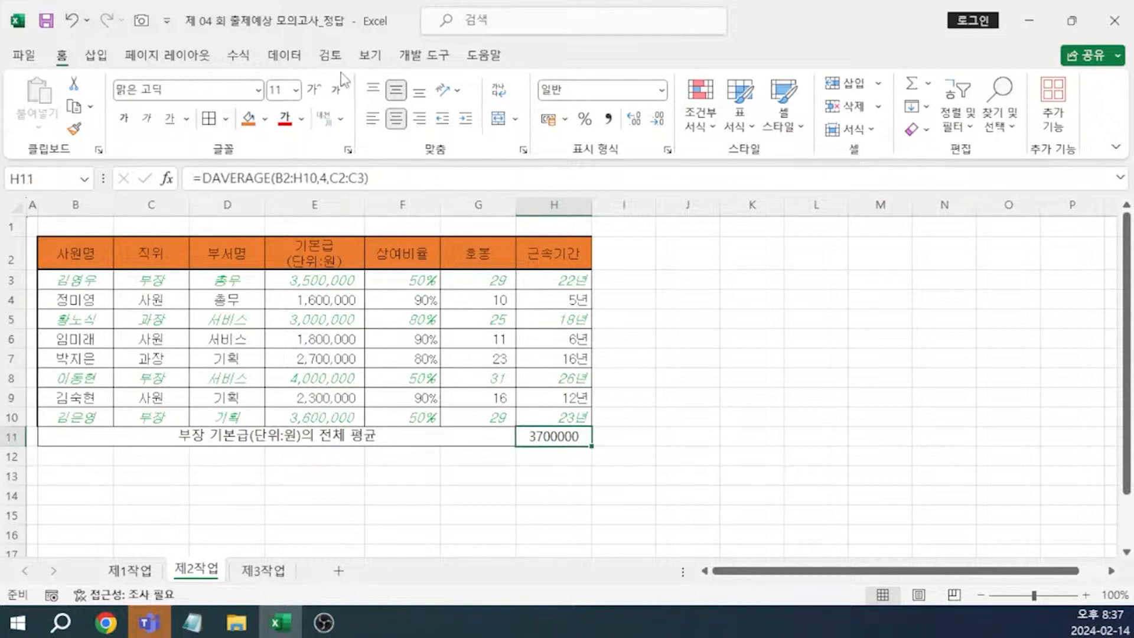
click(290, 56)
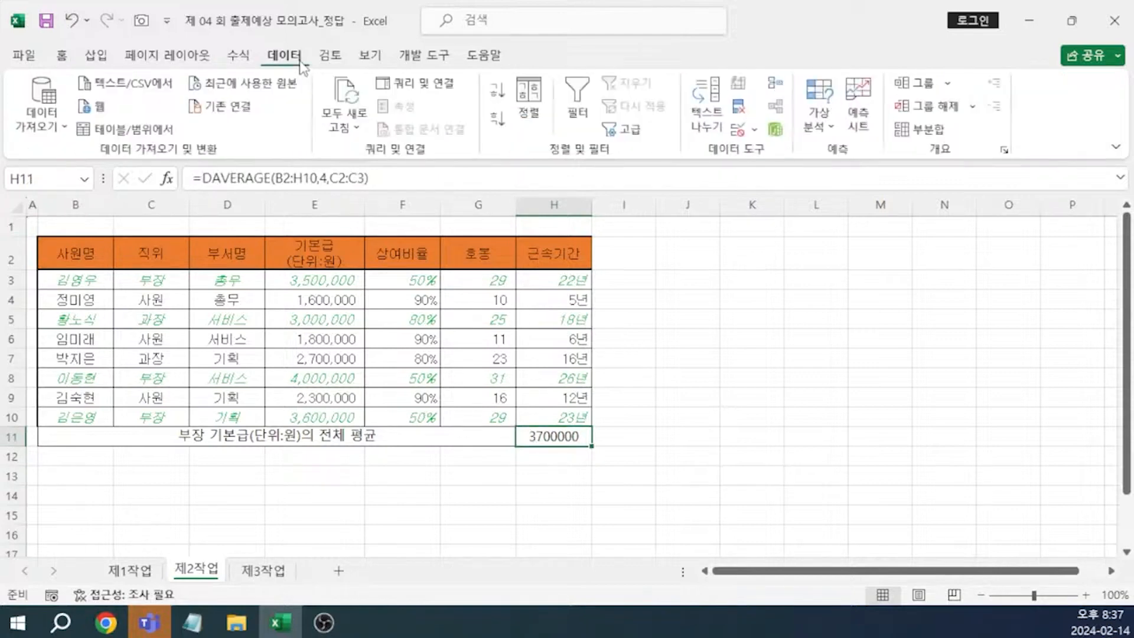
click(830, 123)
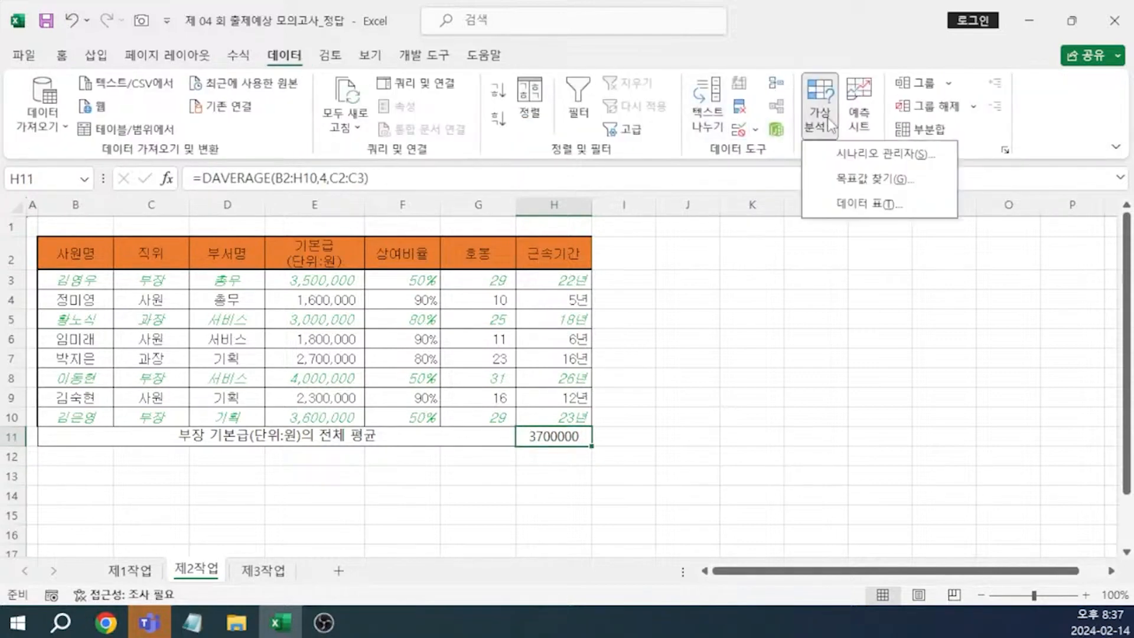
click(874, 179)
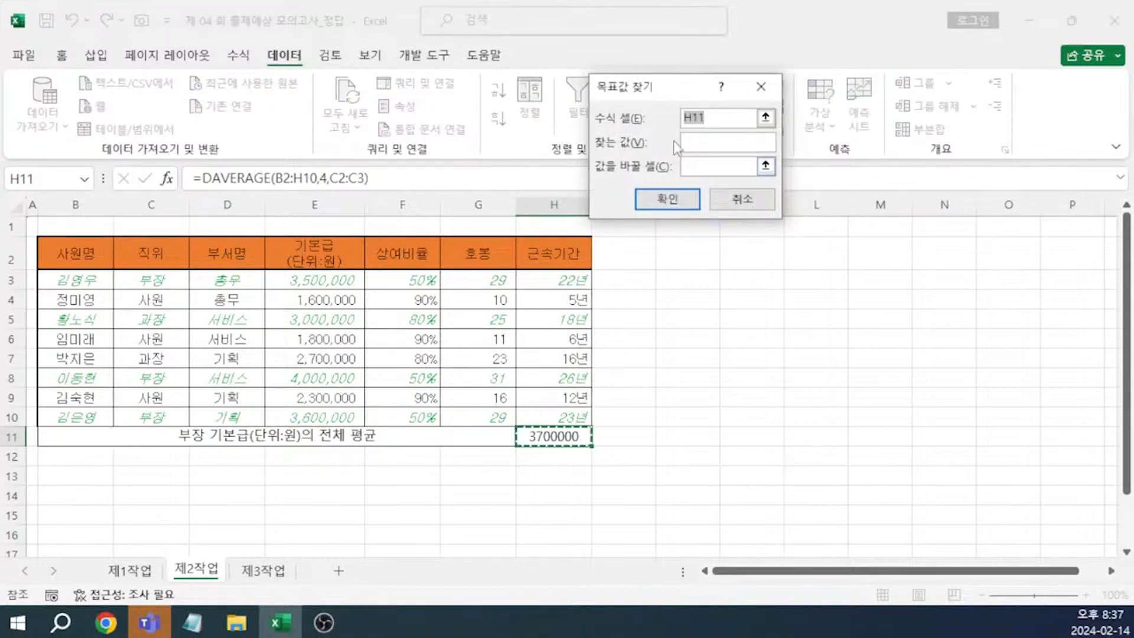
click(688, 142)
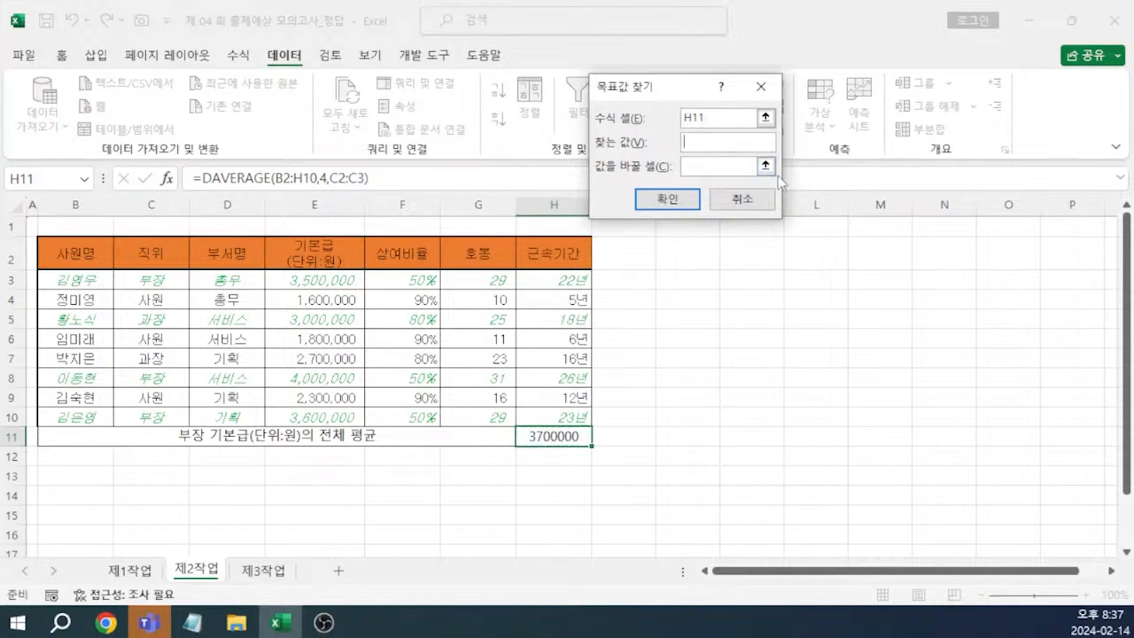
text(3800000)
click(718, 168)
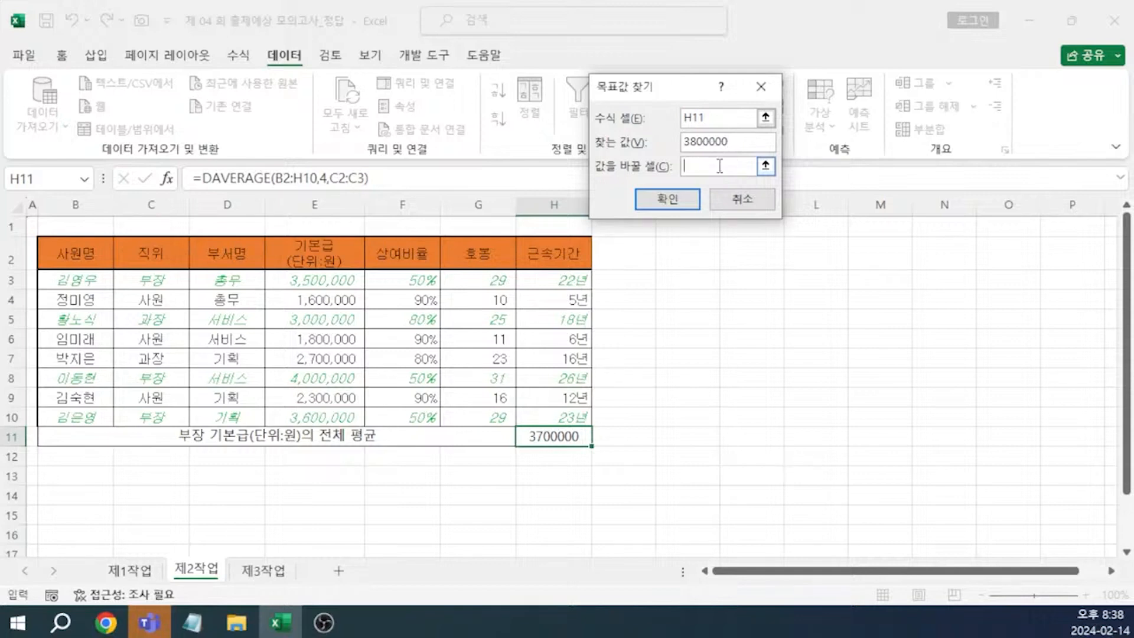
click(345, 283)
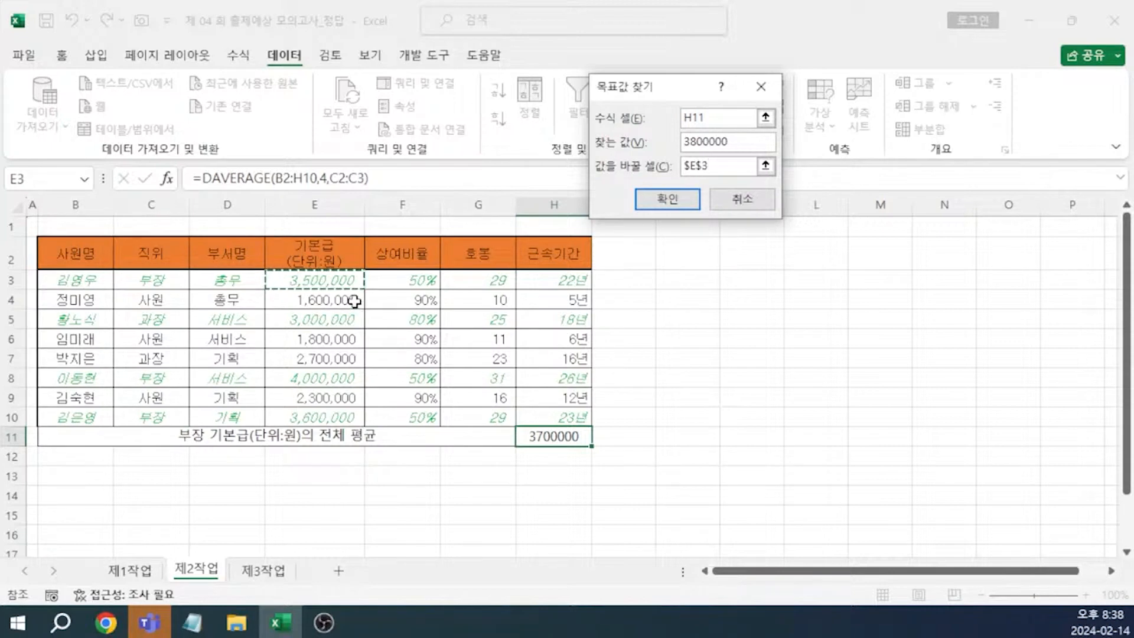
click(666, 200)
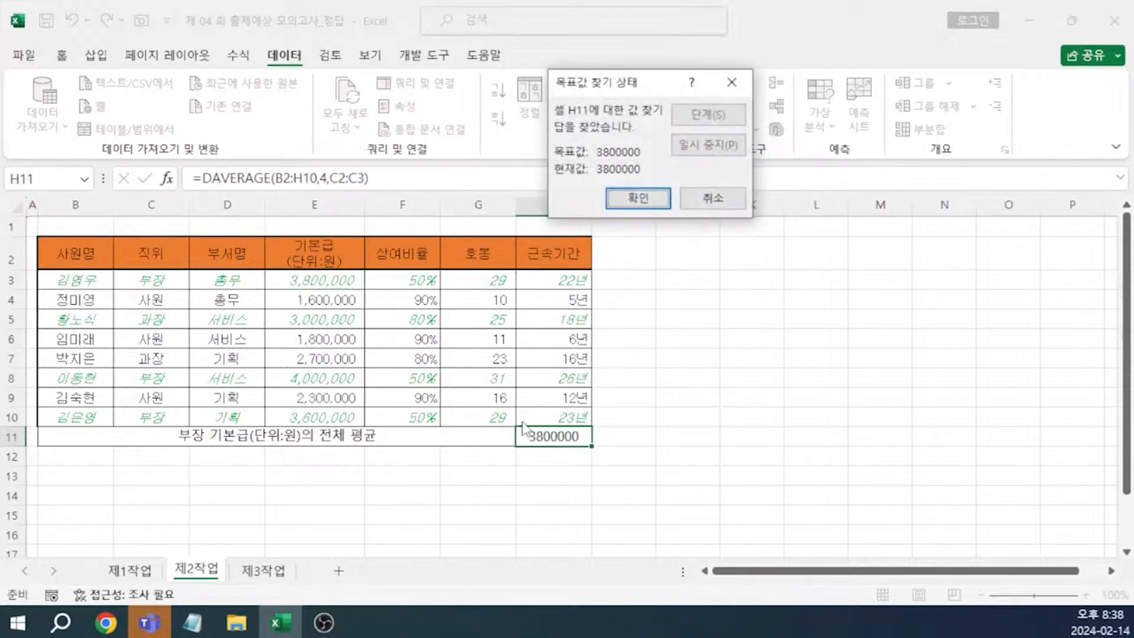
key(Return)
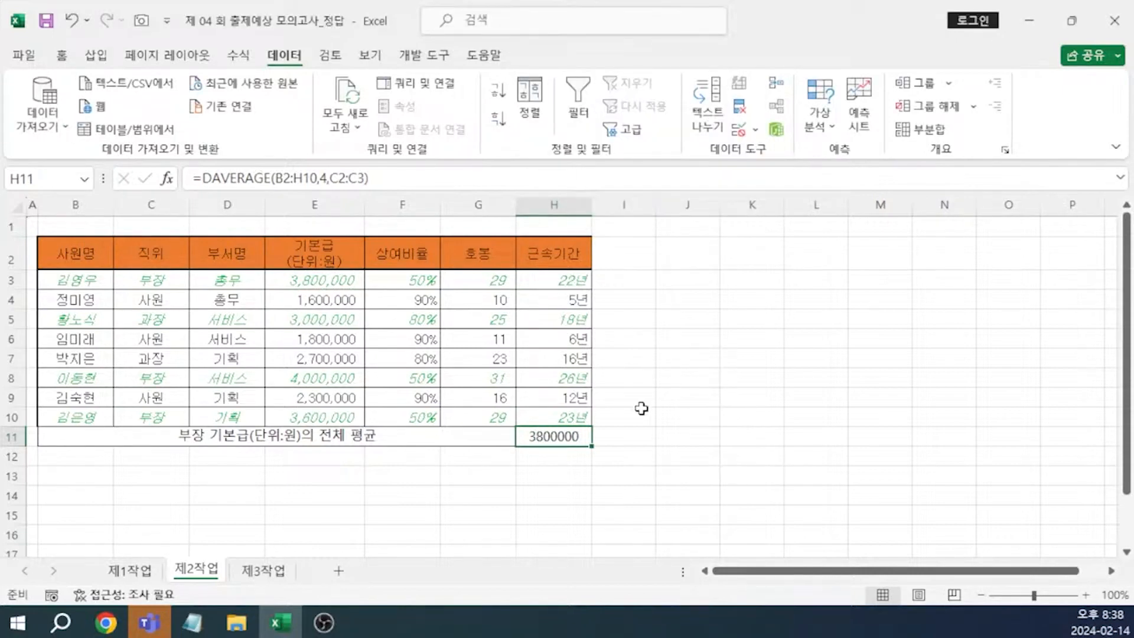
click(723, 384)
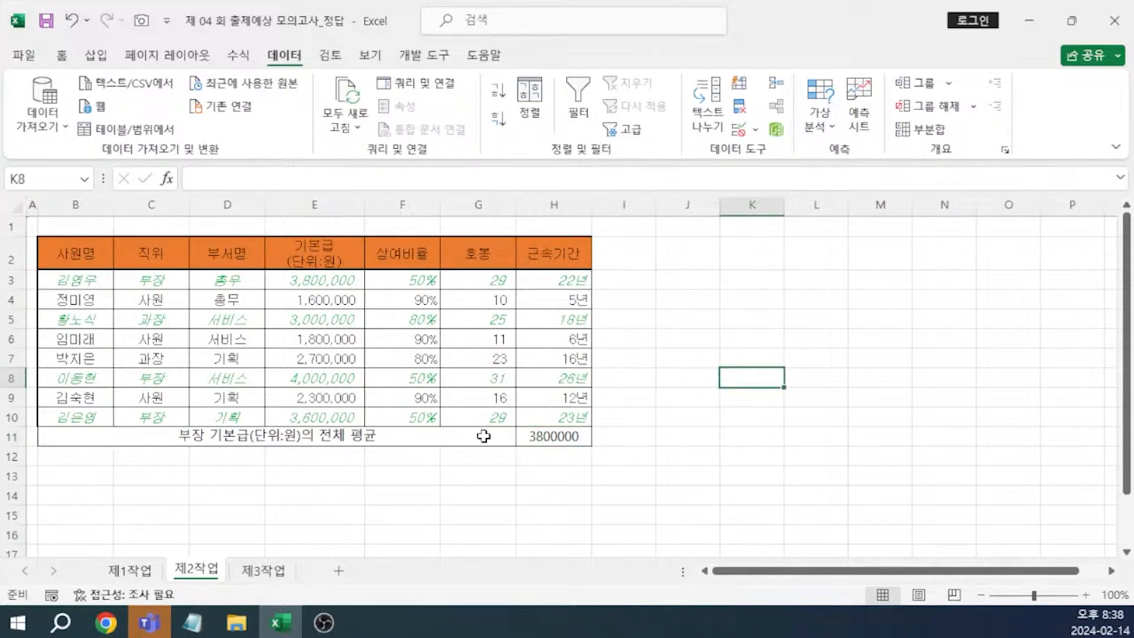
Check the advanced filter instructions in Notepad, return to Excel, and copy the 직위 and 기본급(단위:원) headers to B14 and C14.
mouse_move(202, 625)
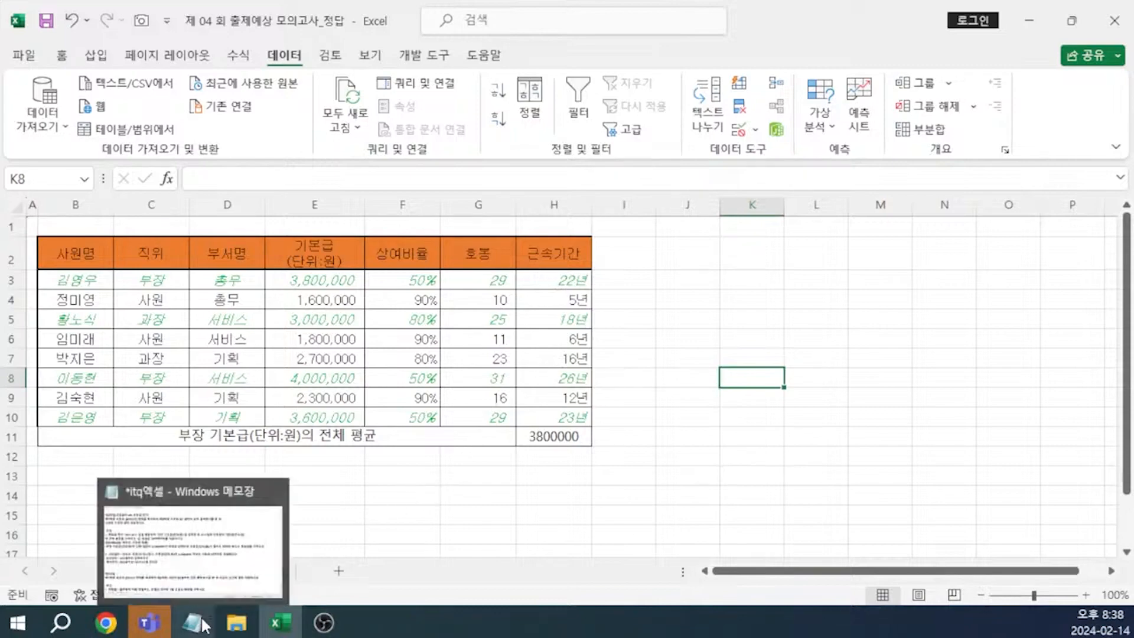
click(202, 625)
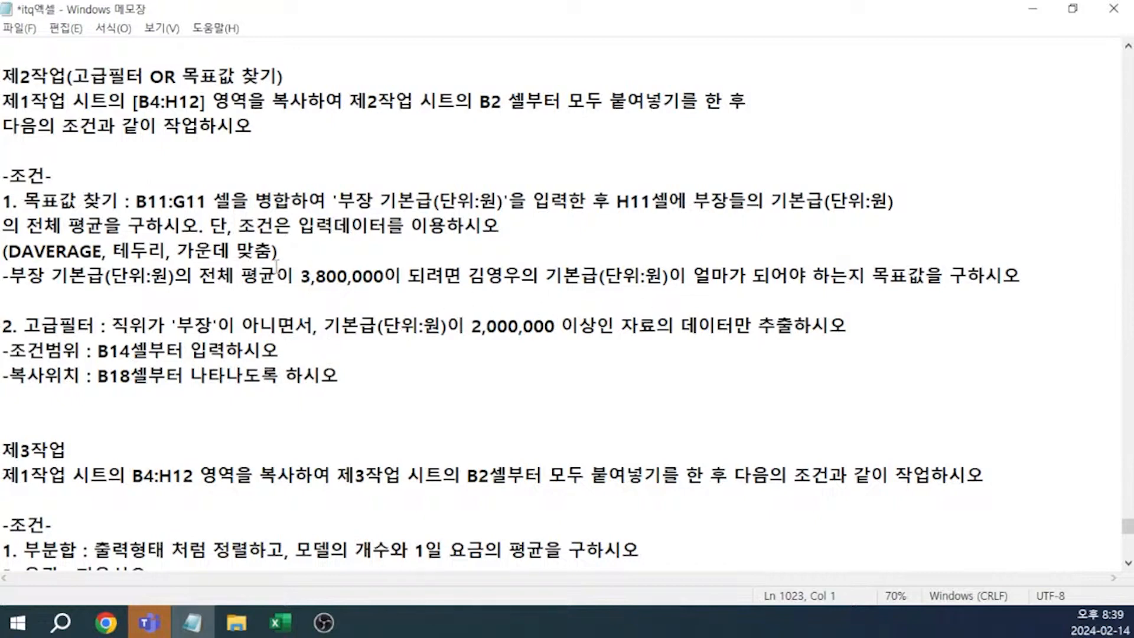
key(alt+Tab)
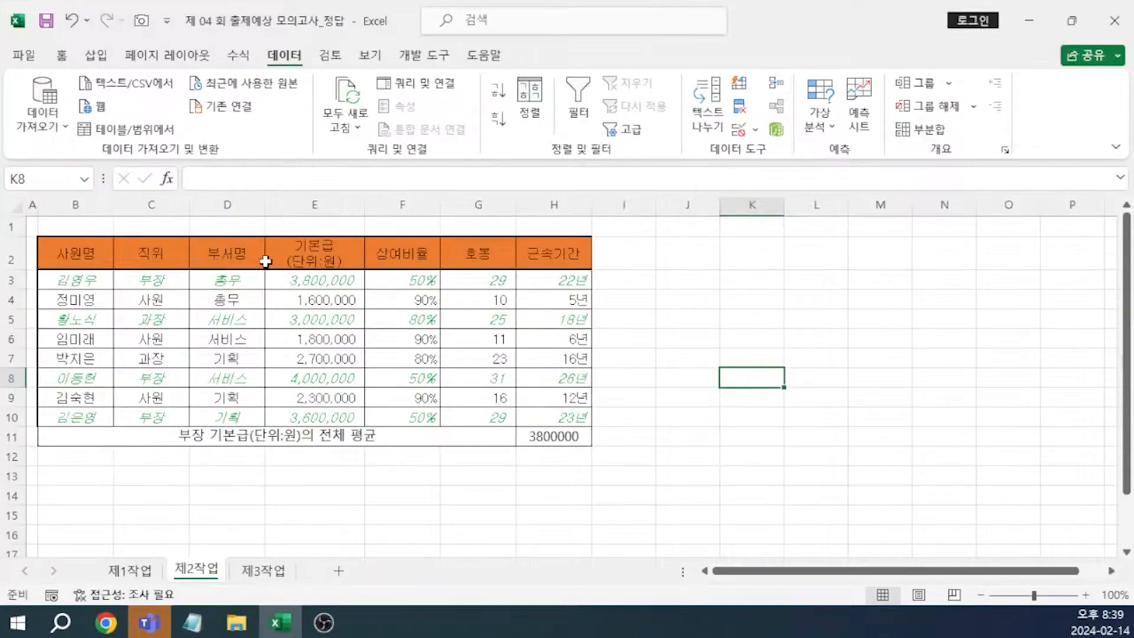
click(160, 259)
key(ctrl+c)
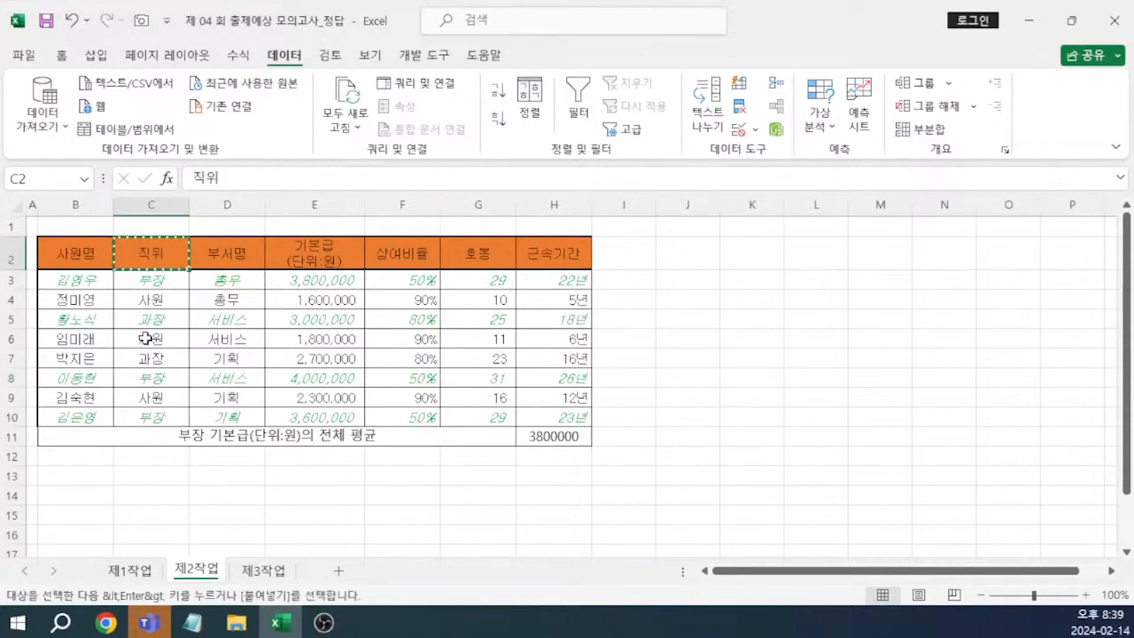
click(82, 500)
key(ctrl+v)
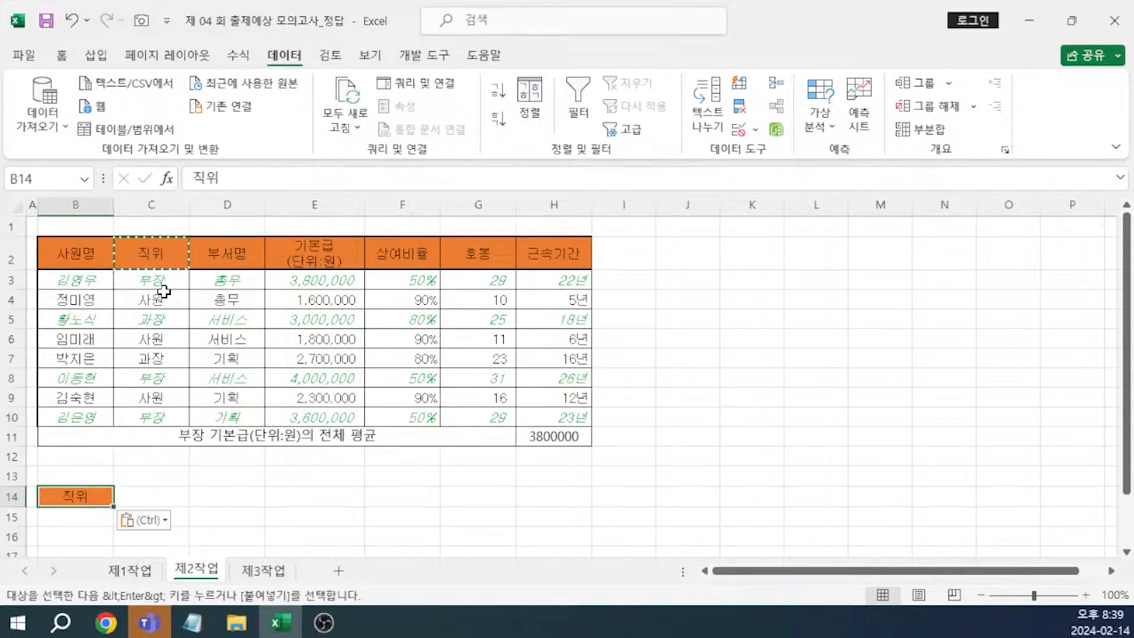
click(308, 259)
key(ctrl+c)
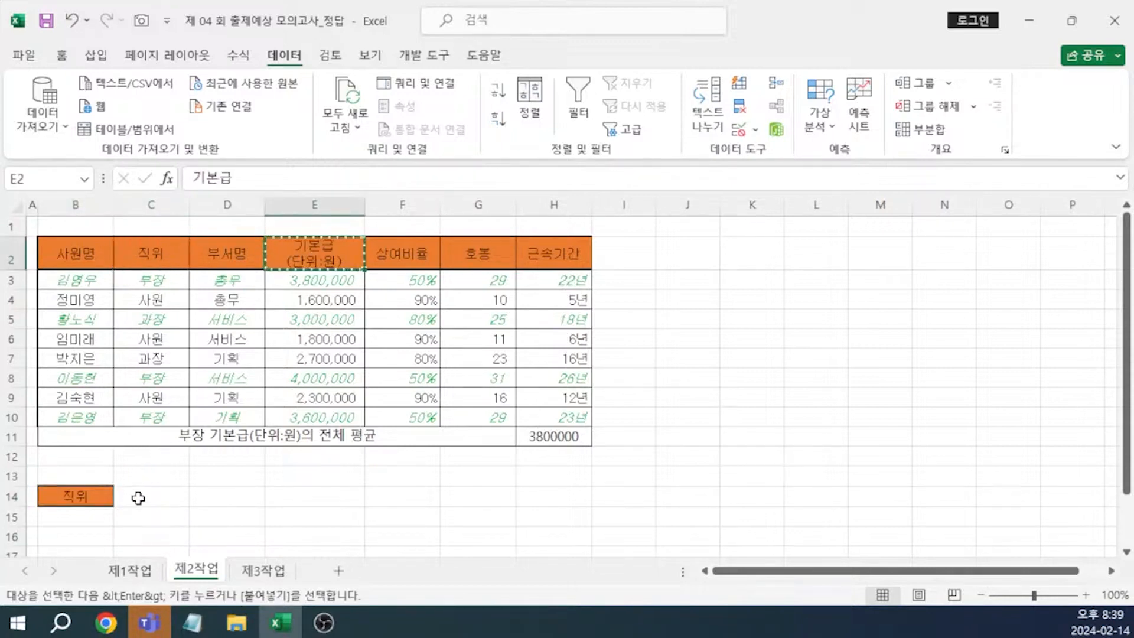
click(148, 498)
key(ctrl+v)
Enter the filter criteria <>부장 in B15 and >=2000000 in C15.
click(84, 532)
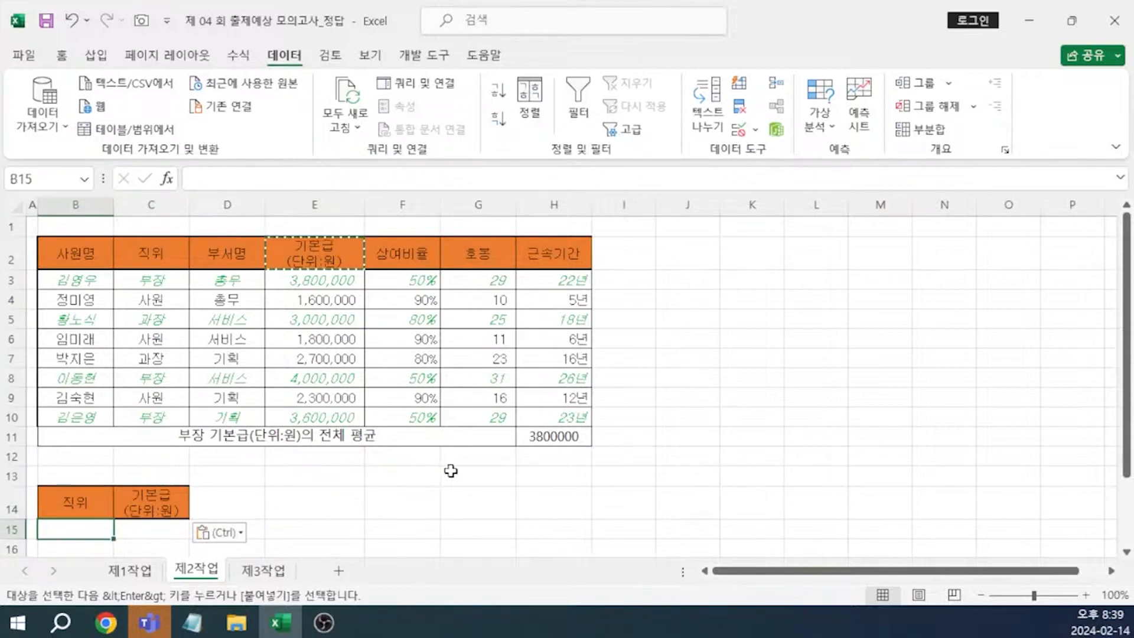
text(<)
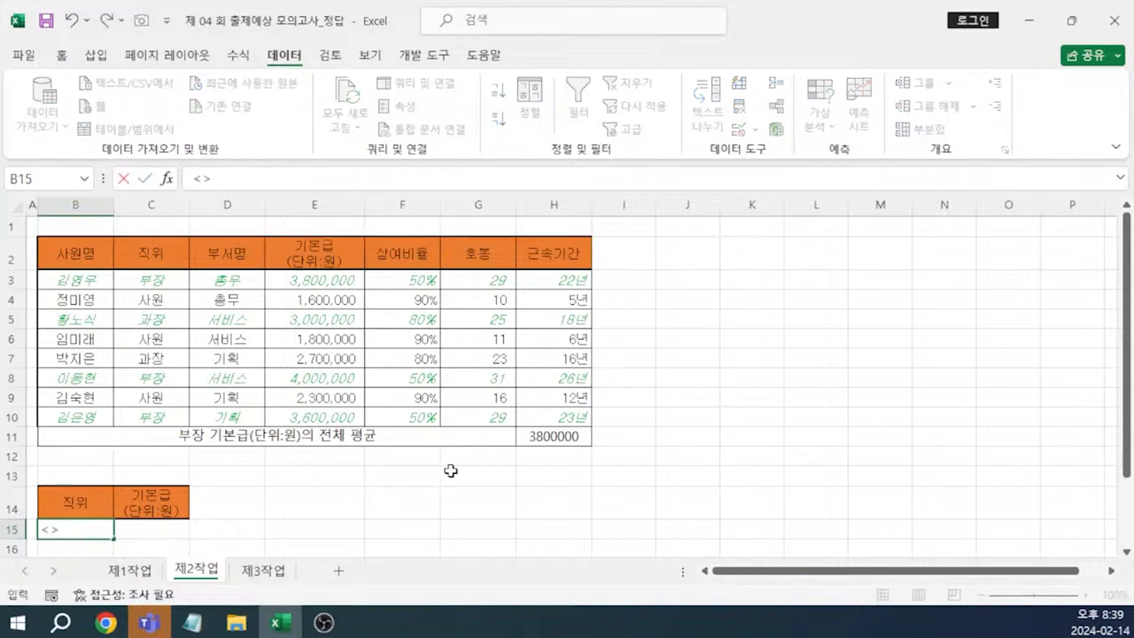
text(>부장)
key(Return)
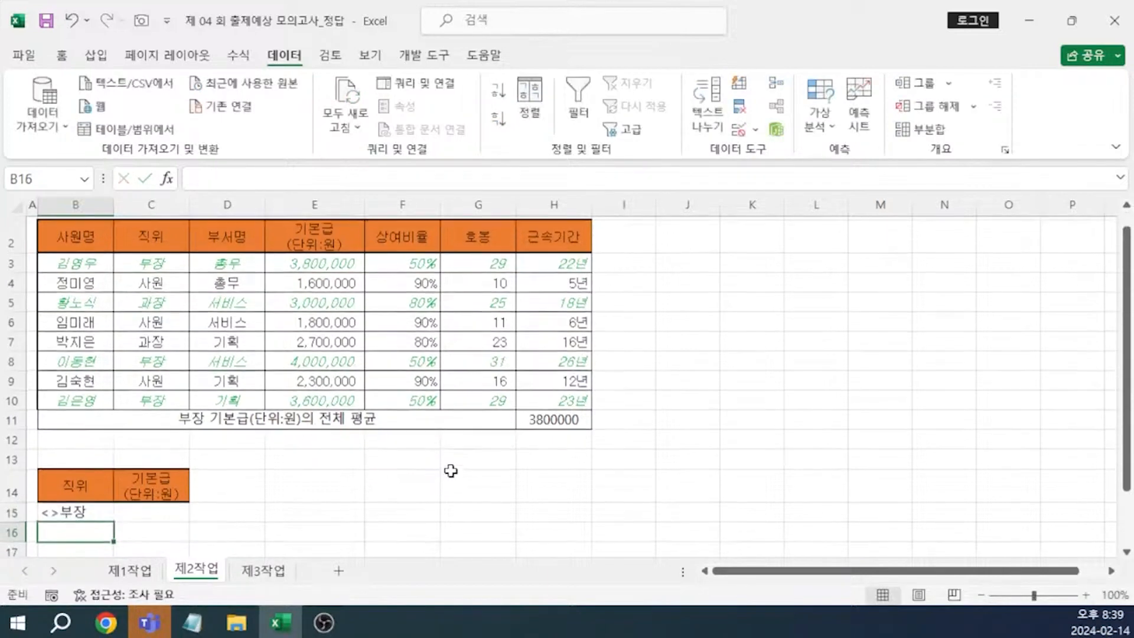
key(Up)
key(Right)
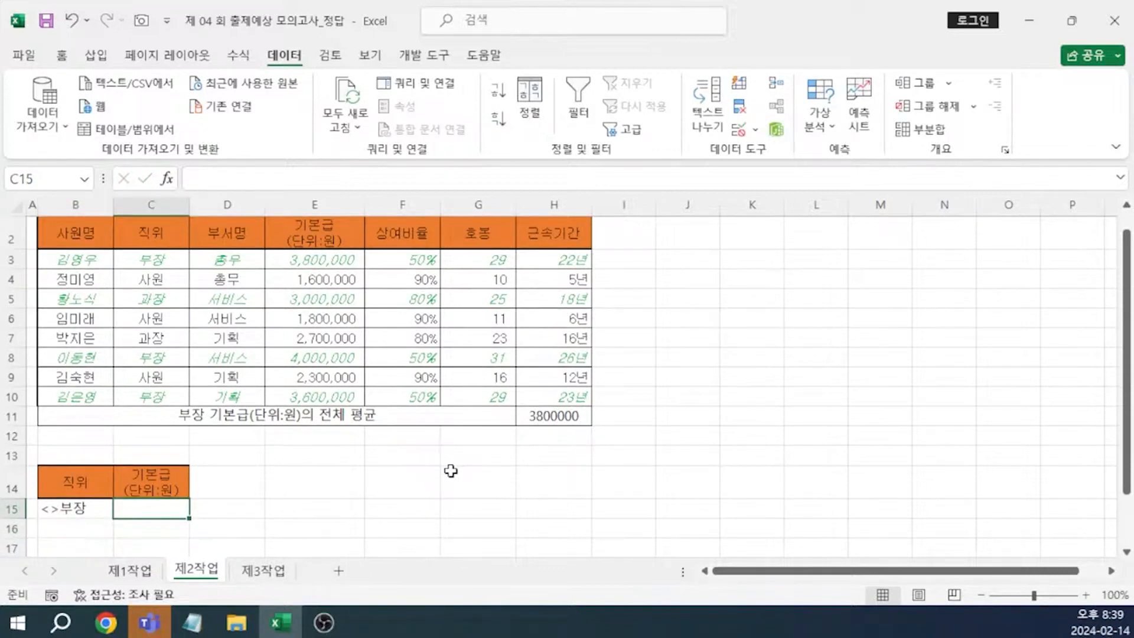
text(>=)
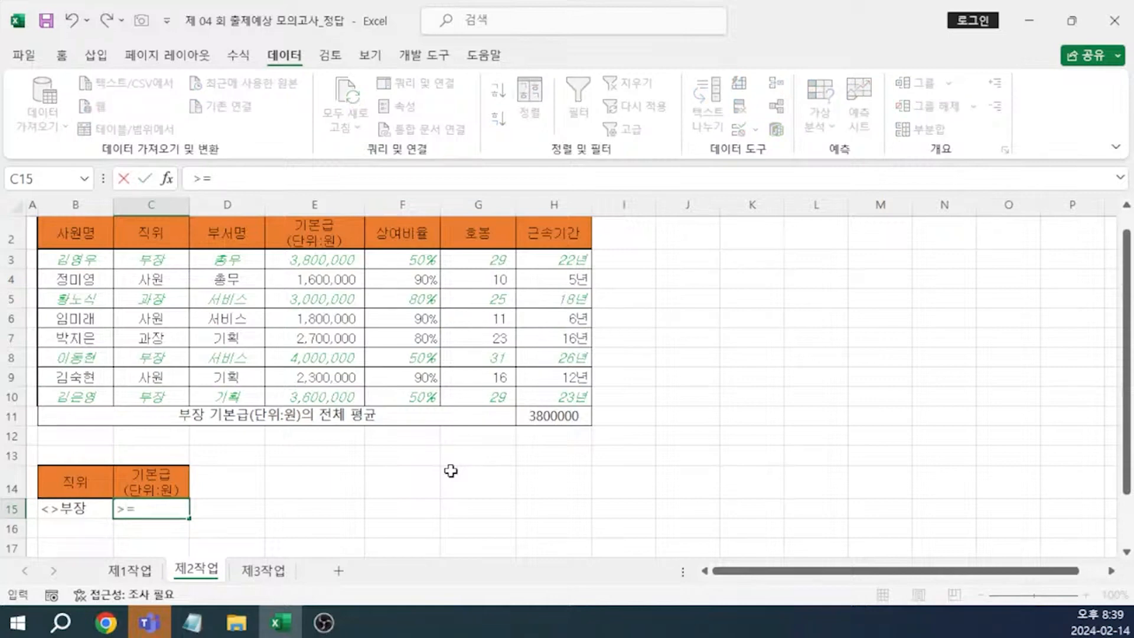
text(2000000)
key(Return)
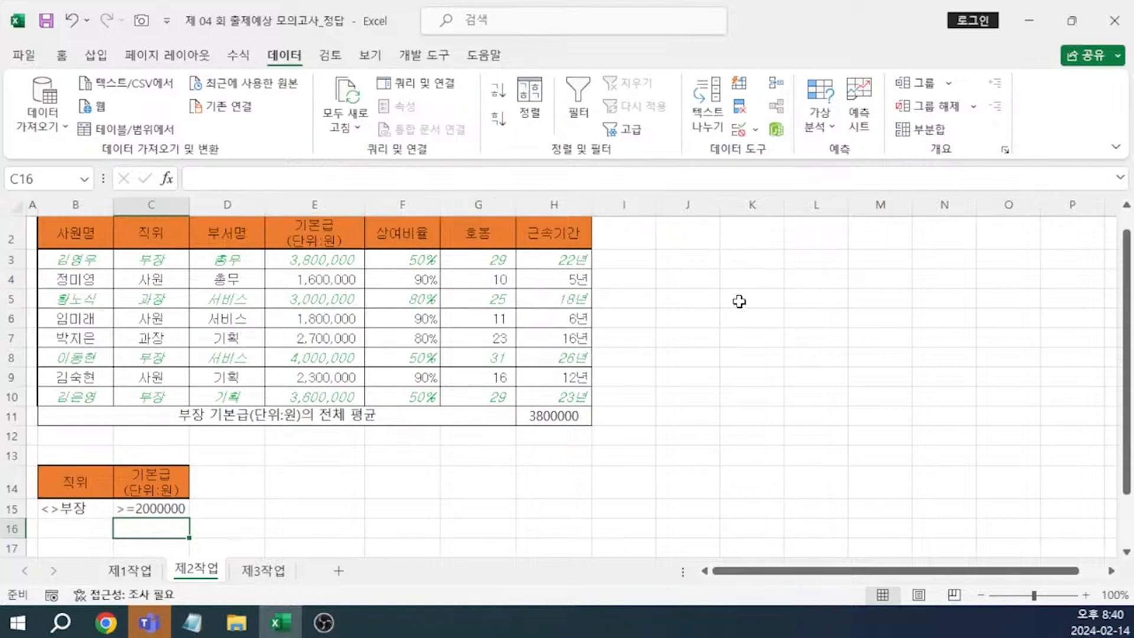
Apply an advanced filter to B2:H10 with criteria range B14:C15, copying the results to another location starting at B18.
click(63, 233)
drag(63, 234, 562, 397)
click(631, 130)
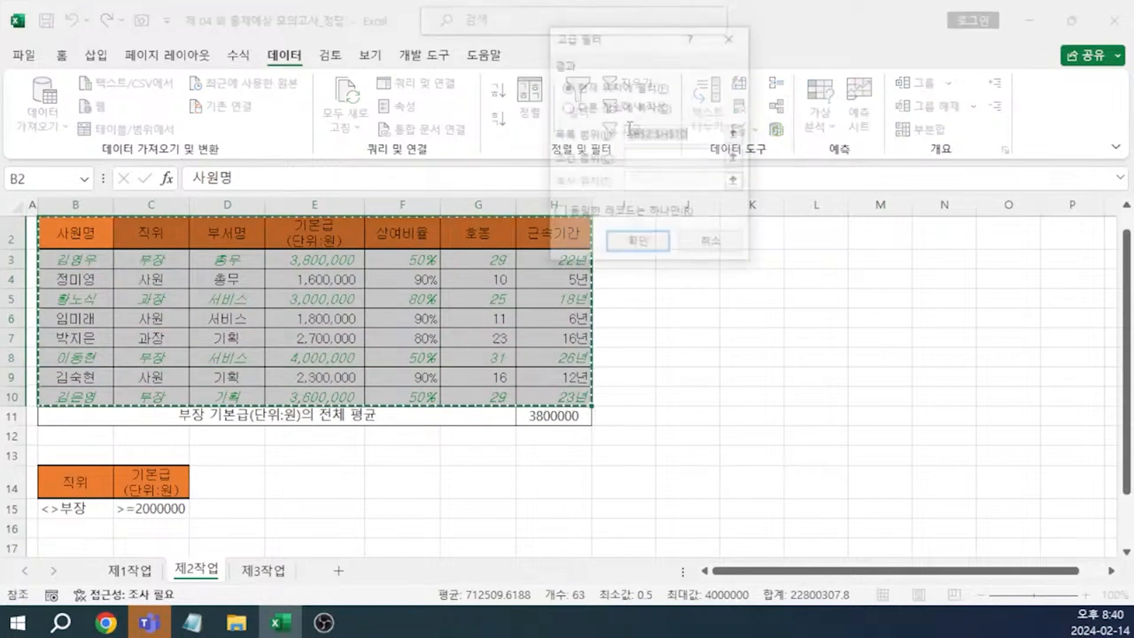
click(642, 160)
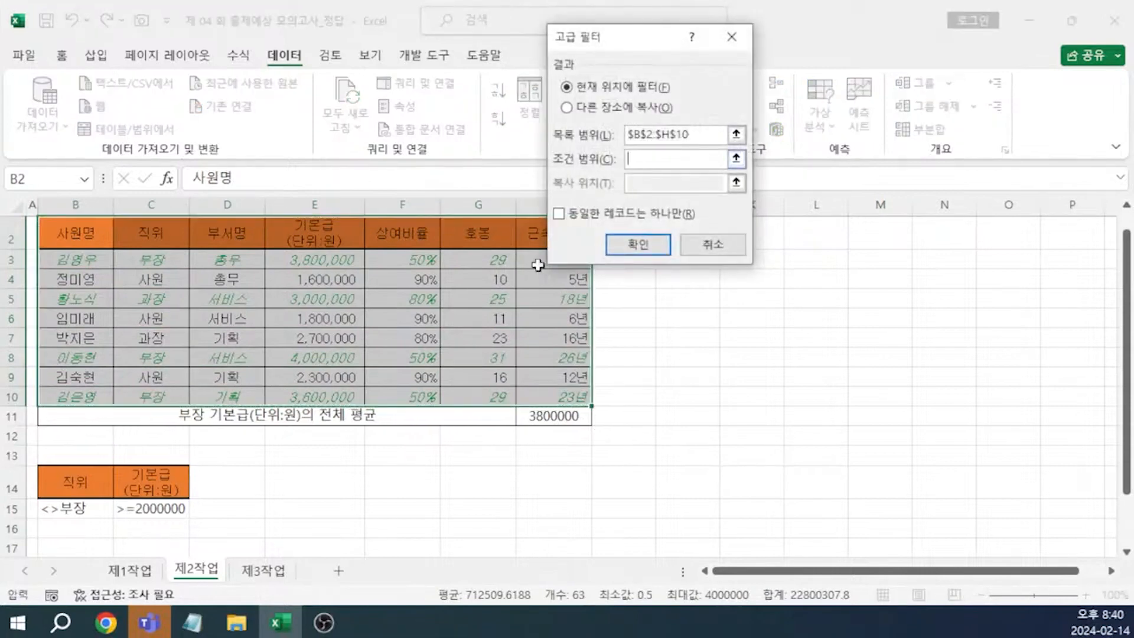
drag(48, 483, 130, 509)
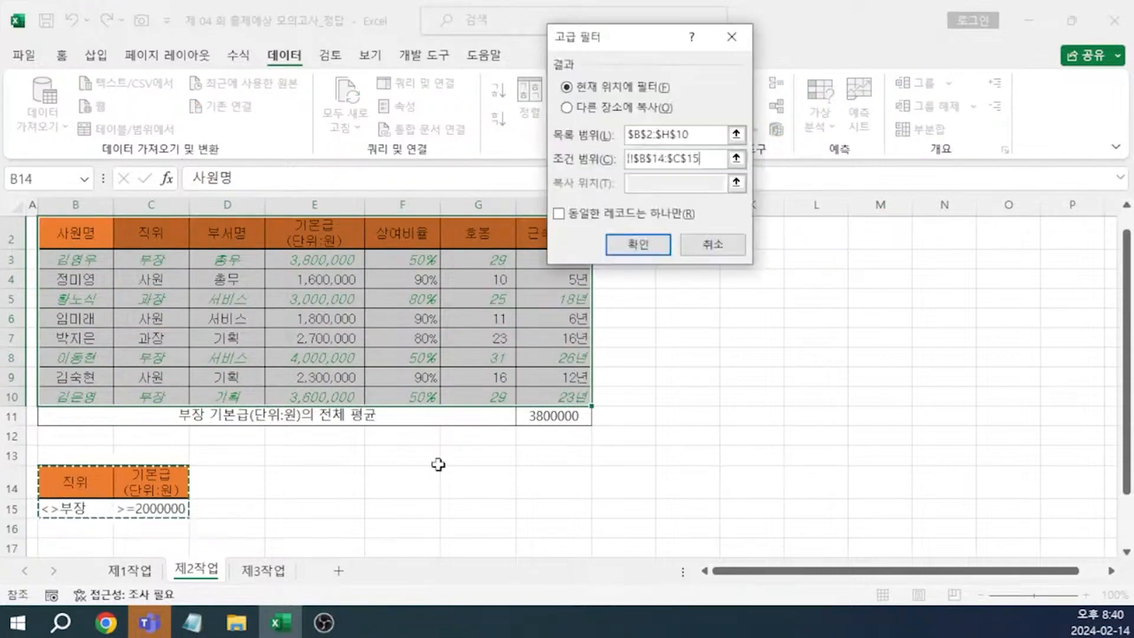
click(594, 113)
click(641, 187)
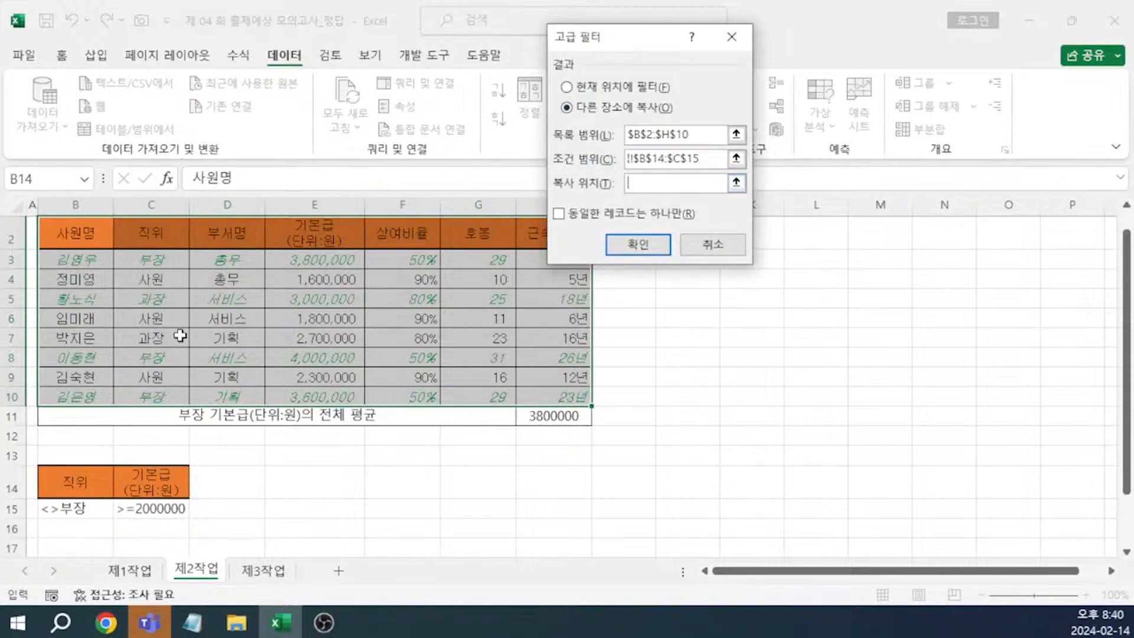
scroll(172, 349, down, 1)
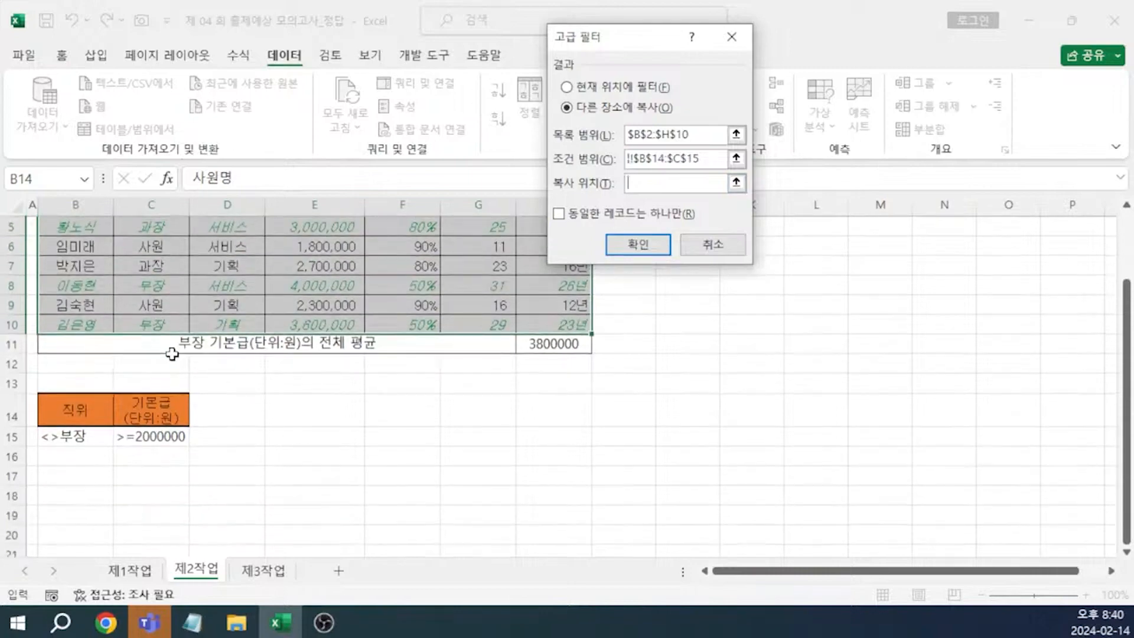
click(62, 499)
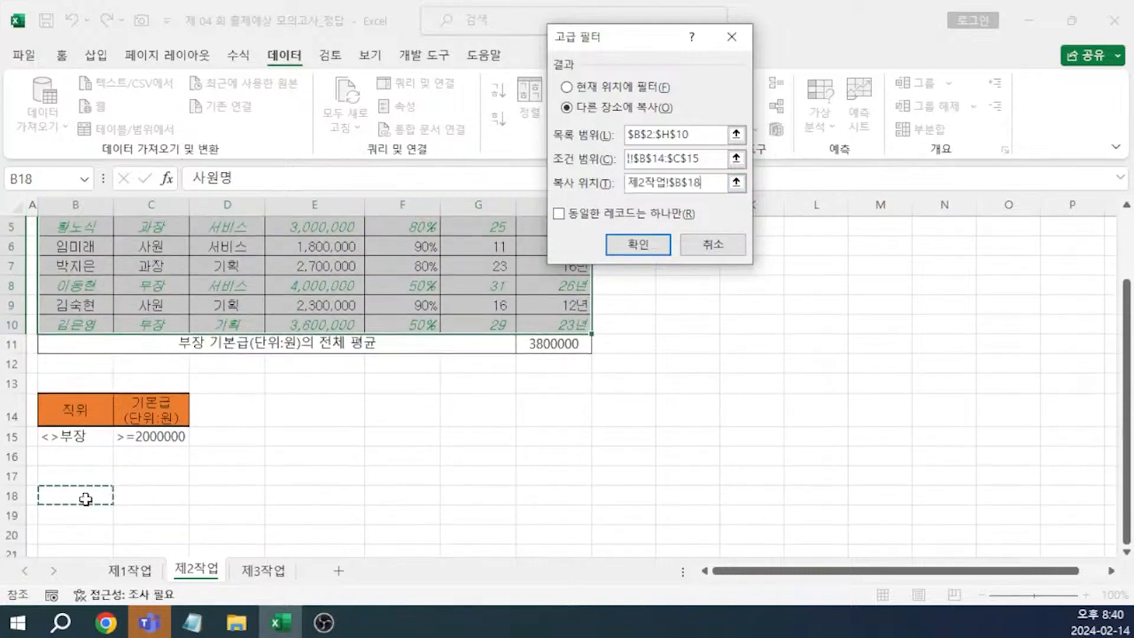
click(639, 245)
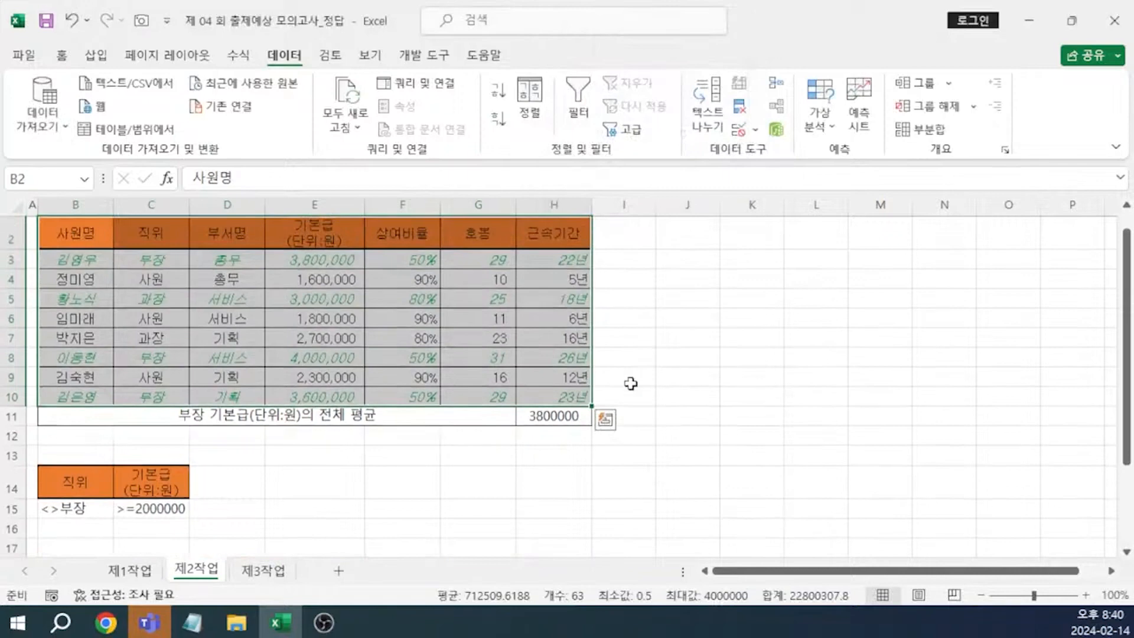
Check the extracted filter rows and the 제3작업 instructions in Notepad, and return to the 제1작업 sheet in Excel.
scroll(631, 383, down, 2)
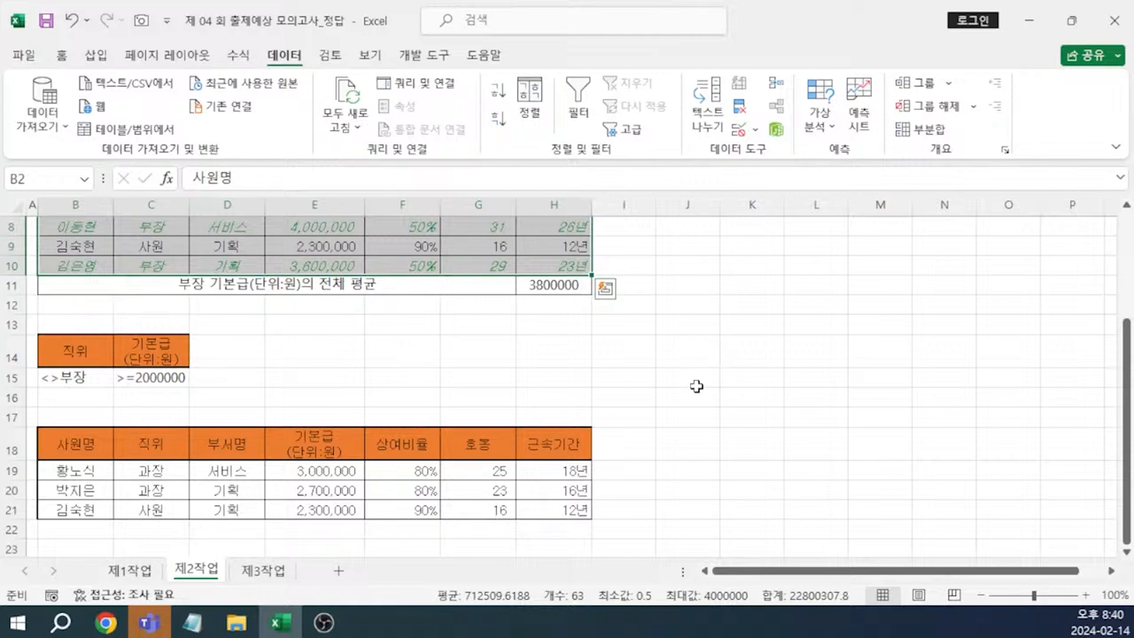
key(alt+Tab)
scroll(352, 357, down, 5)
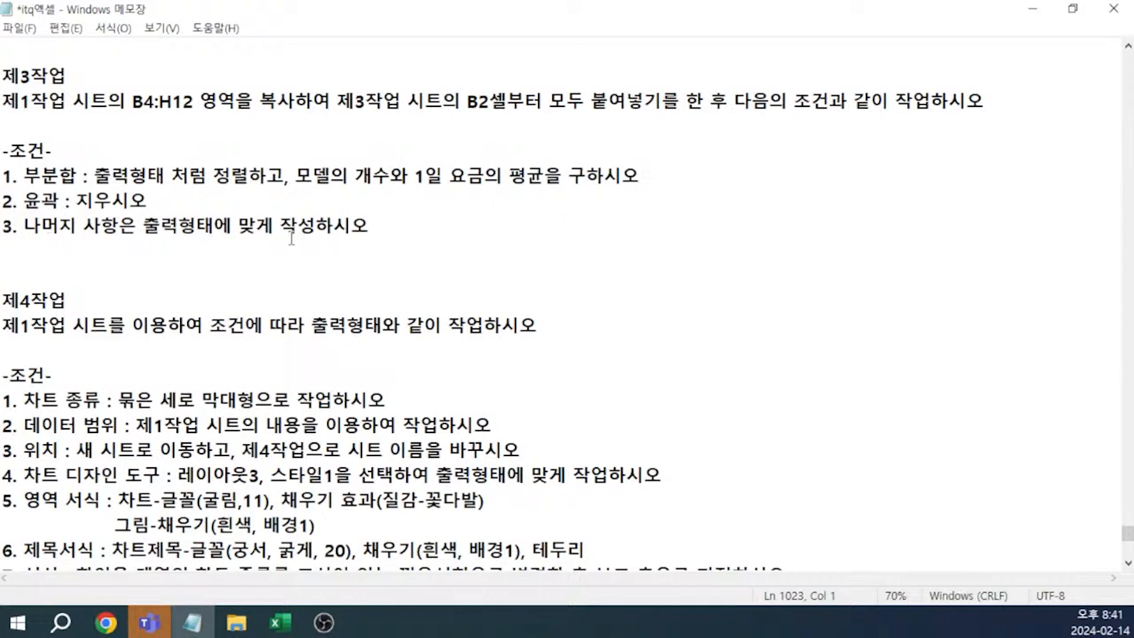
key(alt+Tab)
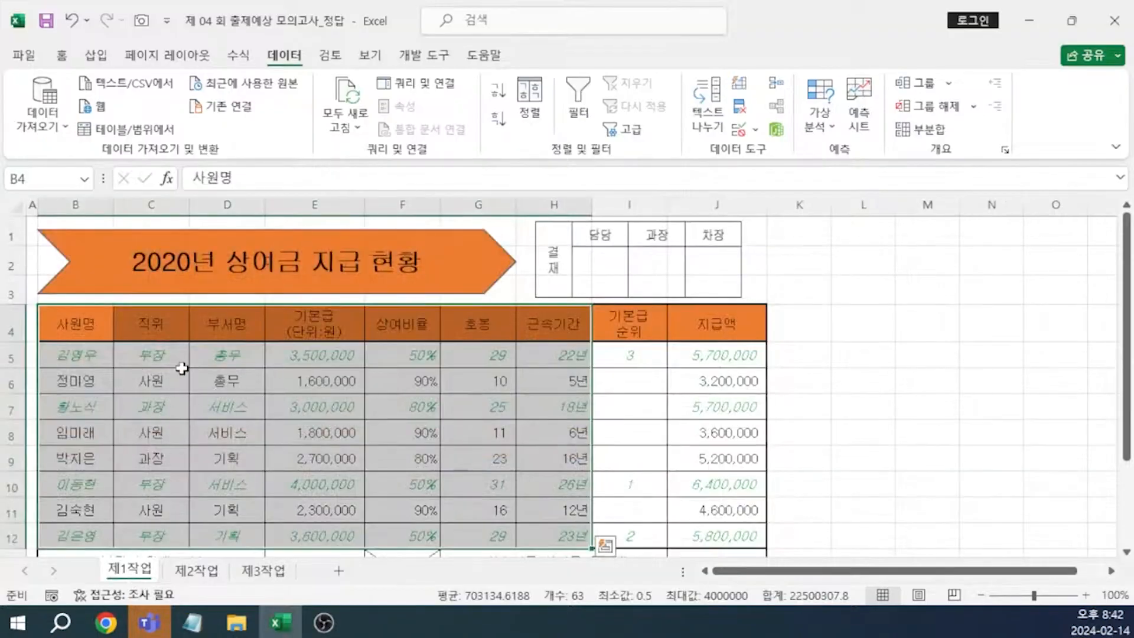
Copy B4:H12 from 제1작업 and paste it at B2 of 제3작업, including column widths and all contents.
drag(88, 321, 559, 524)
key(ctrl+c)
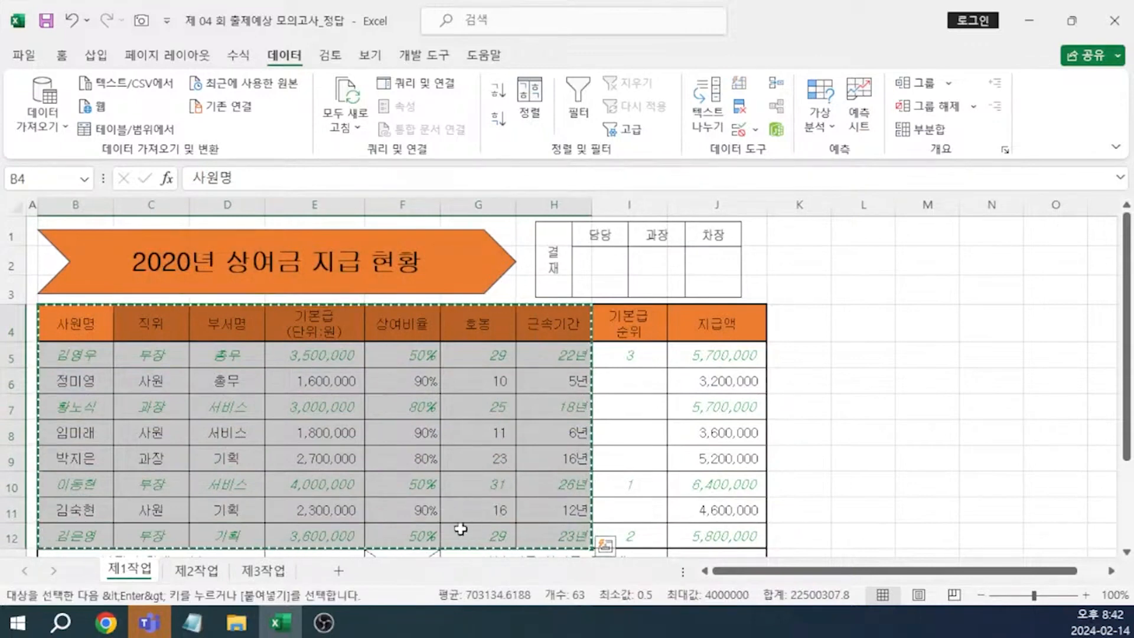
click(275, 574)
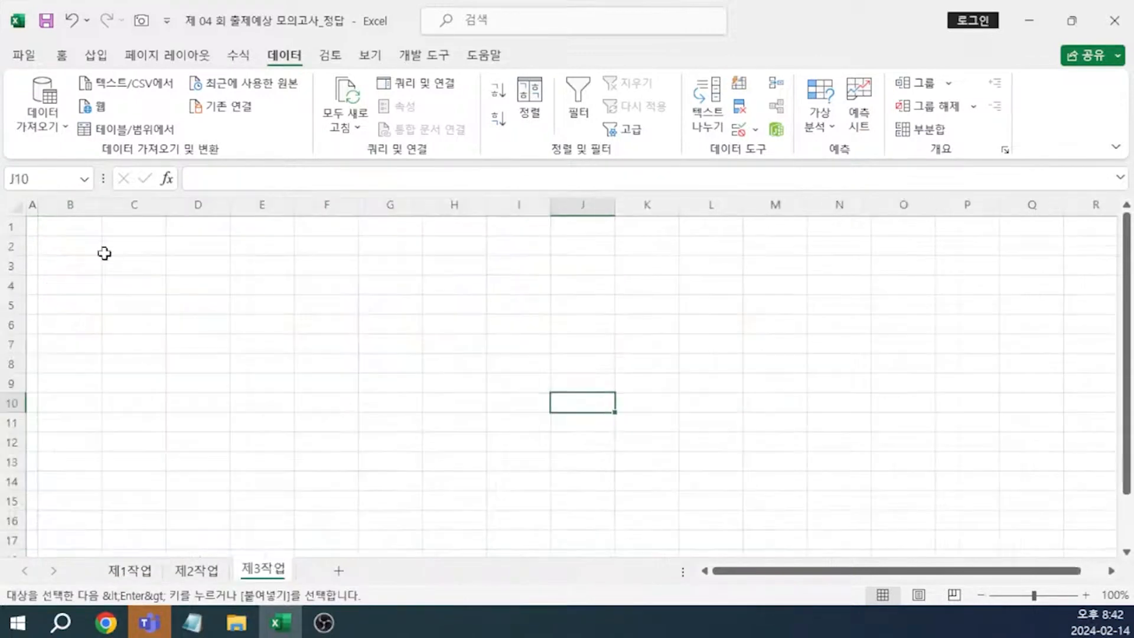
click(87, 245)
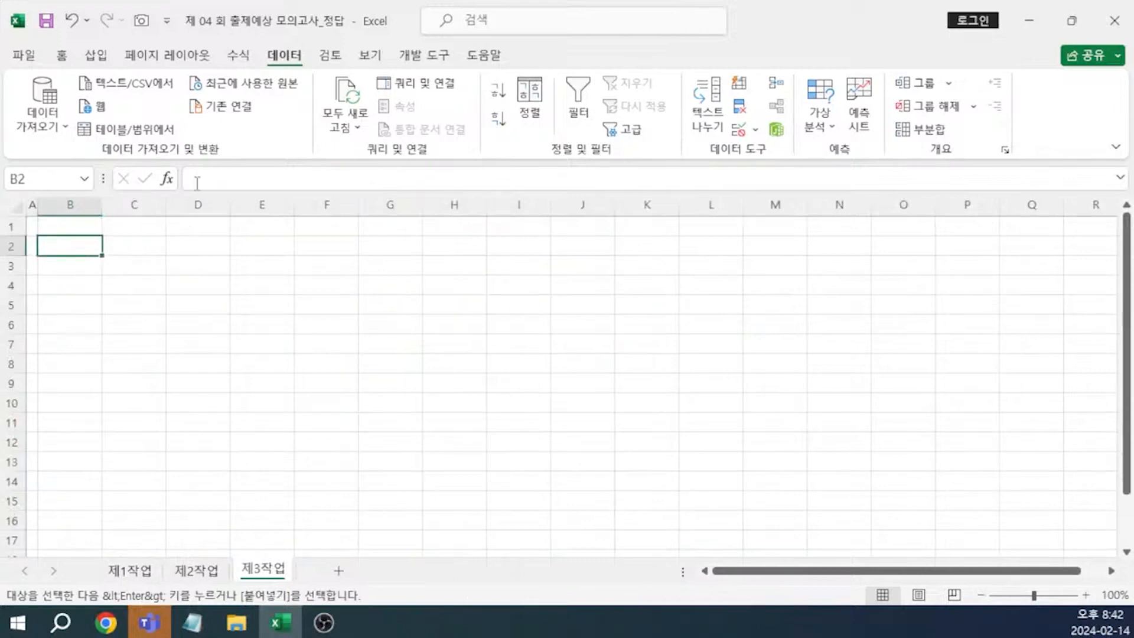
click(61, 55)
click(40, 129)
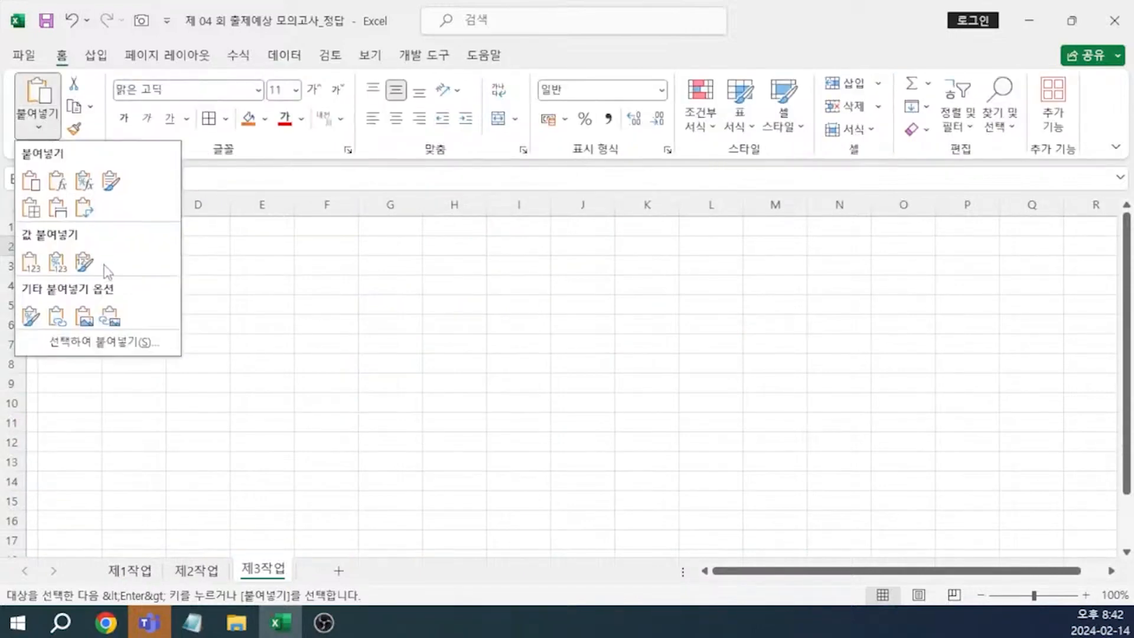
click(97, 343)
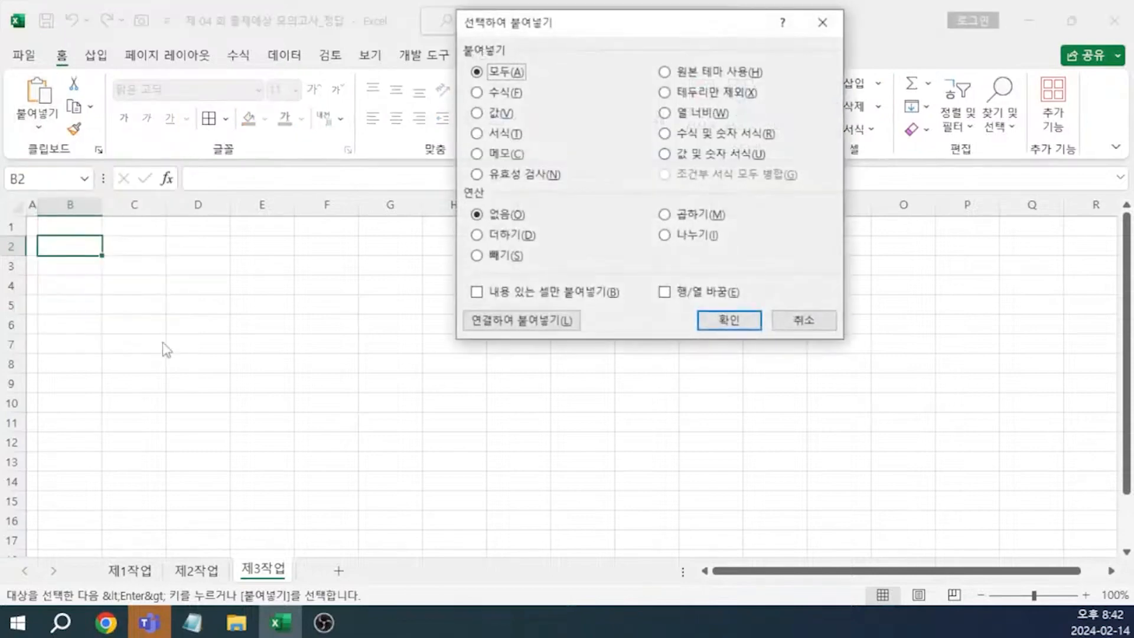
click(664, 112)
click(743, 318)
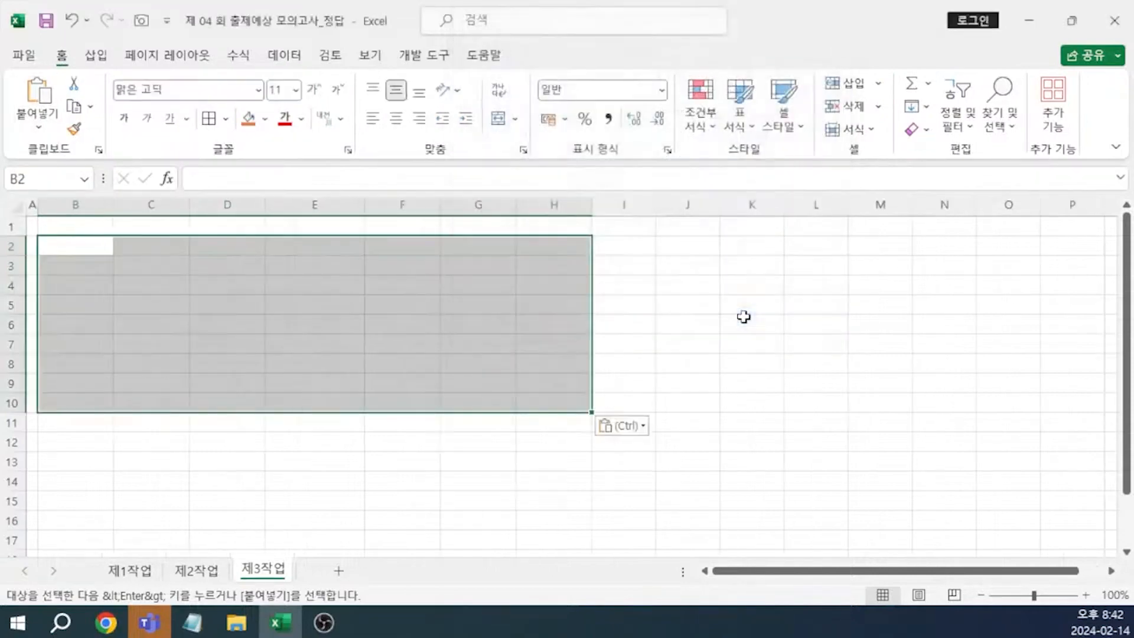
key(ctrl+v)
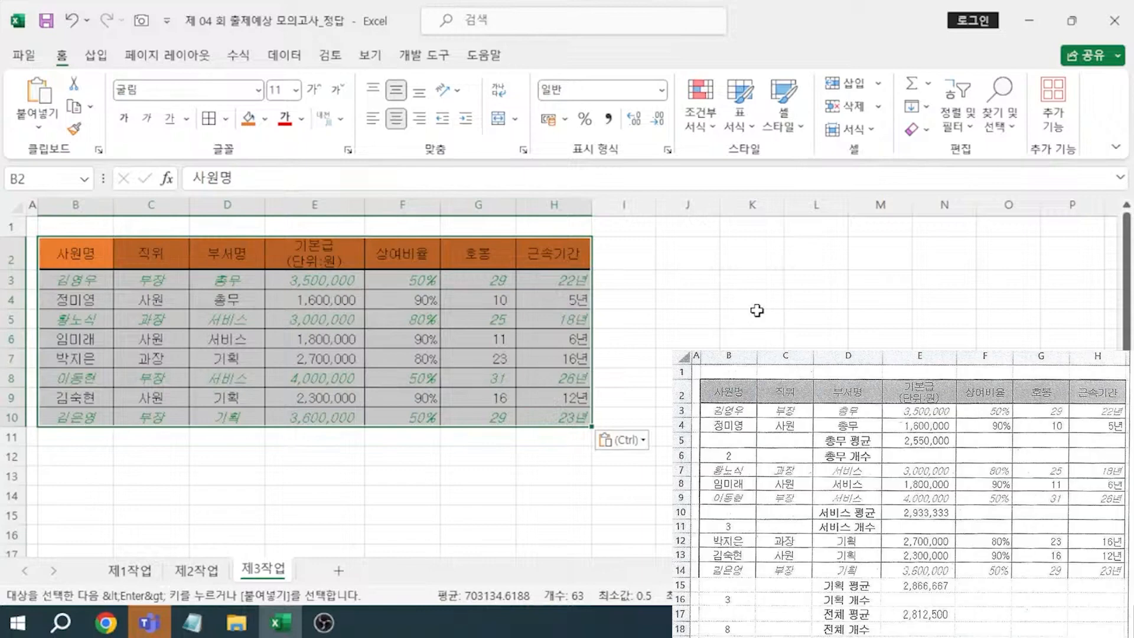
Sort the pasted table on 제3작업 by 부서명 in descending order (내림차순).
click(273, 59)
click(531, 115)
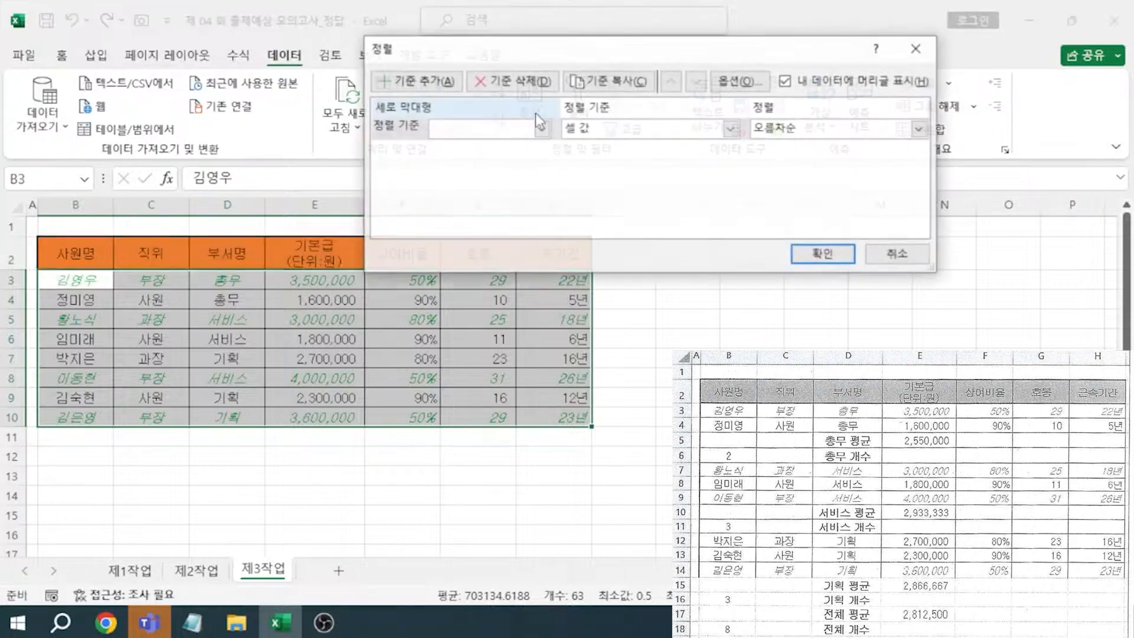
drag(544, 54, 714, 25)
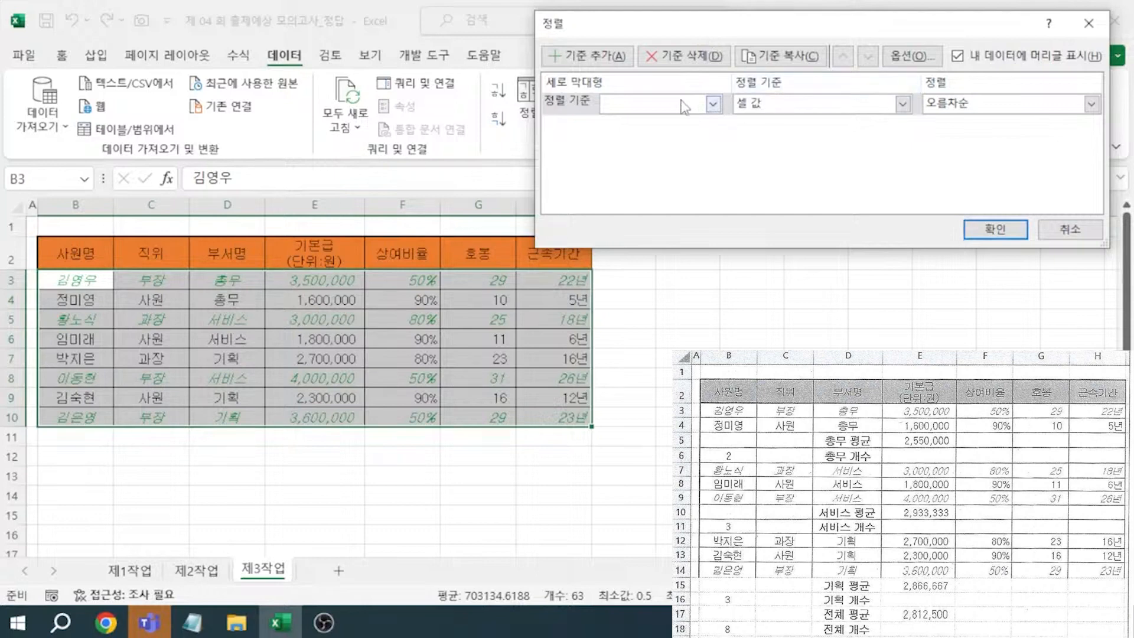
click(713, 104)
click(640, 155)
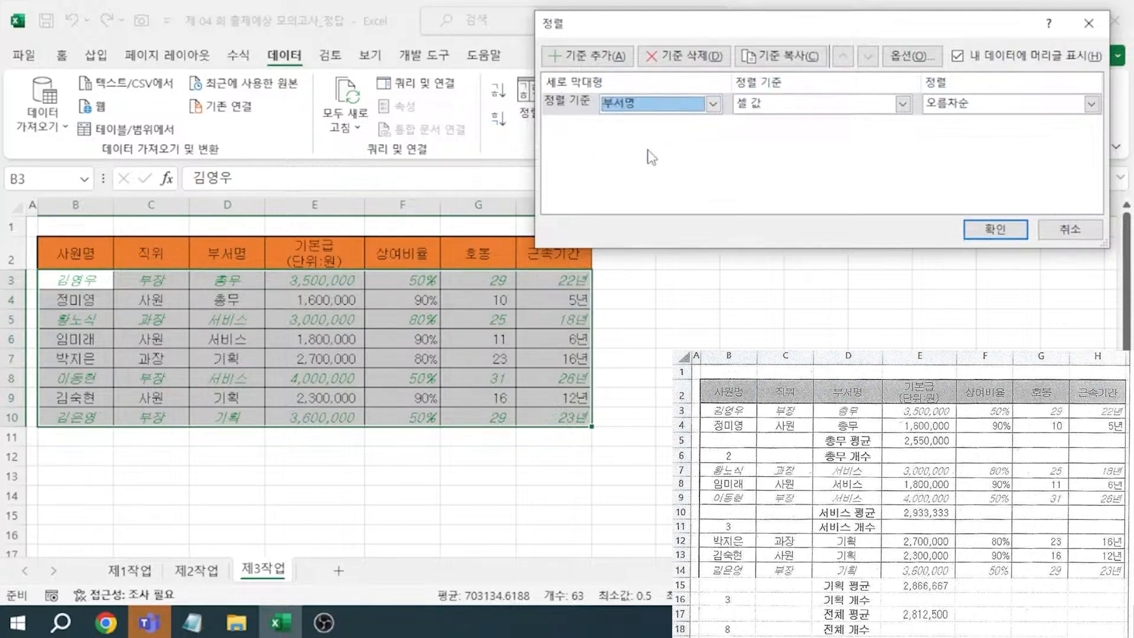
click(967, 106)
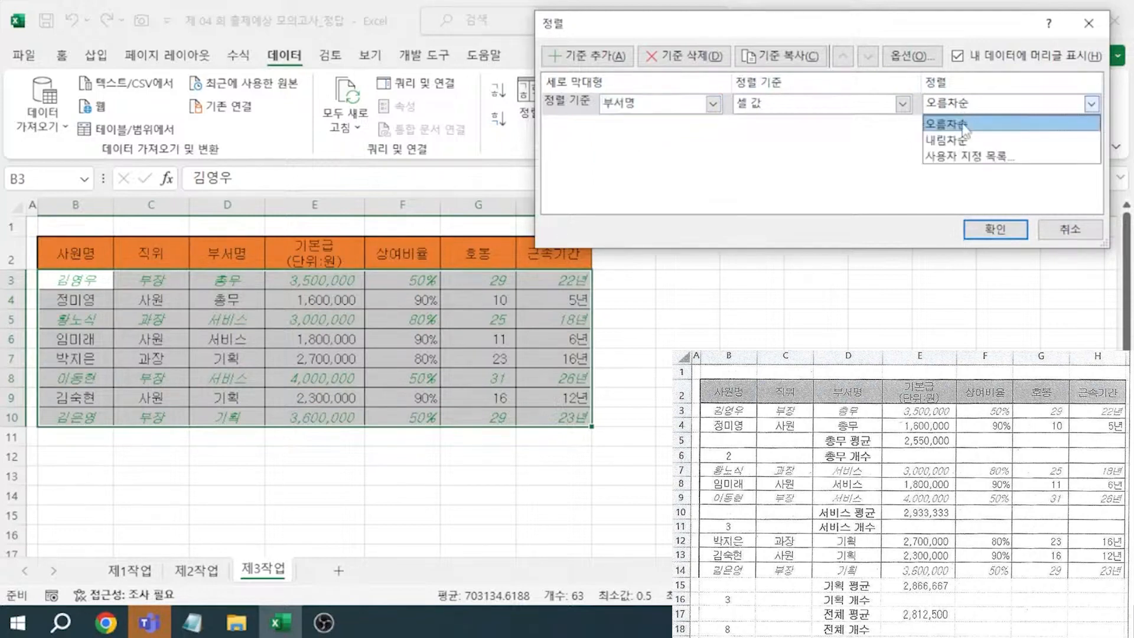
click(962, 140)
click(996, 228)
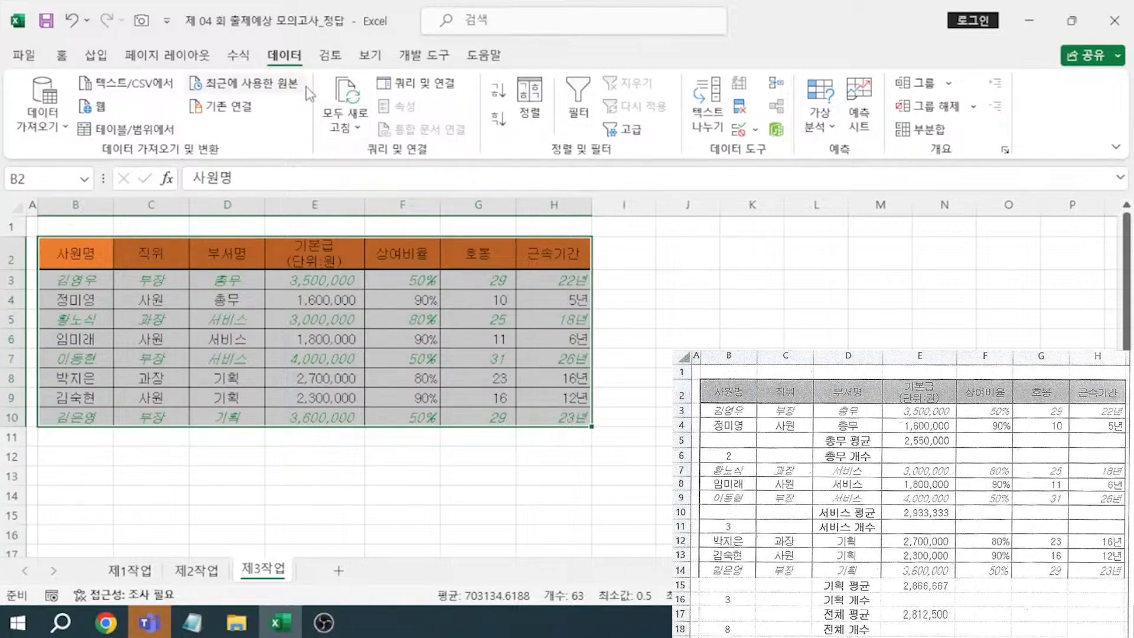
Add a subtotal to the table grouped by 부서명, using the 개수 function on 사원명 only.
click(920, 128)
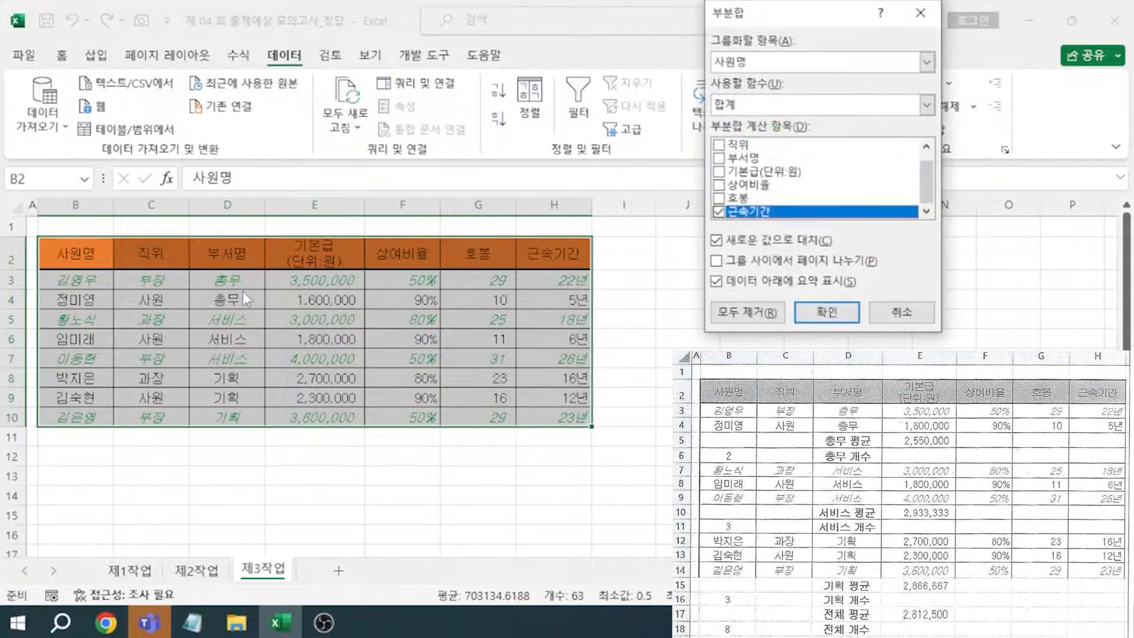
click(788, 66)
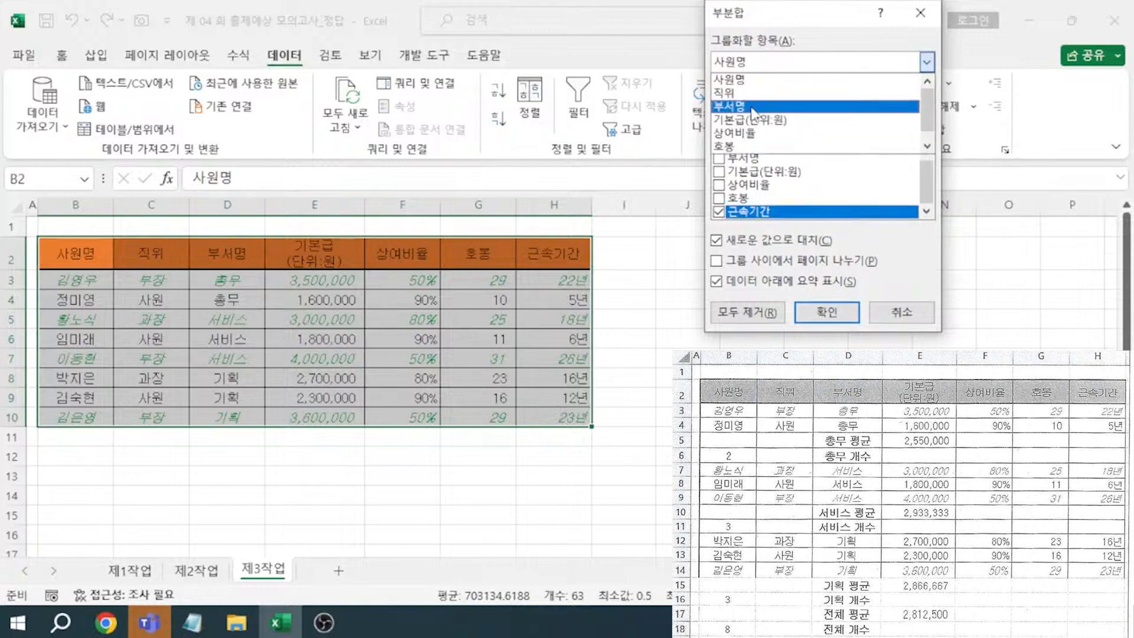
click(754, 108)
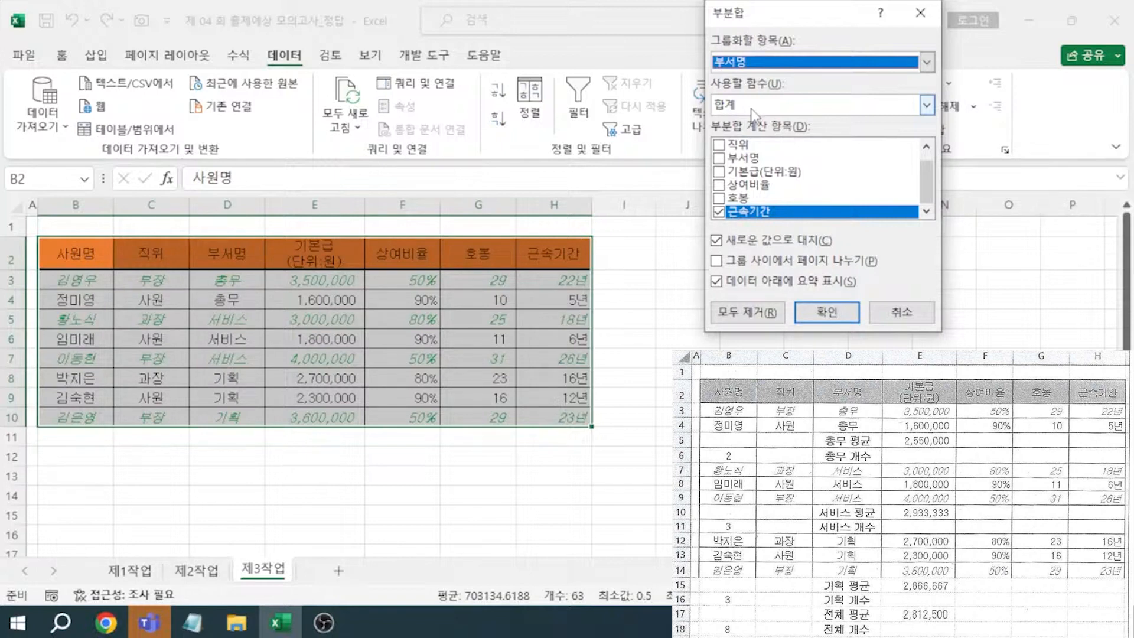
click(754, 114)
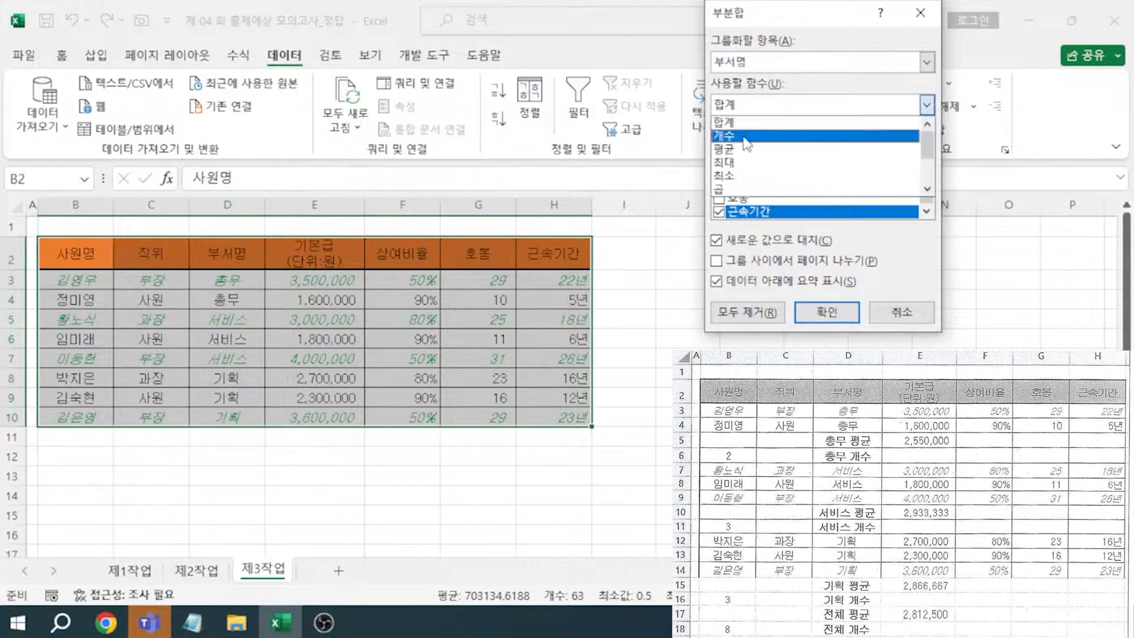
click(746, 136)
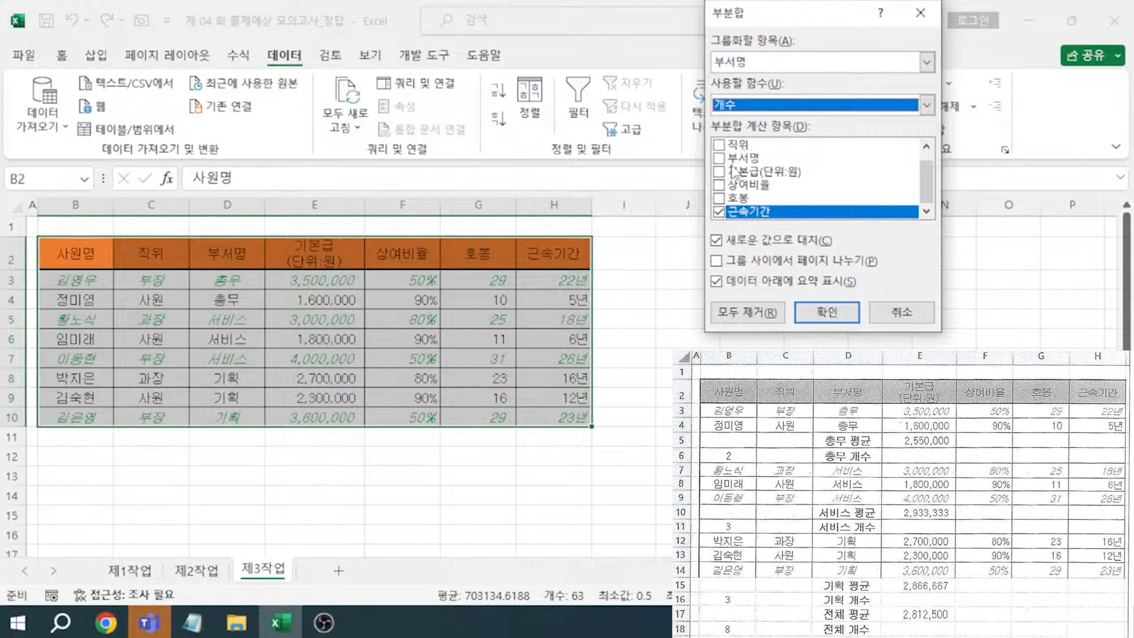
click(724, 211)
scroll(730, 195, up, 1)
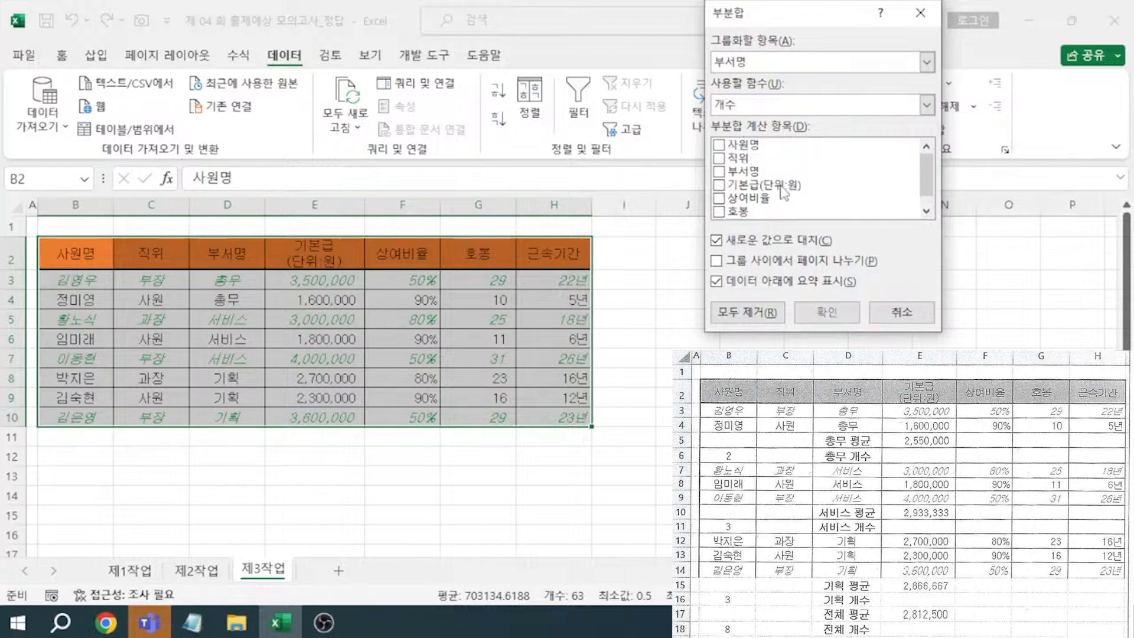
click(731, 146)
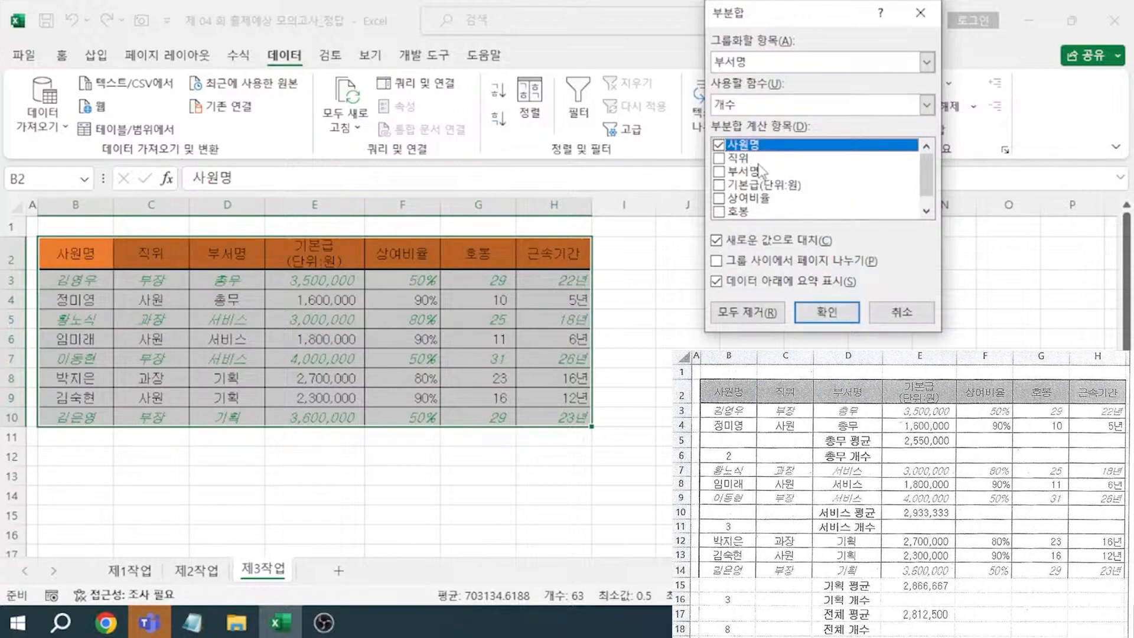
scroll(751, 195, down, 1)
scroll(753, 208, up, 1)
click(814, 310)
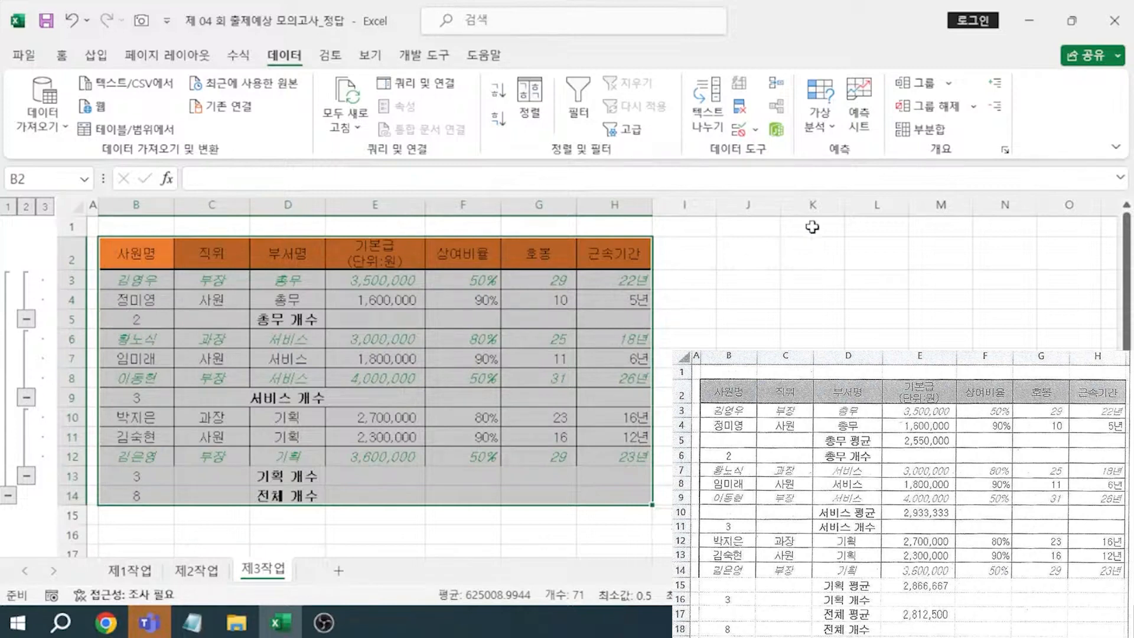
Add a second subtotal grouped by 부서명 with the 평균 of 기본급(단위:원) only, without replacing the existing count subtotals.
click(921, 130)
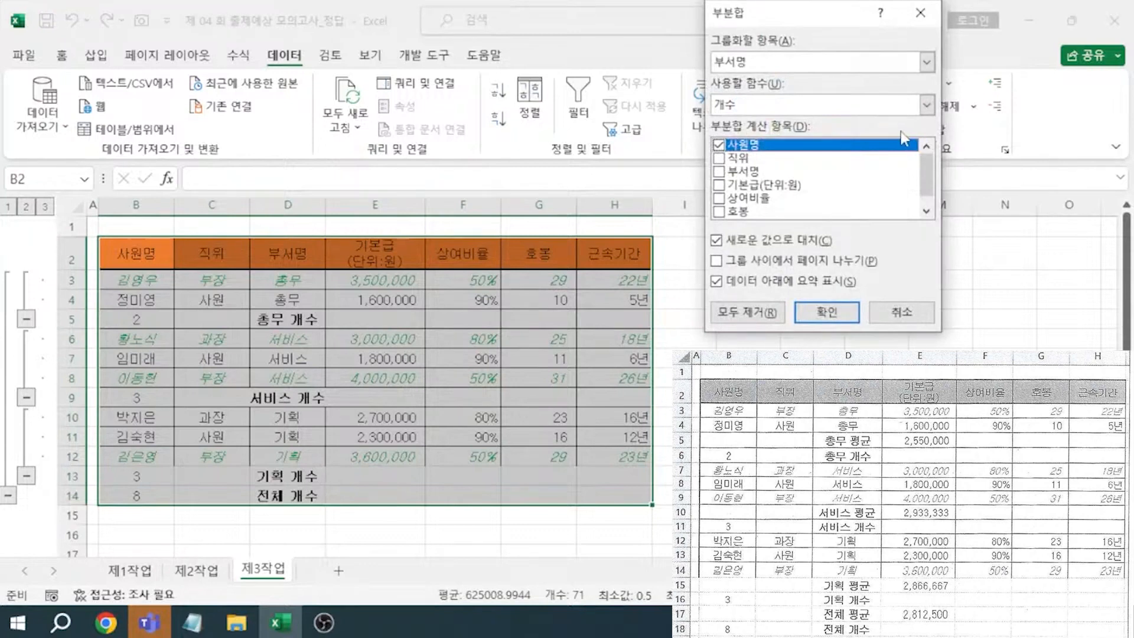
click(798, 108)
click(752, 156)
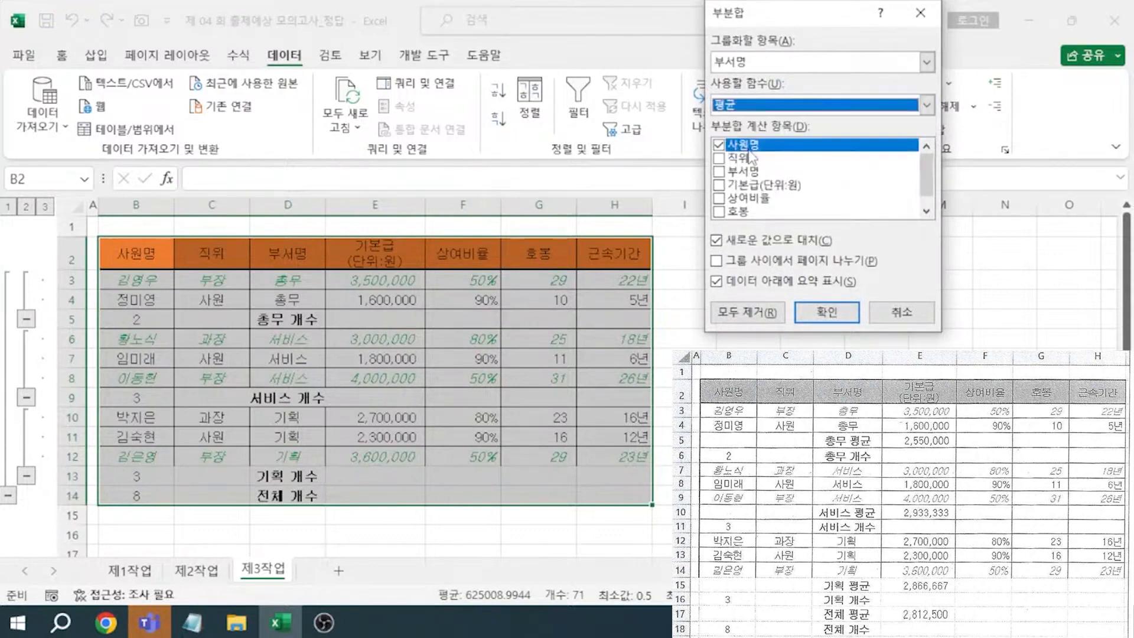
click(720, 145)
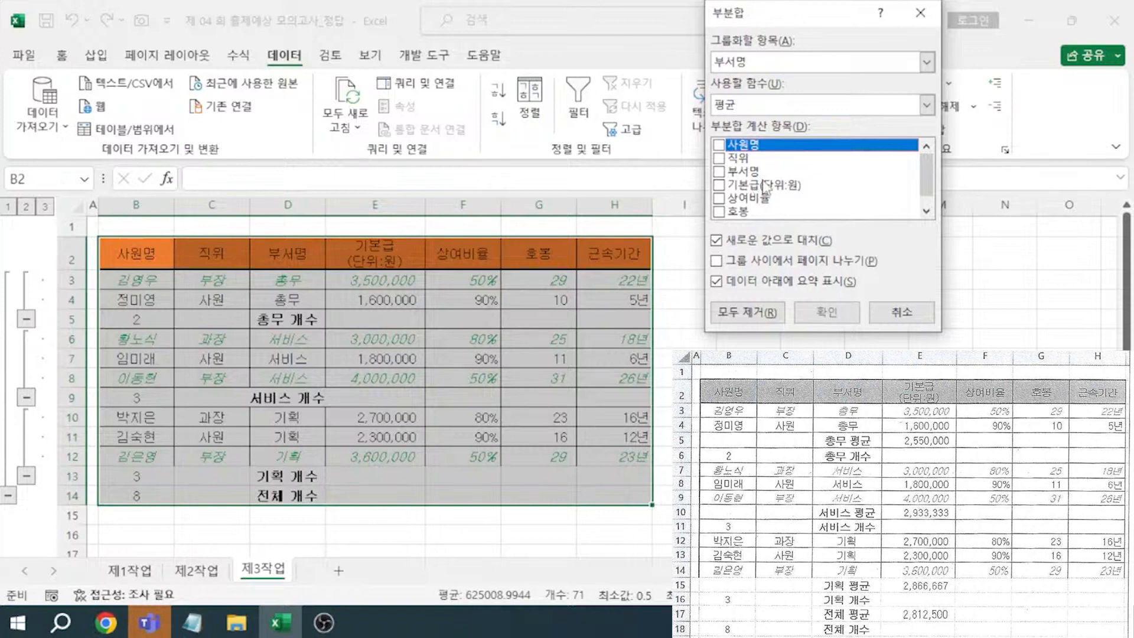
click(720, 186)
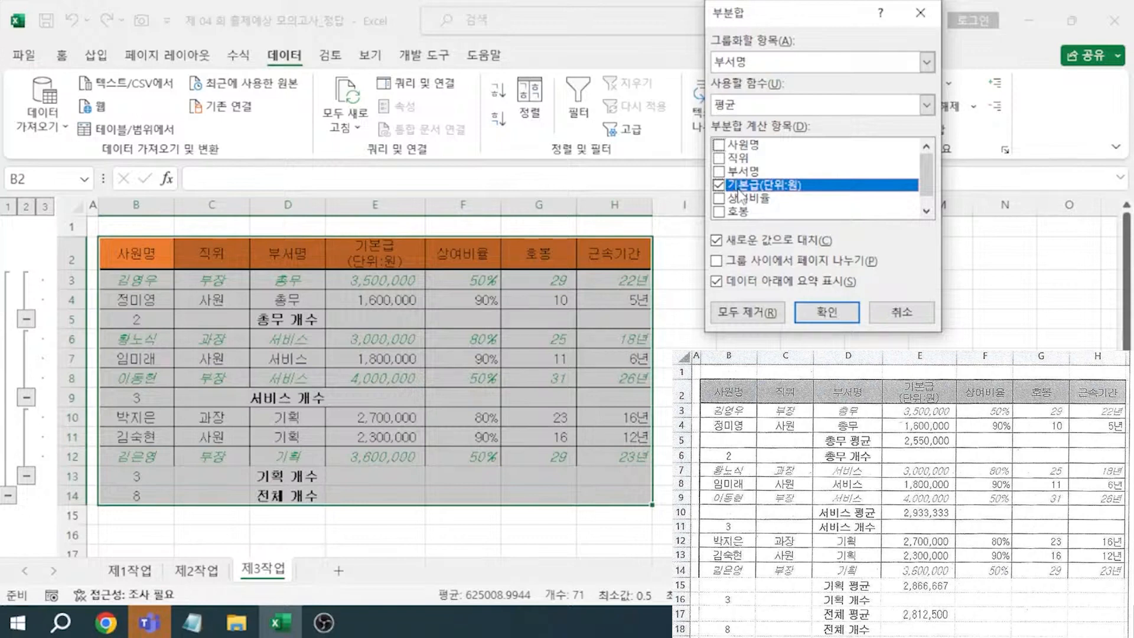
click(758, 242)
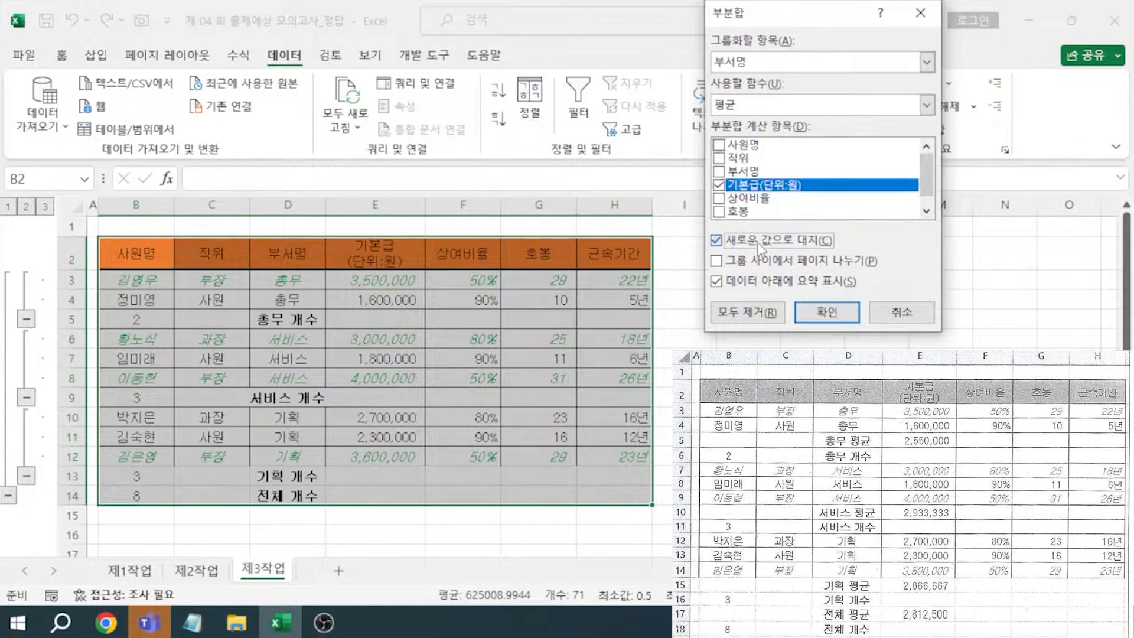
click(827, 313)
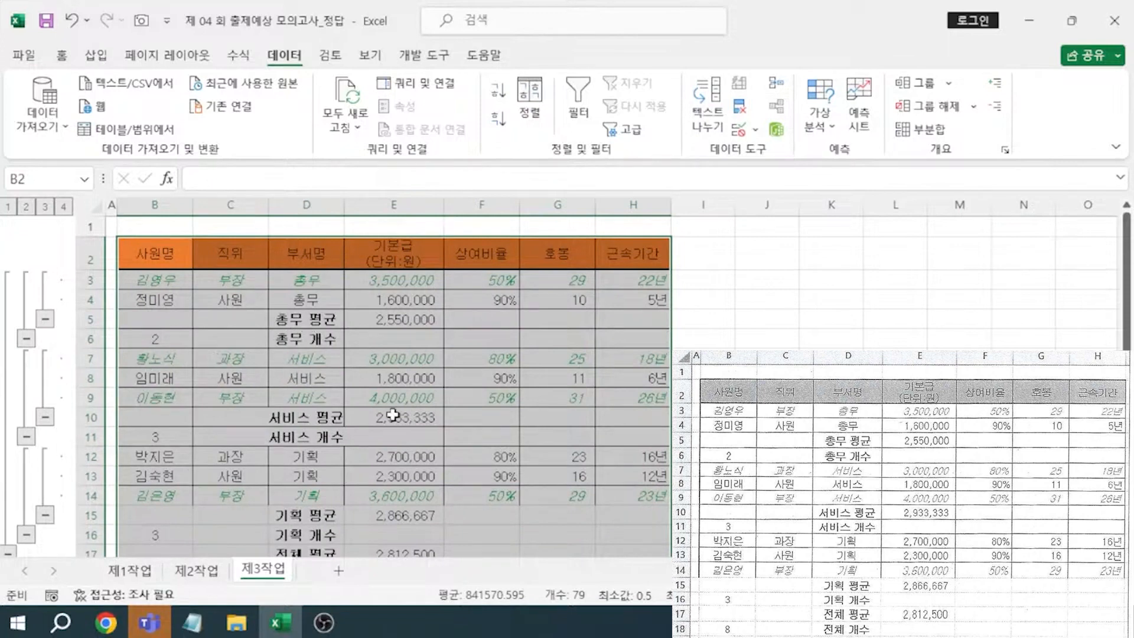
scroll(393, 415, down, 1)
scroll(393, 384, up, 1)
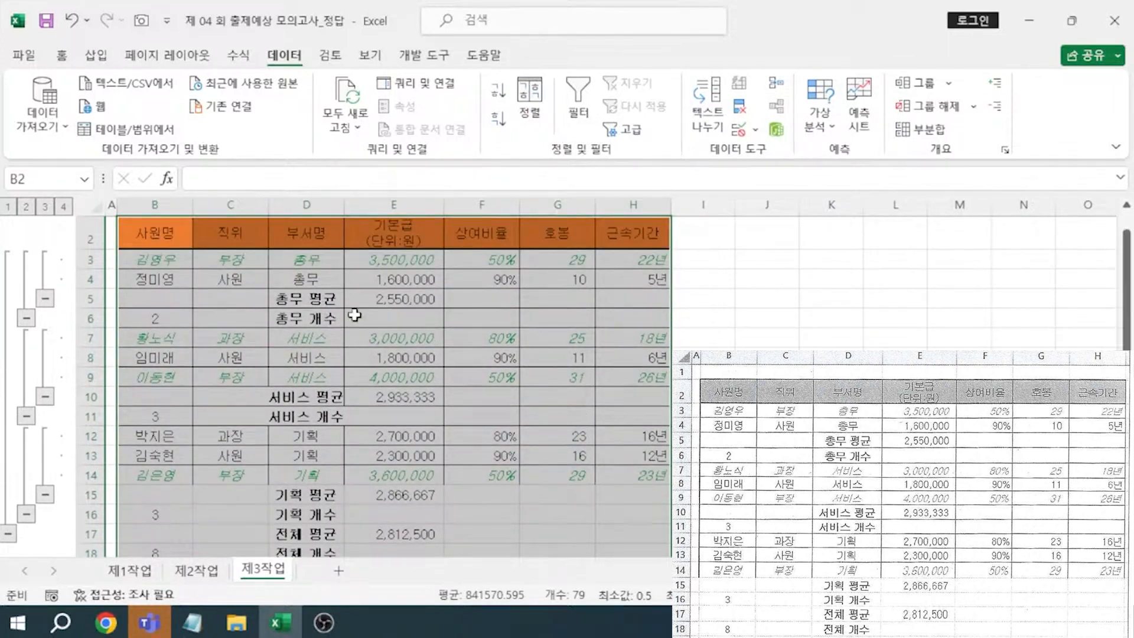
click(930, 139)
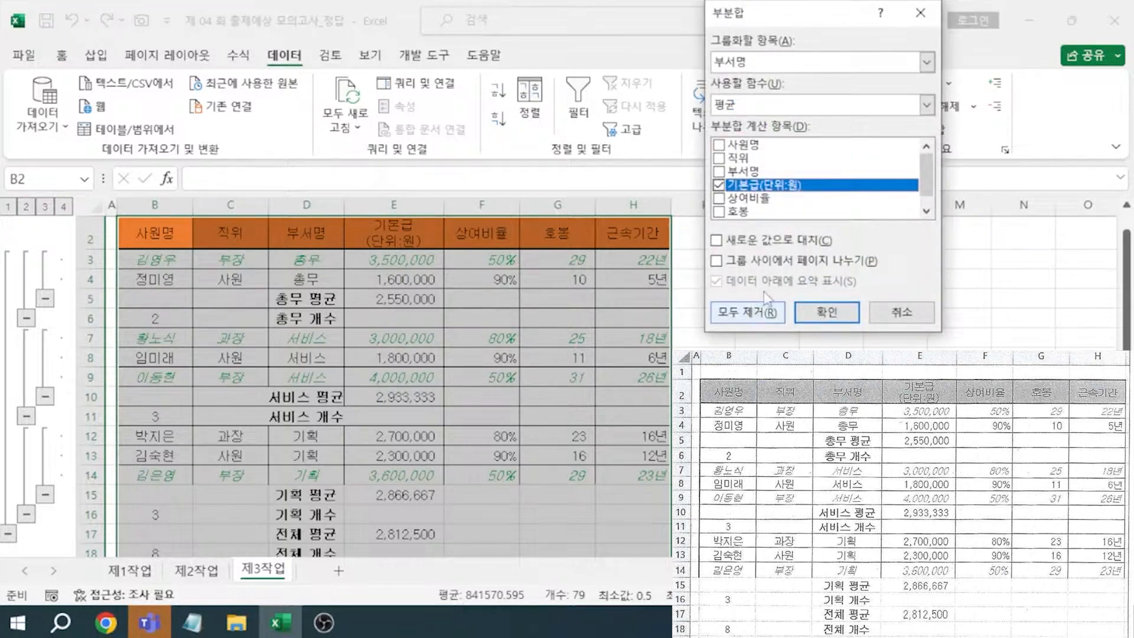
click(913, 308)
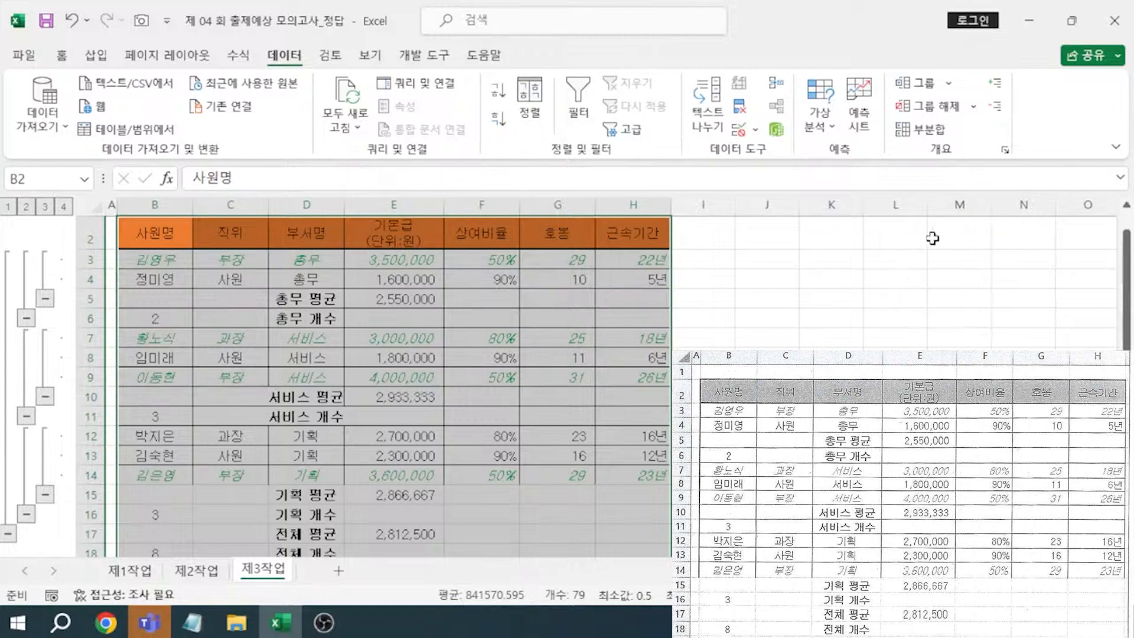
Clear the outline (개요 지우기) from the subtotaled table on 제3작업.
click(974, 106)
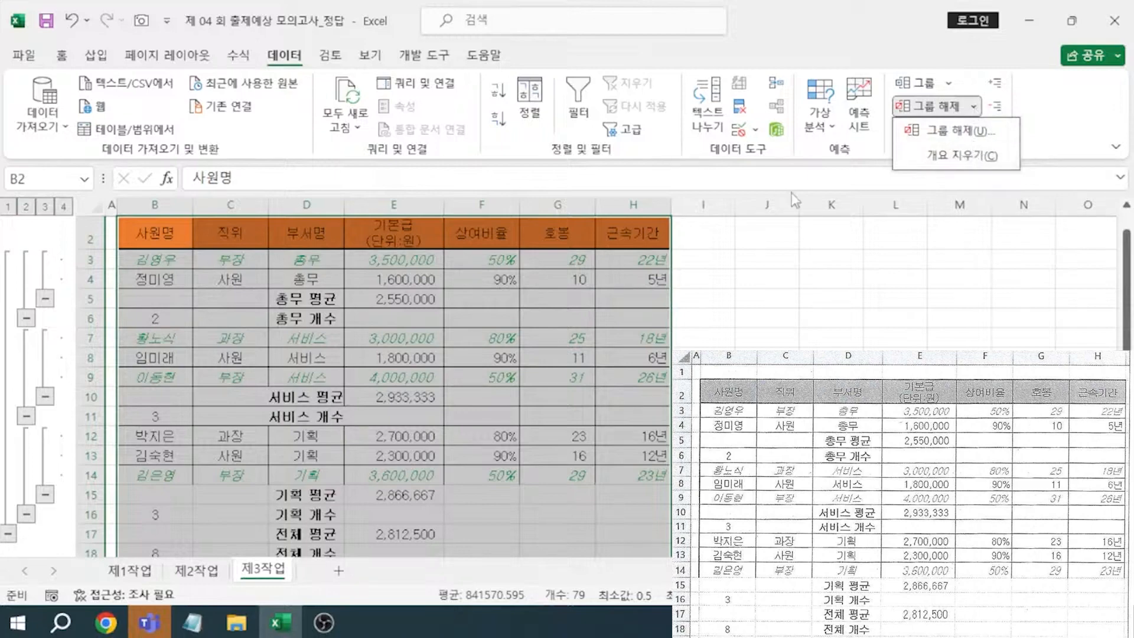
click(960, 159)
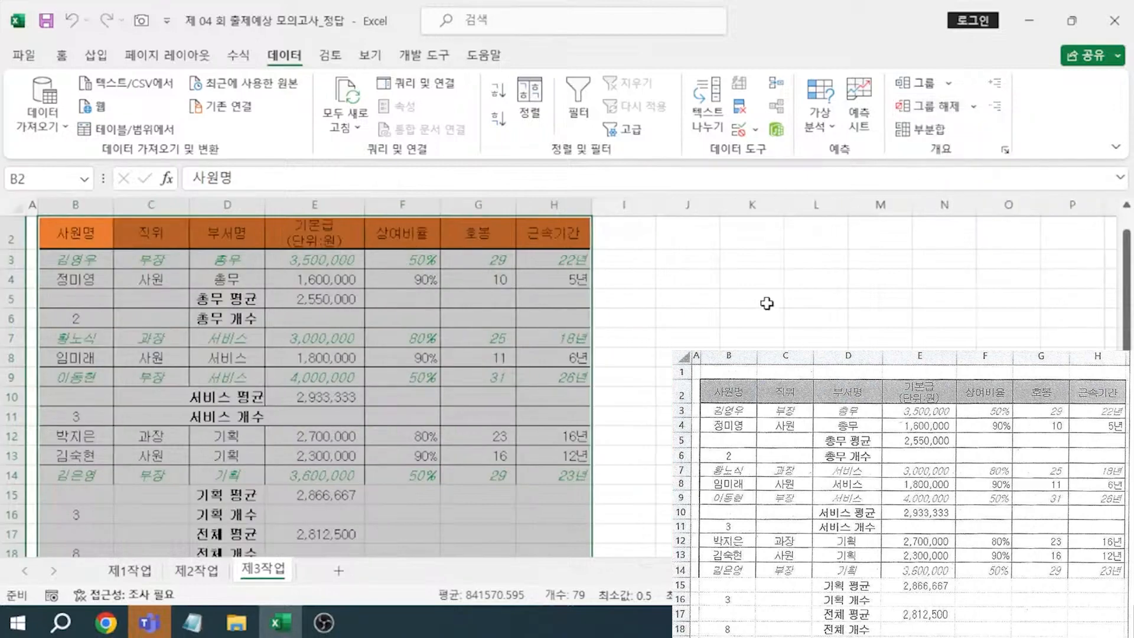
click(767, 303)
Review the 제4작업 chart conditions in Notepad, and return to the Excel workbook.
key(alt+Tab)
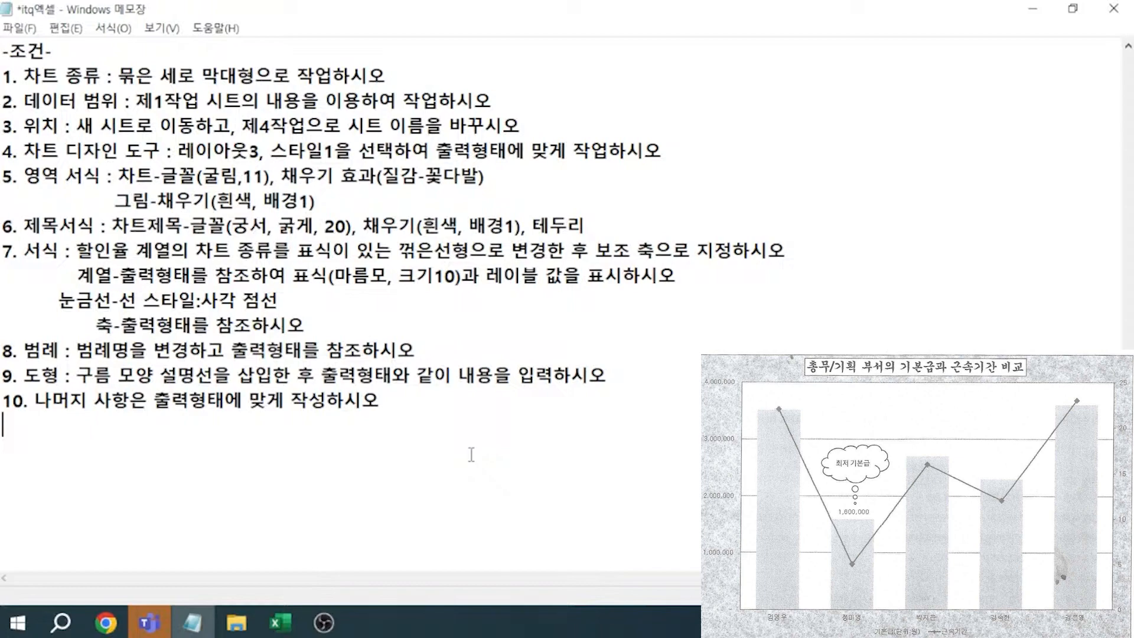
key(alt+Tab)
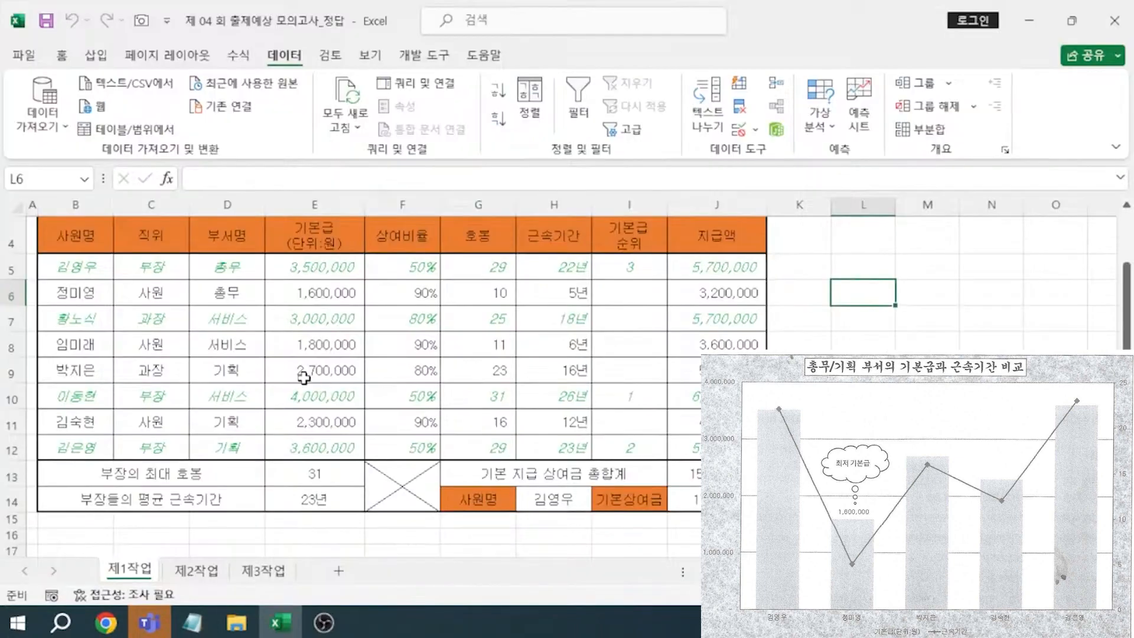
click(86, 239)
drag(86, 239, 73, 442)
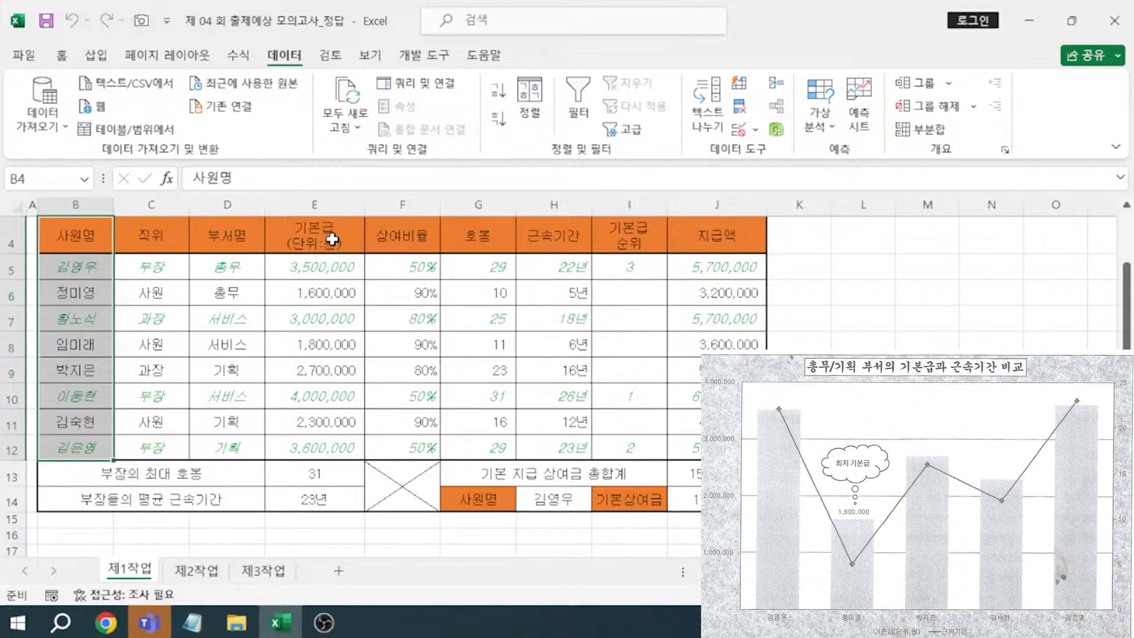
drag(329, 236, 313, 447)
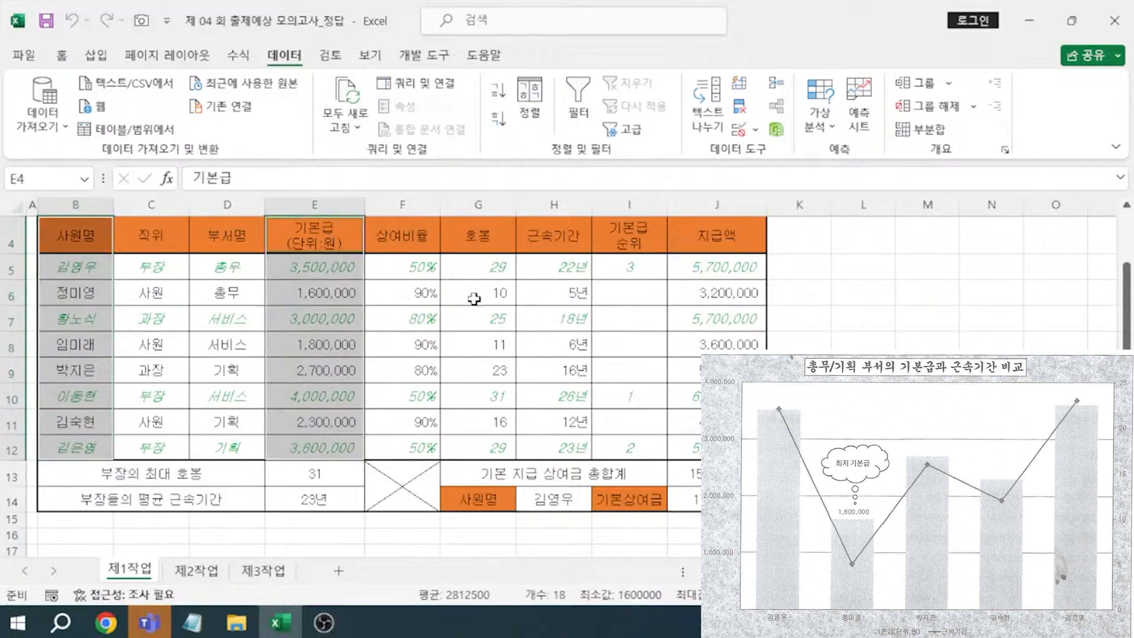
drag(555, 239, 546, 448)
click(864, 422)
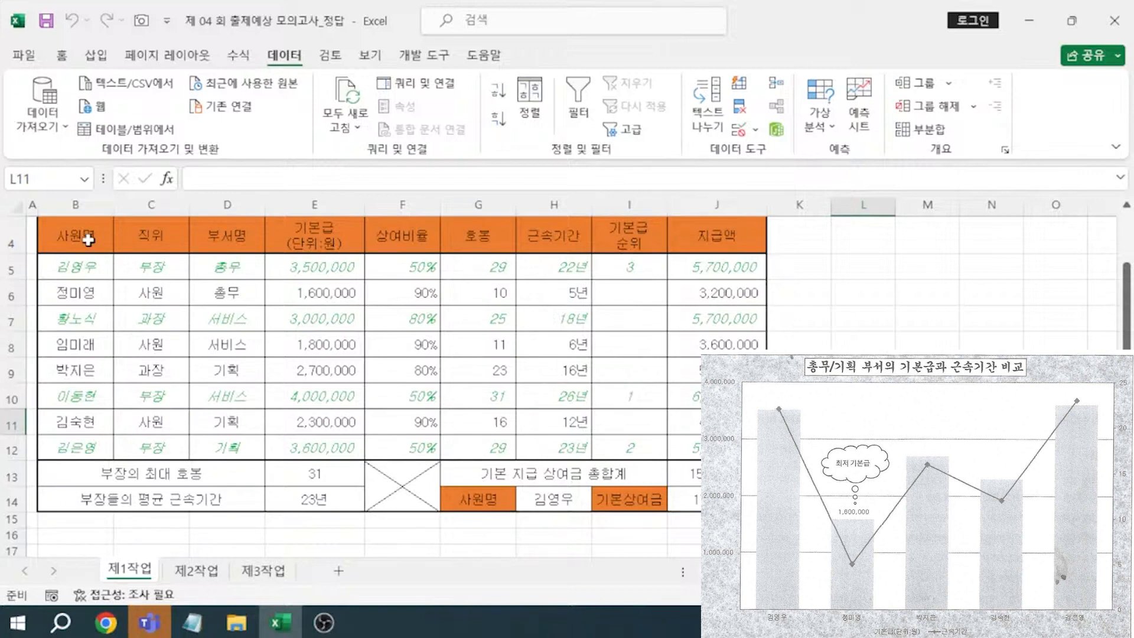
On 제1작업, select the headers and the 총무 and 기획 department cells of the 사원명, 기본급(단위:원) and 근속기간 columns together.
drag(87, 237, 80, 295)
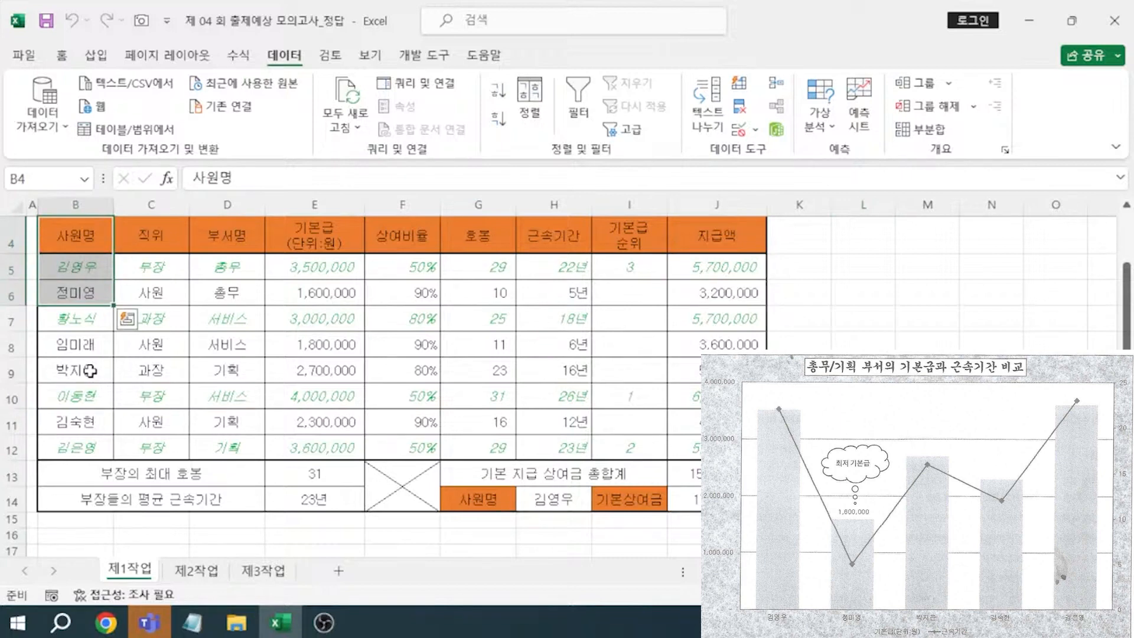
ctrl+click(89, 370)
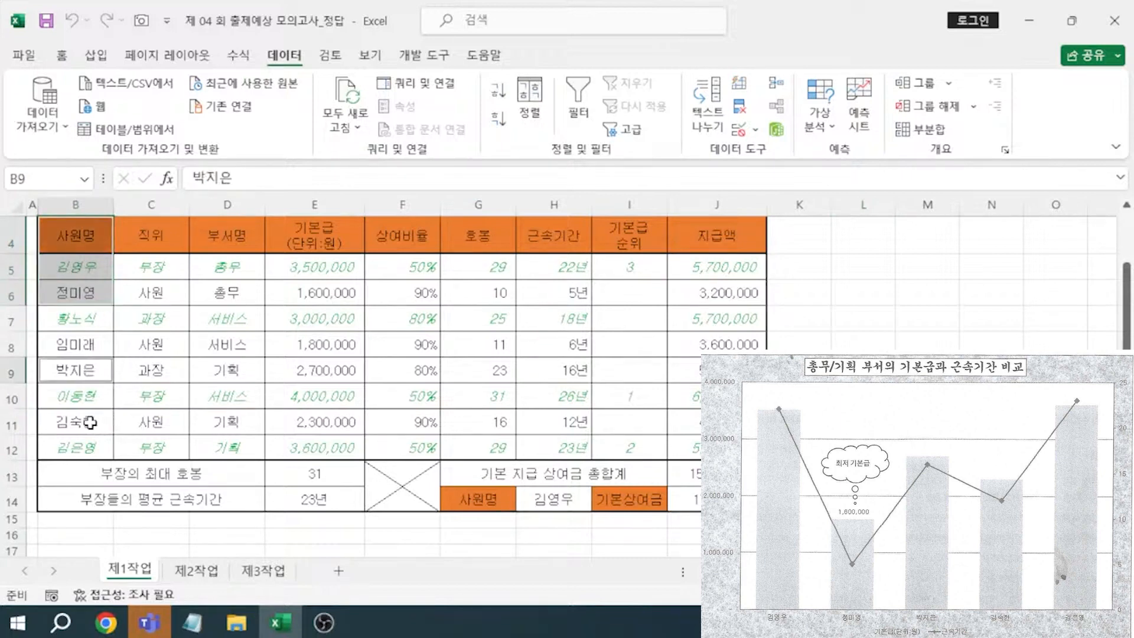
drag(95, 423, 89, 449)
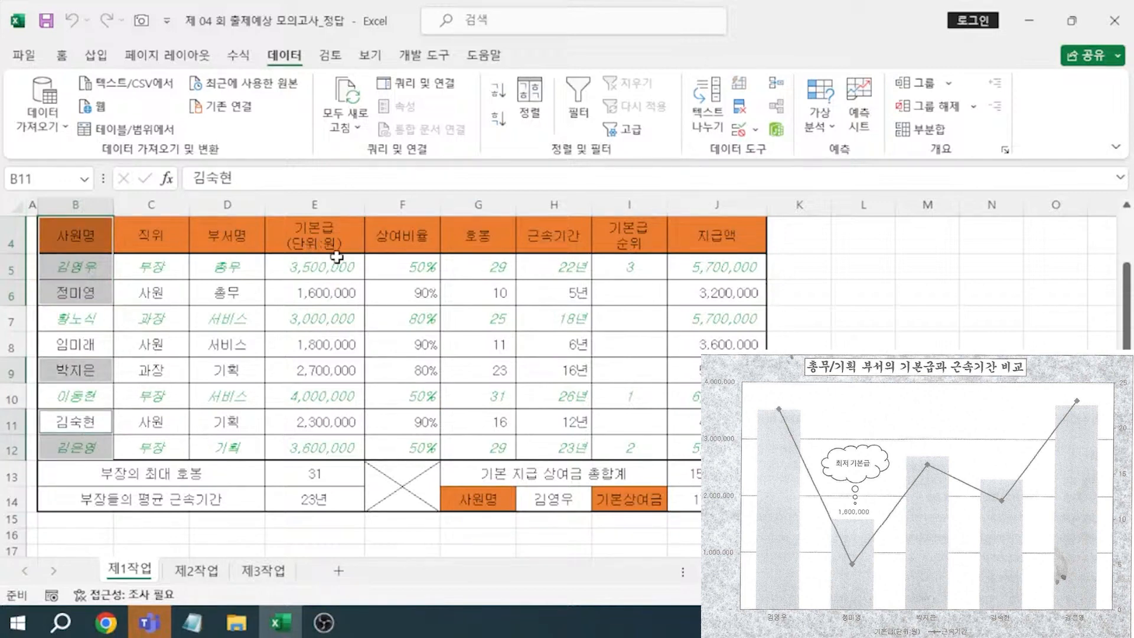
drag(325, 241, 321, 299)
ctrl+click(319, 371)
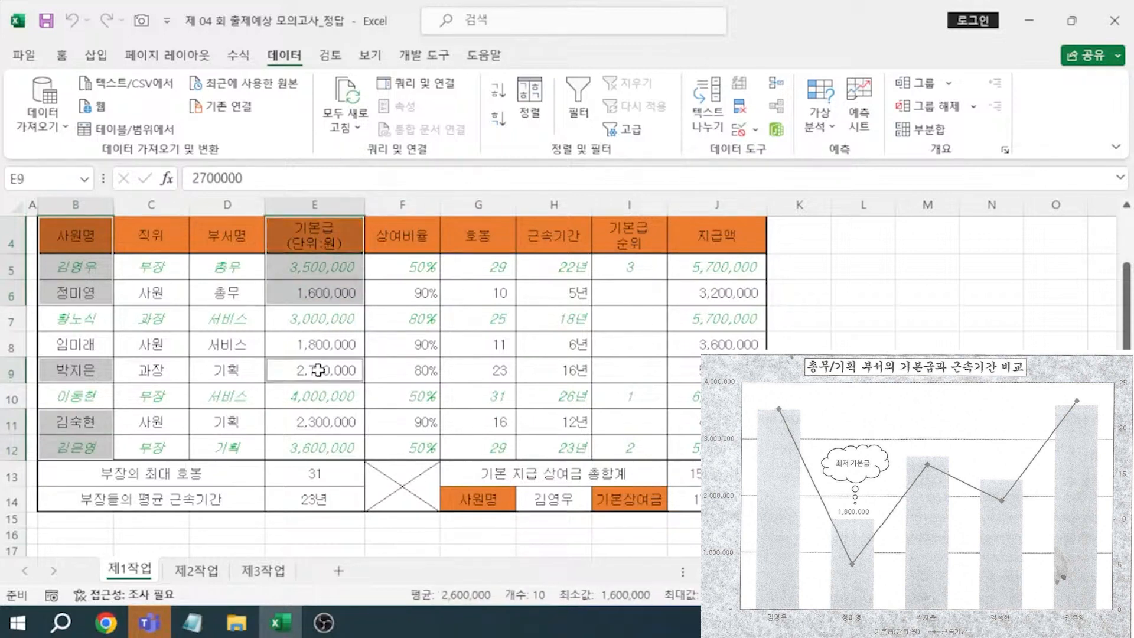
drag(315, 426, 349, 440)
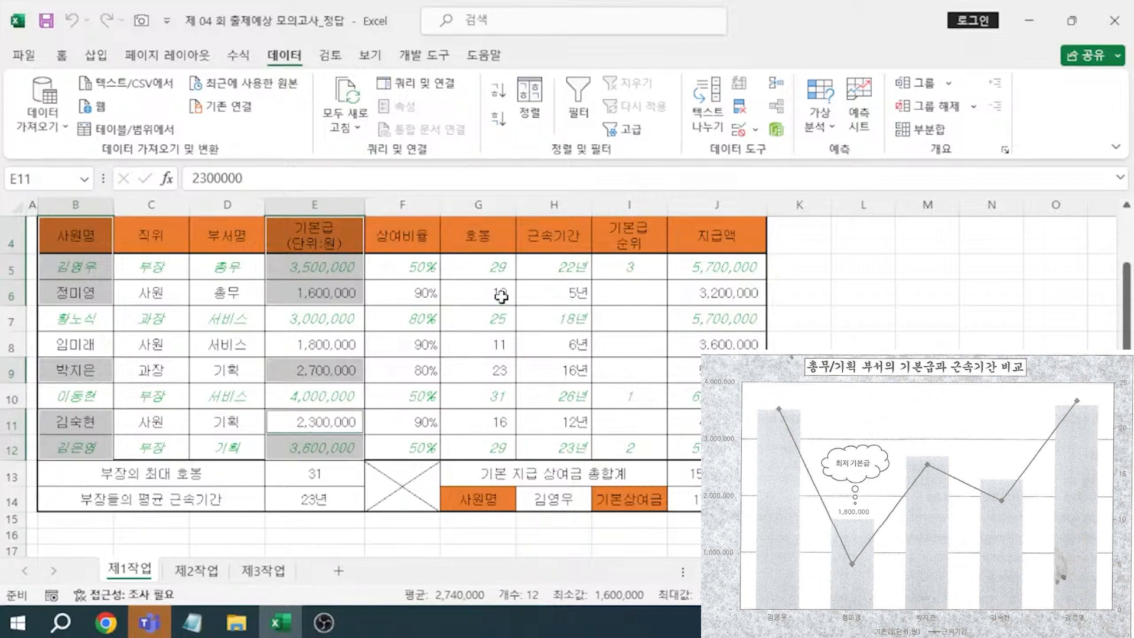
drag(558, 238, 558, 285)
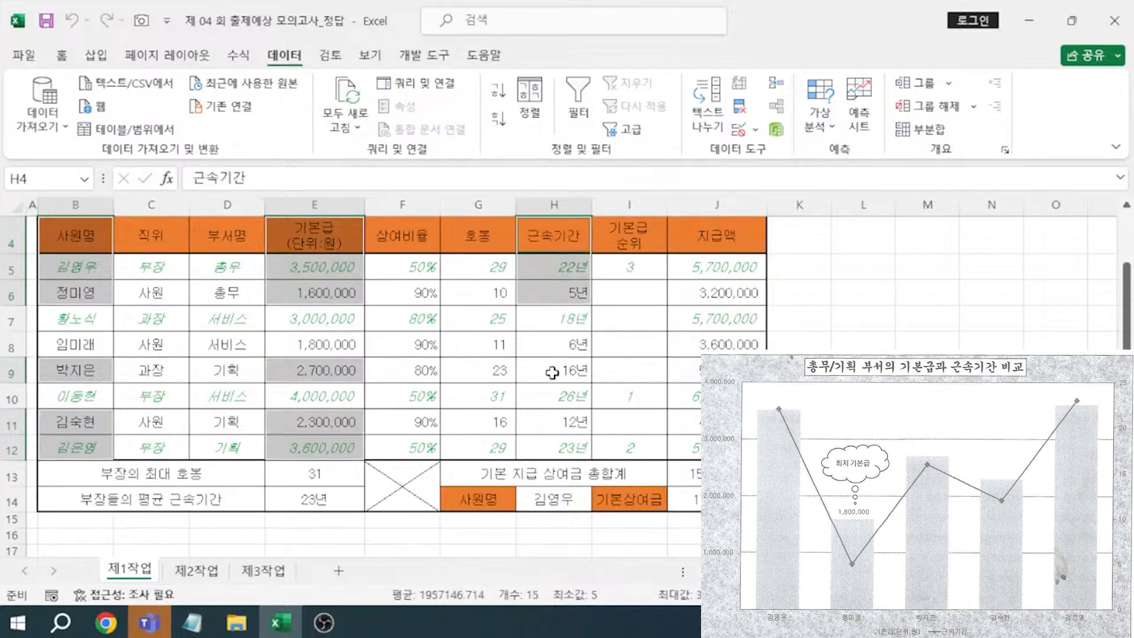
ctrl+click(550, 369)
drag(559, 427, 558, 445)
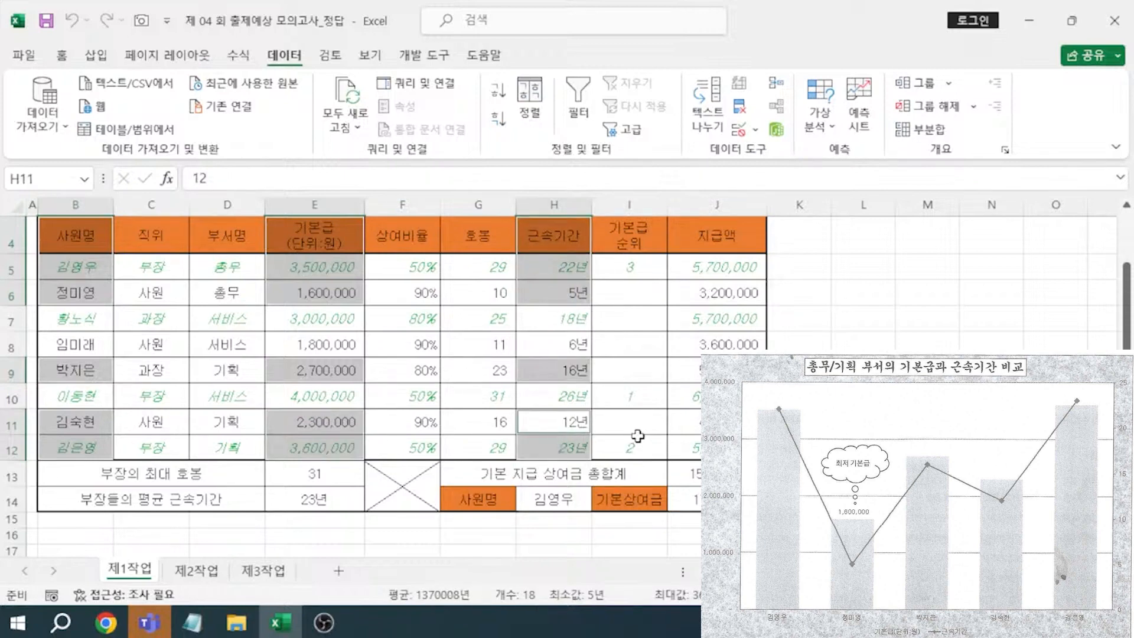
Insert a combo chart with 기본급(단위:원) as 묶은 세로 막대형 and 근속기간 as 표식이 있는 꺾은선형 on the secondary axis.
click(95, 55)
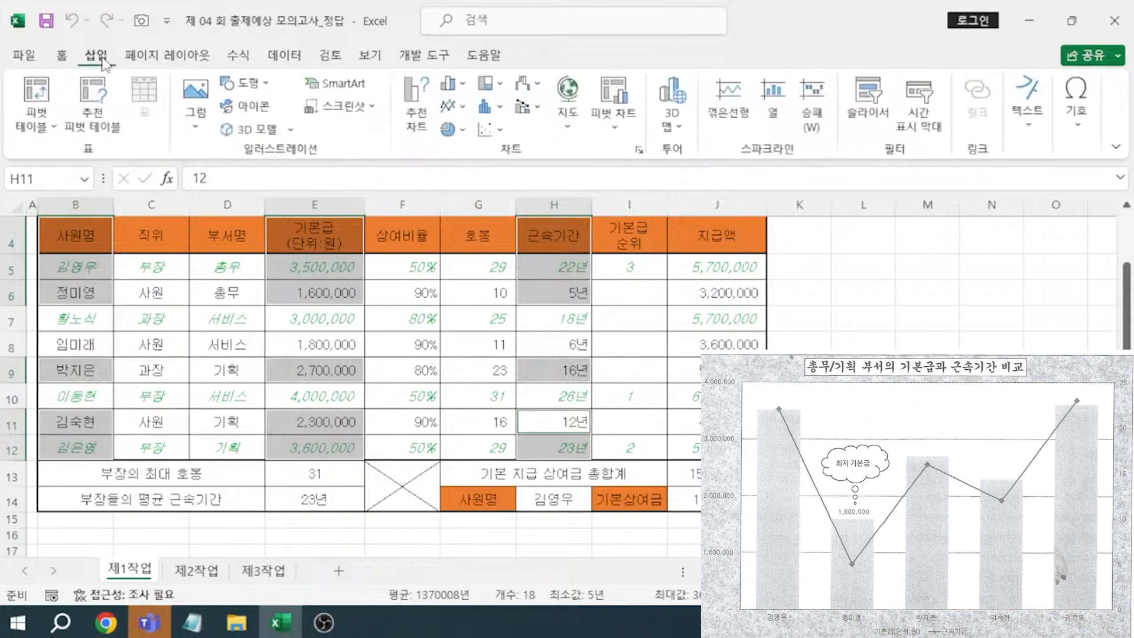
click(424, 116)
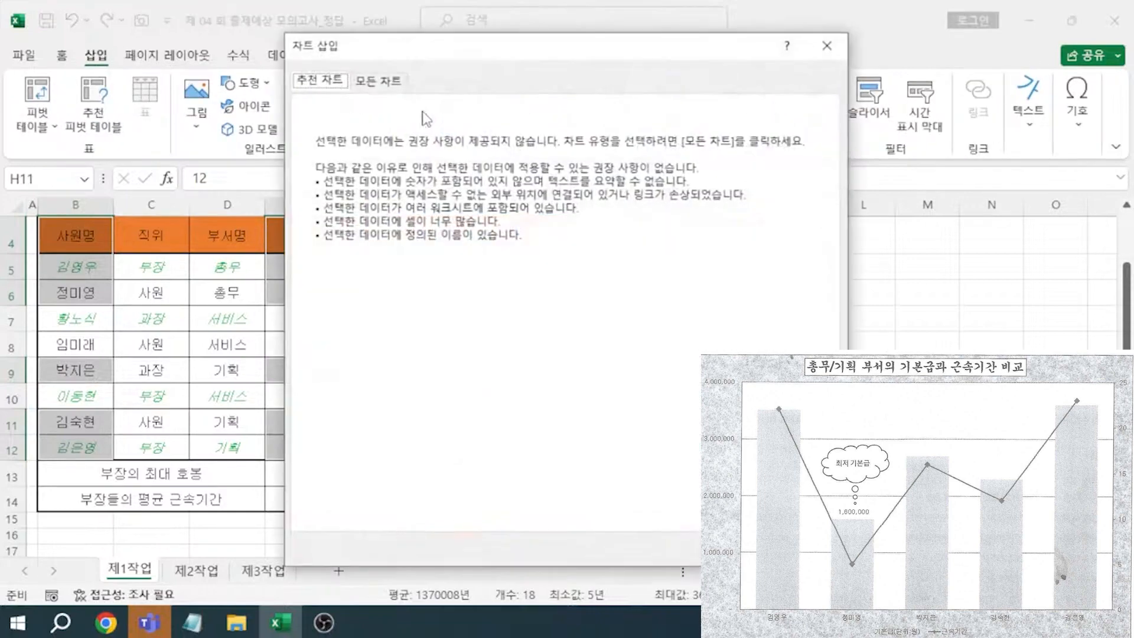
click(398, 88)
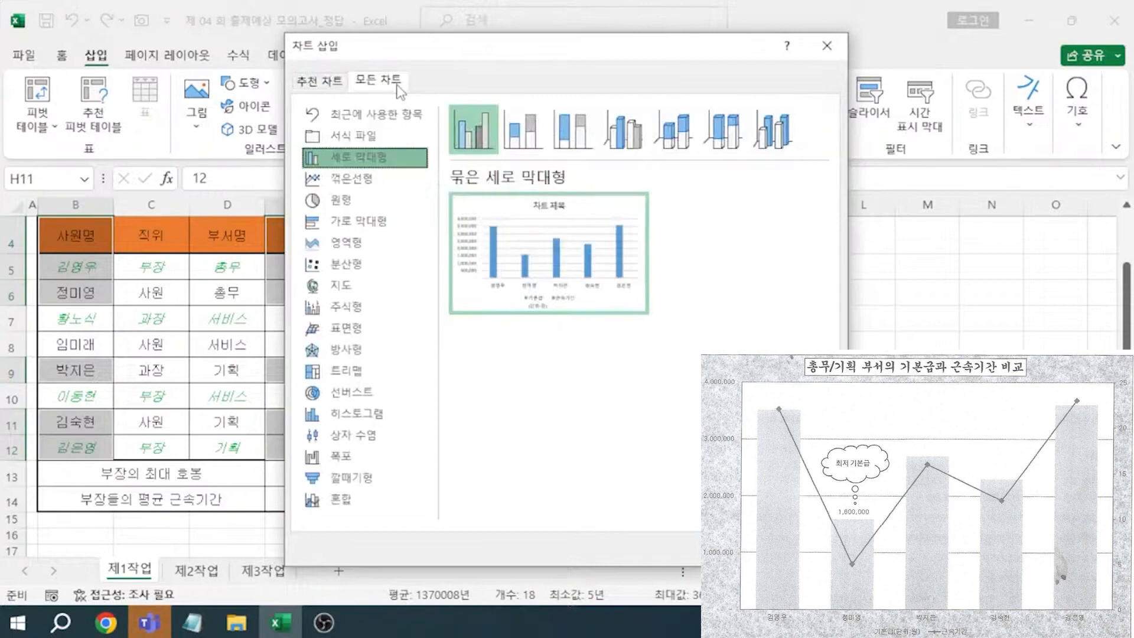
click(341, 500)
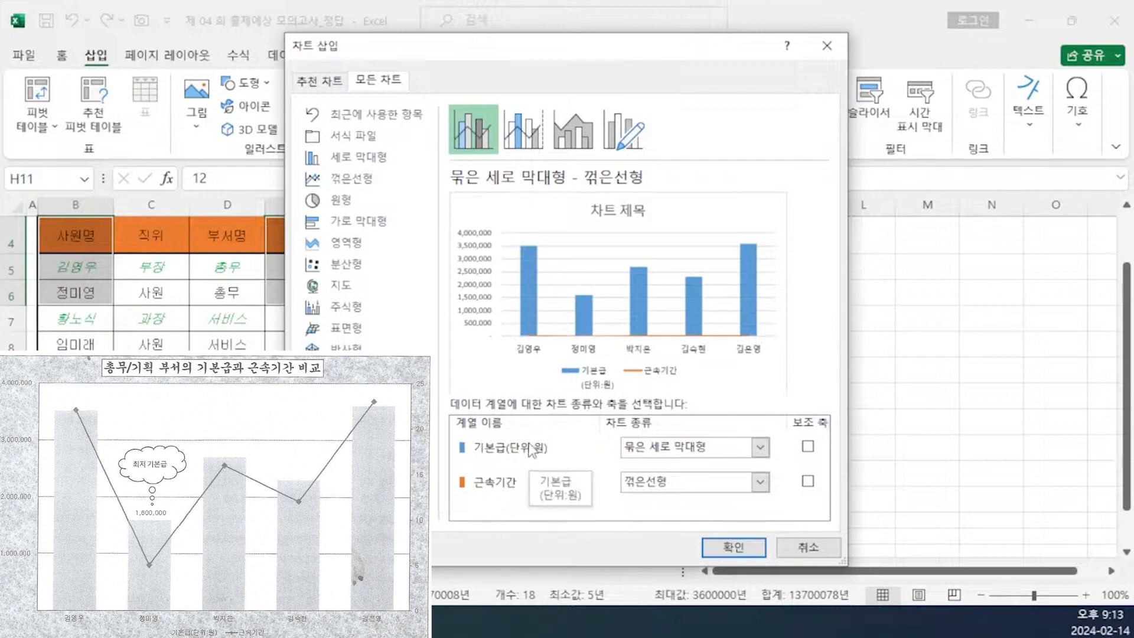
click(703, 489)
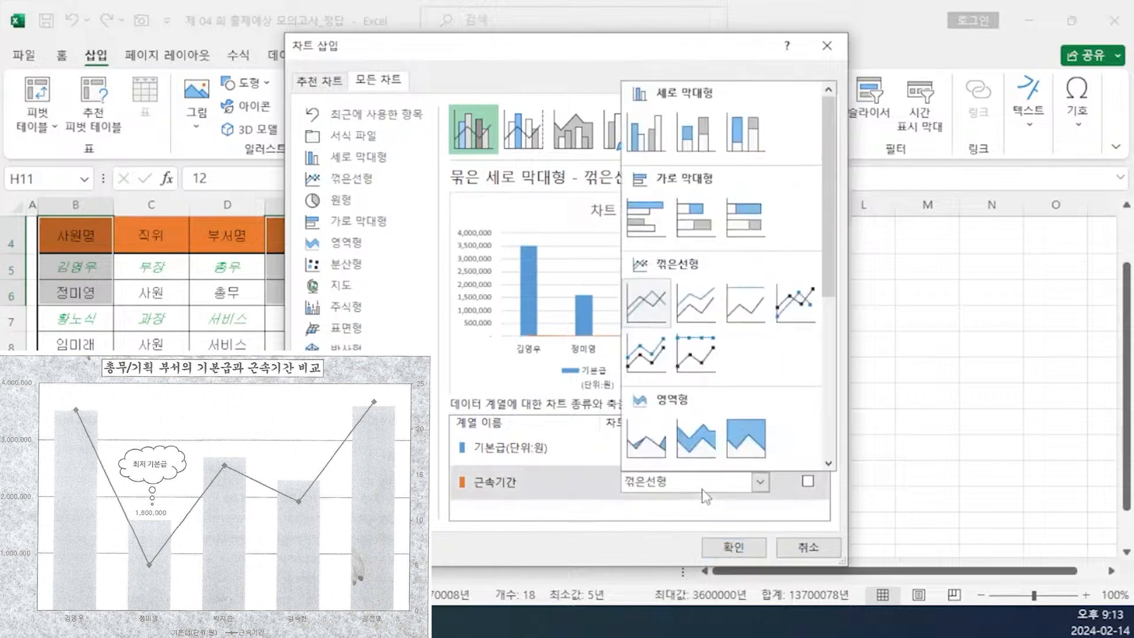
click(797, 301)
click(809, 482)
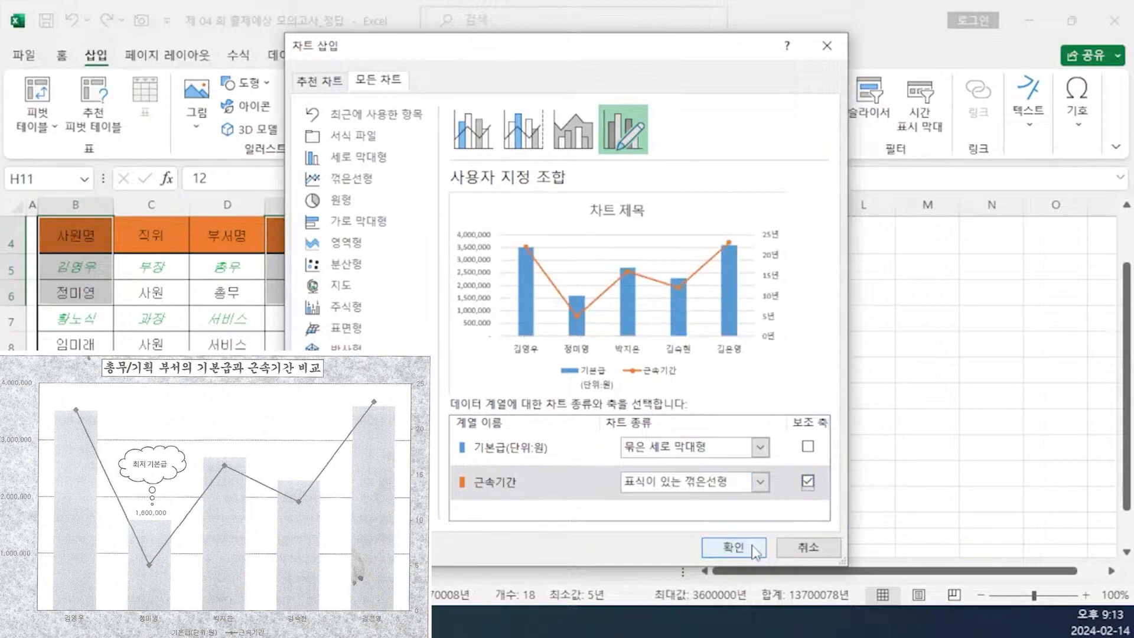
click(734, 547)
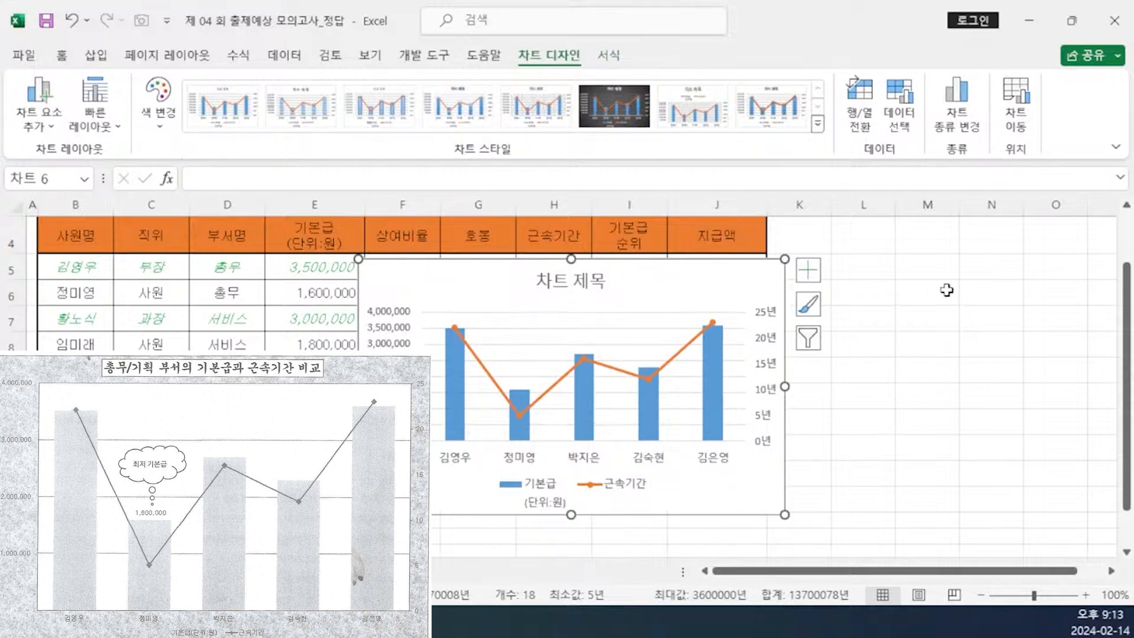
Move the chart to a new sheet named 제4작업 and place that sheet after 제3작업.
click(1017, 127)
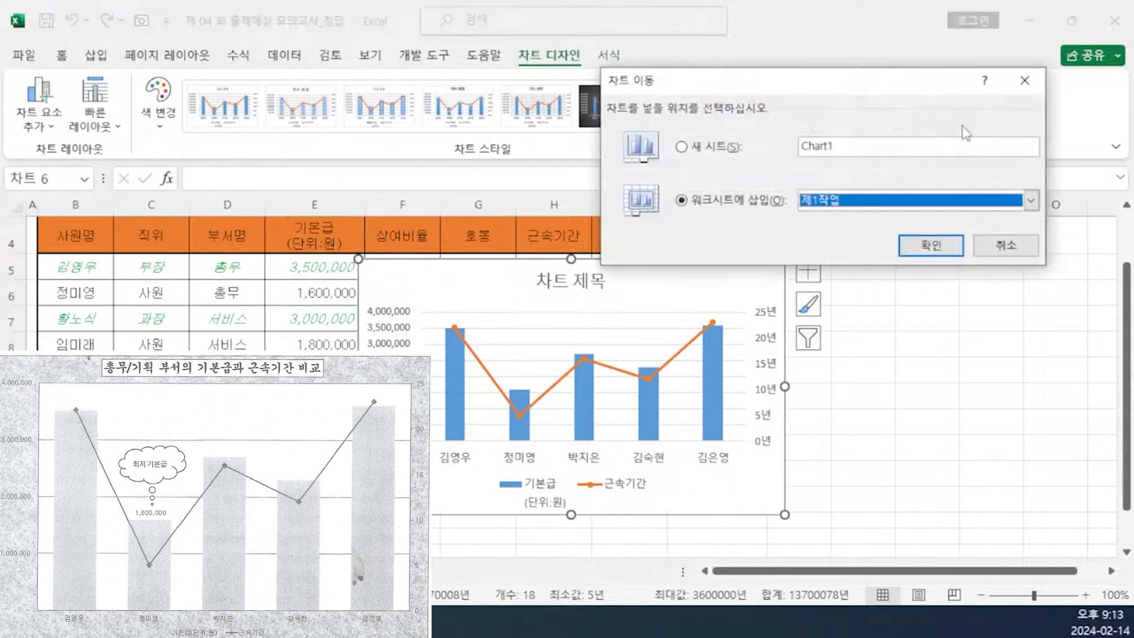
click(736, 152)
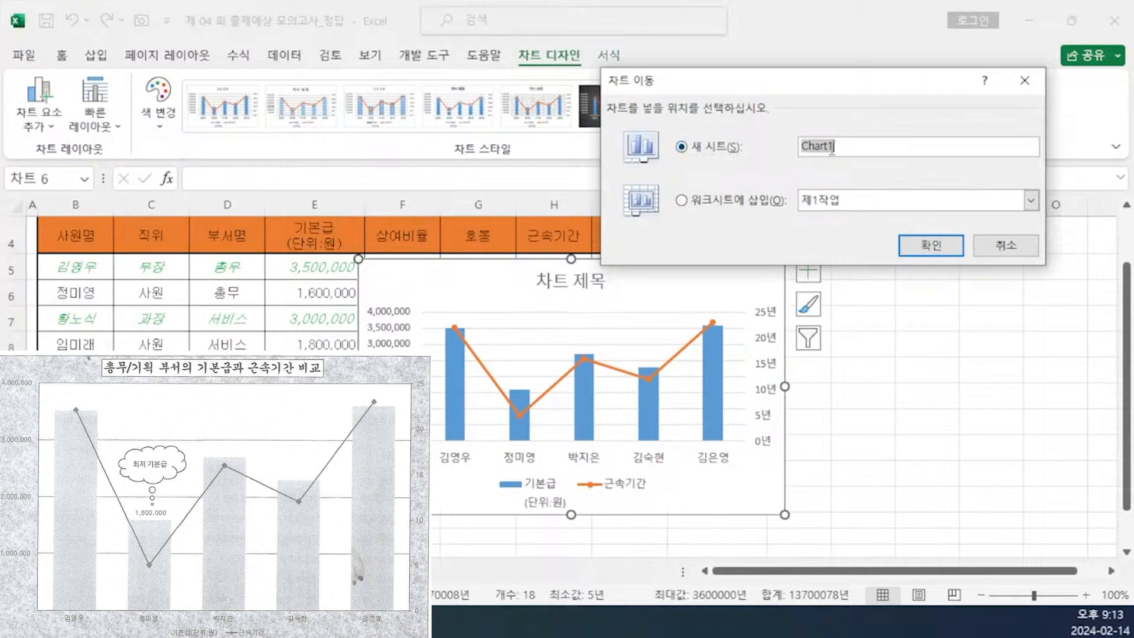
text(제4작업)
key(Return)
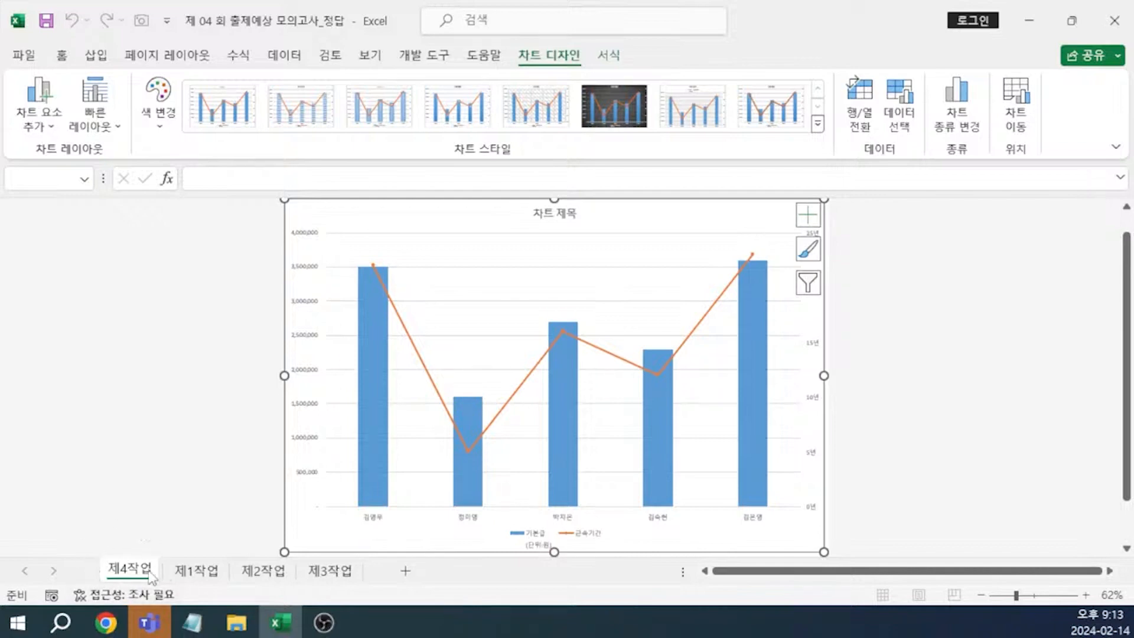
drag(140, 570, 374, 577)
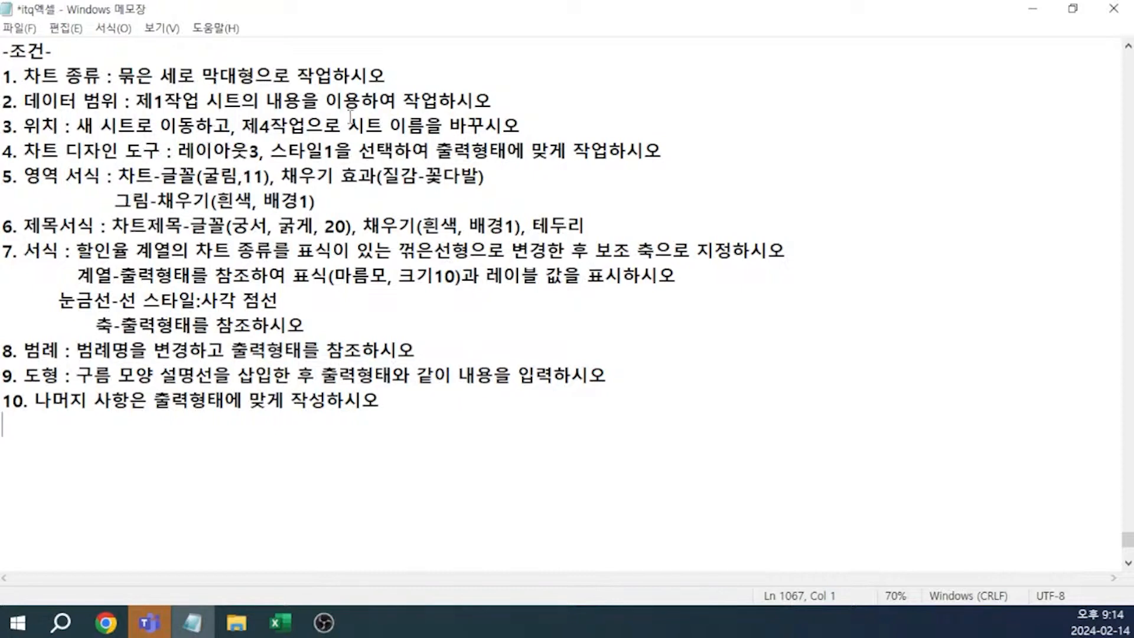
Apply quick layout 레이아웃 3 and chart style 스타일 1 to the chart on 제4작업.
key(alt+Tab)
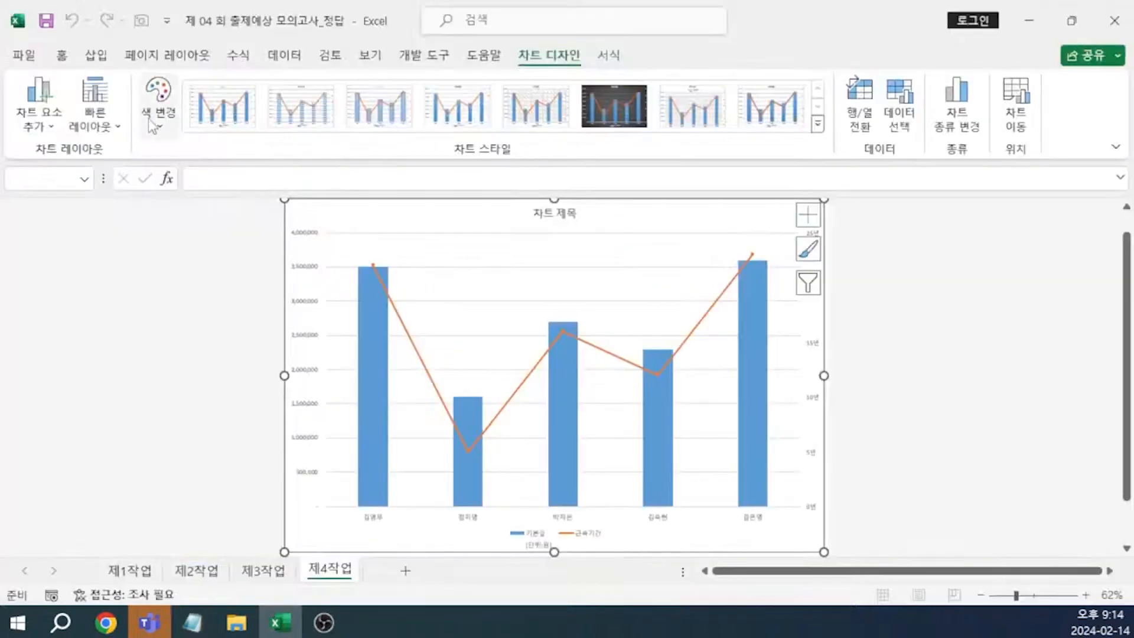
click(92, 128)
click(193, 169)
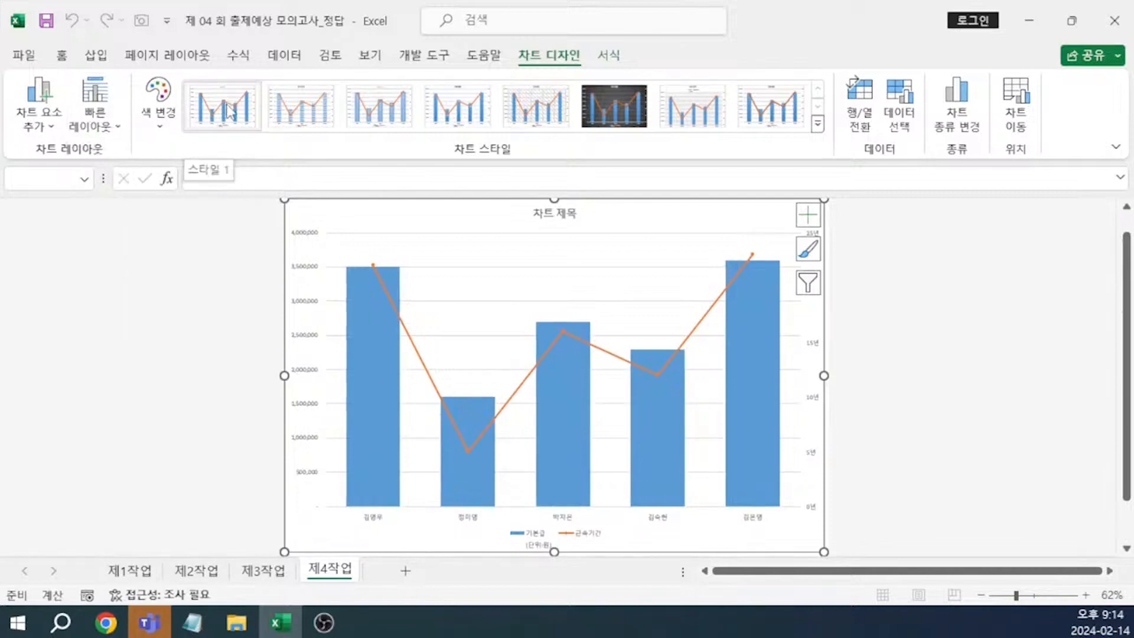
click(229, 111)
Check the area formatting condition in Notepad, and set the whole chart's font to 굴림, size 11, in Excel.
key(alt+Tab)
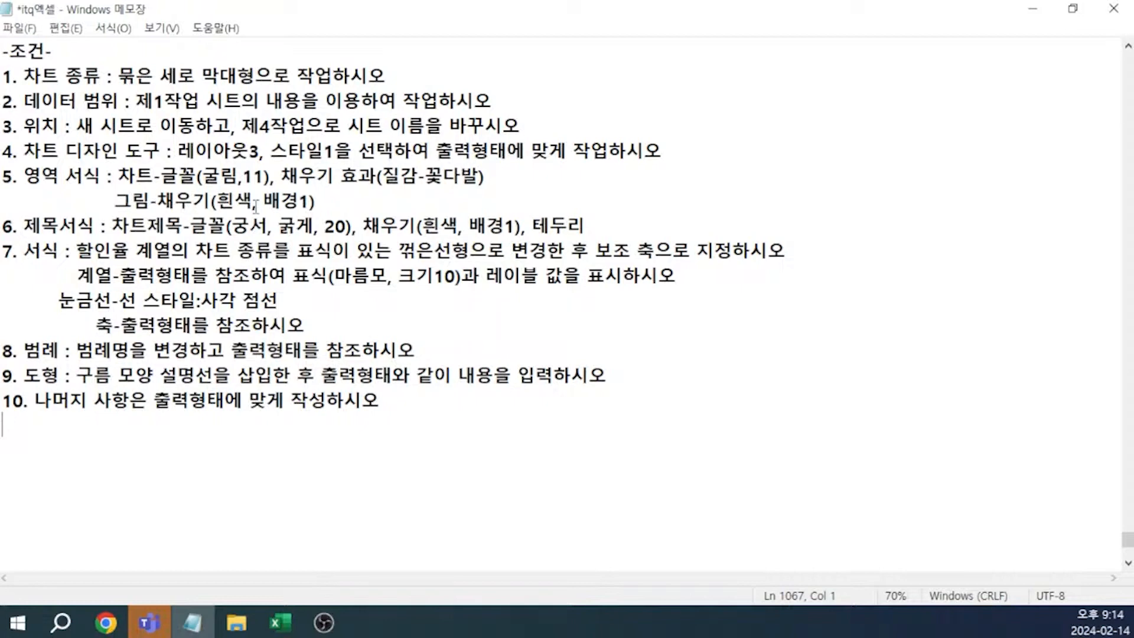
click(281, 620)
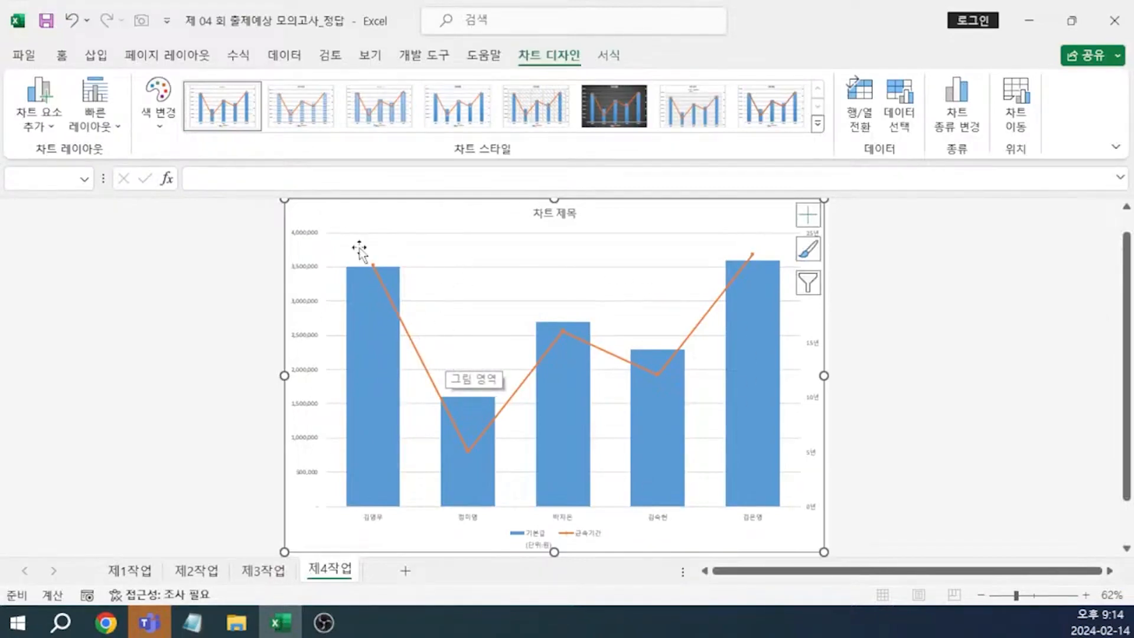
click(62, 55)
click(193, 93)
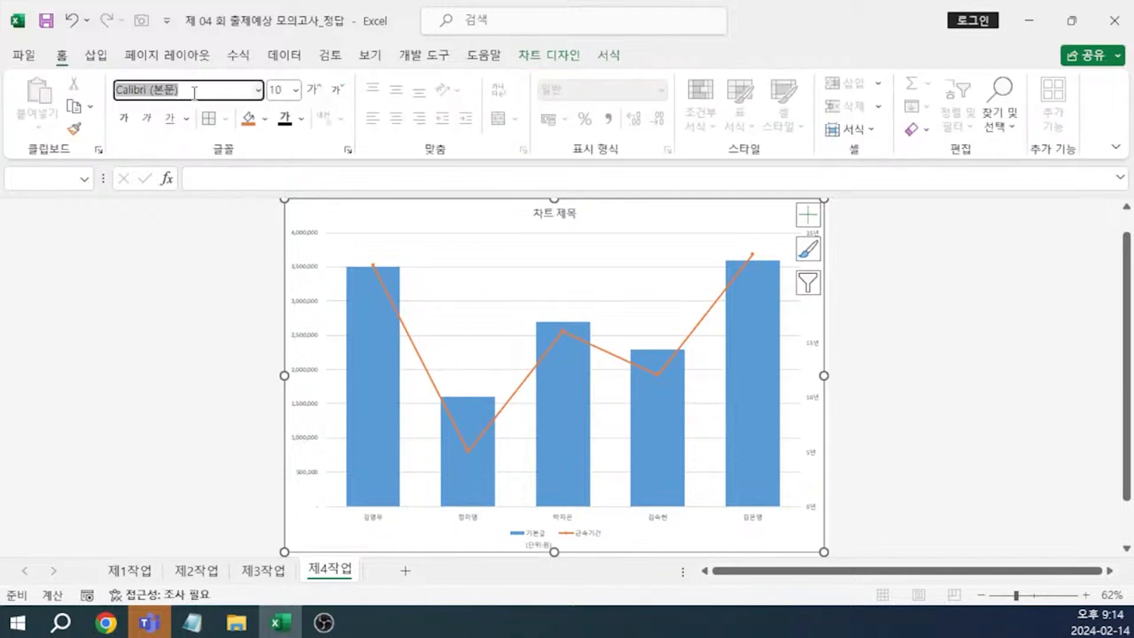
text(굴림)
key(Tab)
text(11)
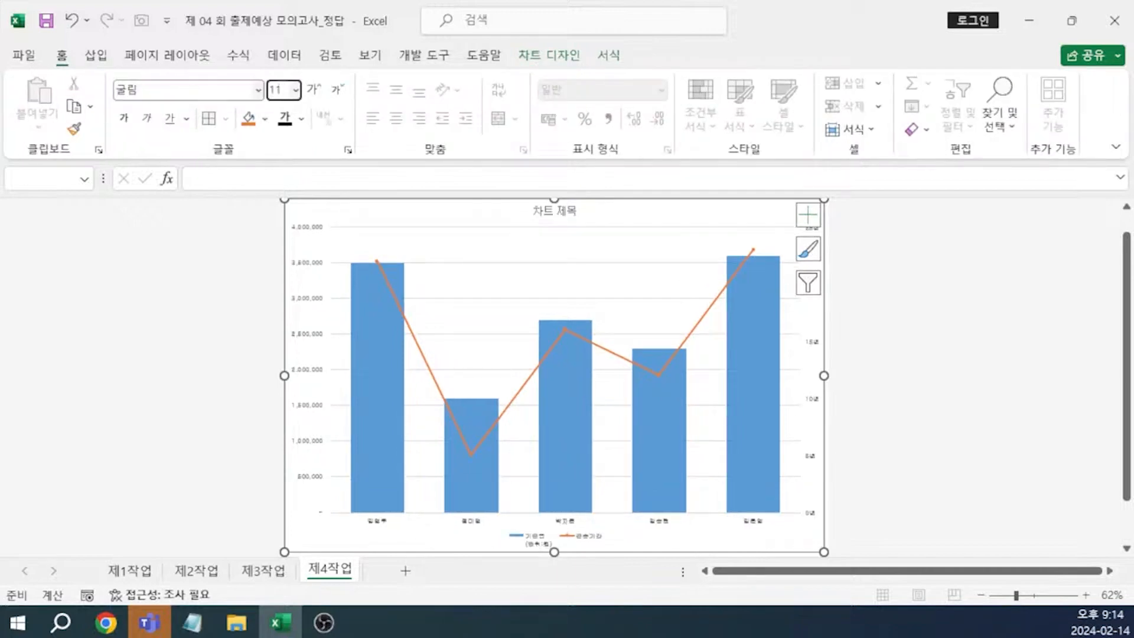
key(Return)
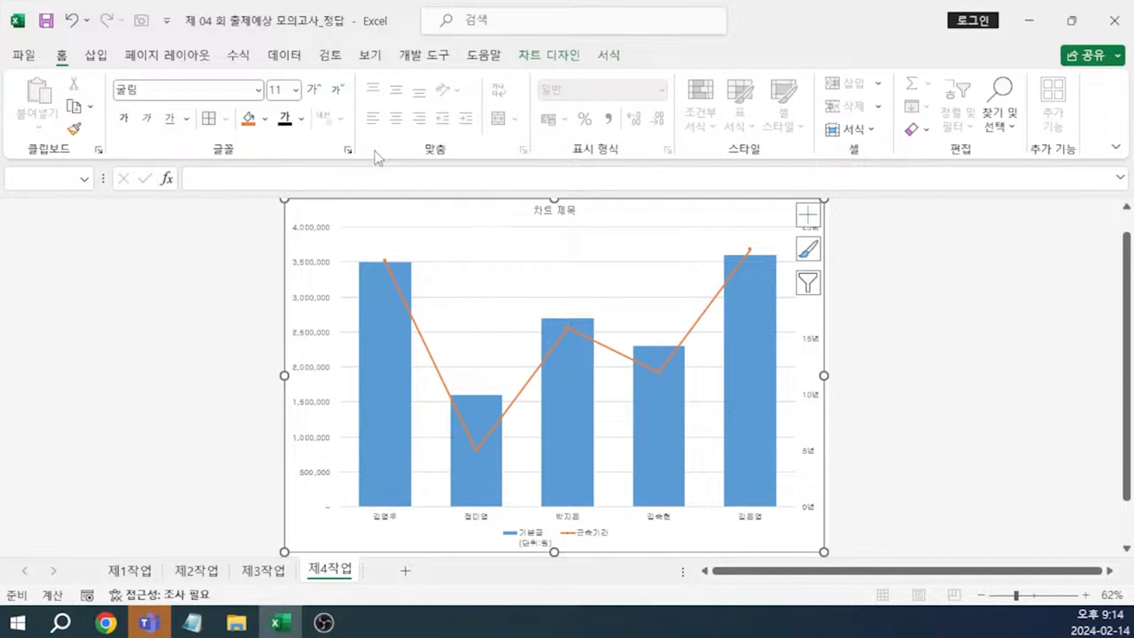
Fill the chart area with the 꽃다발 texture.
key(ctrl+1)
click(915, 322)
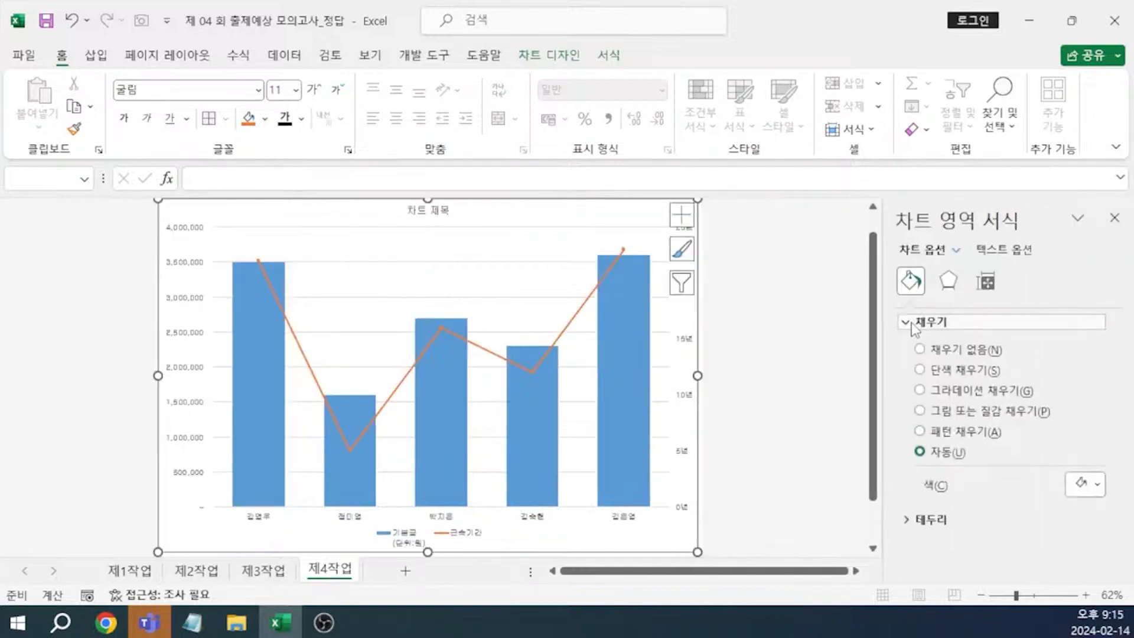
click(937, 411)
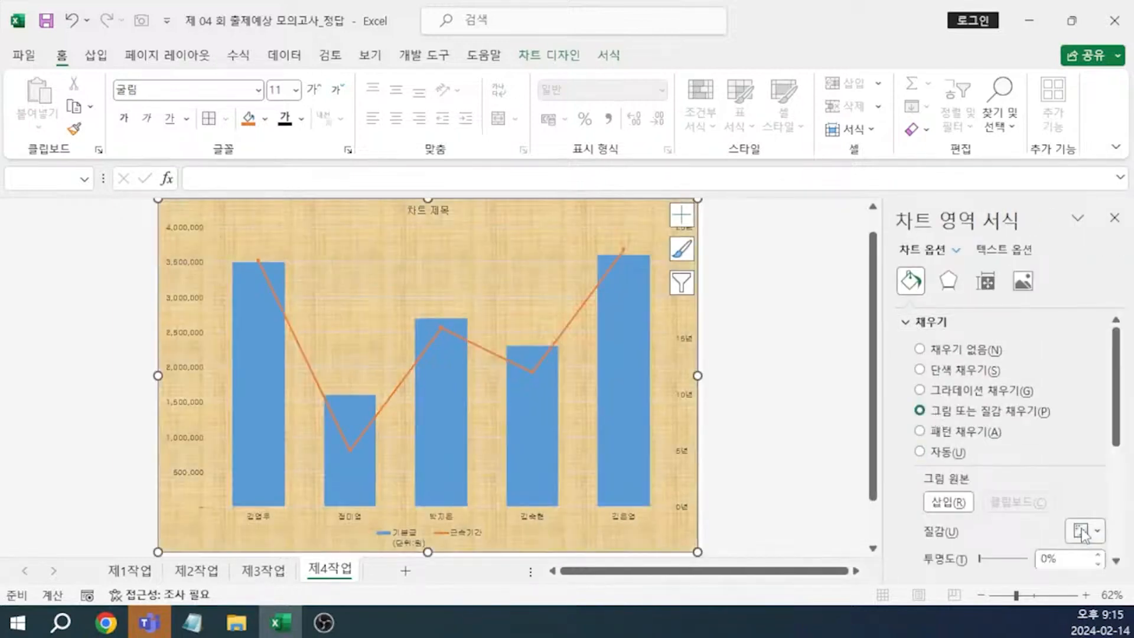
click(1081, 531)
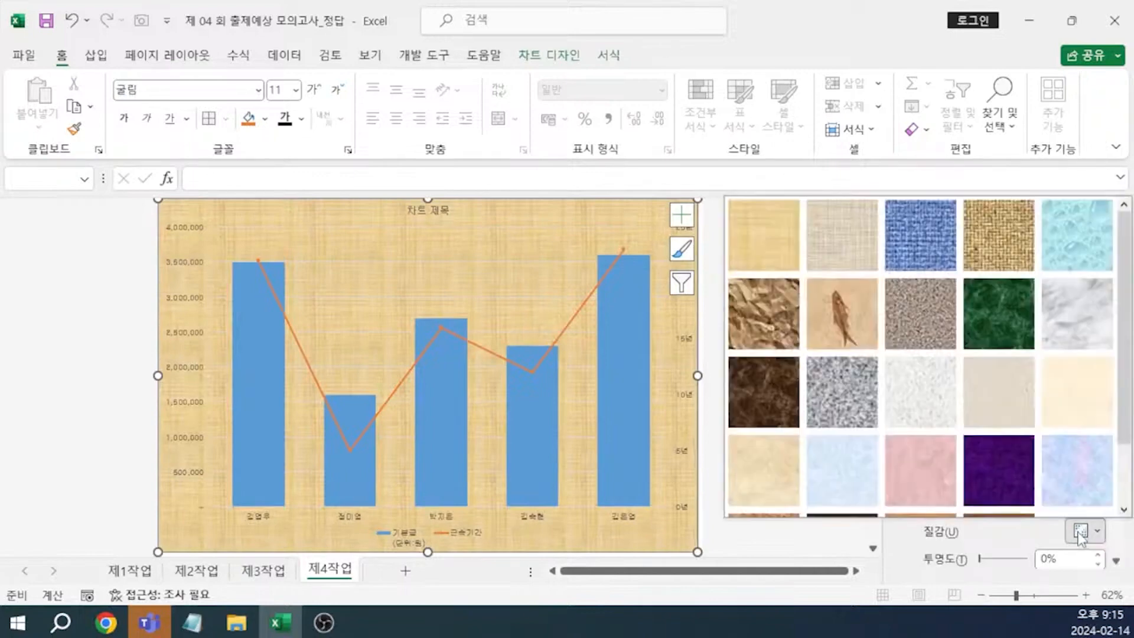
click(1077, 474)
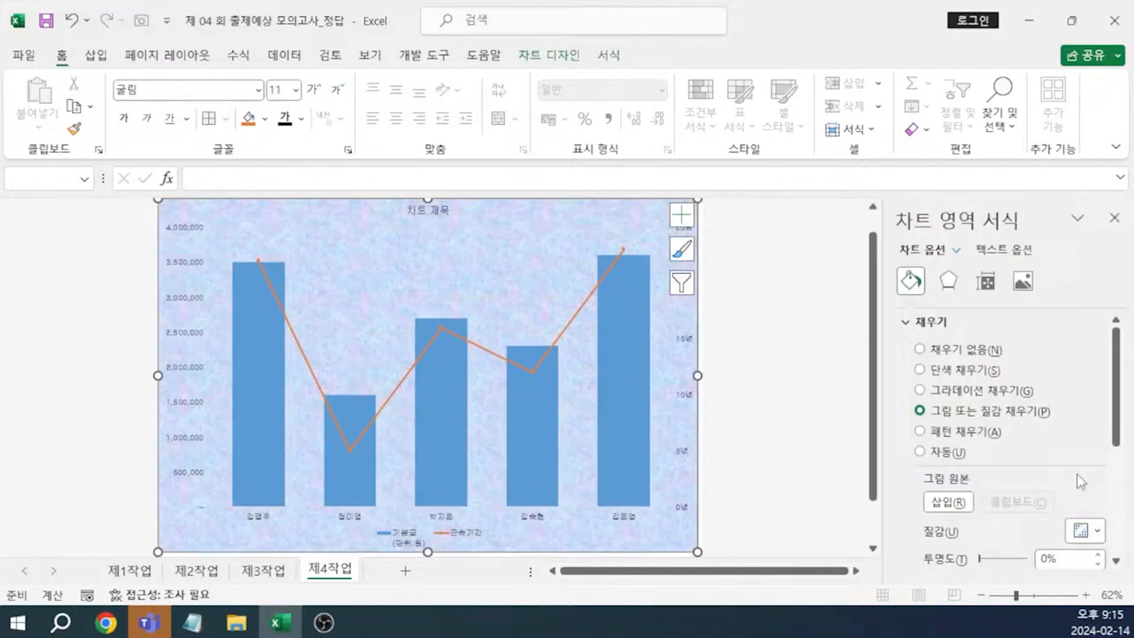
Fill the chart's plot area with solid white (흰색, 배경 1).
click(480, 282)
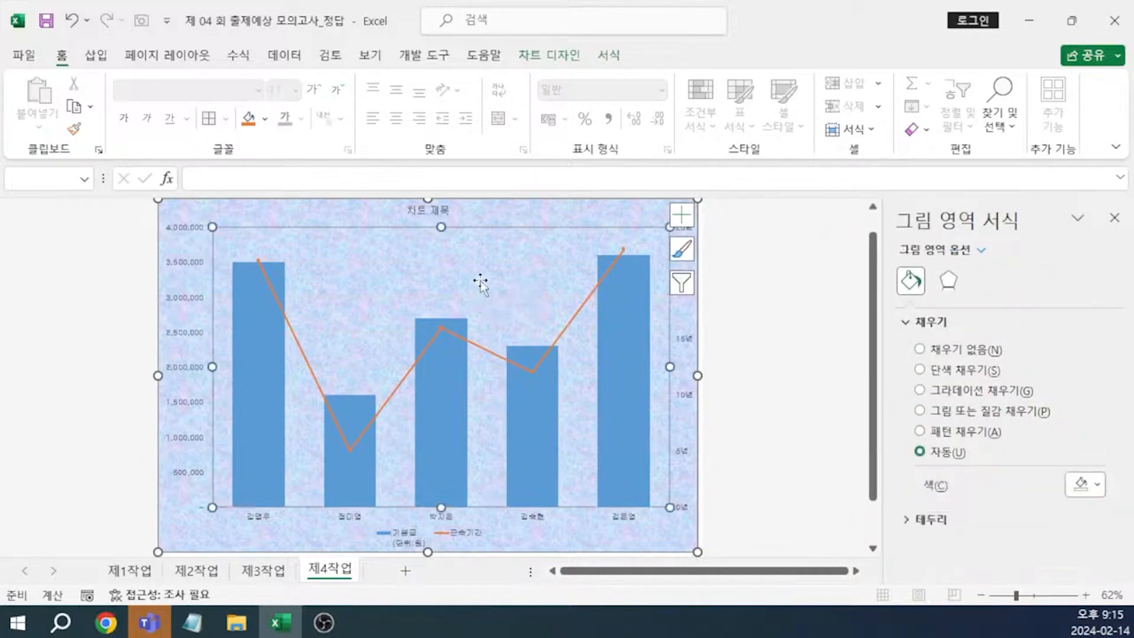
click(920, 370)
click(1086, 485)
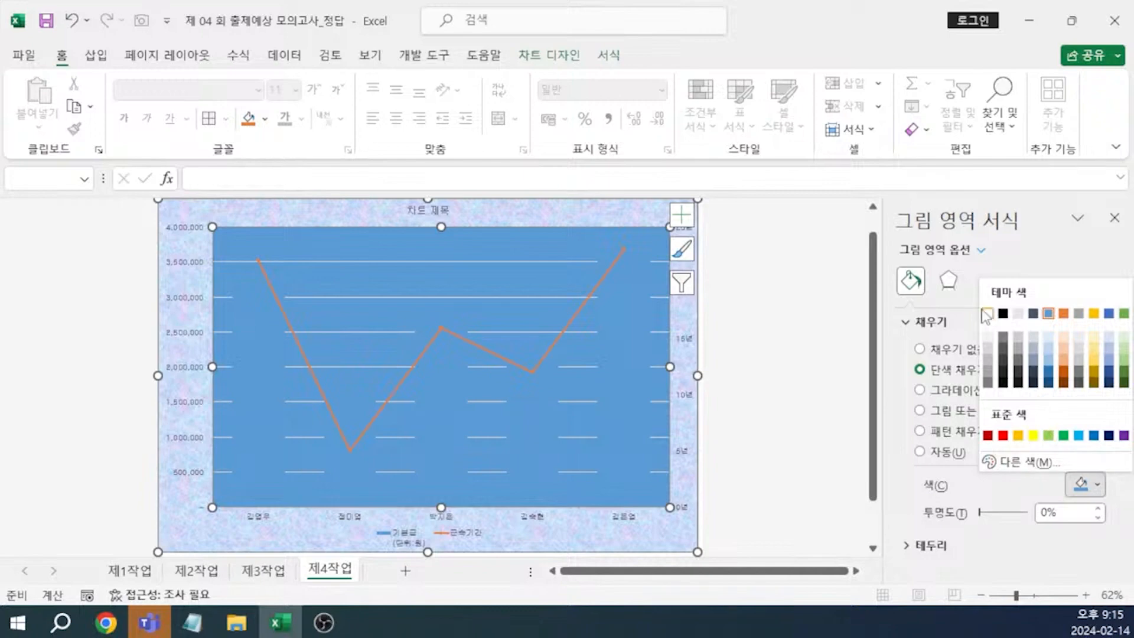
click(987, 314)
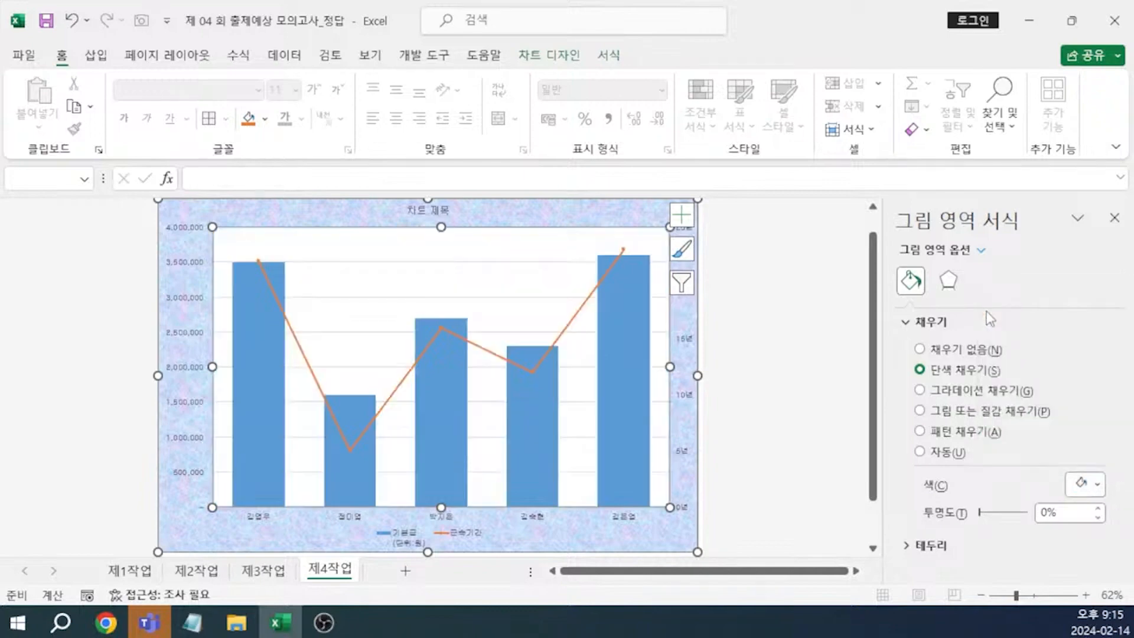
Check the title formatting condition in Notepad, and set the chart title in Excel to "총무/기획 부서의 기본급과 근속기간 비교".
key(alt+Tab)
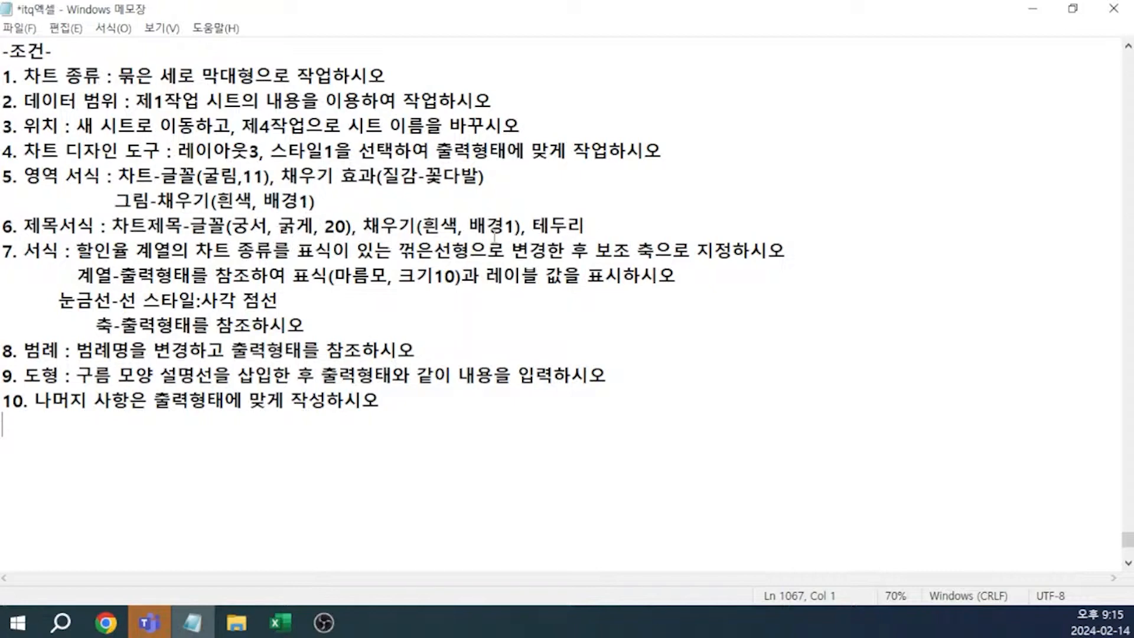
key(alt+Tab)
click(423, 212)
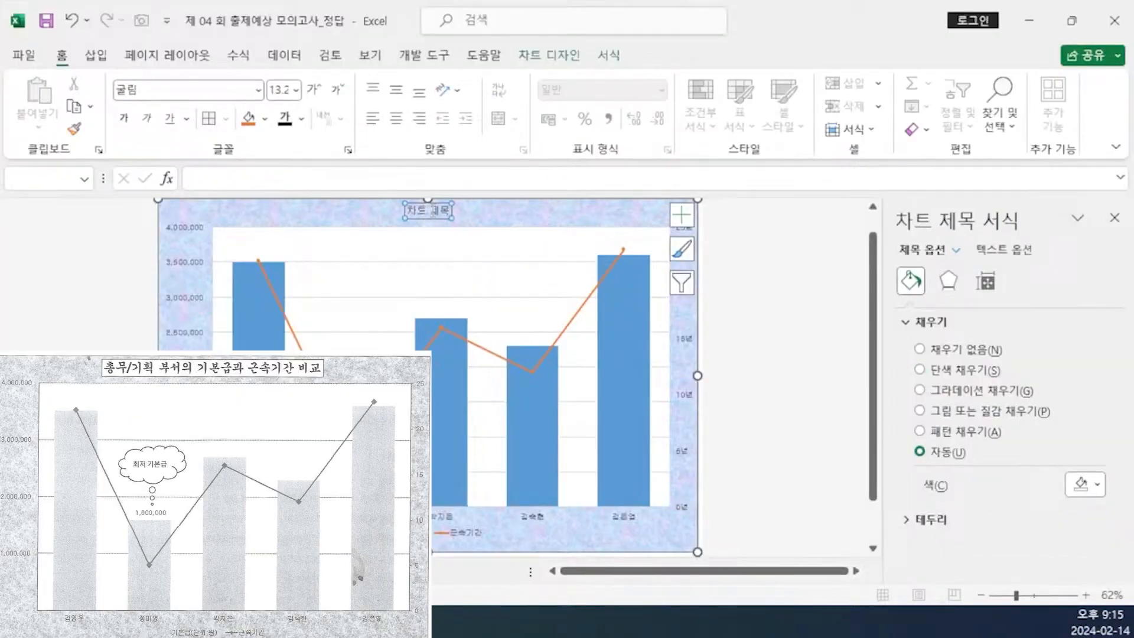
text(총무/)
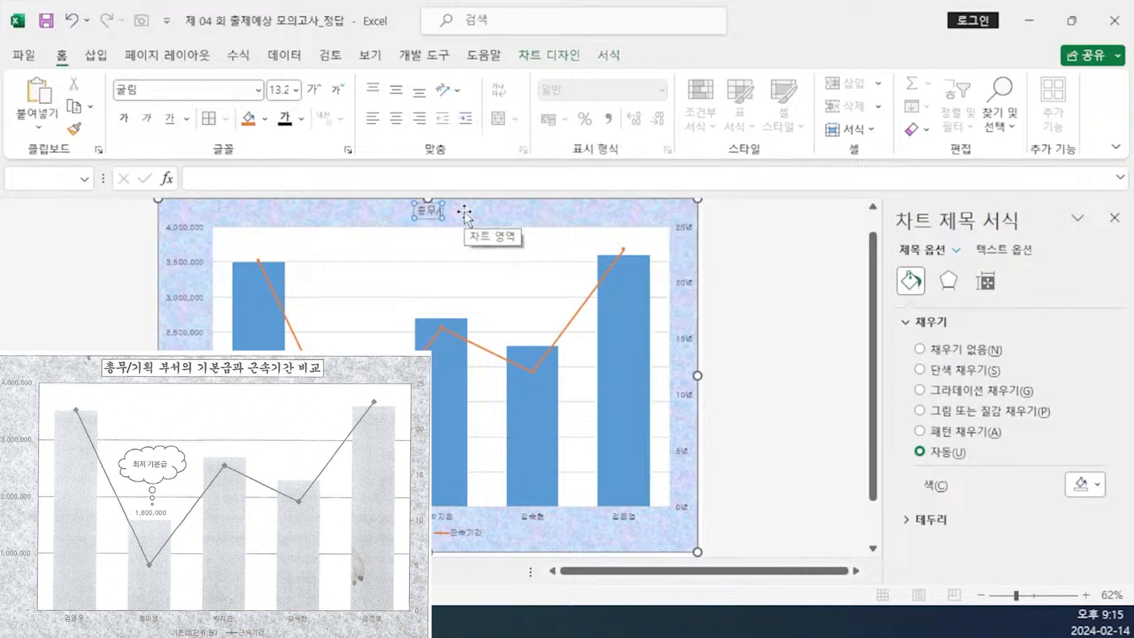
text(기획 부서의 기)
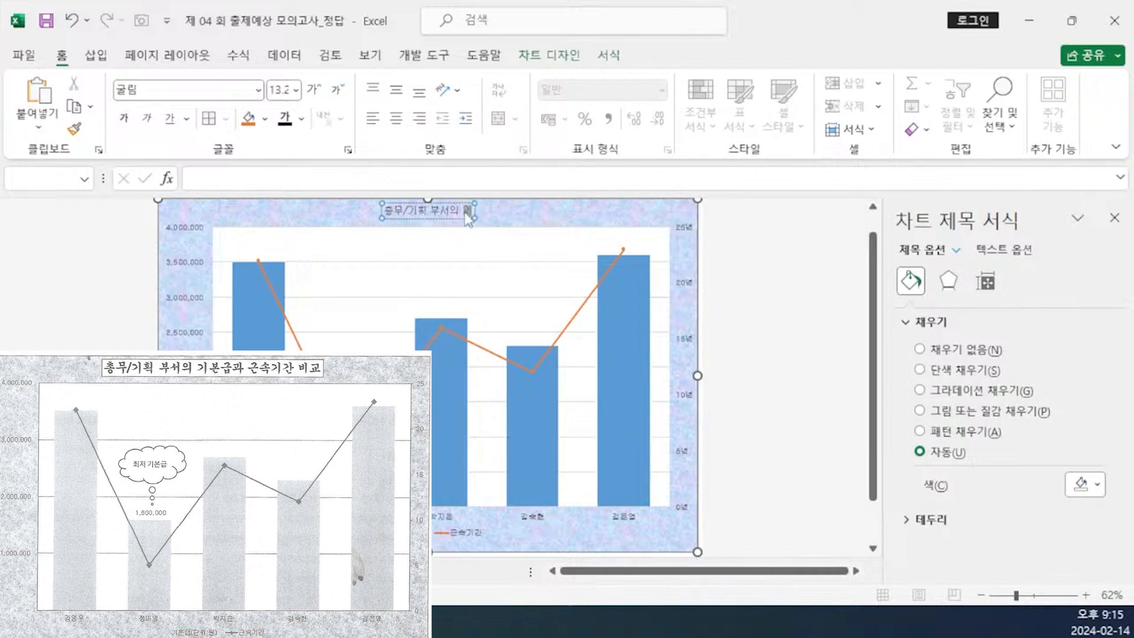
text(본급과 근)
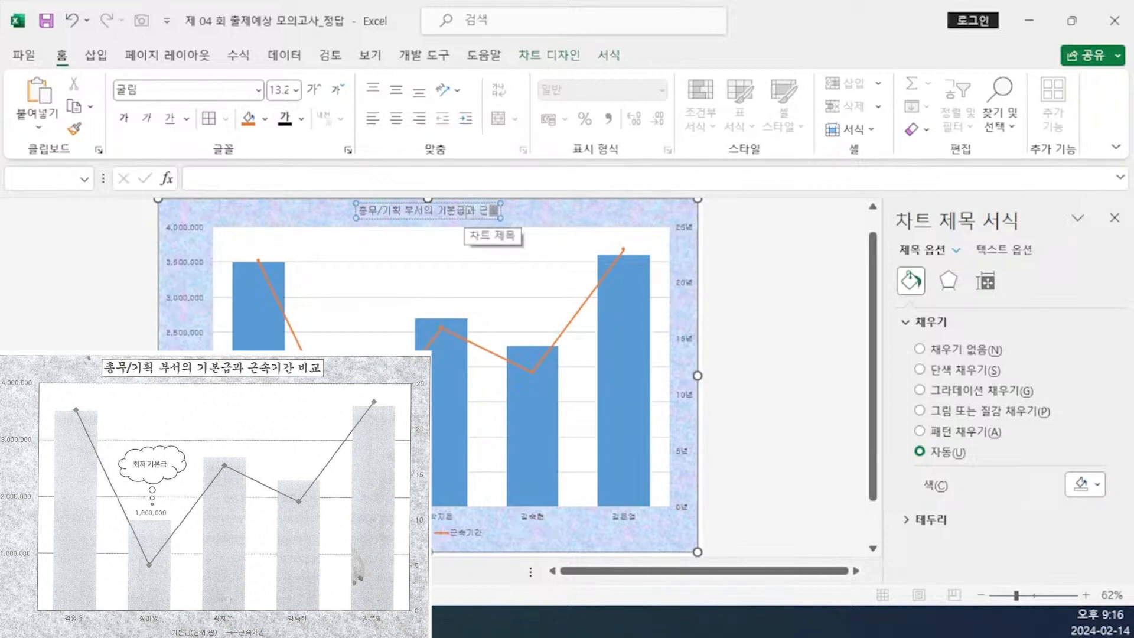
text(속기간 비)
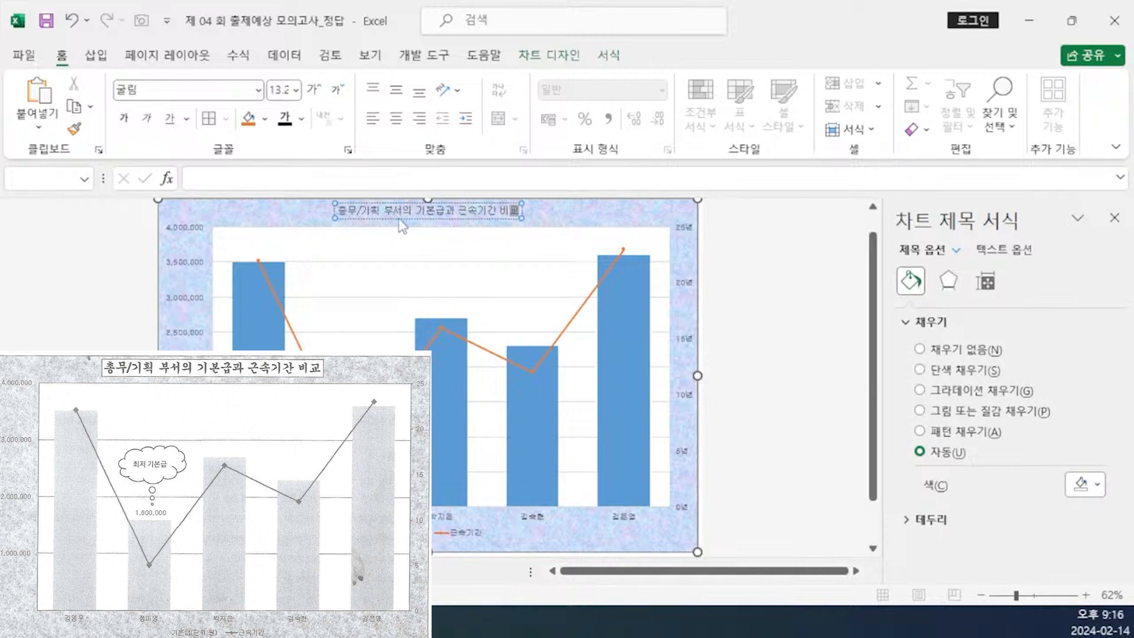
text(교)
key(Escape)
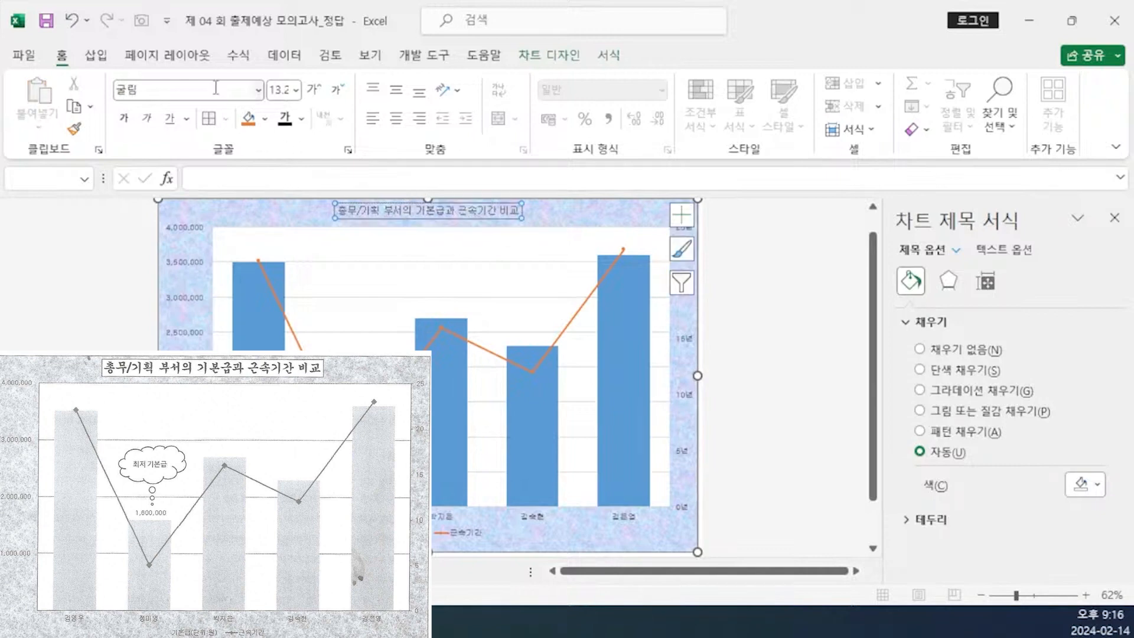
Format the chart title in 궁서, size 20, bold, and fill it with white (흰색, 배경 1).
text(궁서)
key(Tab)
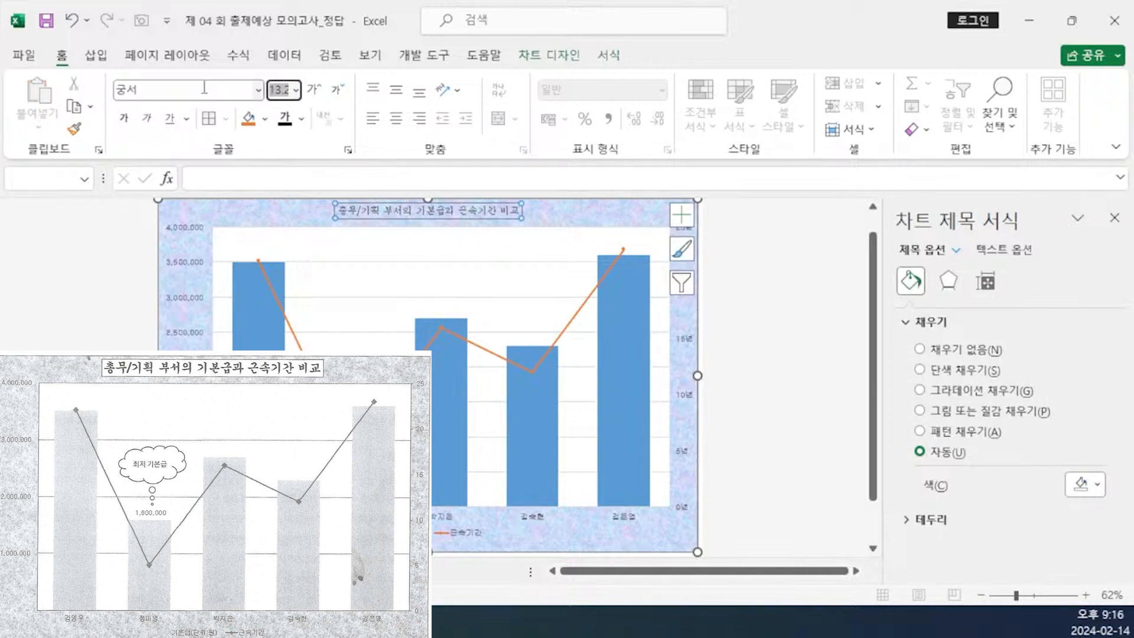
text(20)
click(127, 122)
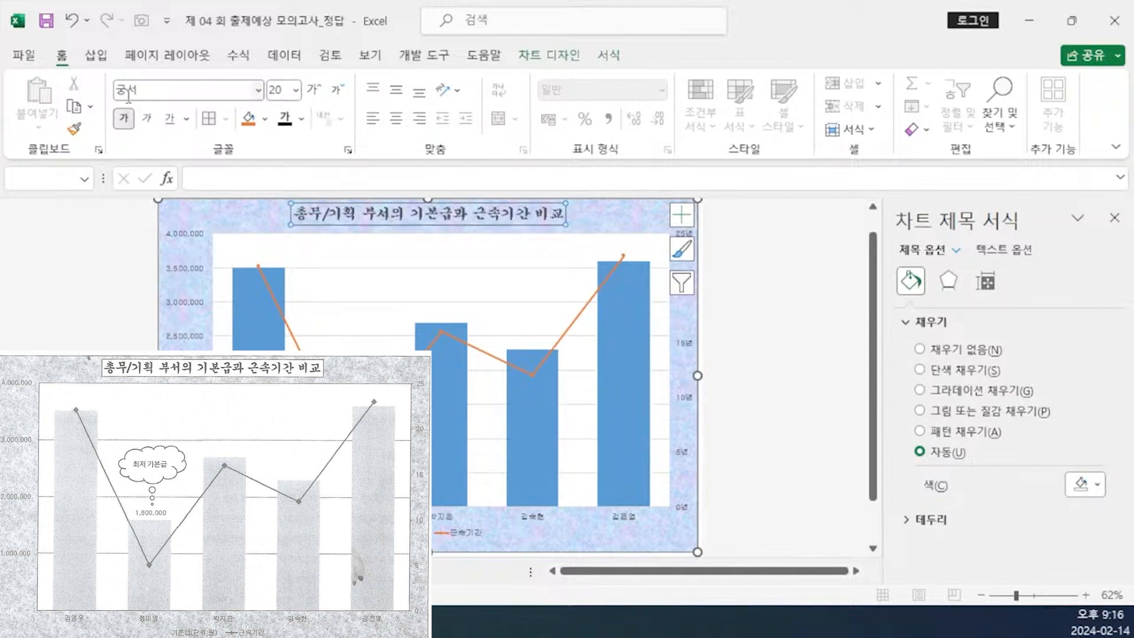
click(265, 118)
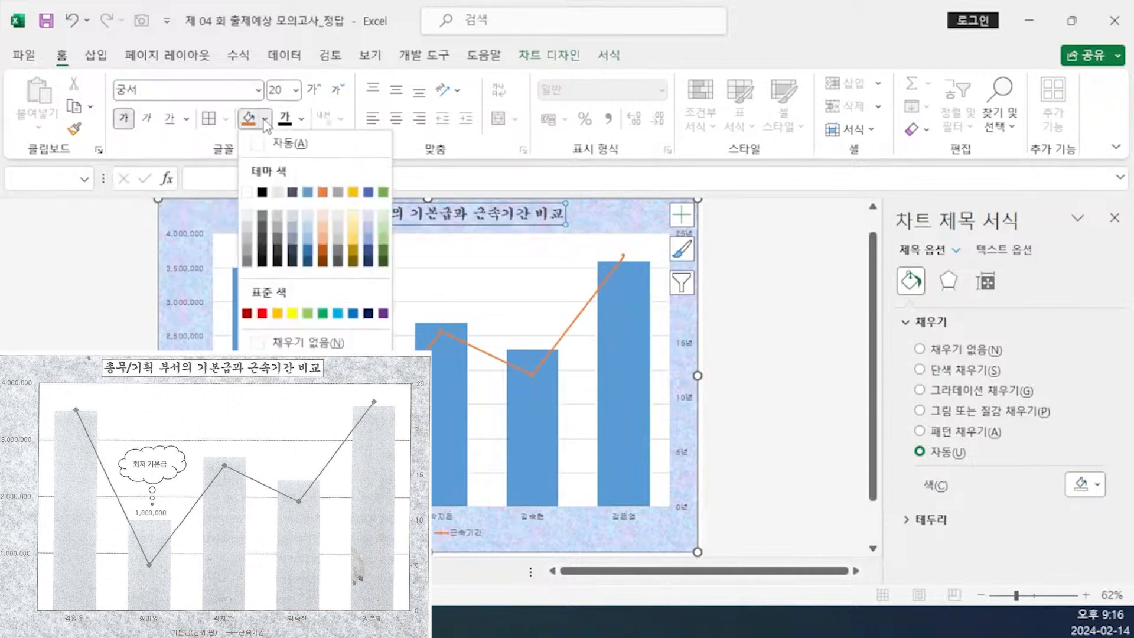
click(247, 193)
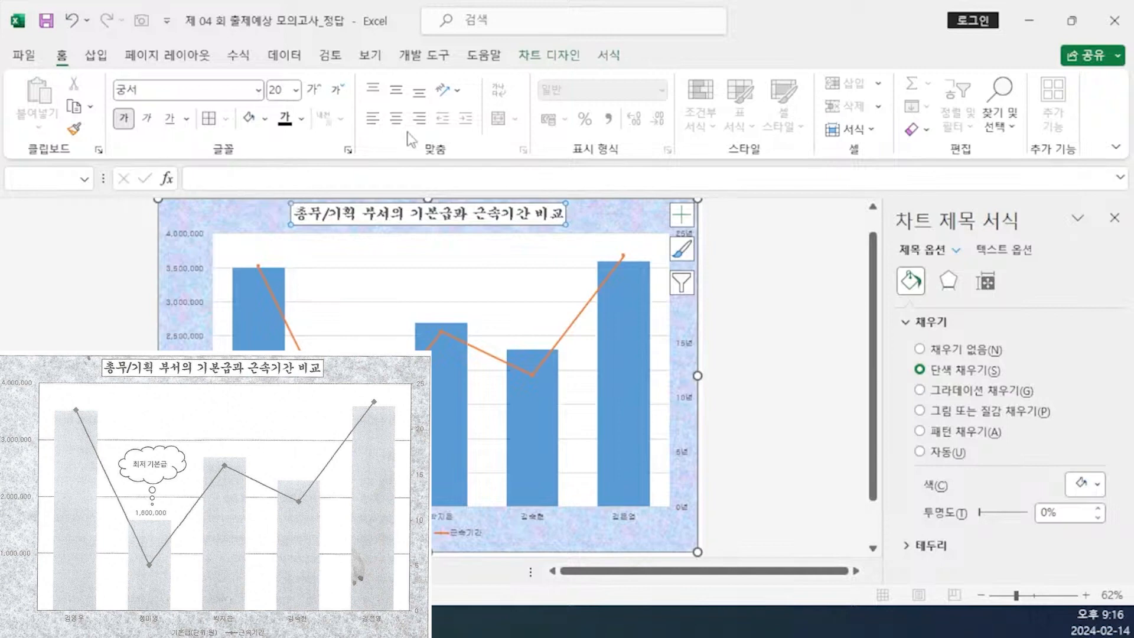
Add a black (검정, 텍스트 1) outline around the chart title.
click(610, 56)
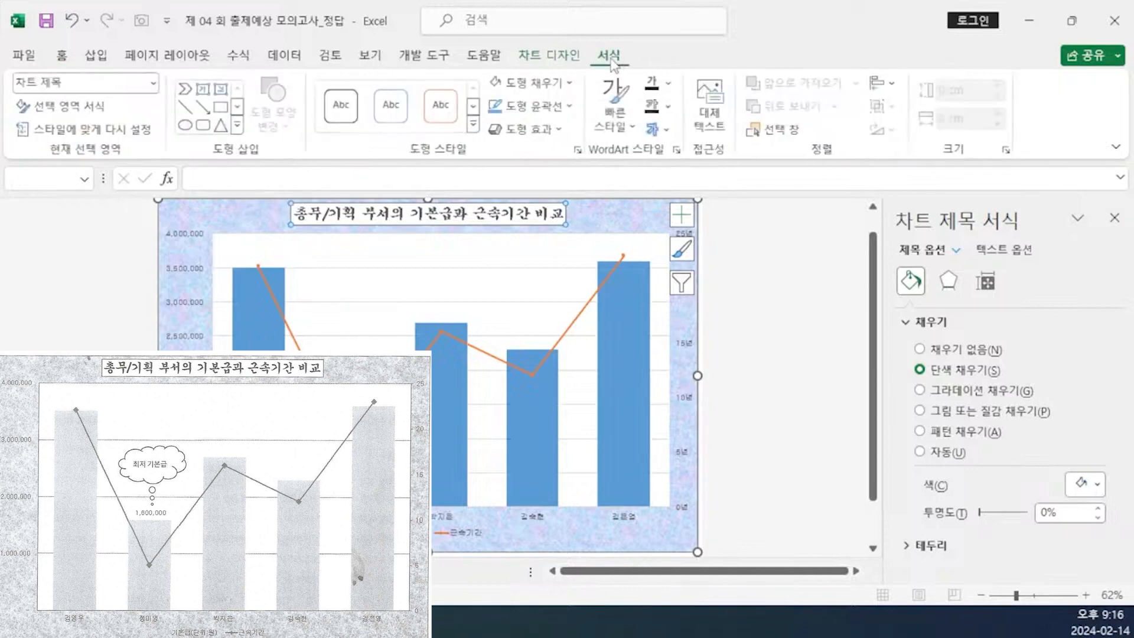
click(527, 109)
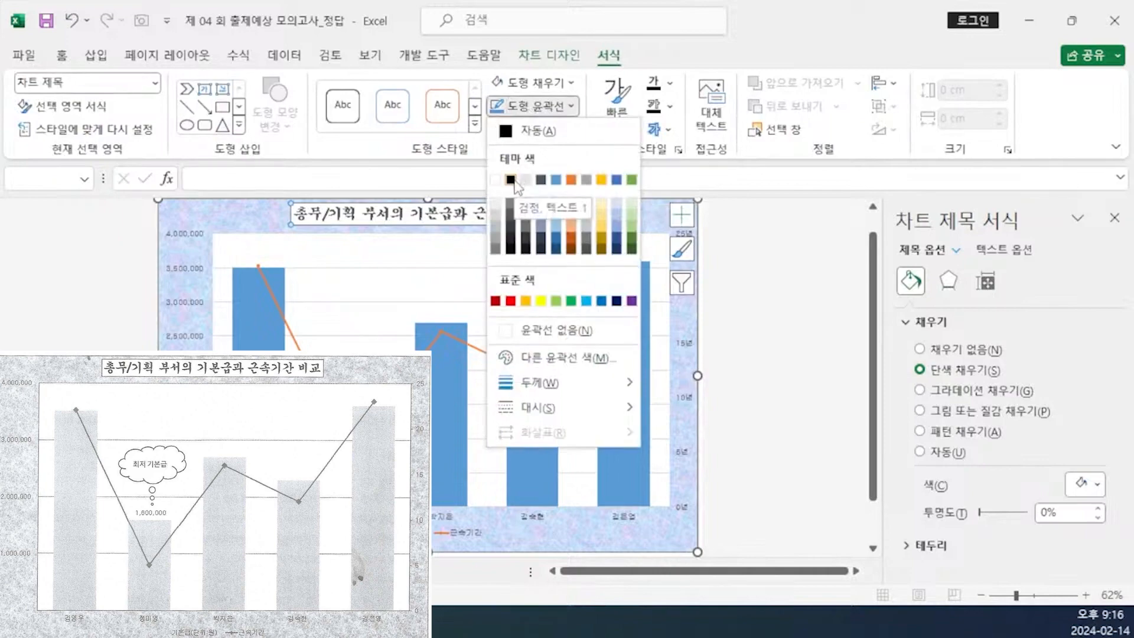
click(516, 181)
key(Escape)
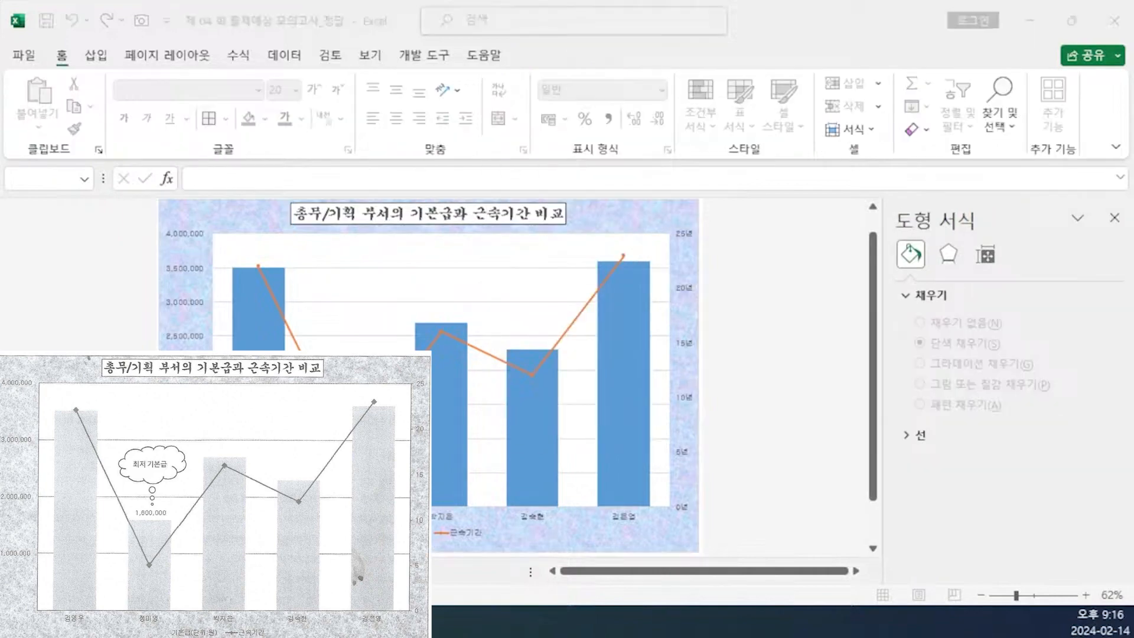
Check the series condition in Notepad, and give the 근속기간 line in Excel built-in diamond markers of size 10.
key(alt+Tab)
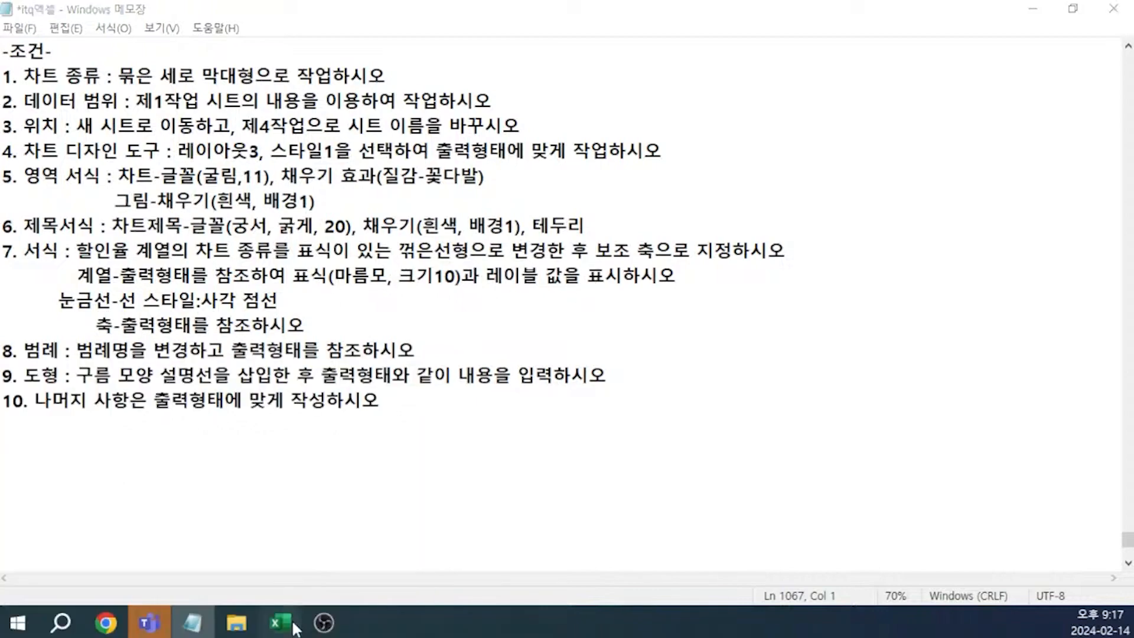
click(281, 623)
mouse_move(534, 386)
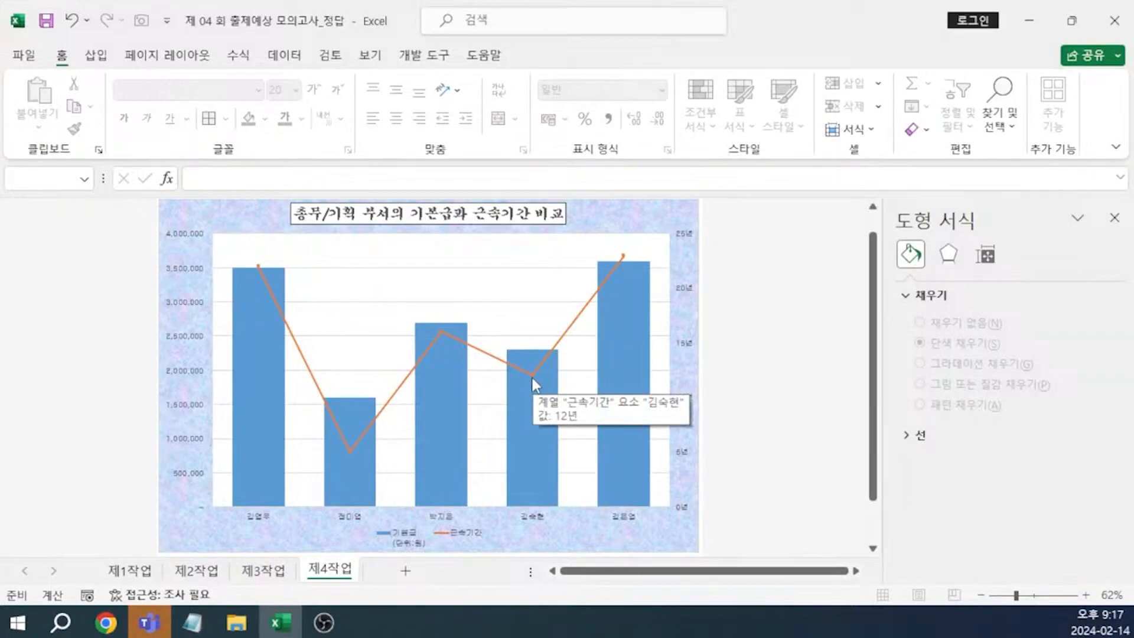
click(533, 378)
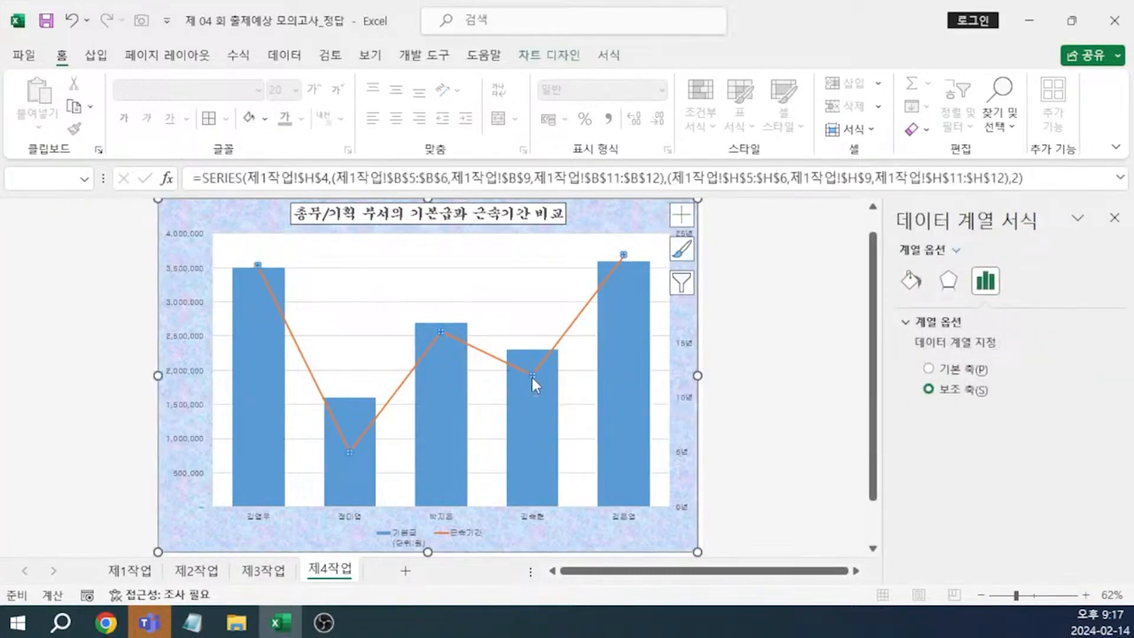
click(911, 281)
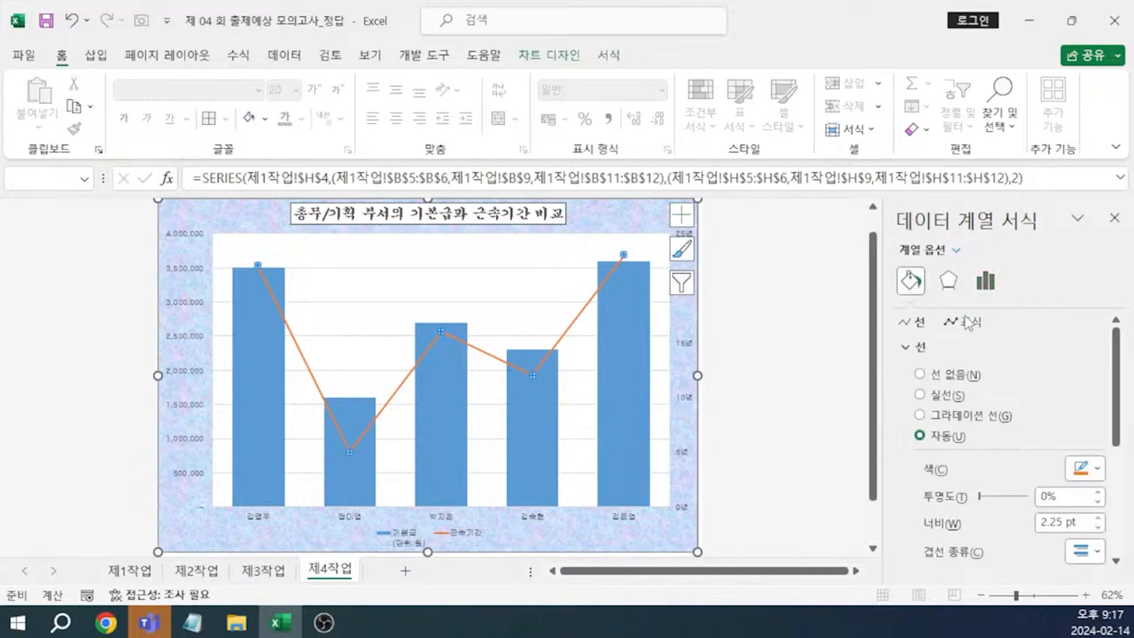
click(968, 323)
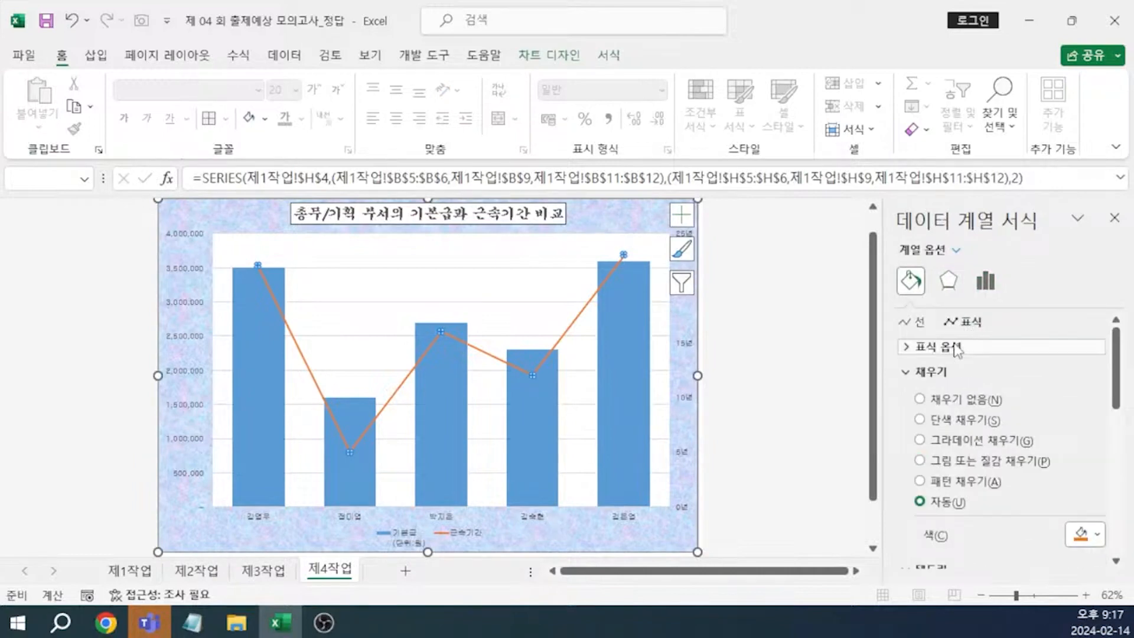
click(957, 348)
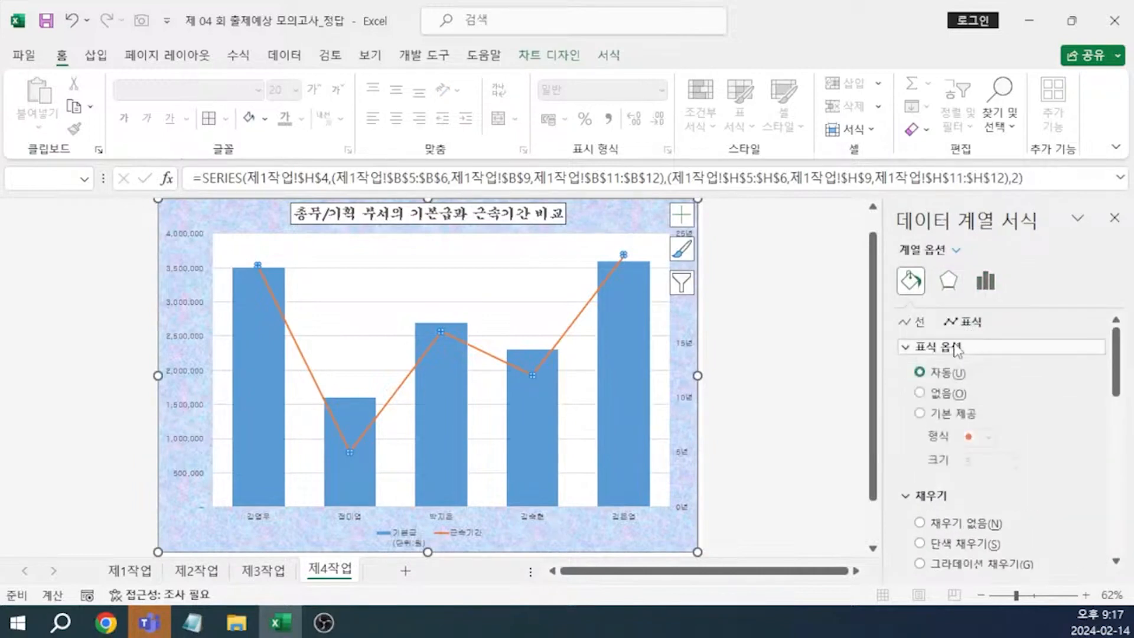
click(942, 415)
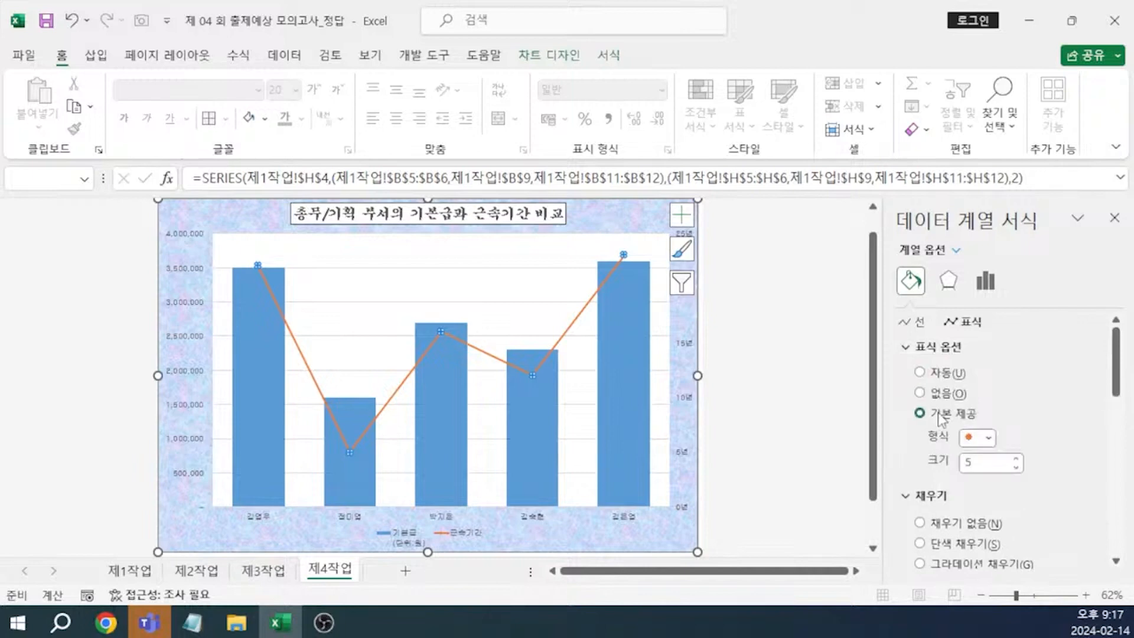
click(989, 439)
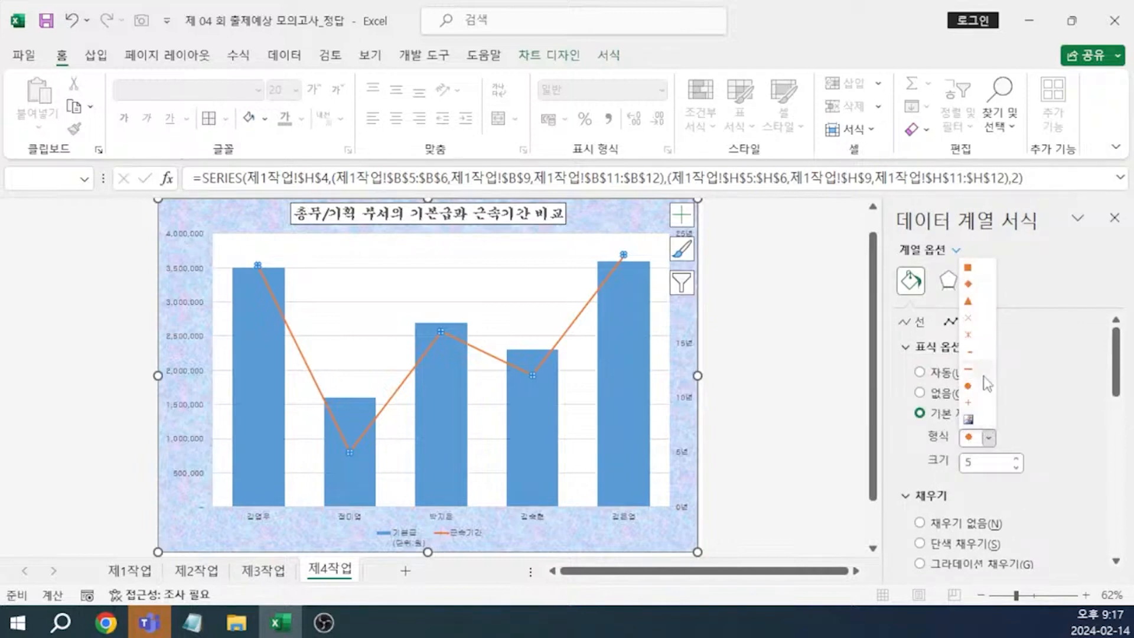
click(972, 284)
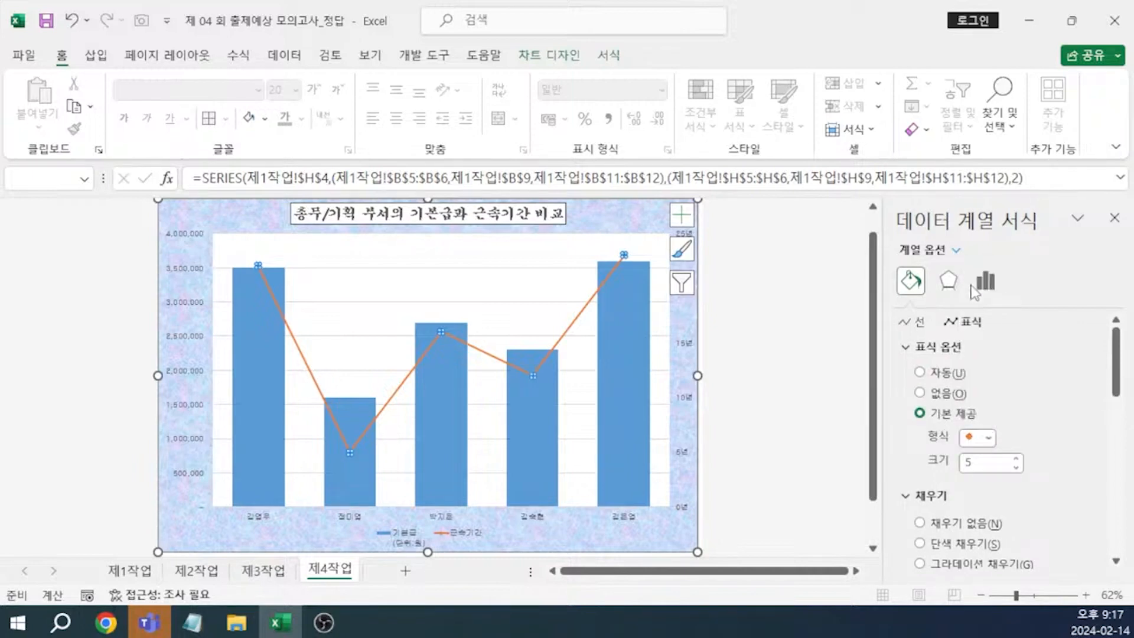
click(949, 461)
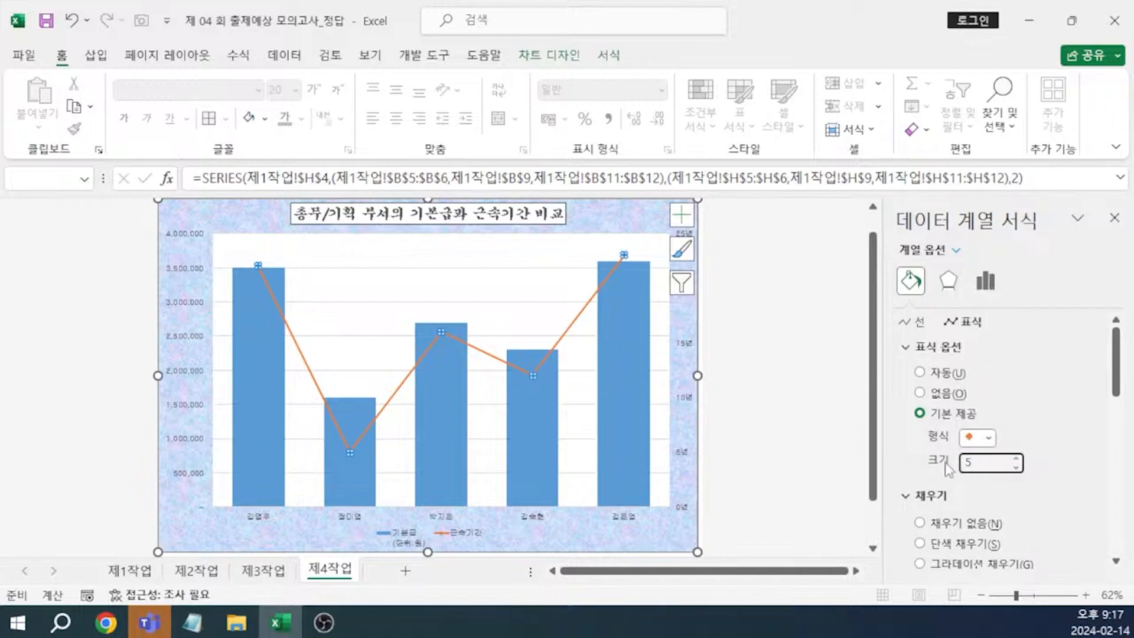
text(10)
click(816, 388)
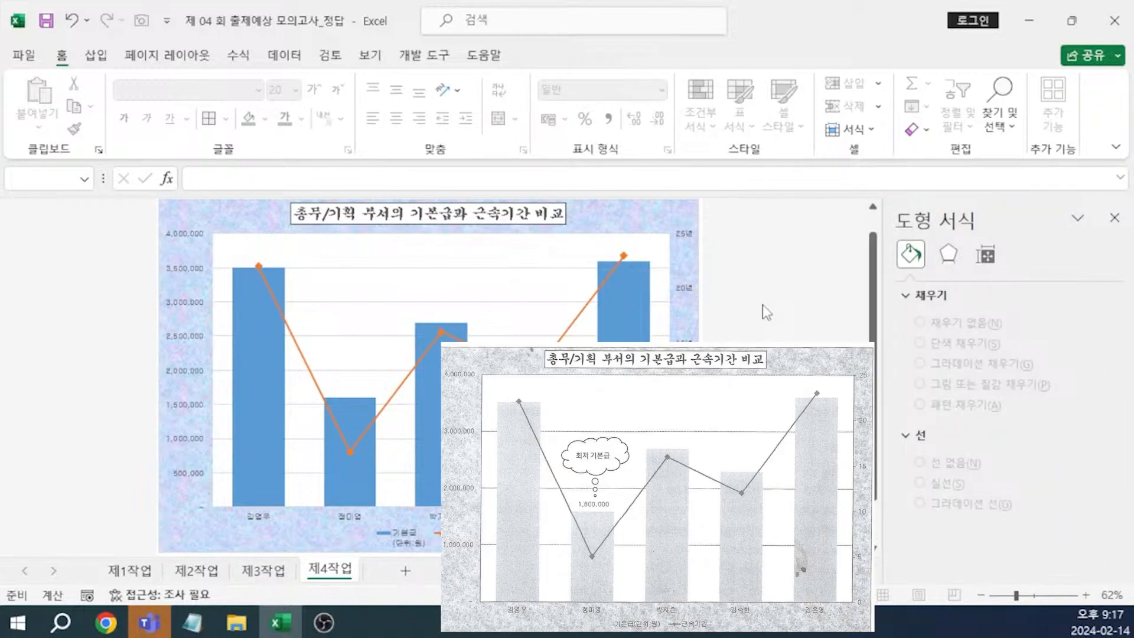
Add a data label to only the second column of the 기본급 series.
mouse_move(358, 485)
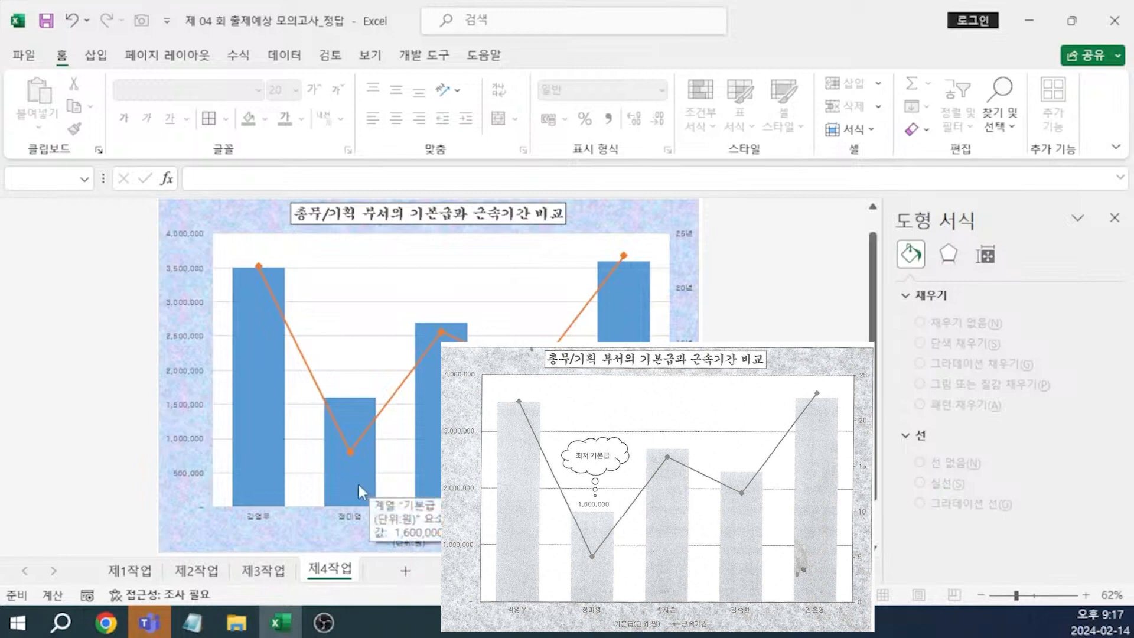
click(351, 419)
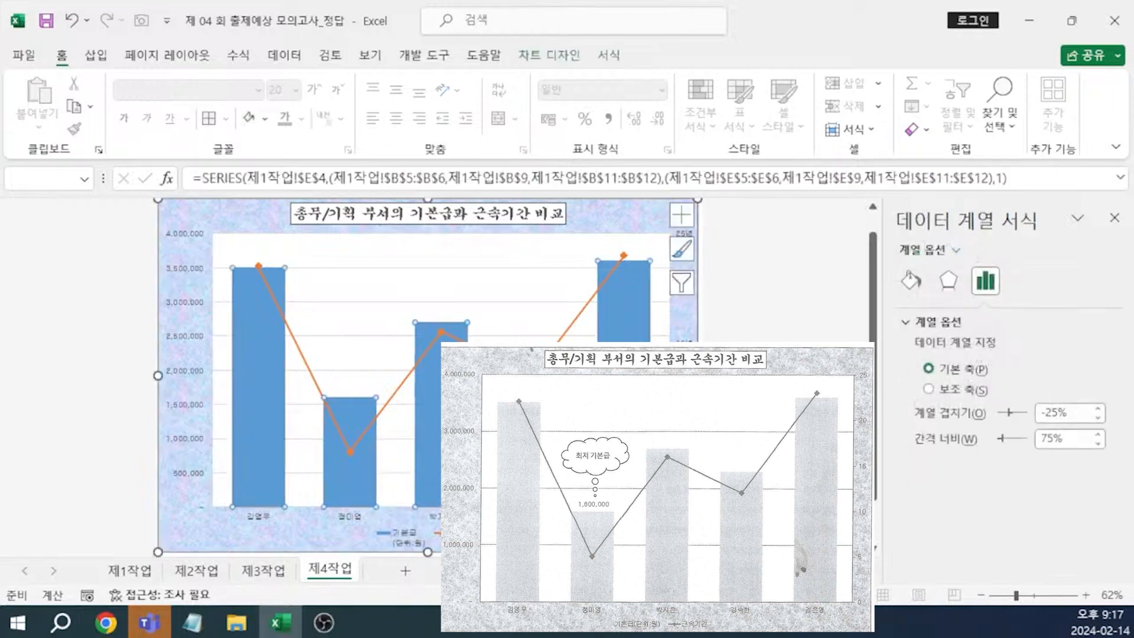
click(357, 471)
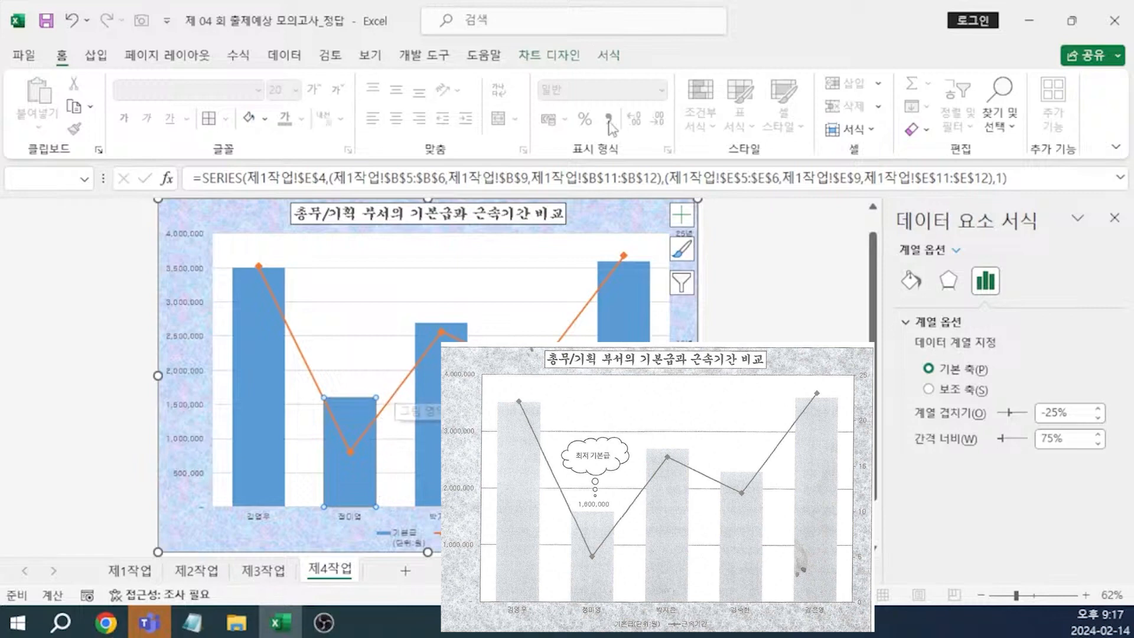
click(682, 219)
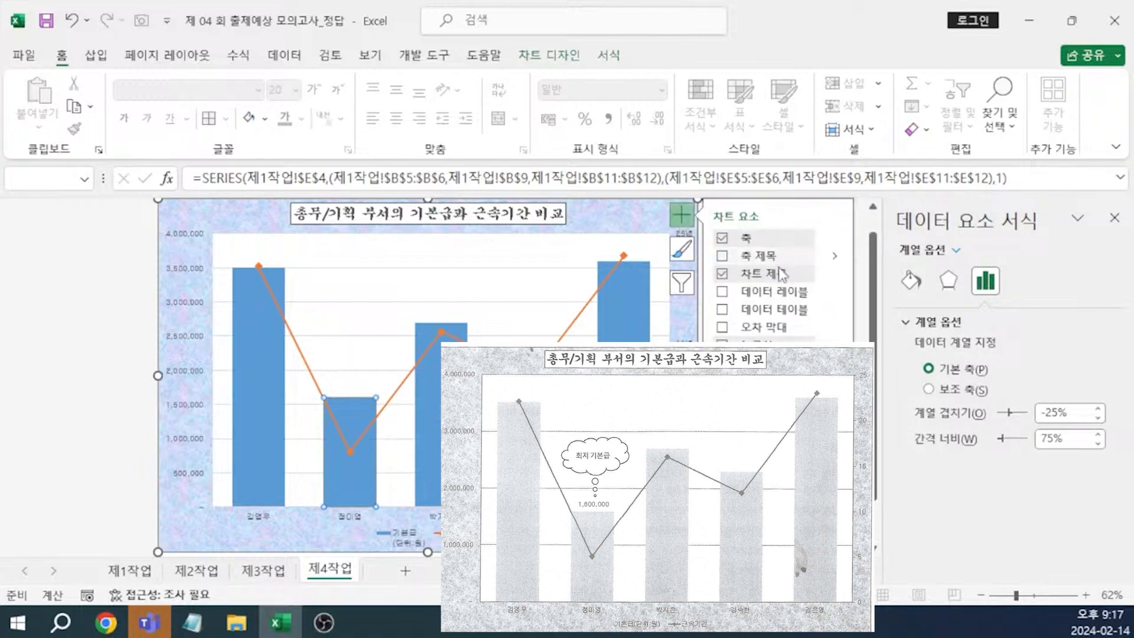
click(784, 293)
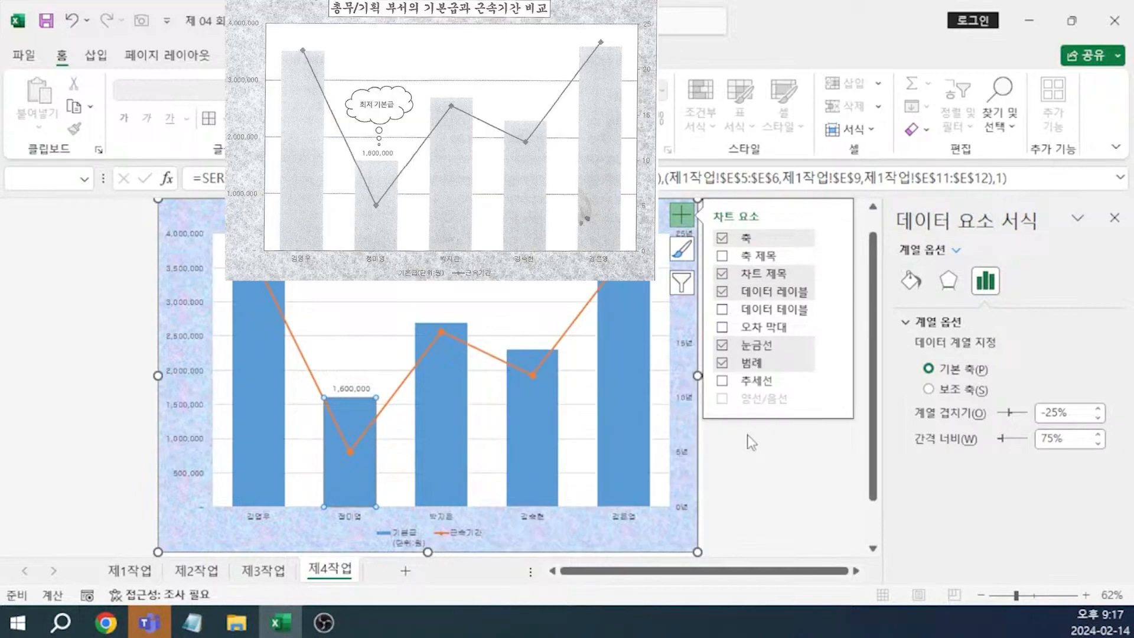
Change the chart's major gridlines to the square-dot (사각 점선) dash style and colour them black (검정, 텍스트 1).
click(518, 304)
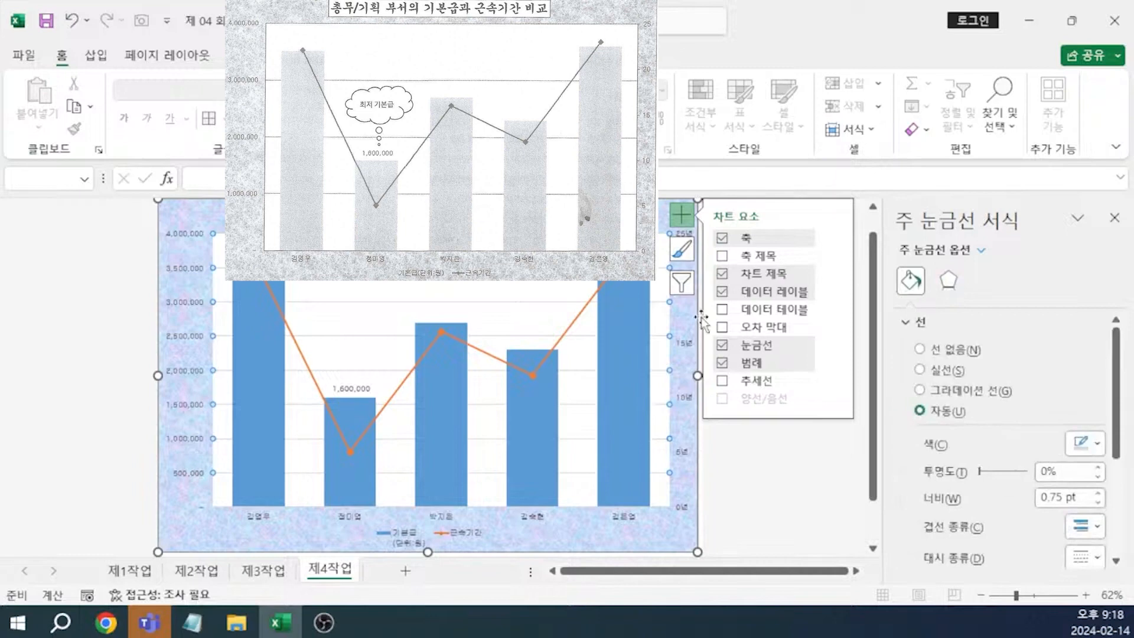
scroll(999, 508, down, 1)
click(1079, 519)
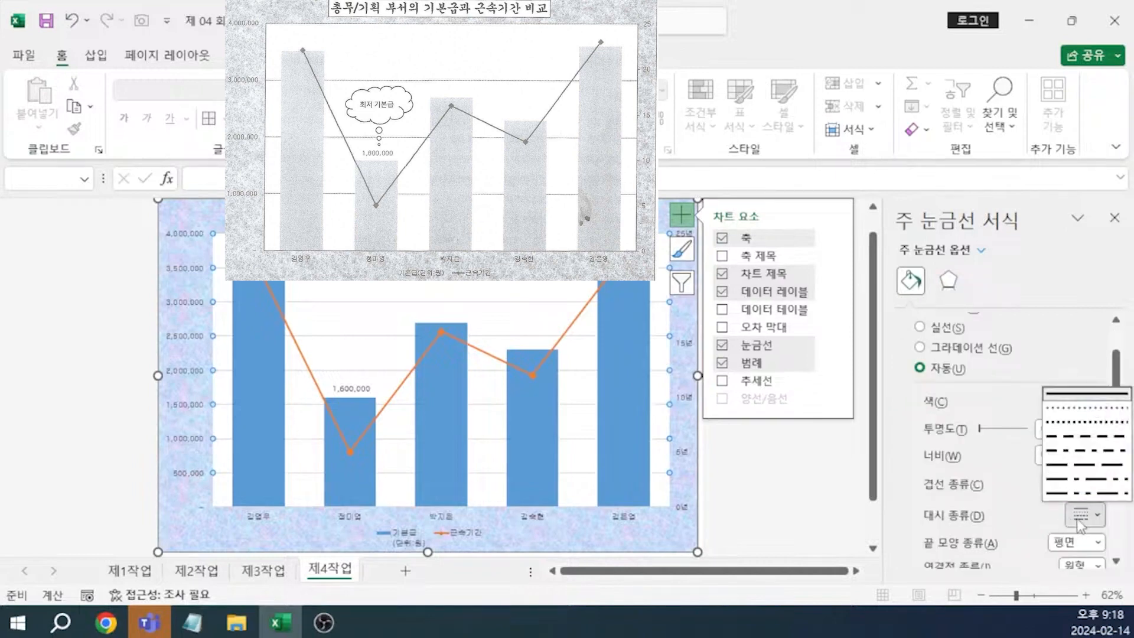
click(1084, 430)
click(1083, 399)
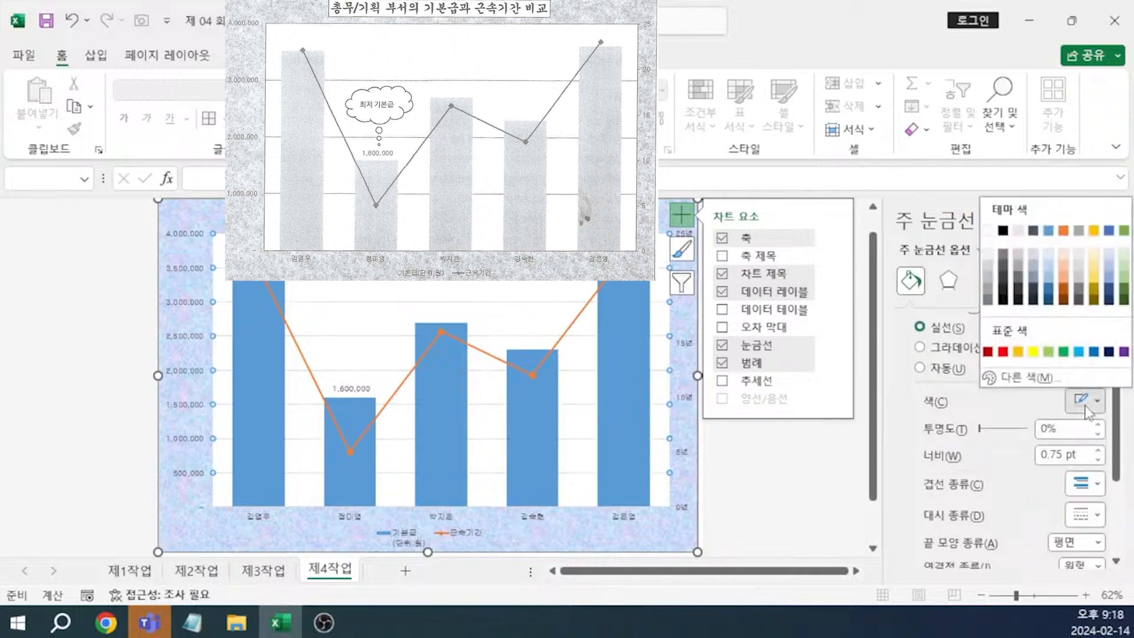
click(1003, 232)
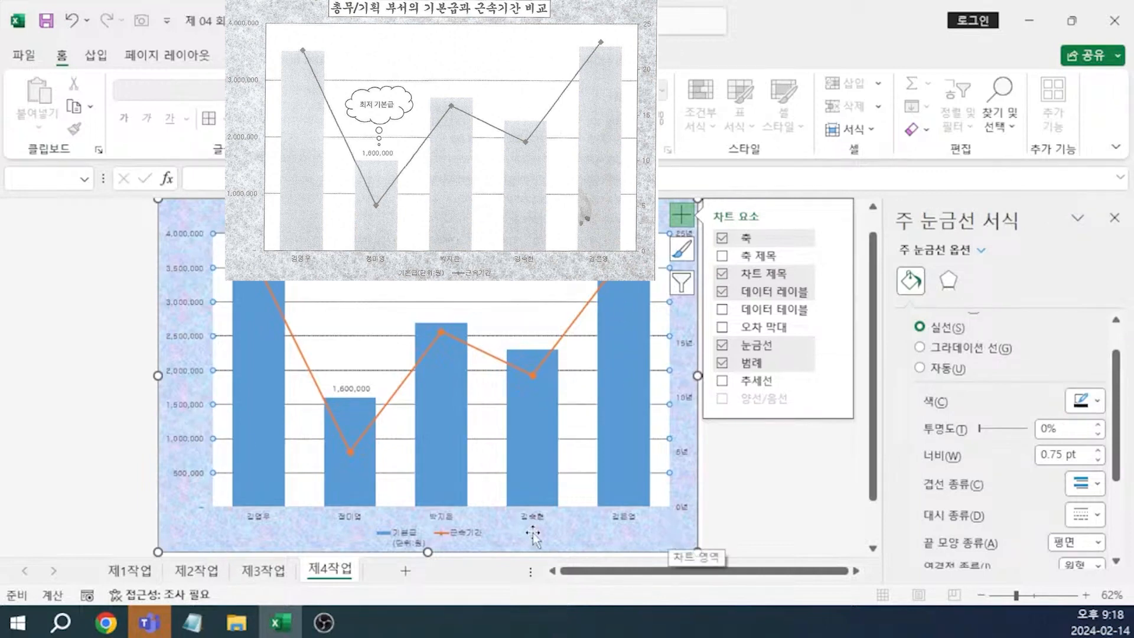
Apply a black outline to the chart's primary vertical, horizontal and secondary vertical axes.
click(190, 272)
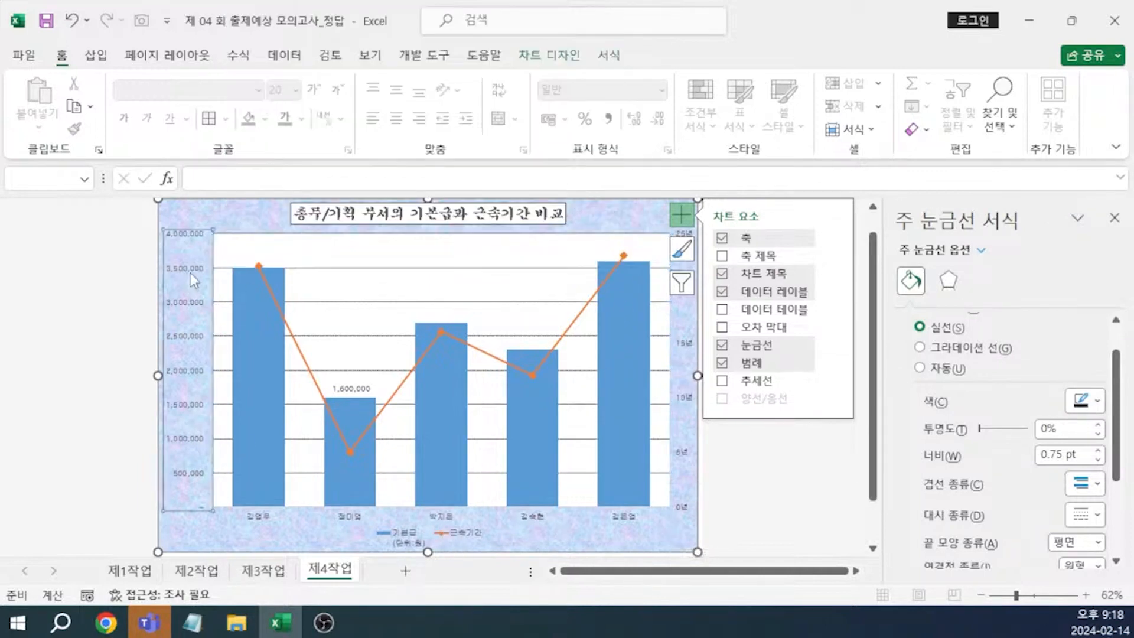
click(608, 55)
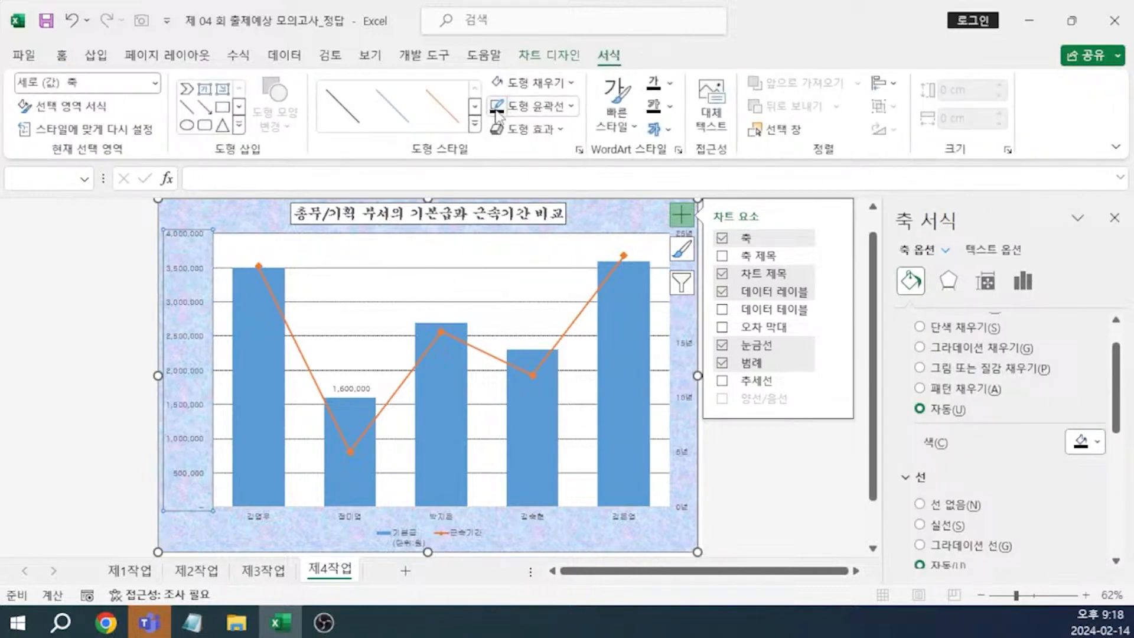
click(497, 108)
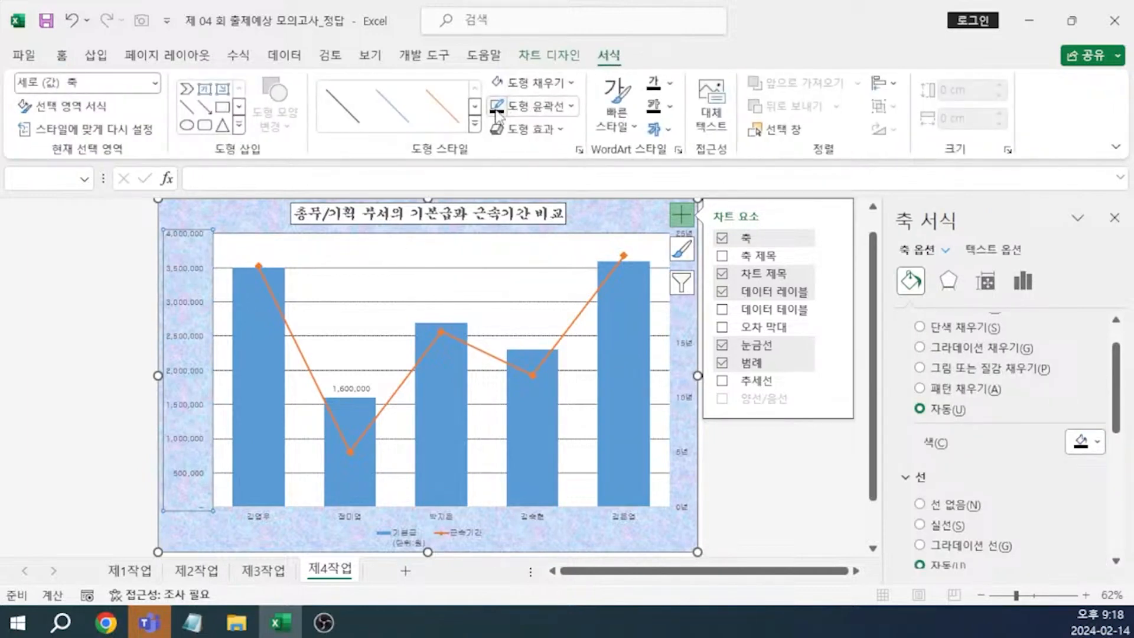
click(444, 522)
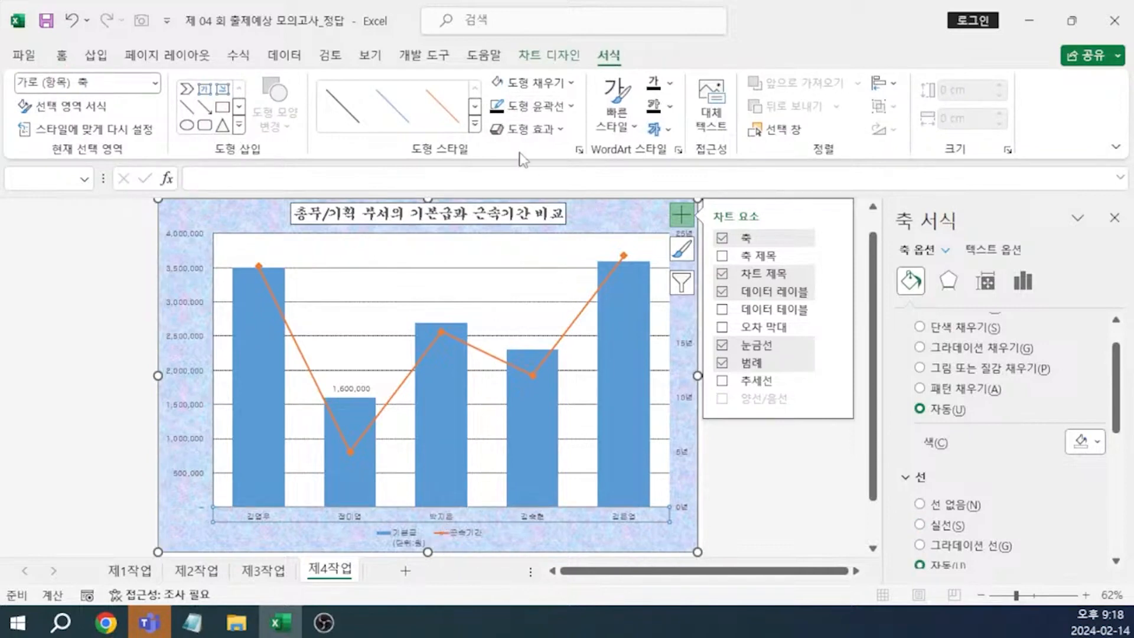
click(500, 109)
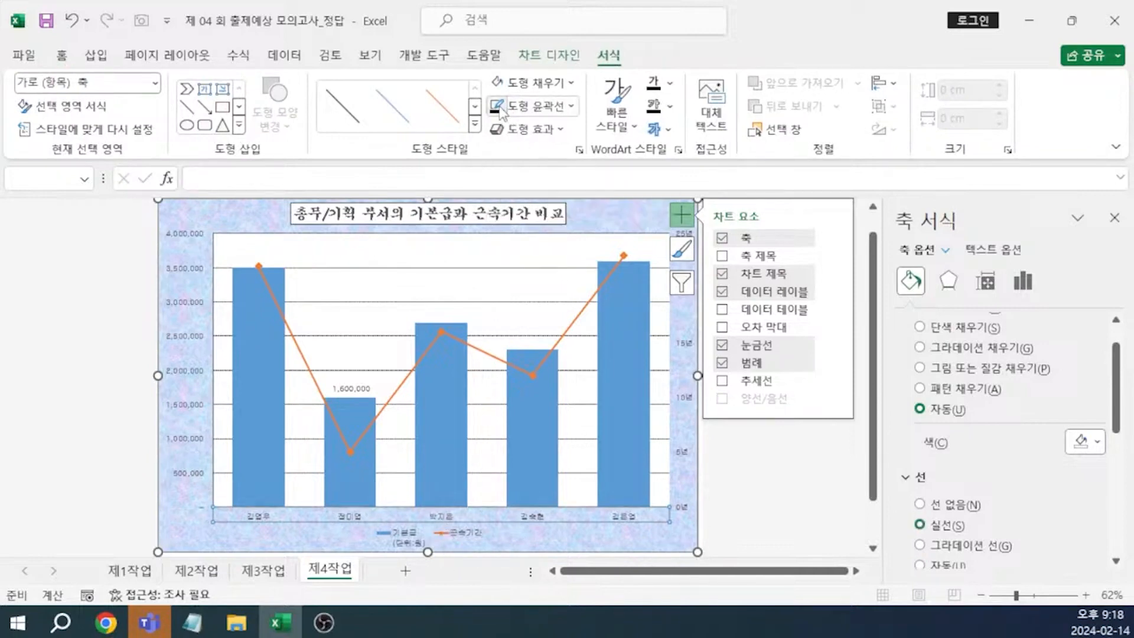
click(687, 348)
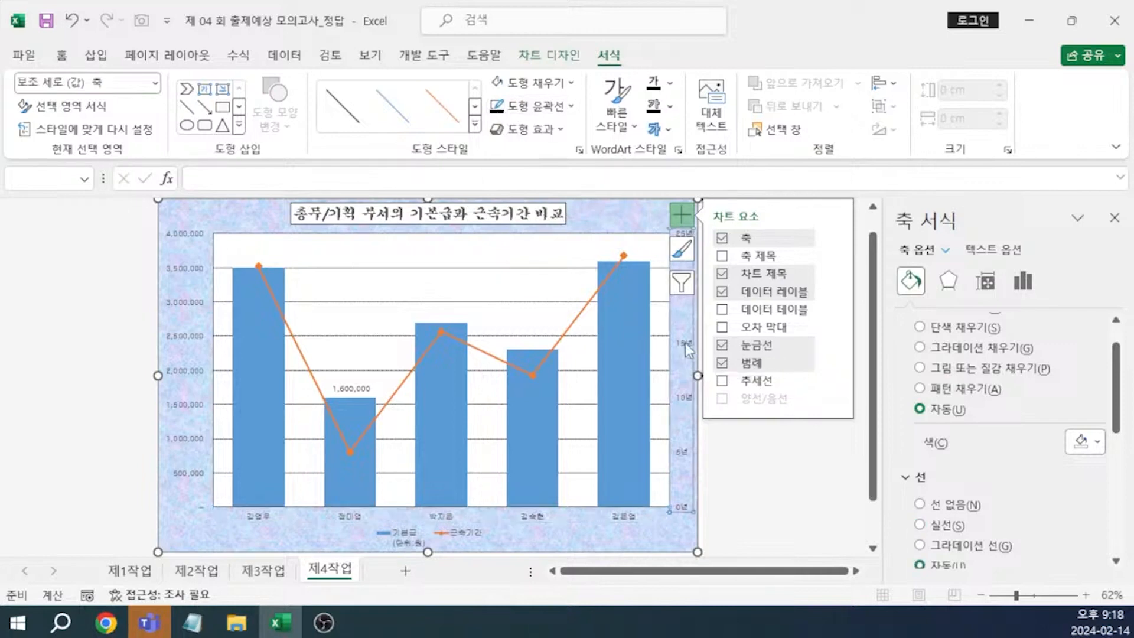
click(497, 108)
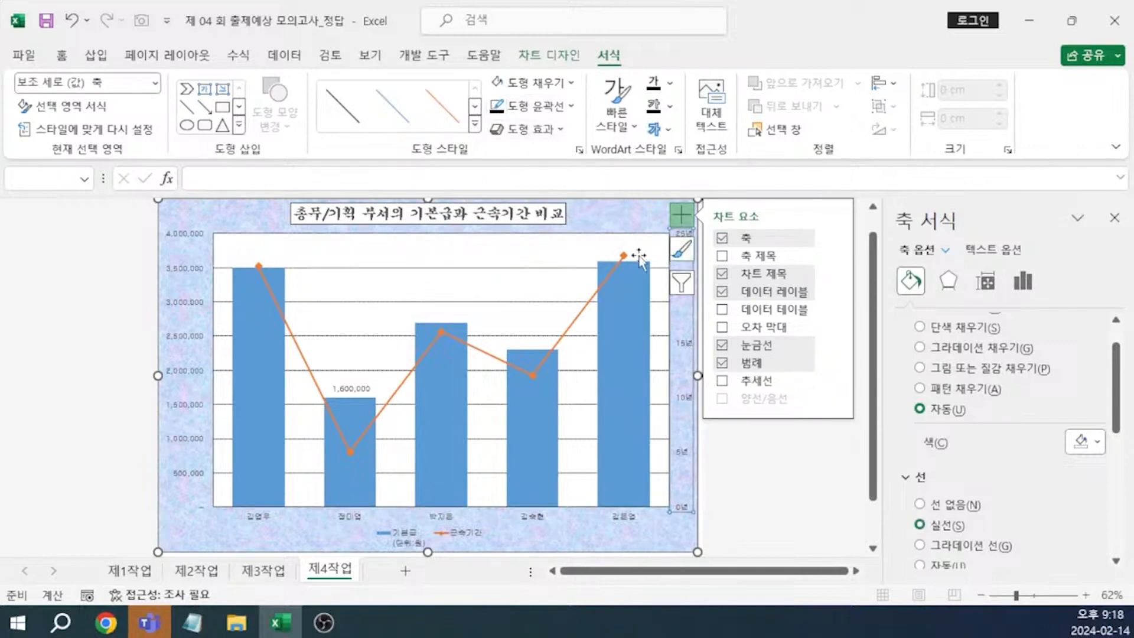
Set the secondary vertical axis's major tick marks (주 눈금) to outside (바깥쪽).
click(1019, 283)
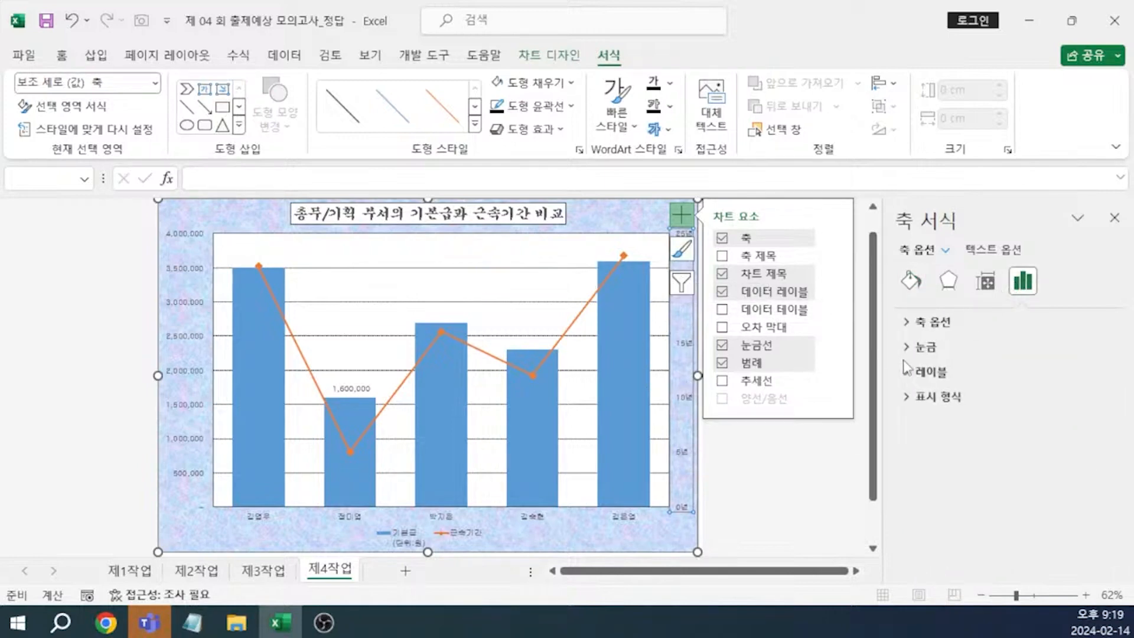
click(925, 347)
click(1074, 370)
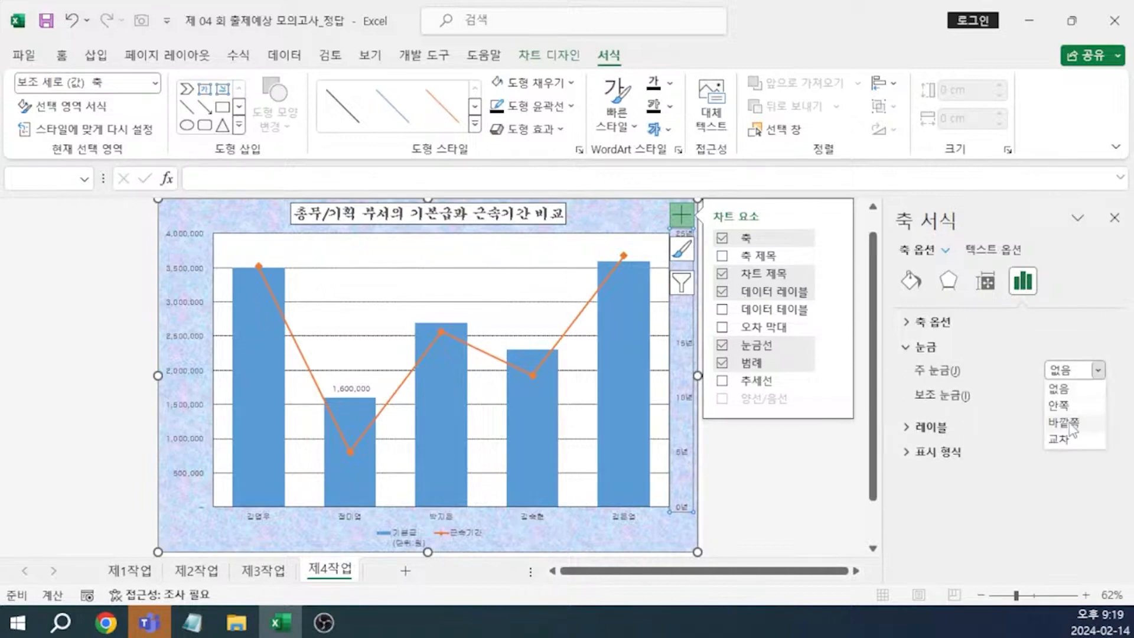
click(1067, 423)
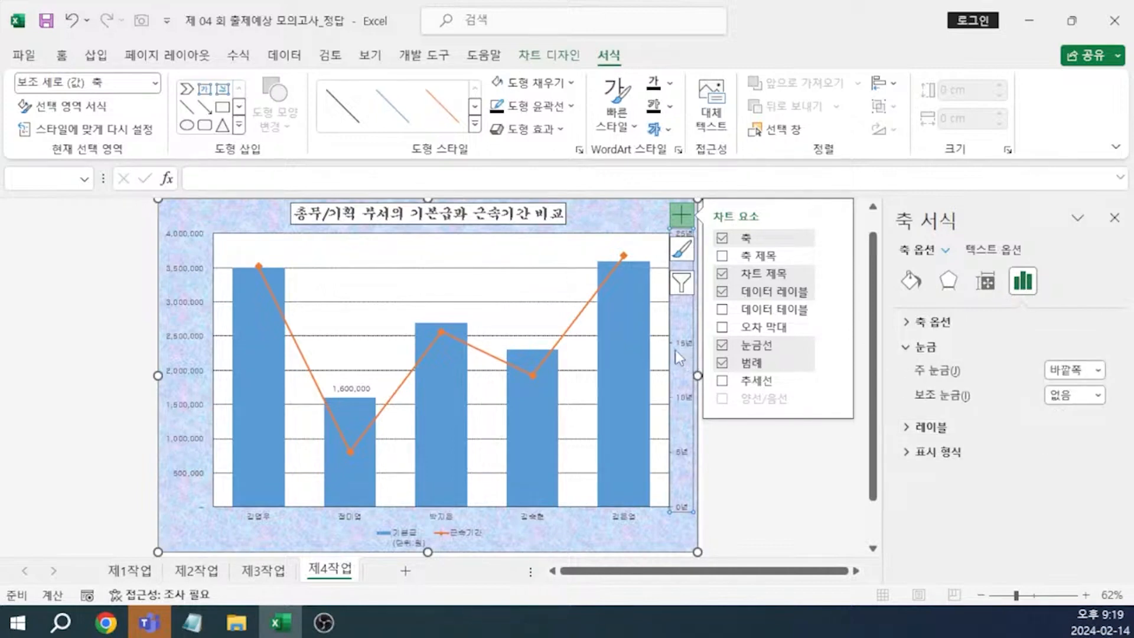
click(778, 470)
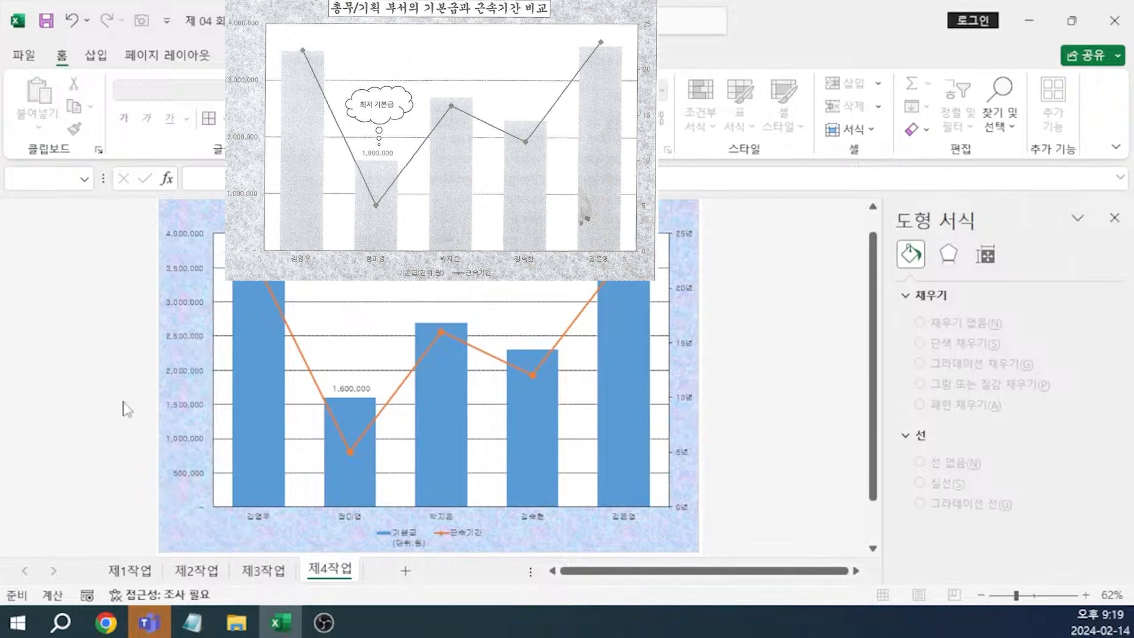
Set the primary vertical axis's major unit to 1000000.
click(181, 275)
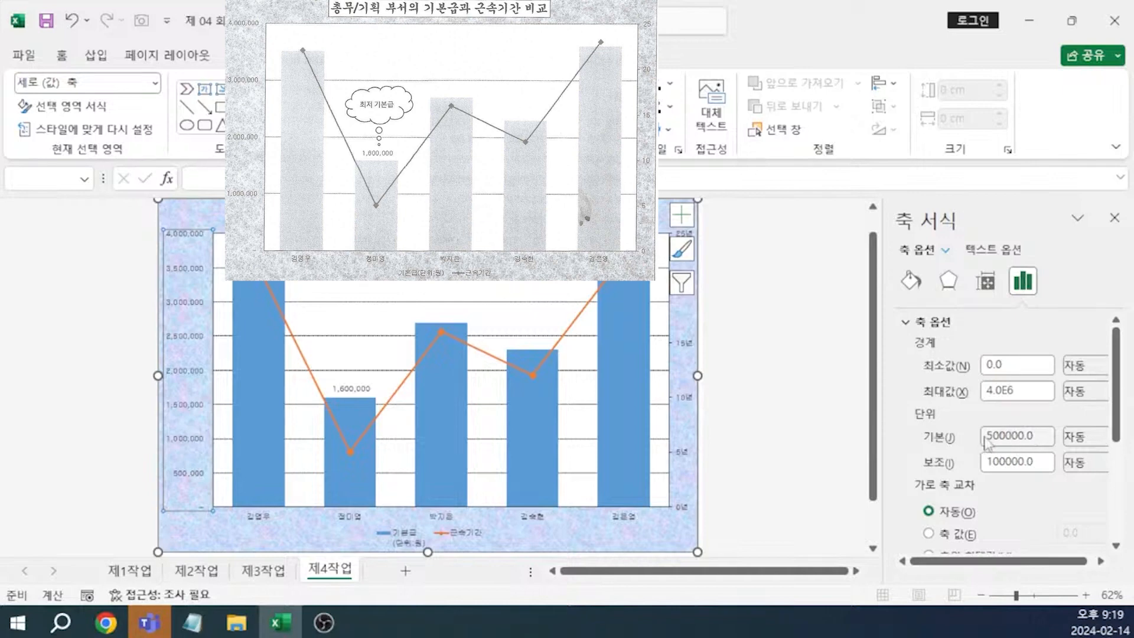
drag(1041, 436, 958, 441)
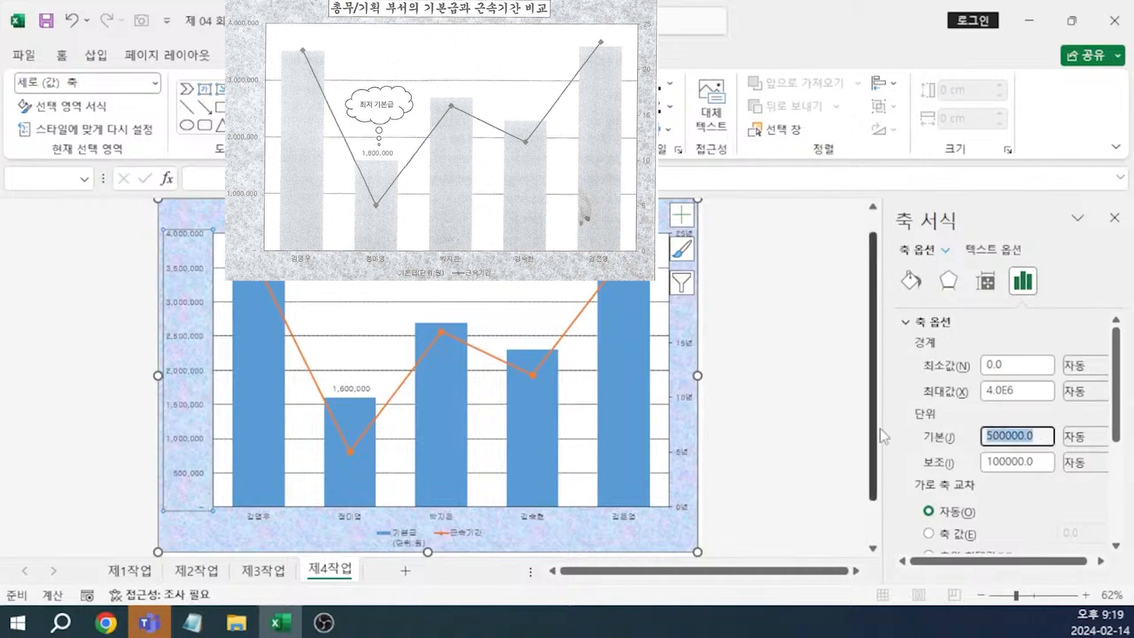
text(1)
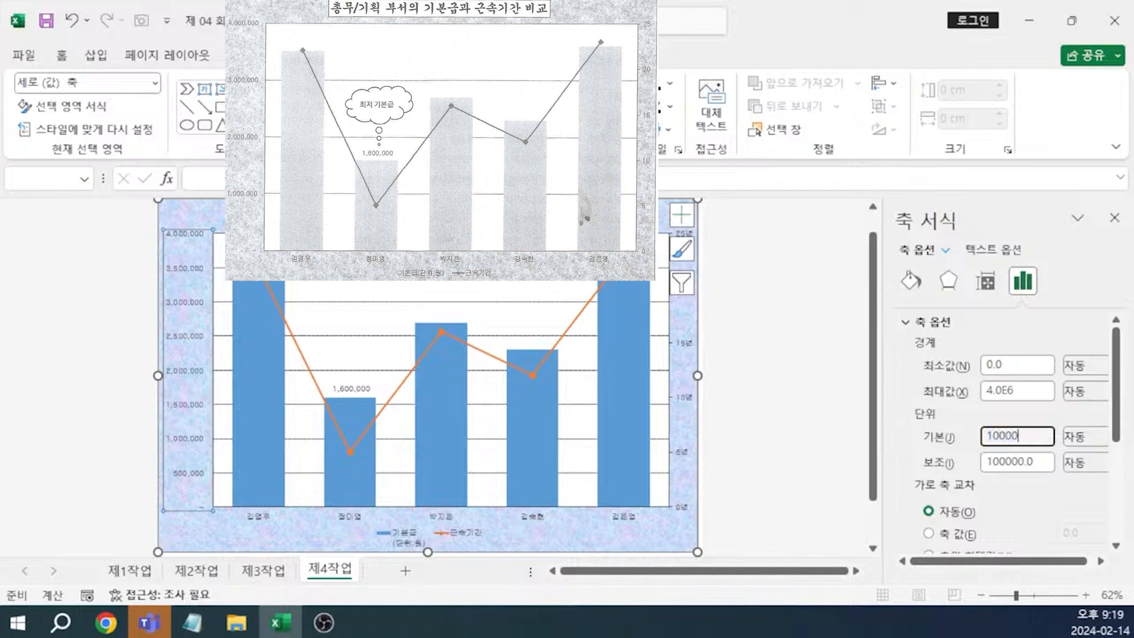
text(000000)
key(Return)
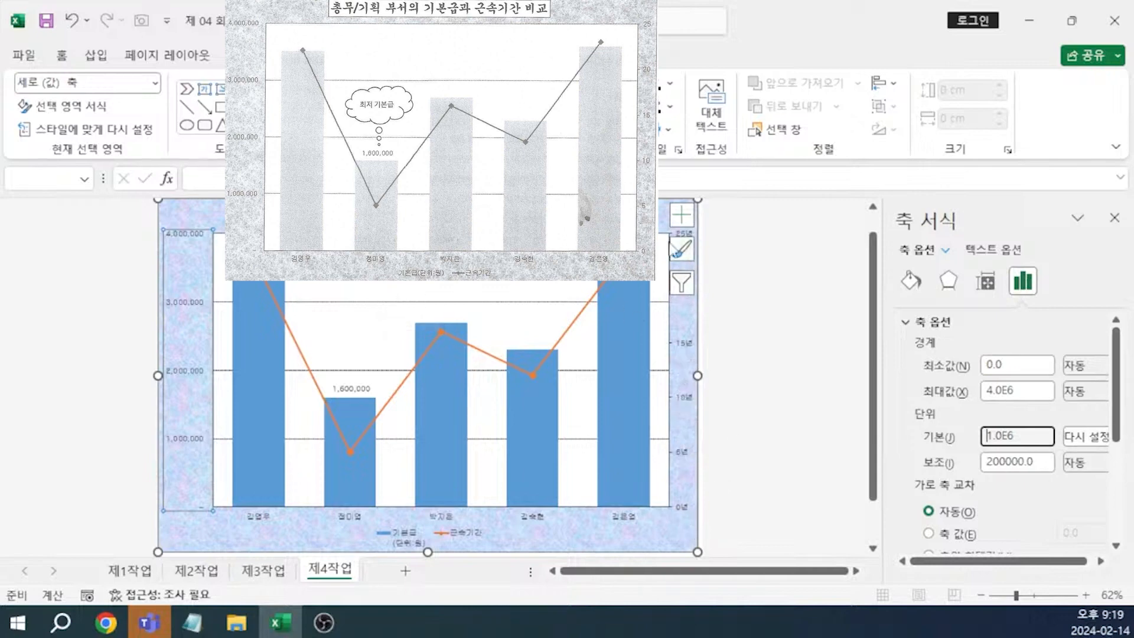
Change the secondary vertical axis's number format category to 숫자 so its labels omit 년.
click(681, 449)
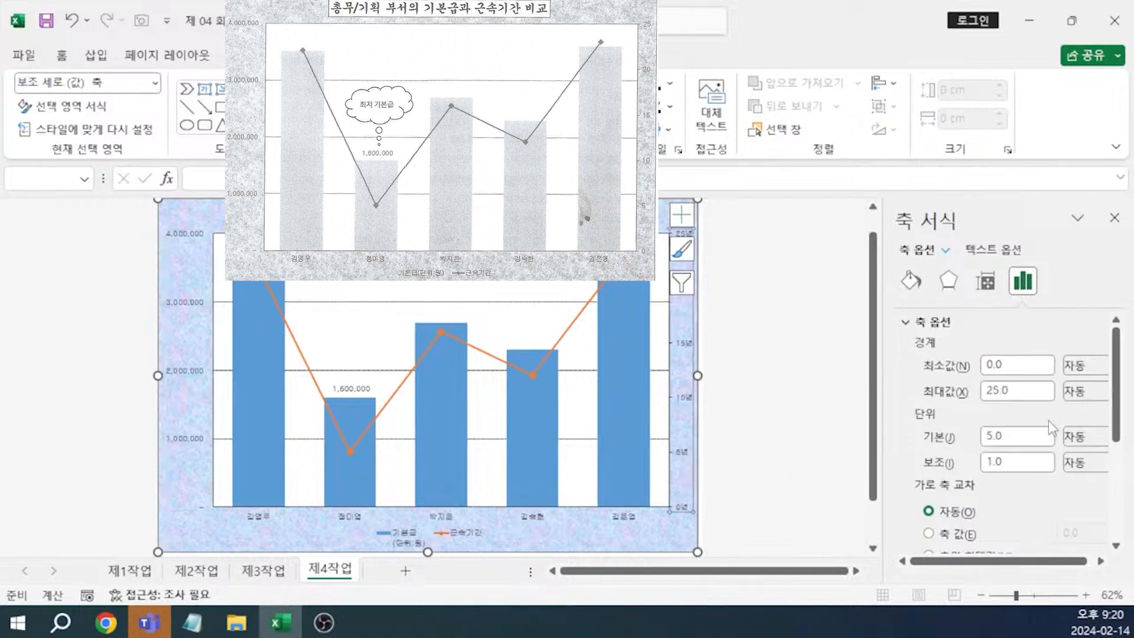
scroll(1053, 424, down, 5)
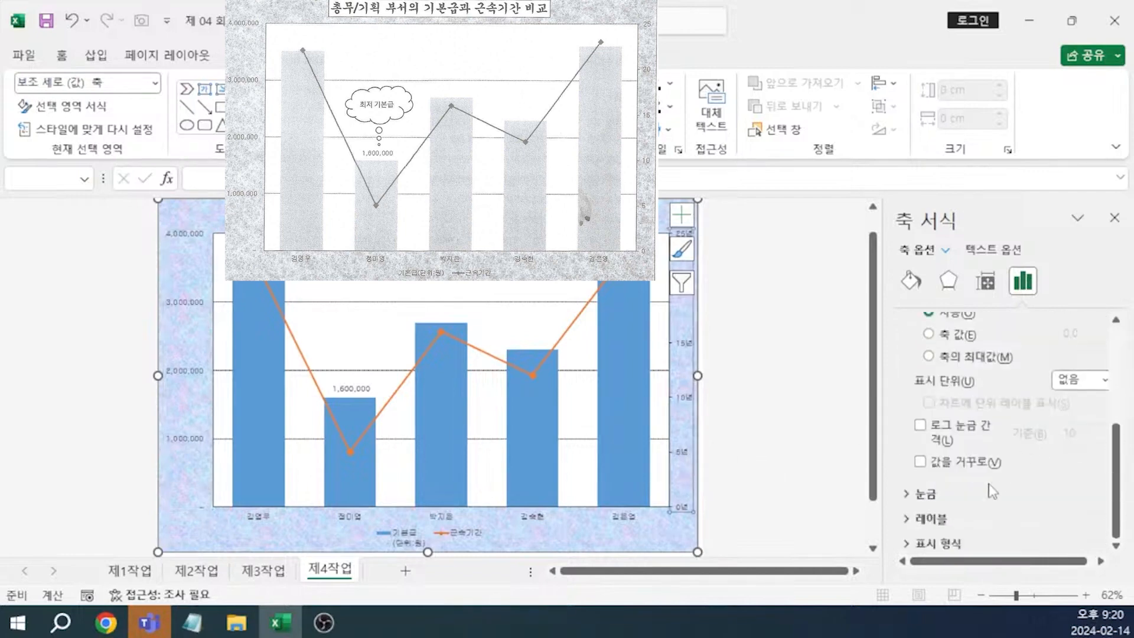
click(944, 547)
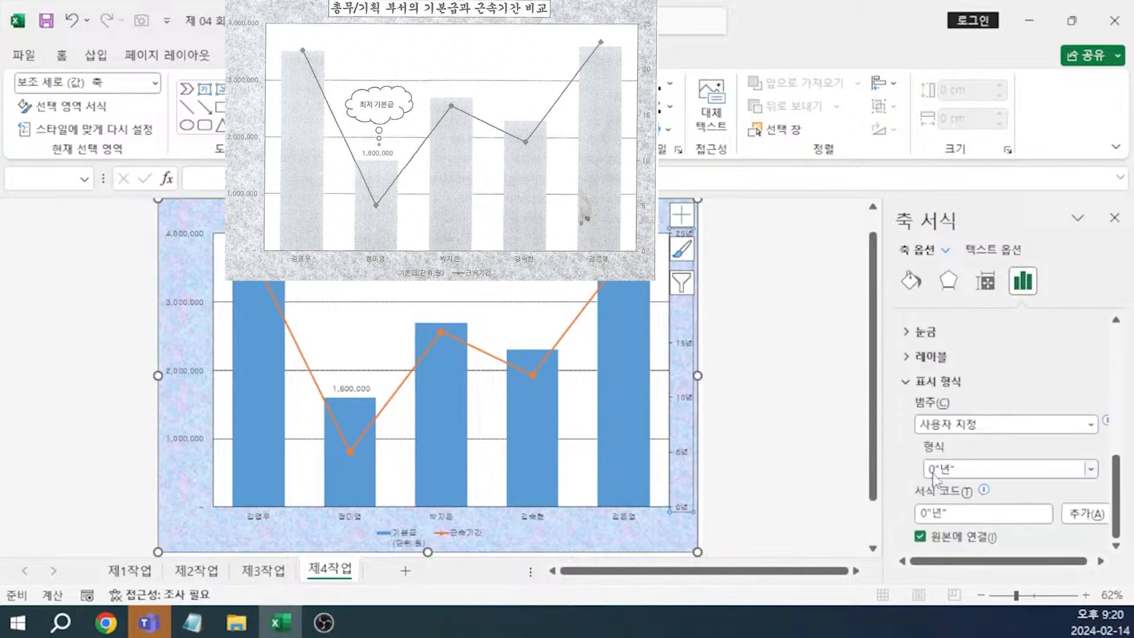
click(961, 473)
click(961, 472)
click(993, 427)
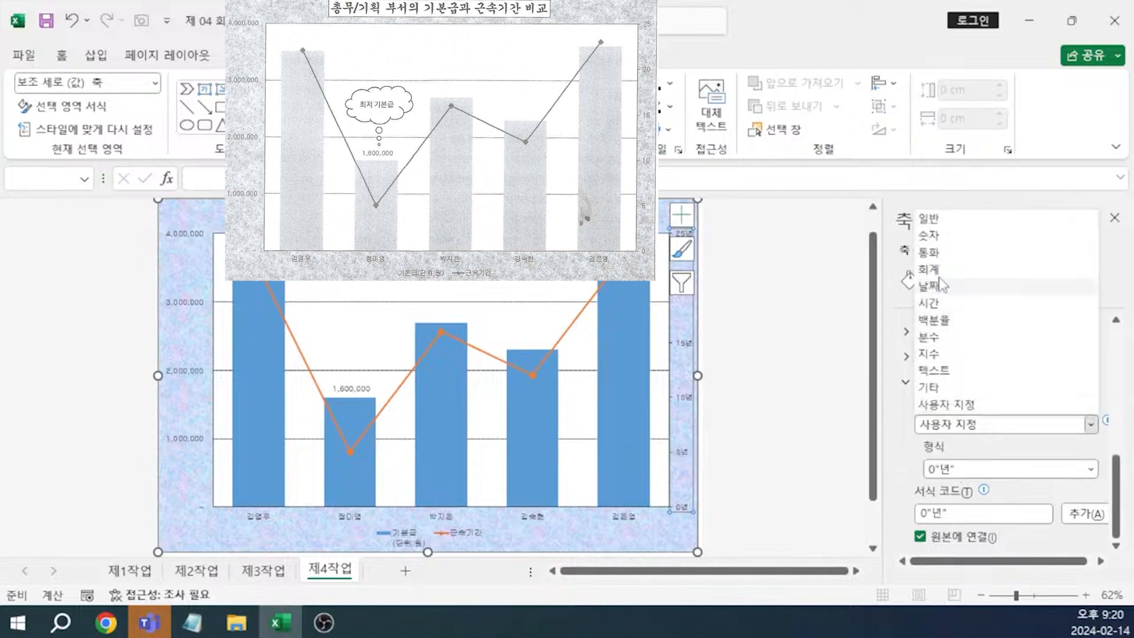
click(940, 243)
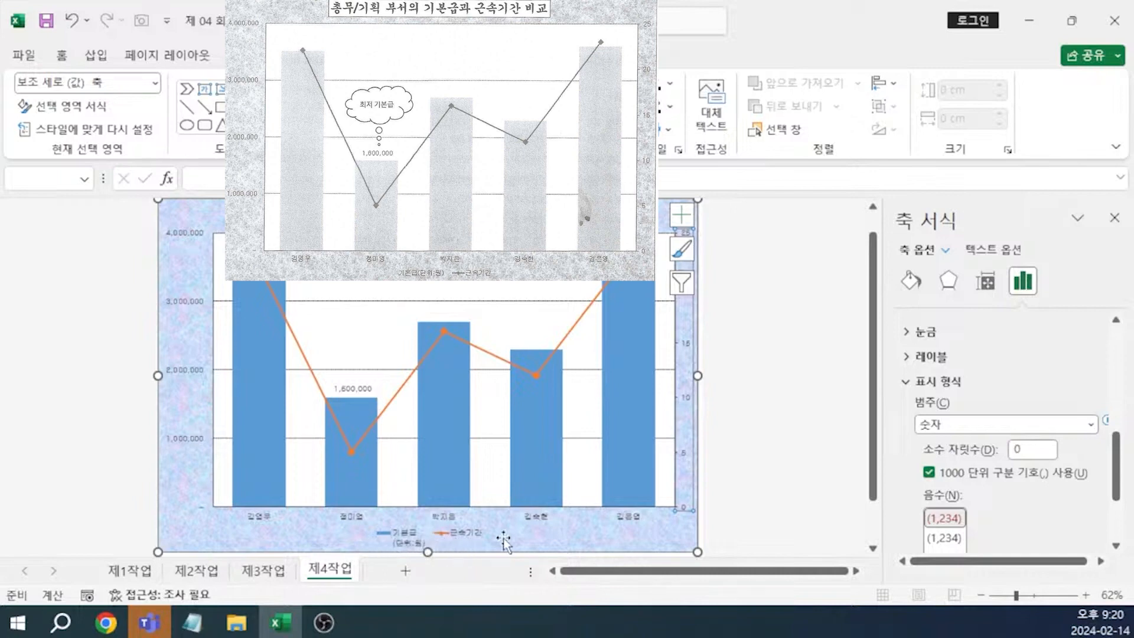
Edit the chart's data source so the first series is named 기본급(단위:원) on a single line in the legend.
click(416, 542)
right_click(418, 539)
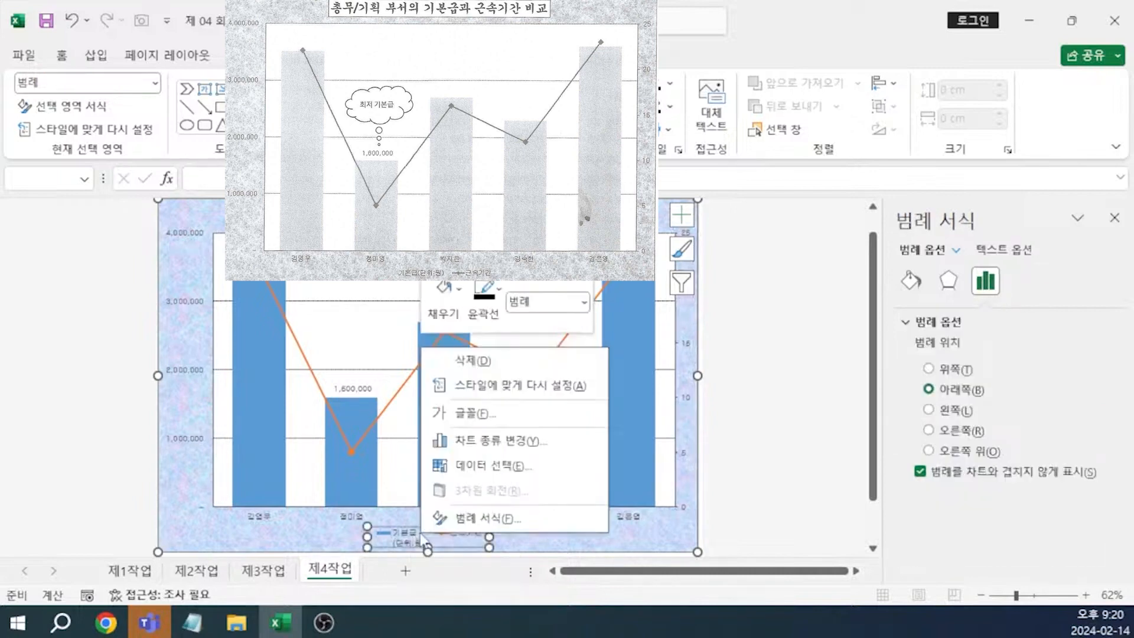
click(492, 467)
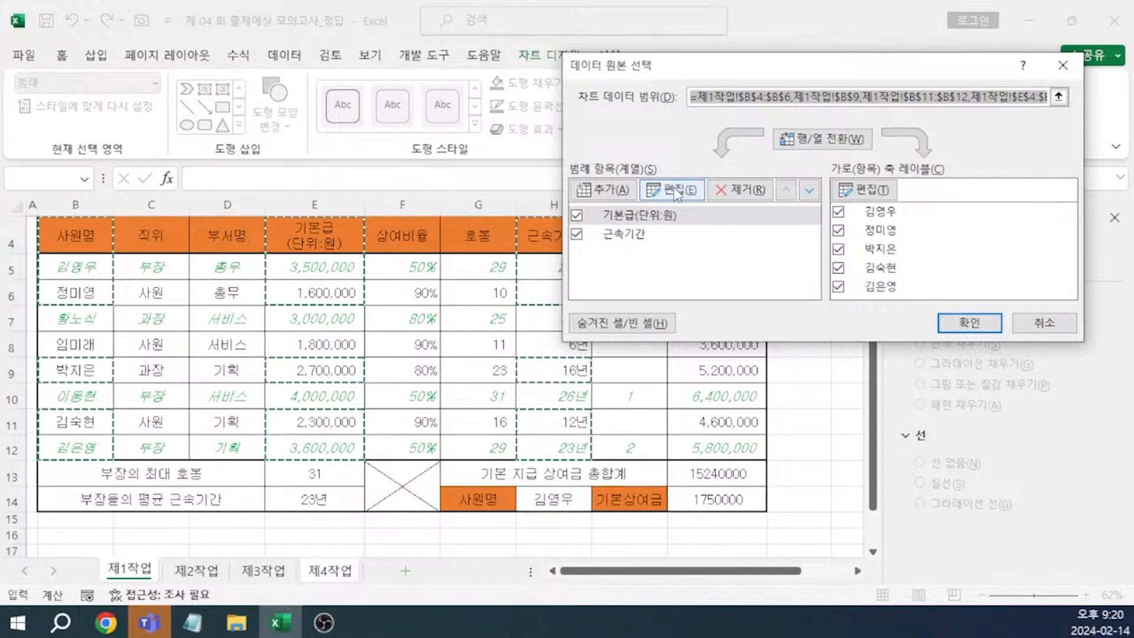
click(674, 190)
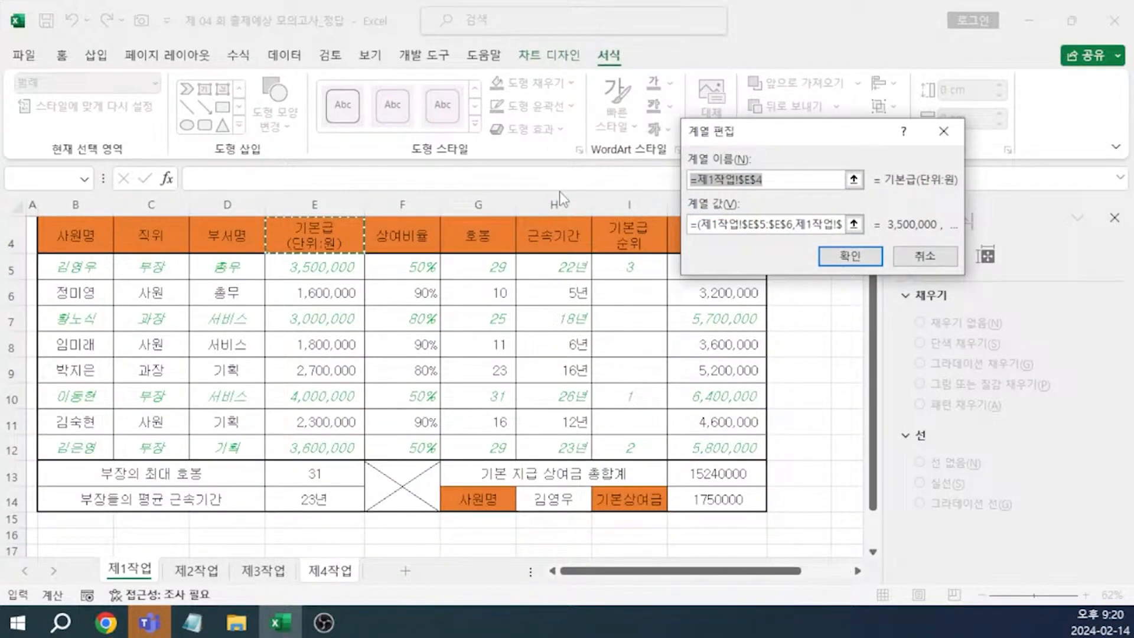
text(기본급(단위:원)
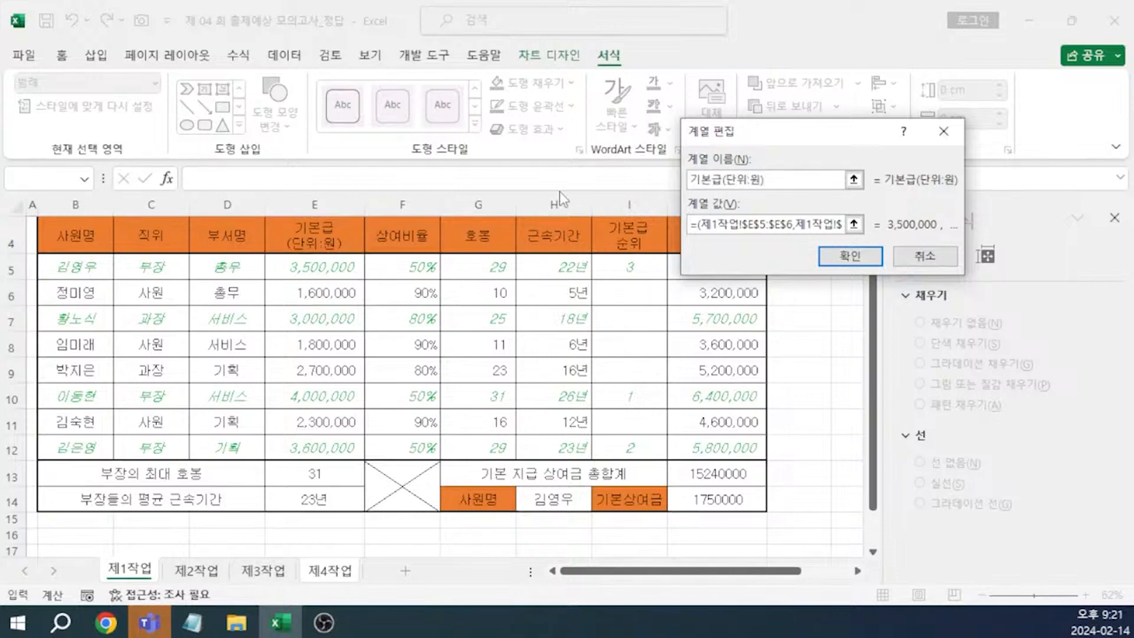
key(Return)
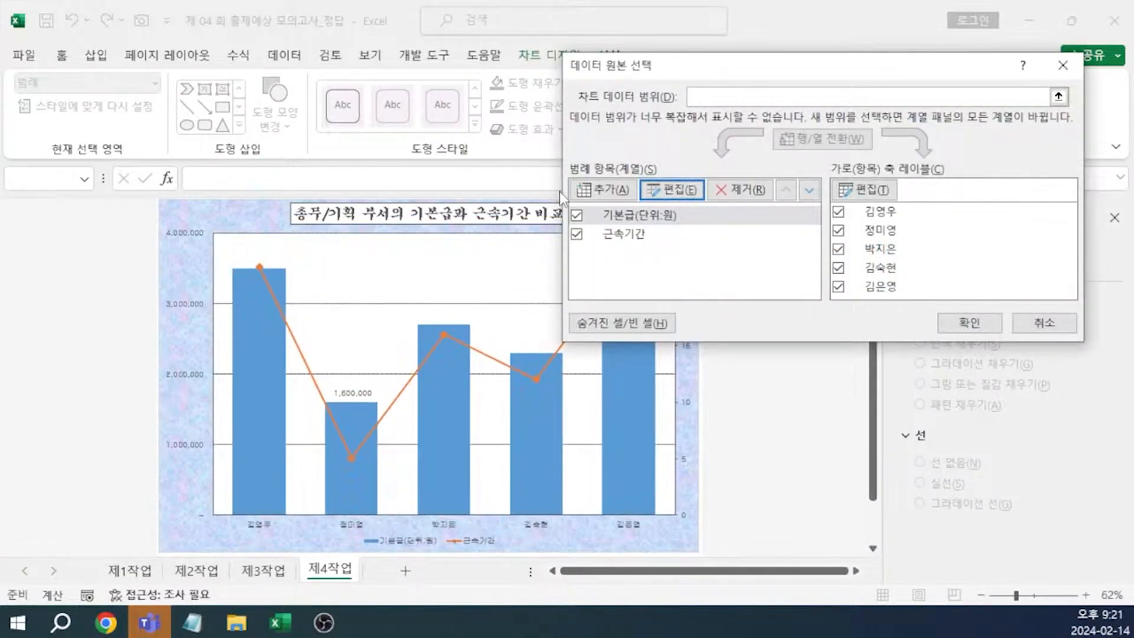
click(992, 323)
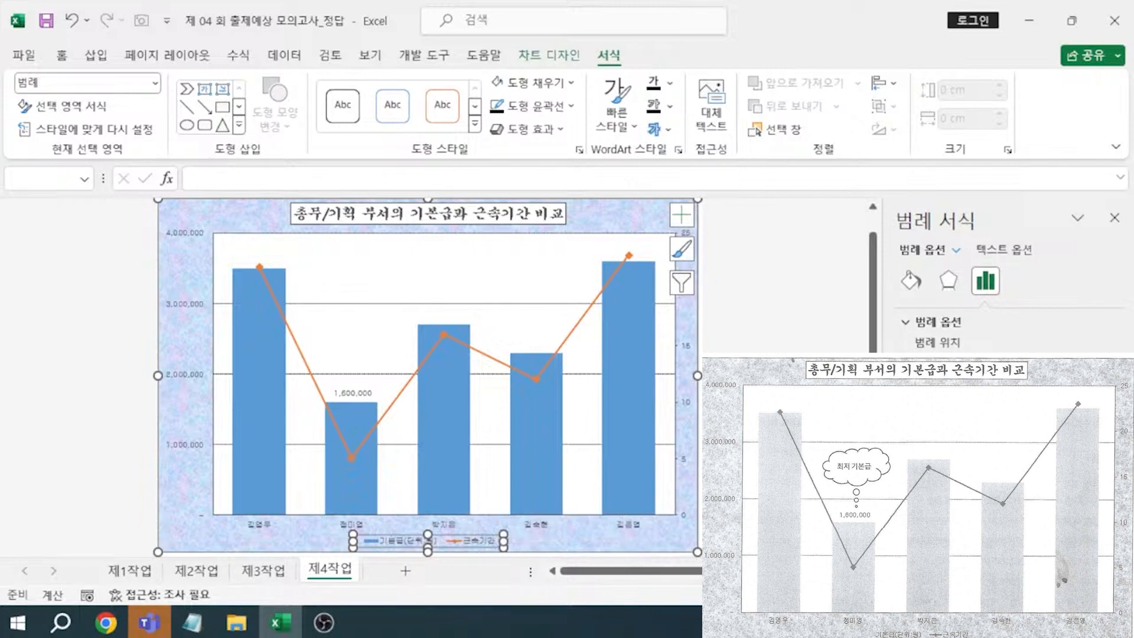
click(762, 490)
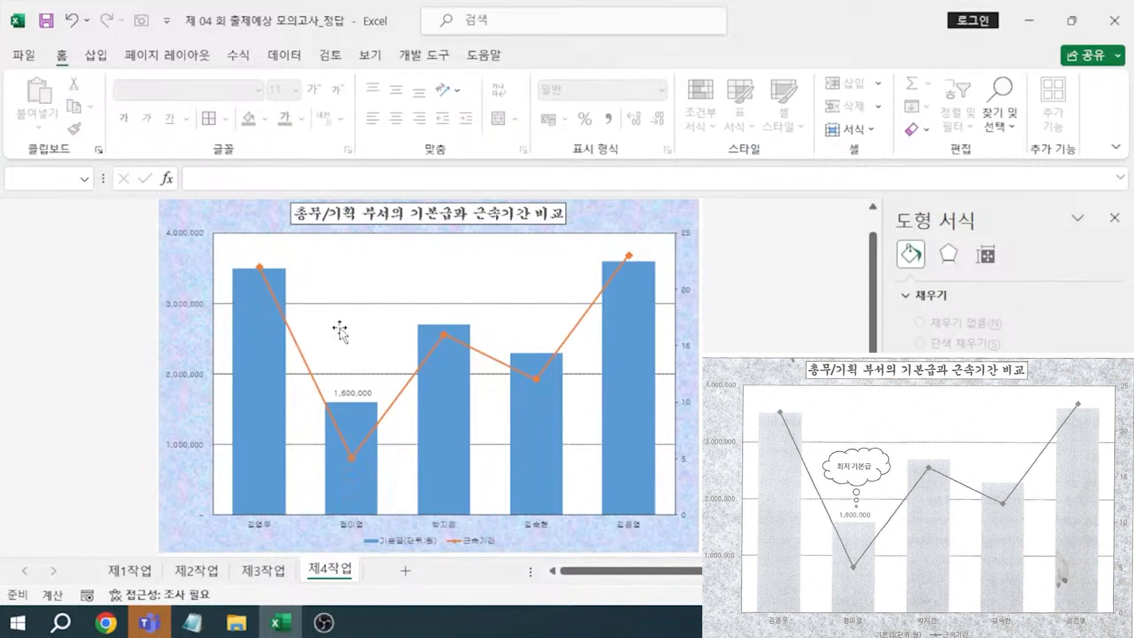
Check the shape condition in the notes, and insert a thought-bubble cloud callout about 2.48 × 4.44 cm in the chart above the 1,600,000 label.
click(192, 622)
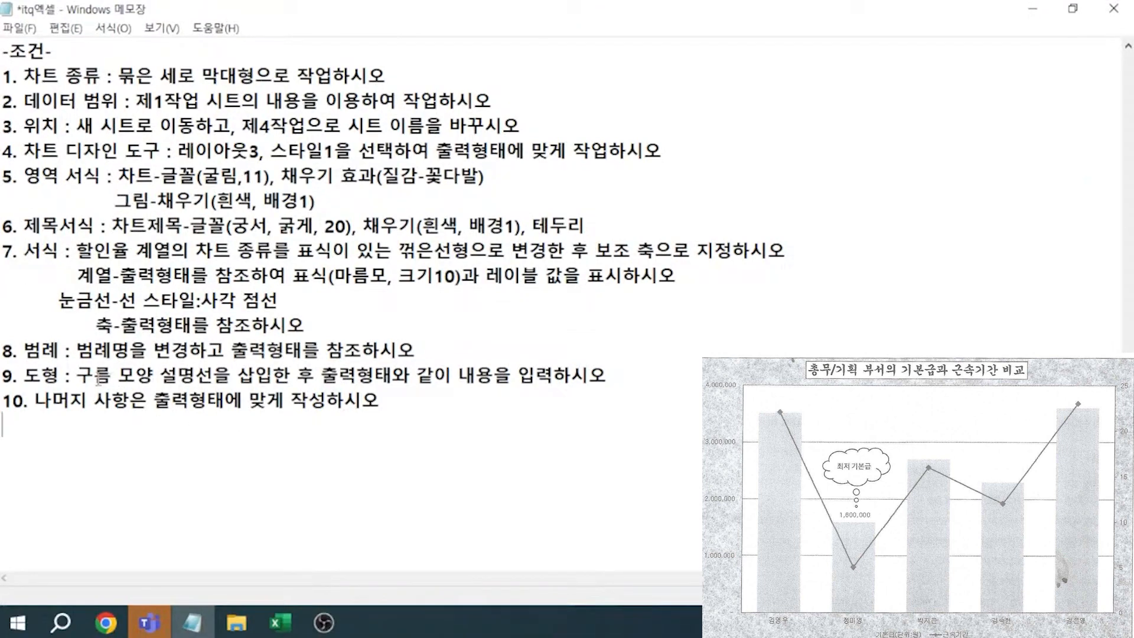
click(278, 627)
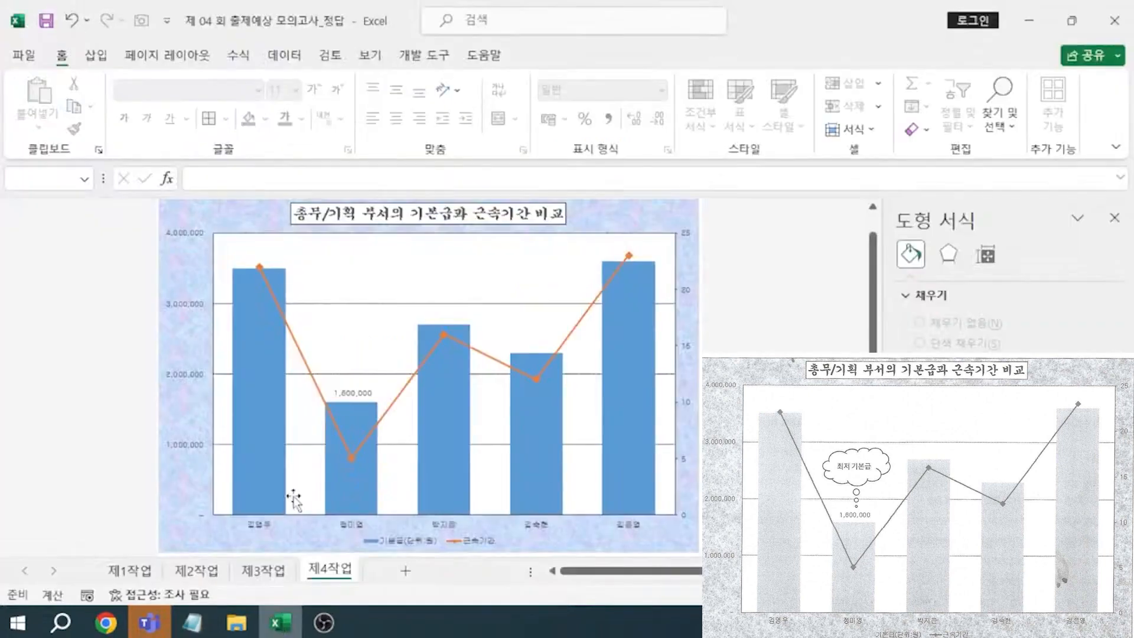
click(96, 57)
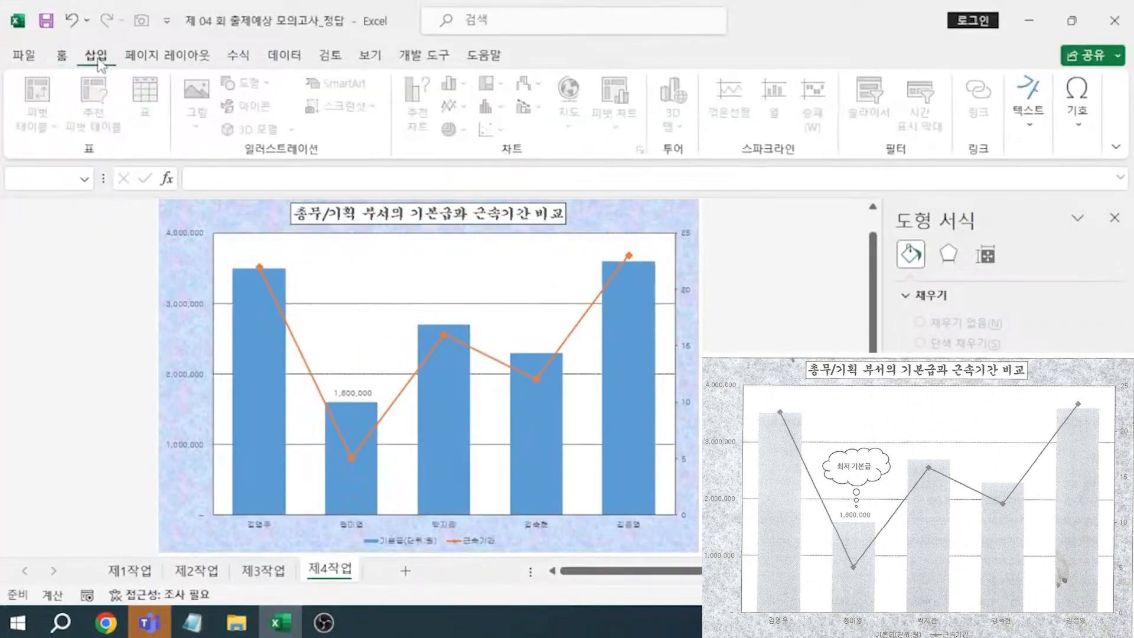
click(218, 214)
click(244, 83)
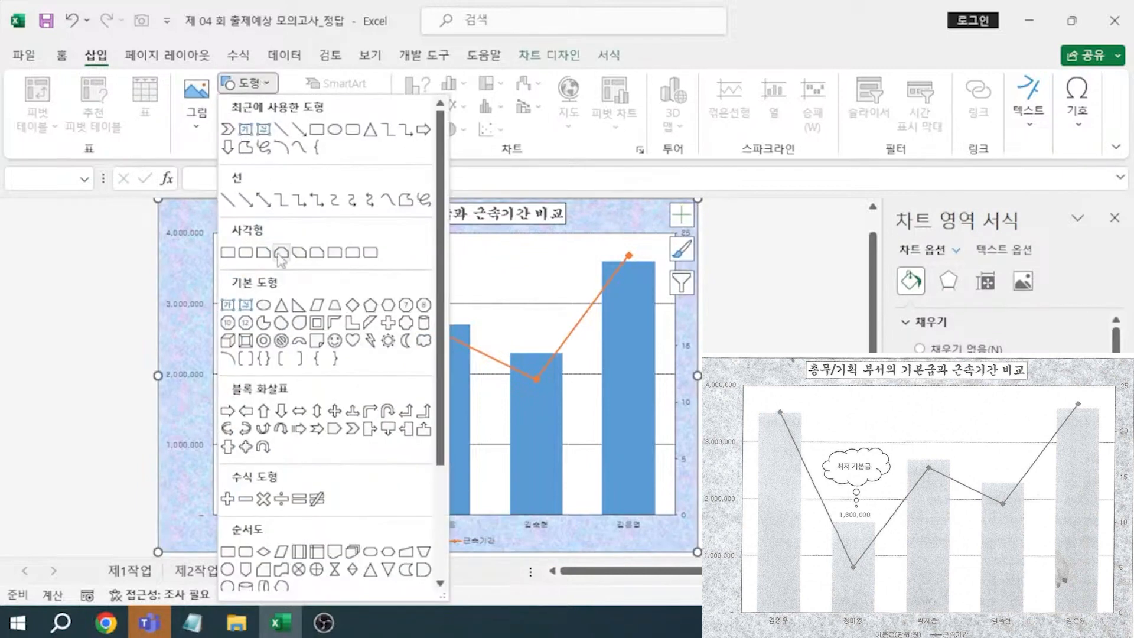
scroll(280, 260, down, 3)
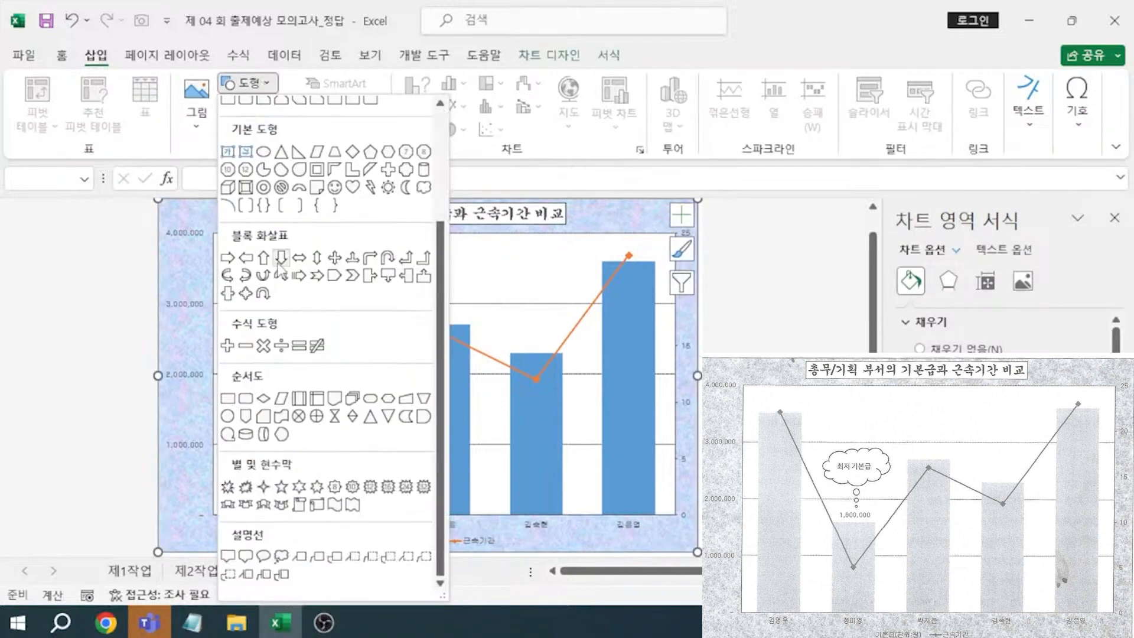
click(283, 558)
mouse_move(308, 314)
mouse_down()
mouse_move(406, 369)
mouse_move(344, 384)
mouse_move(353, 386)
mouse_up()
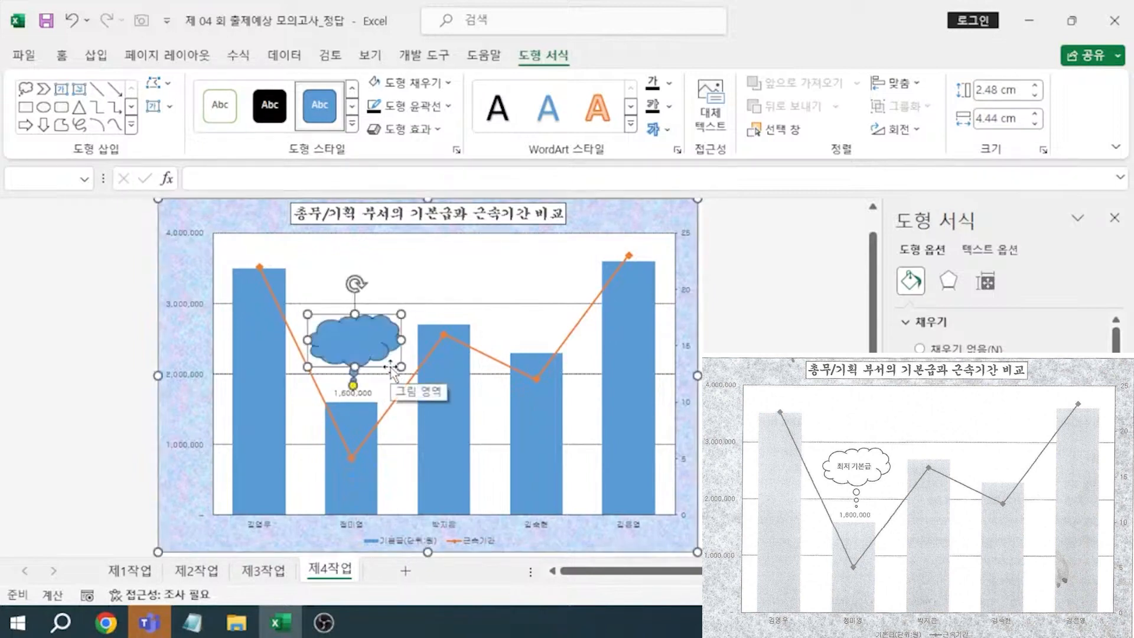
Enter 최저 기본급 in the cloud callout and centre the text both vertically and horizontally.
text(최저 기본)
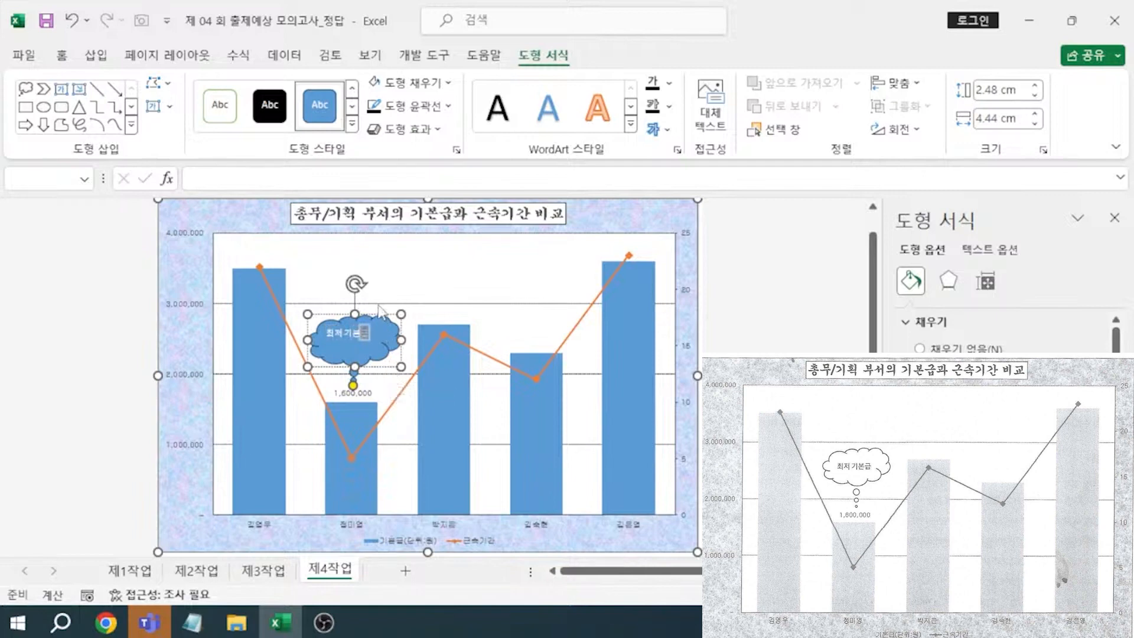
click(66, 57)
click(396, 90)
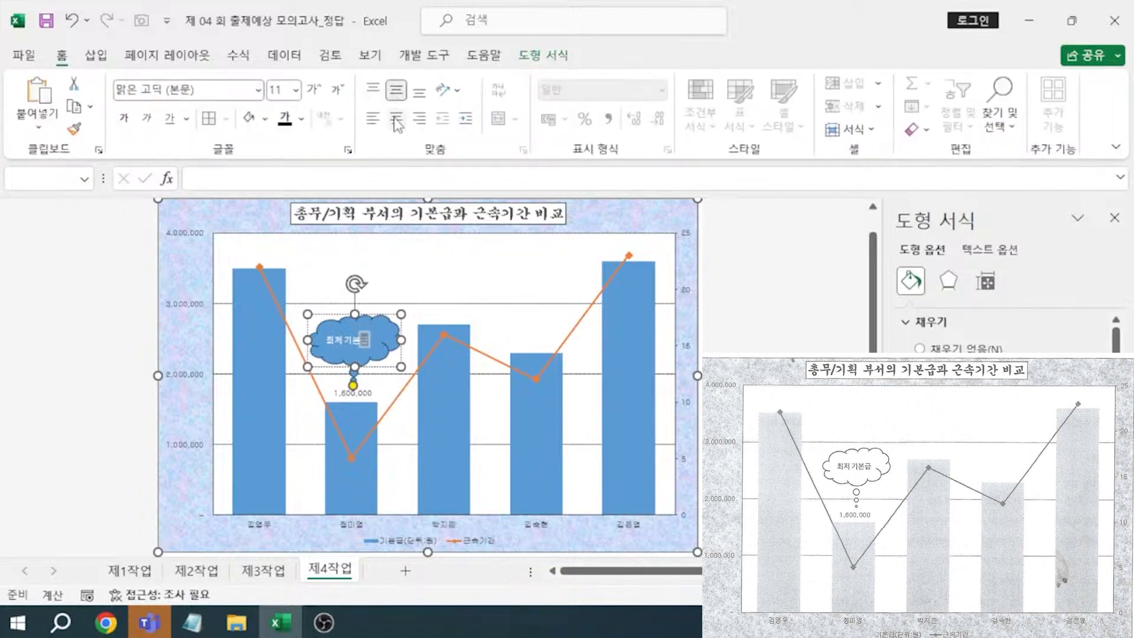
click(395, 119)
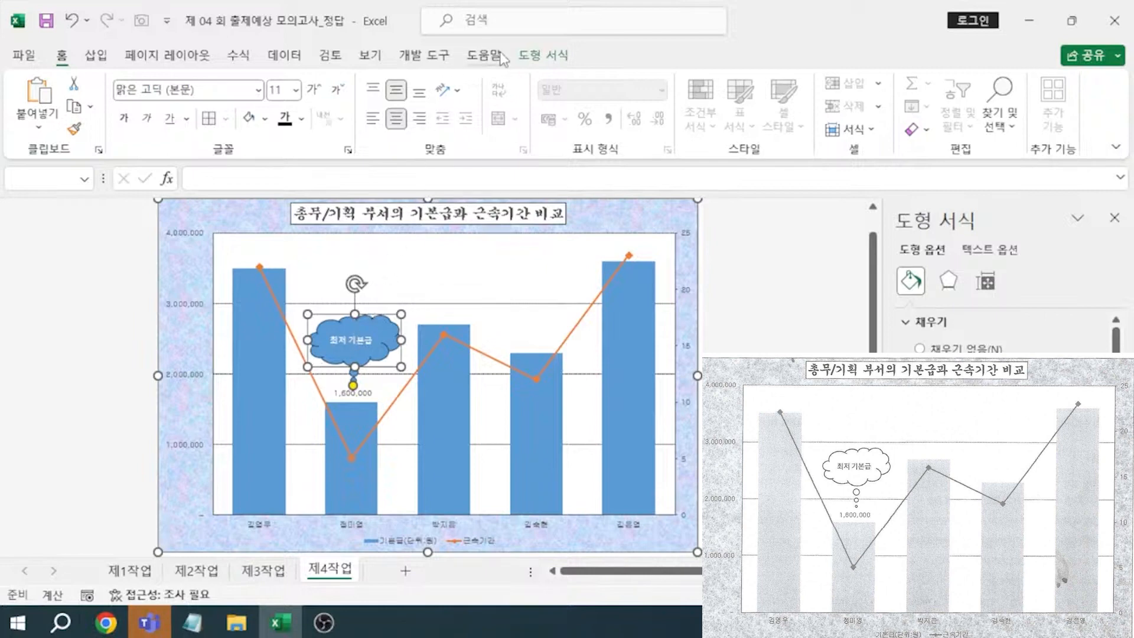
Give the cloud callout a white fill and black text.
click(541, 57)
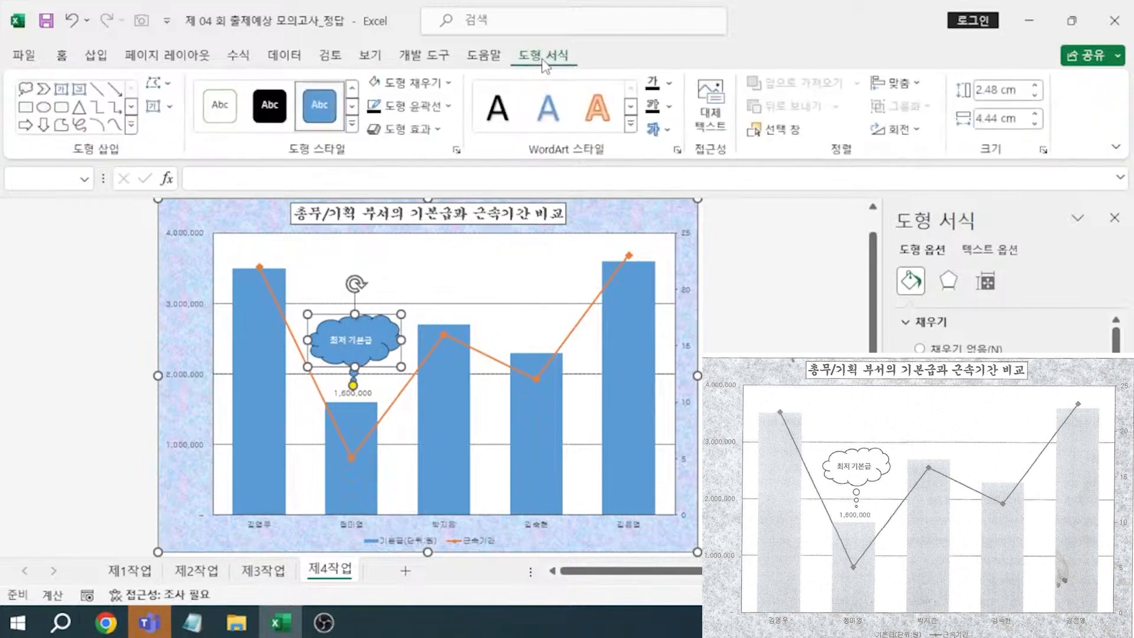
click(412, 89)
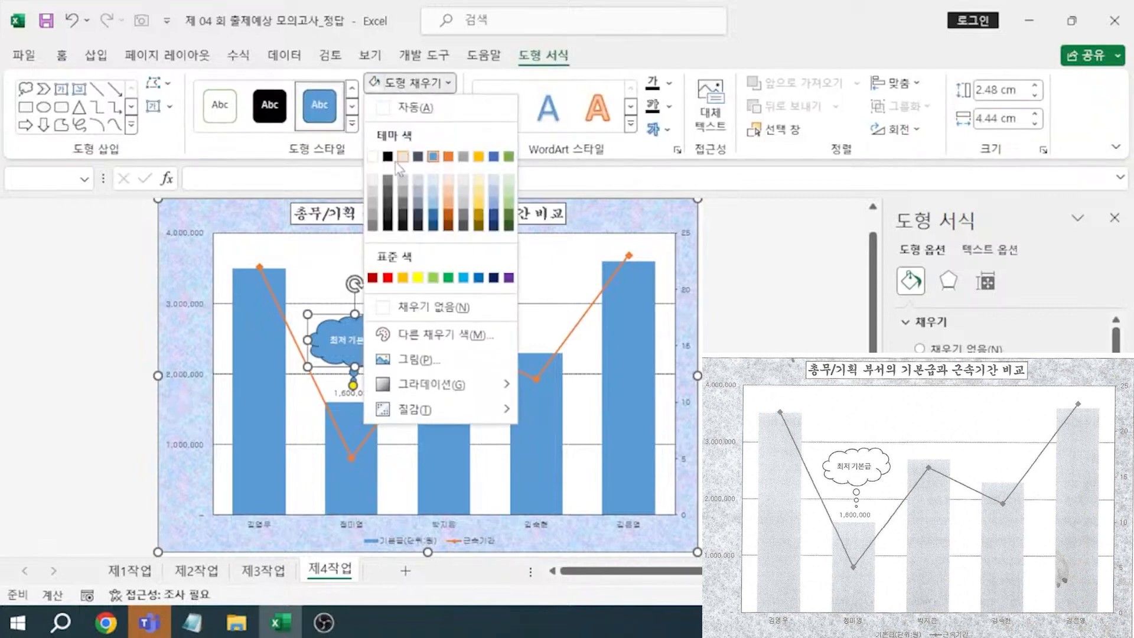
click(372, 157)
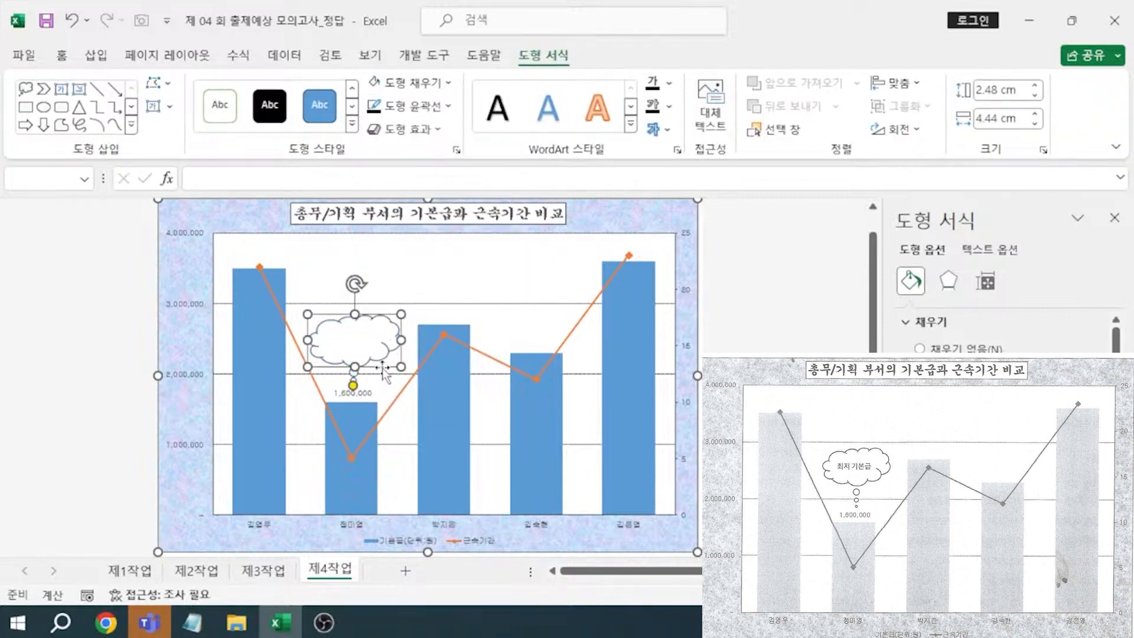
click(653, 86)
click(764, 346)
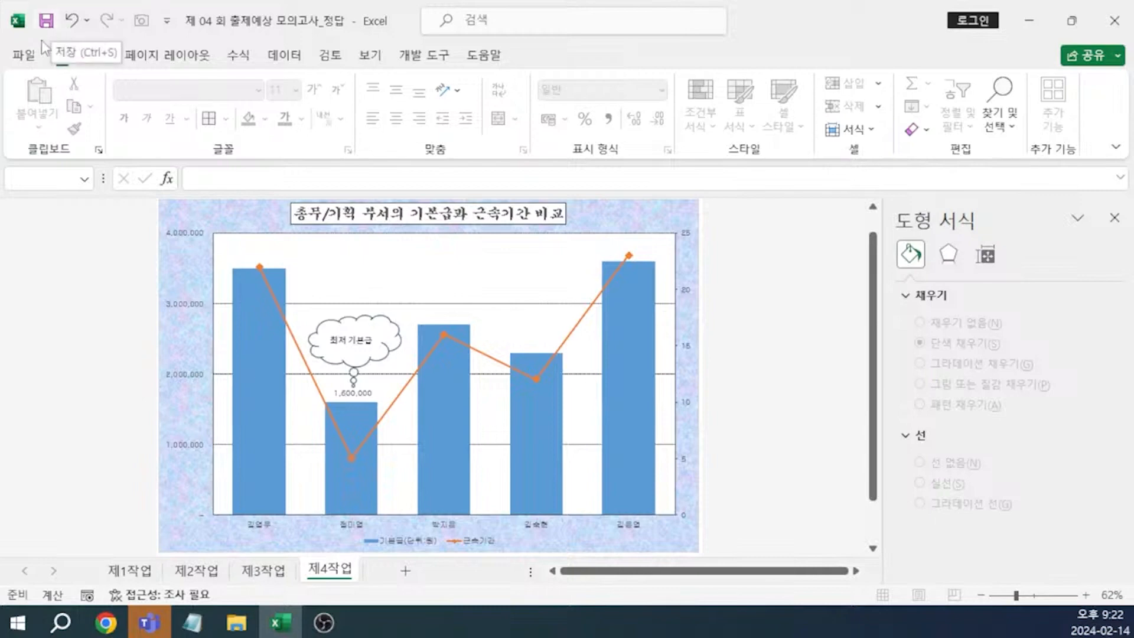
Save the workbook under the name 11 on the desktop (바탕 화면).
click(26, 55)
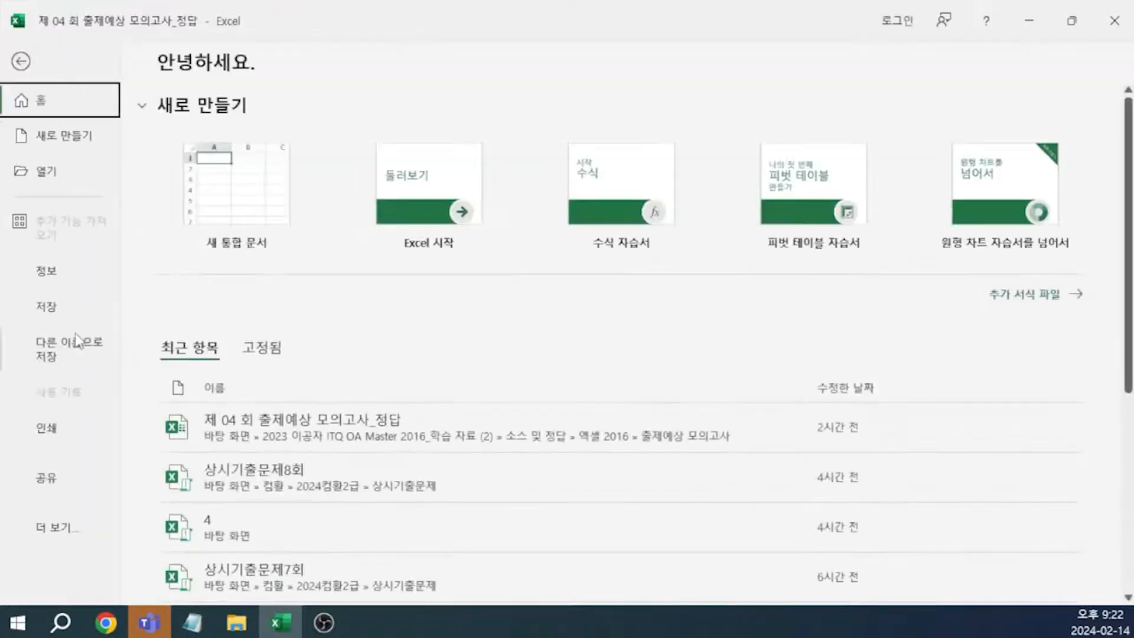
click(75, 350)
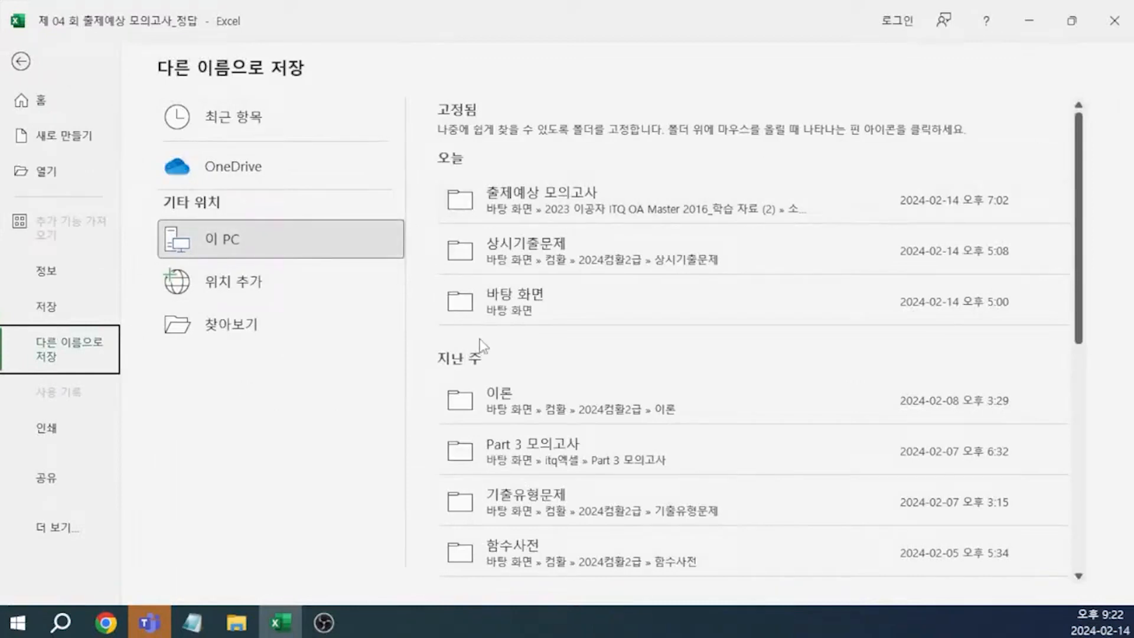
click(501, 306)
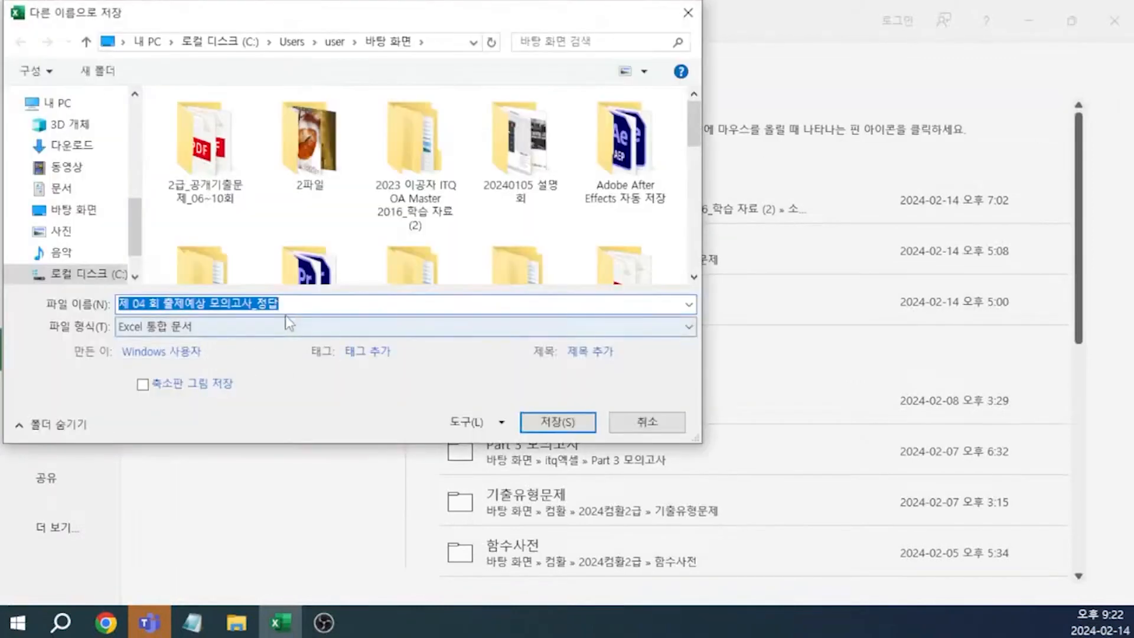
text(11)
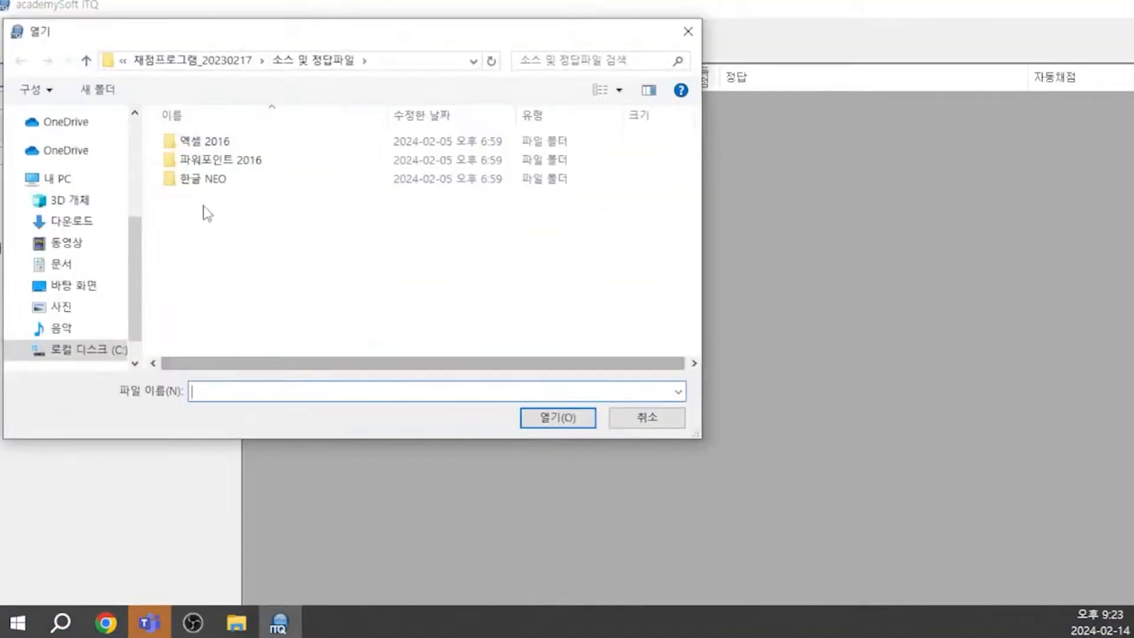
In the academySoft ITQ grader, load 제 04 회 출제예상 모의고사_정답 from 엑셀 2016 > 출제예상 모의고사 as the answer key.
double_click(195, 142)
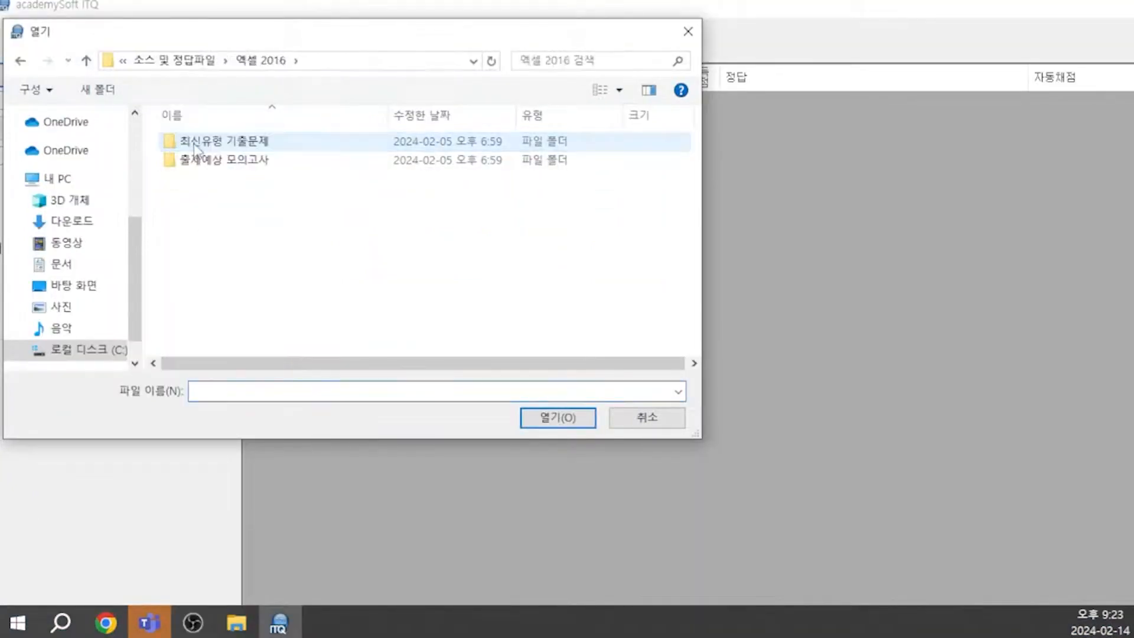
double_click(237, 163)
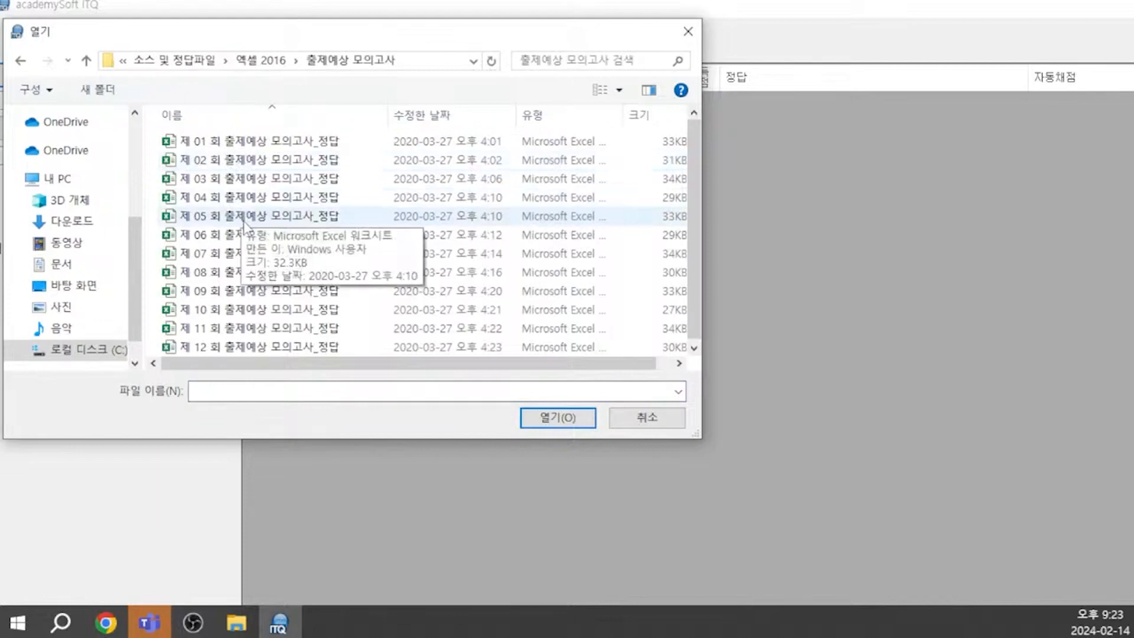
double_click(237, 200)
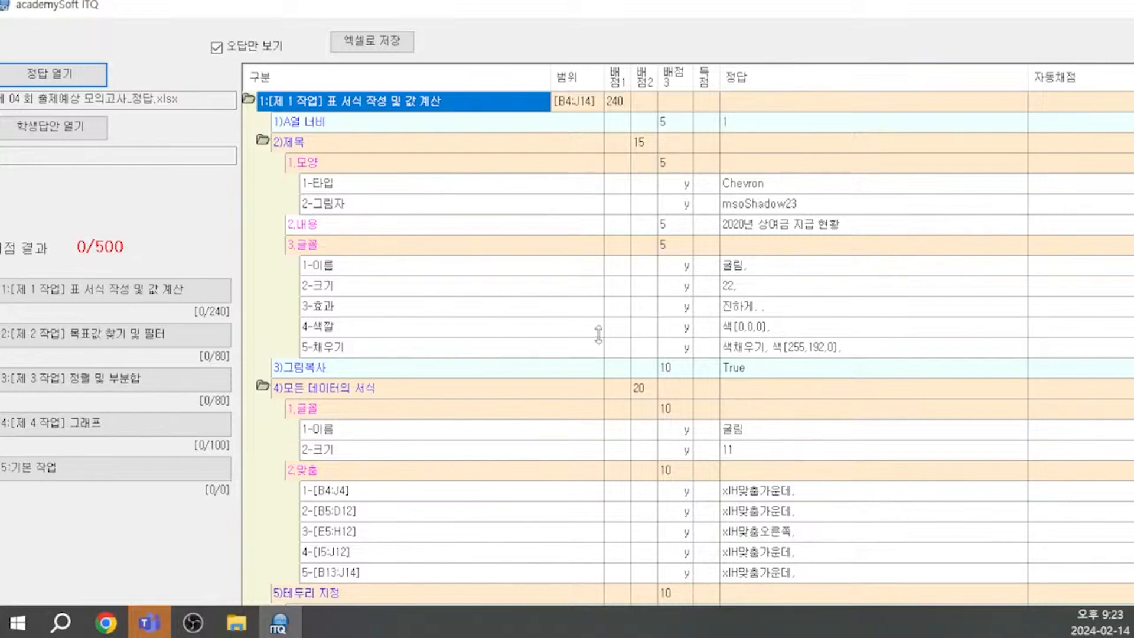
Load the workbook 11 from the desktop (바탕 화면) as the student answer (학생답안).
click(89, 127)
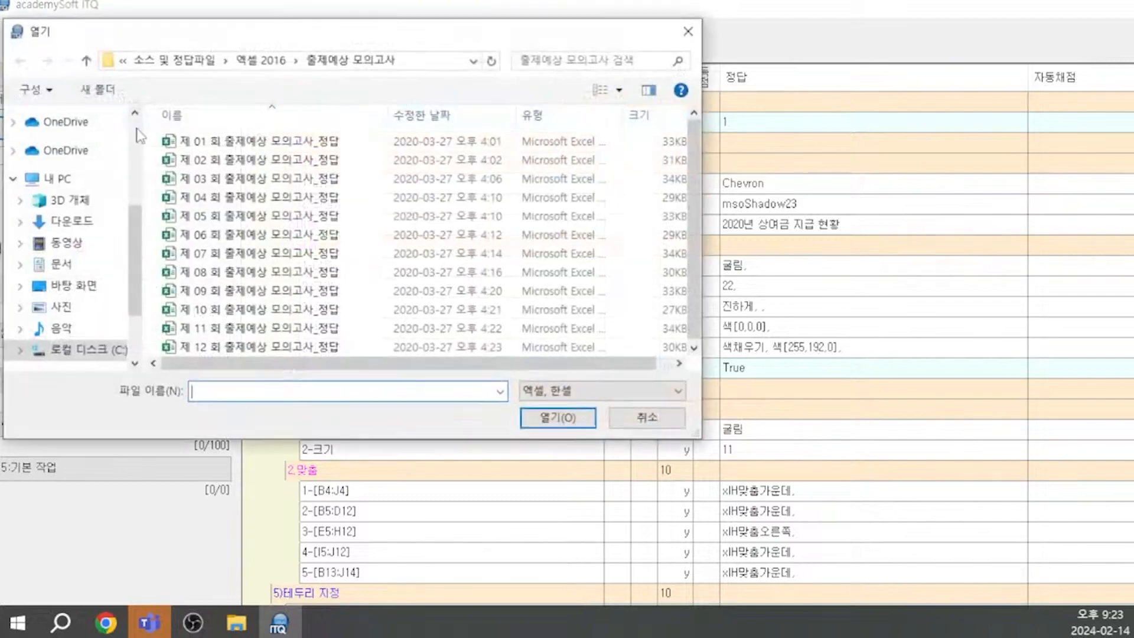
click(73, 287)
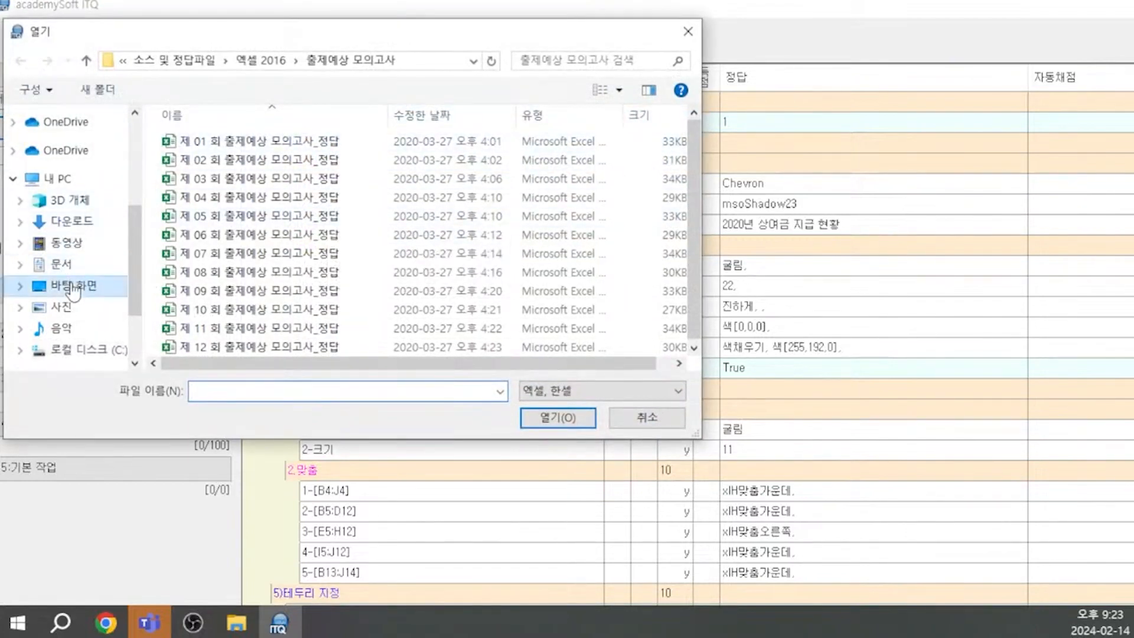
scroll(272, 255, down, 10)
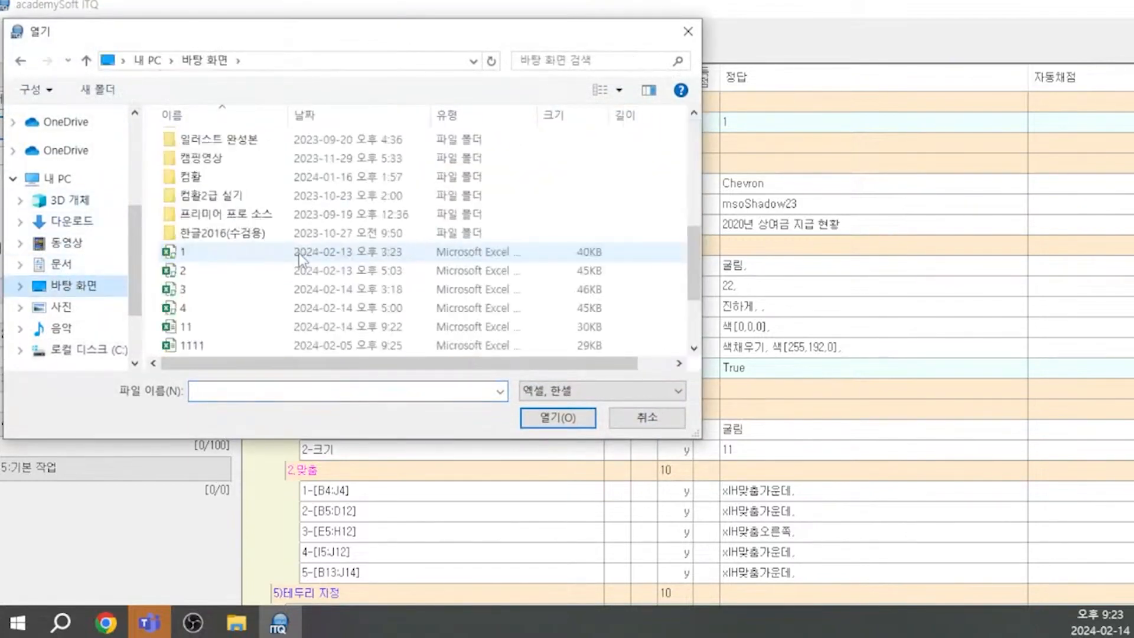
double_click(185, 326)
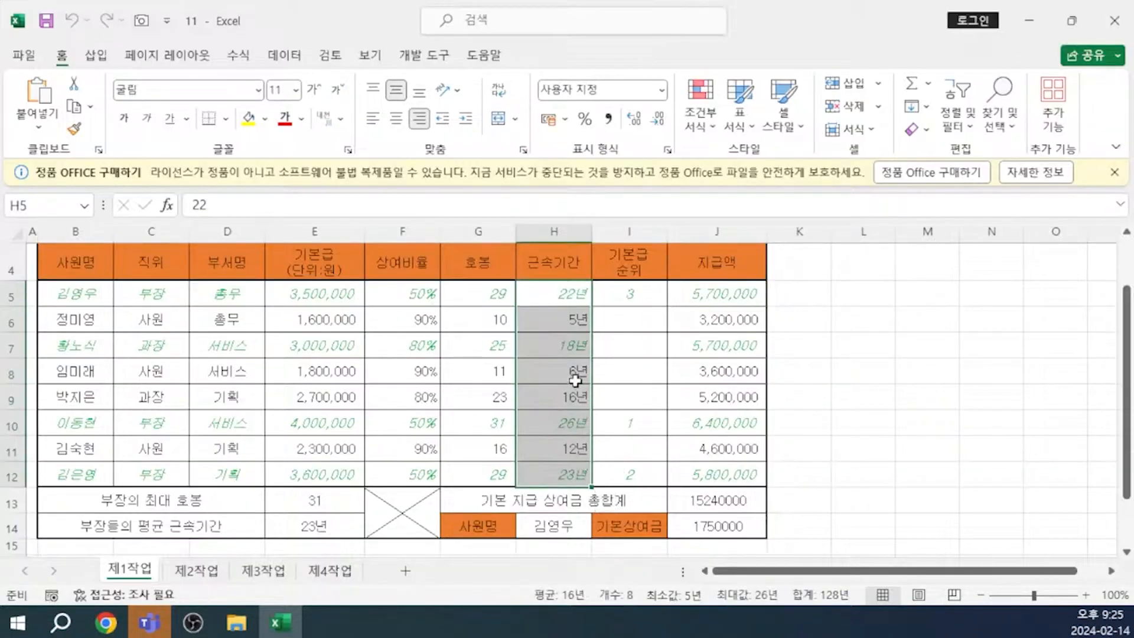
In Excel, set the custom number format of the 근속기간 cells H5:H12 to #0"년".
key(ctrl+1)
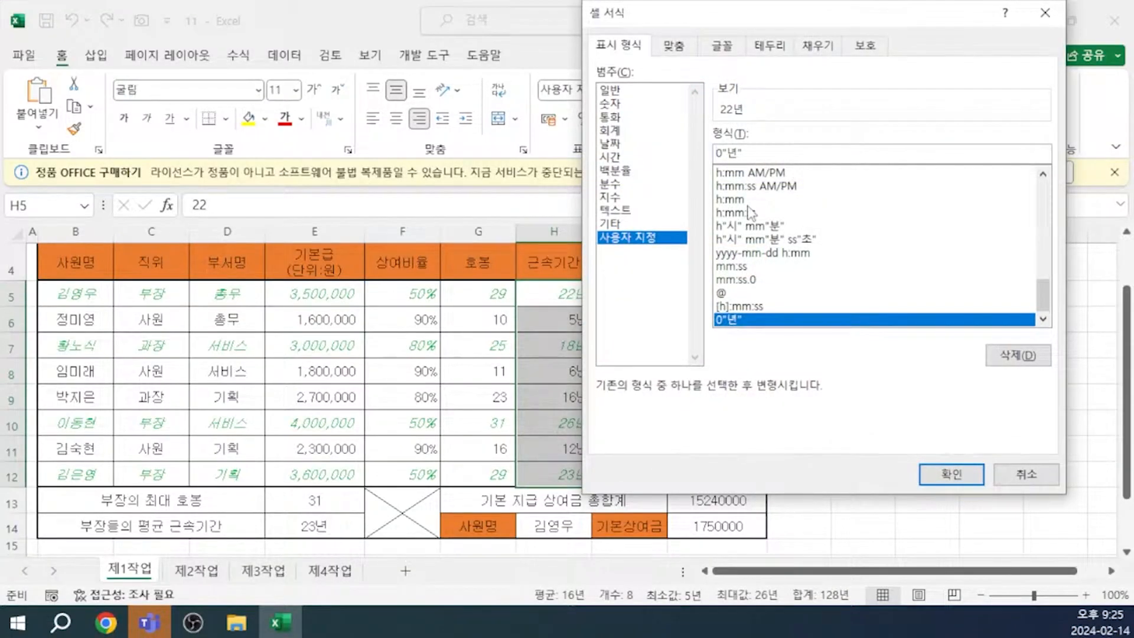
text(#)
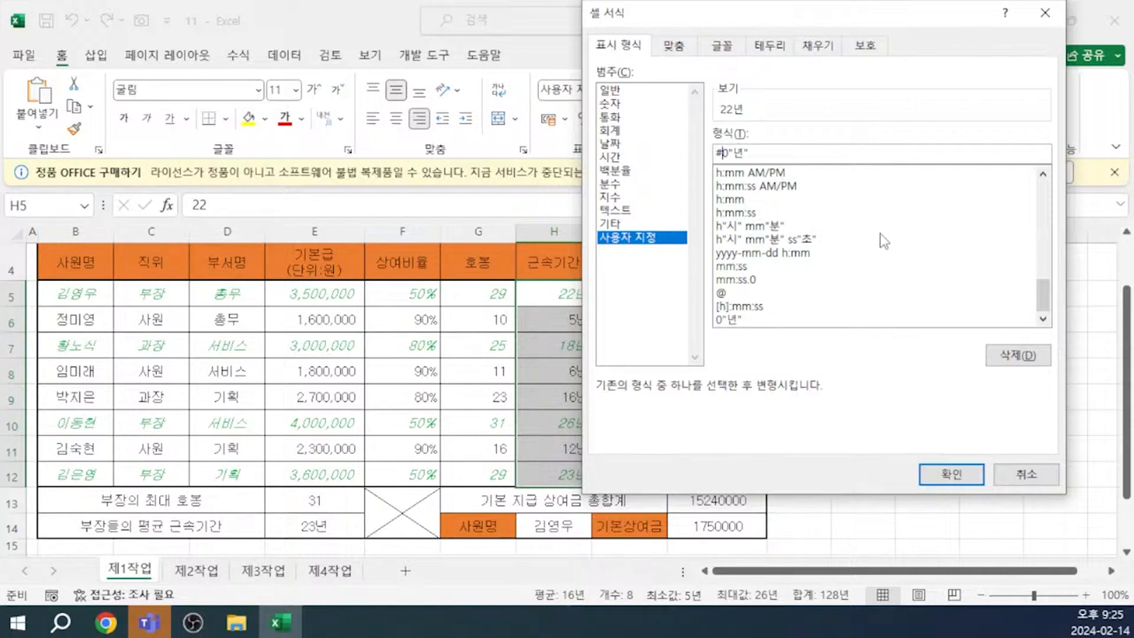
click(952, 479)
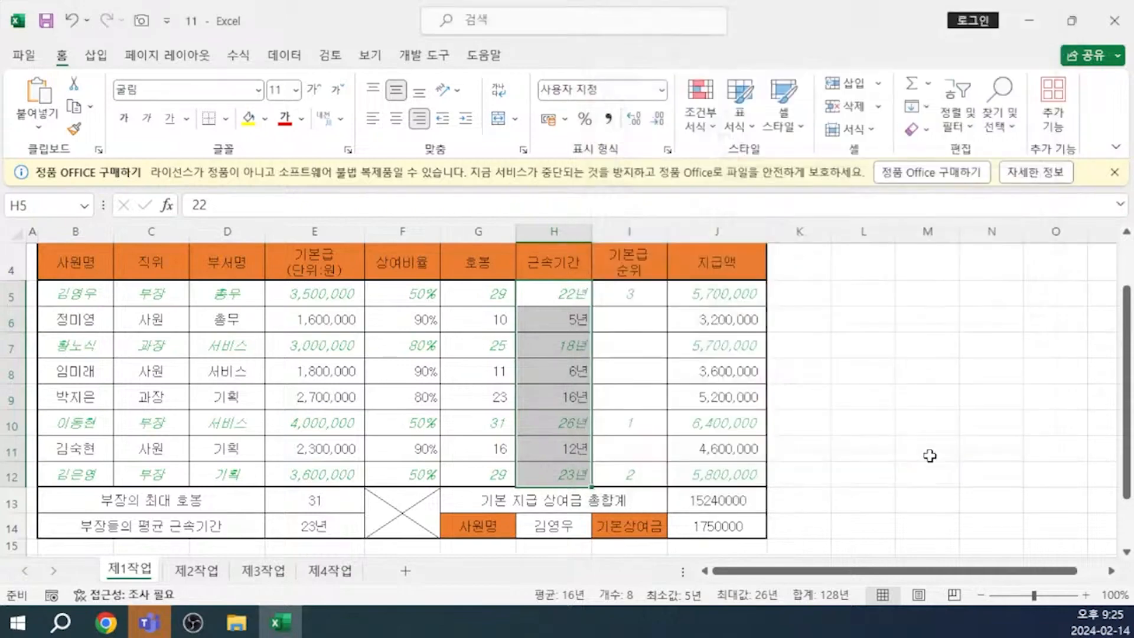
click(891, 432)
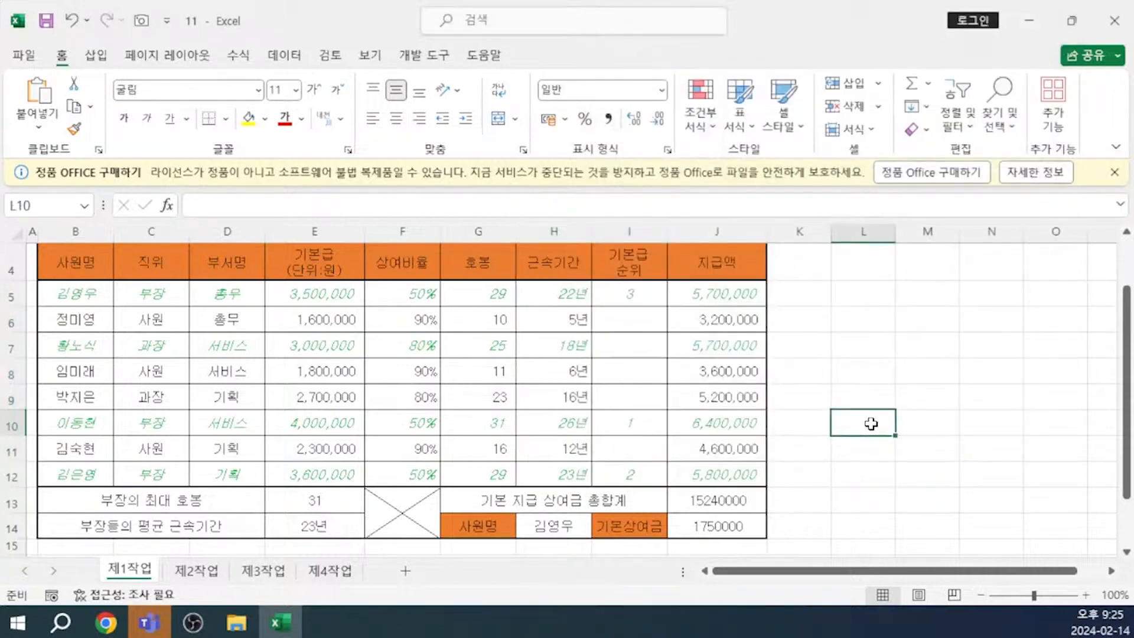
Fill the table header cells B4:J4 with the standard colour orange (주황).
scroll(524, 348, up, 1)
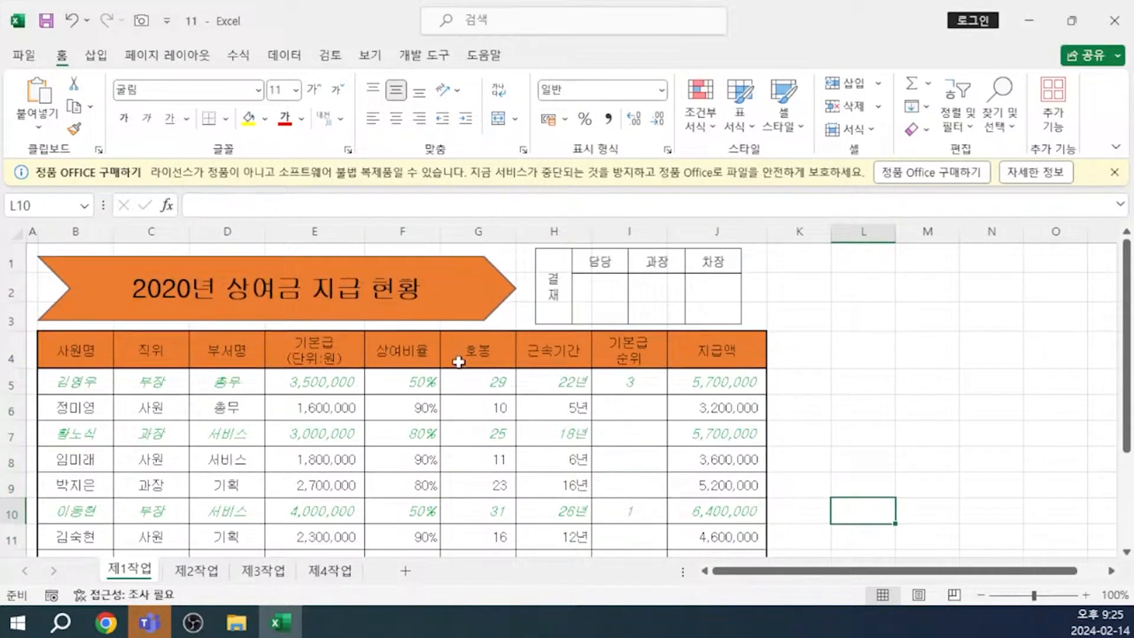
drag(89, 343, 721, 352)
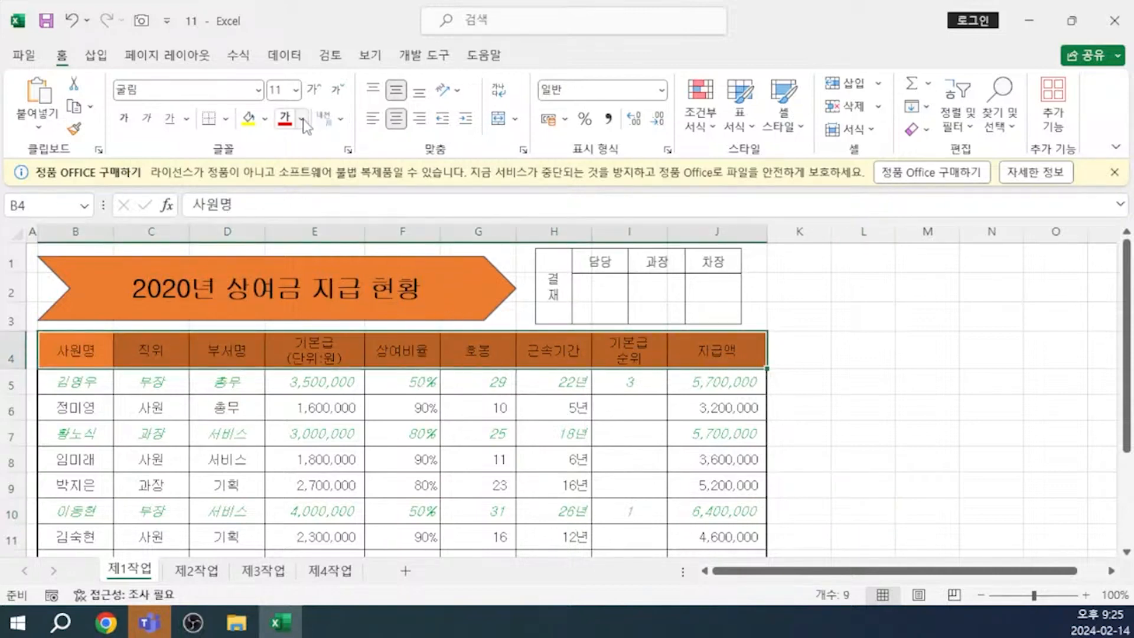
click(268, 122)
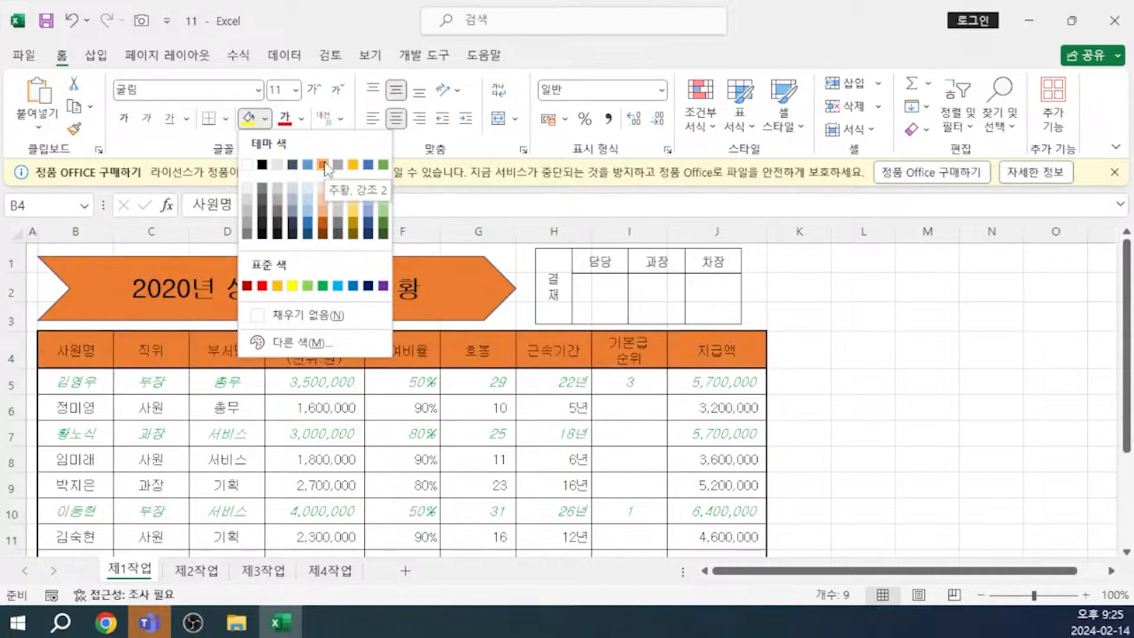
click(277, 286)
Apply the same standard orange fill to the label cells 사원명 (G14) and 기본상여금 (I14).
scroll(484, 456, down, 2)
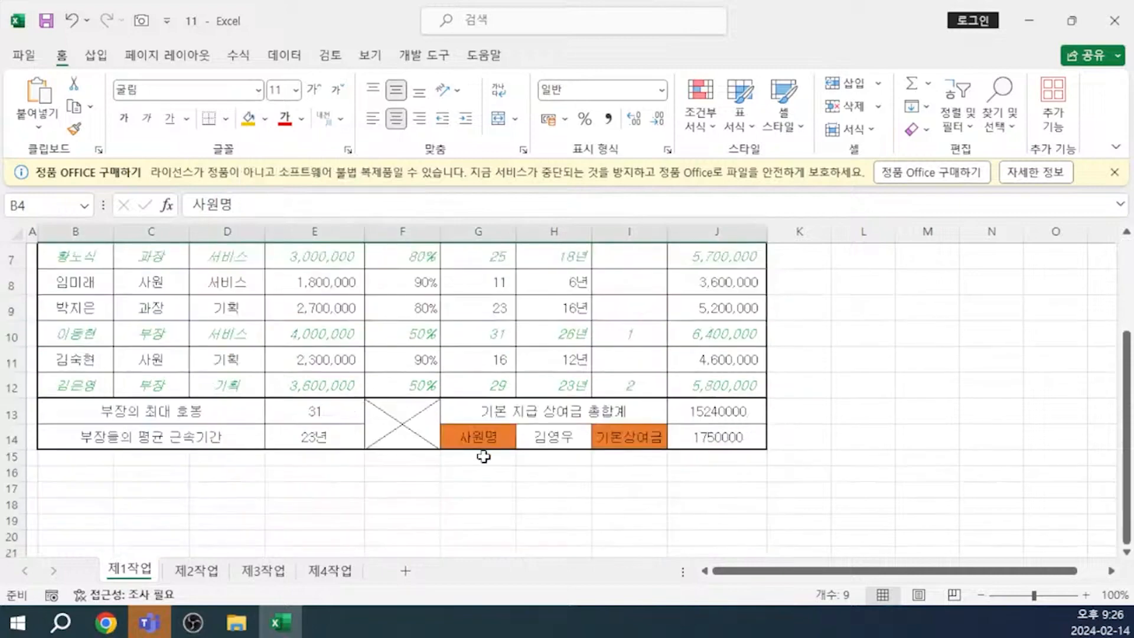
click(482, 439)
ctrl+click(626, 436)
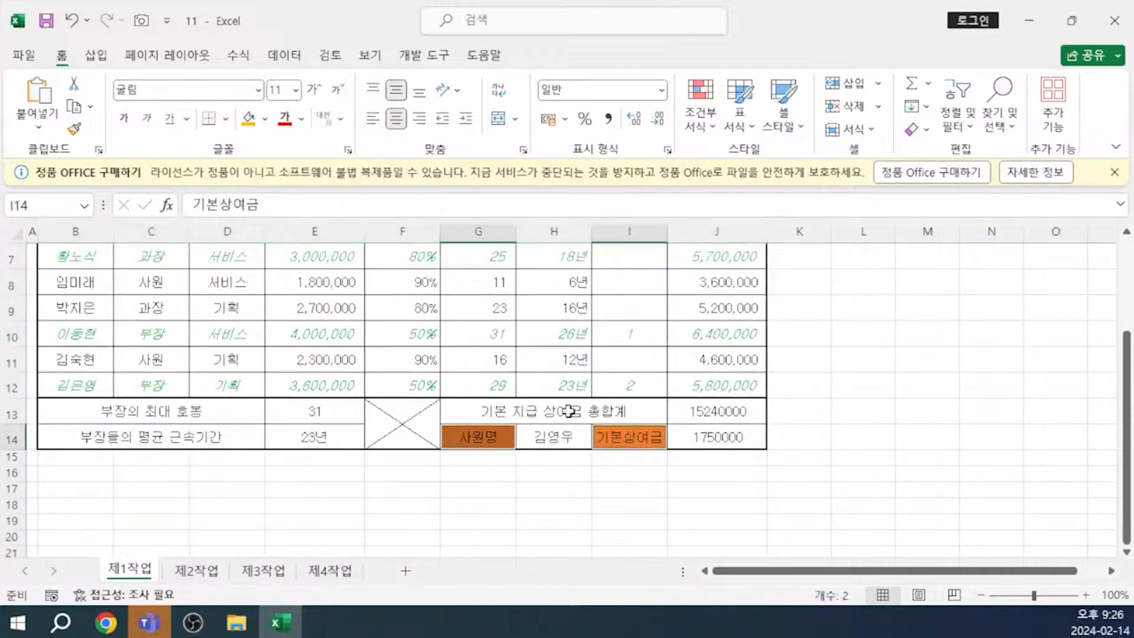
click(248, 119)
Fill the title arrow shape 2020년 상여금 지급 현황 with the standard colour orange (주황).
scroll(326, 278, up, 2)
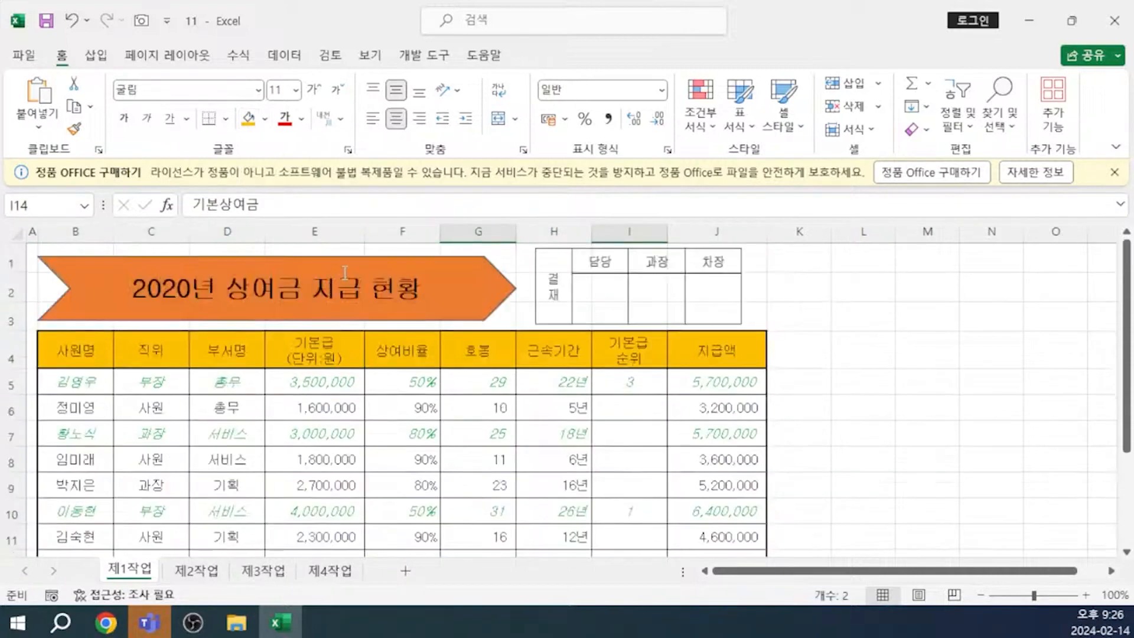
click(345, 272)
click(265, 119)
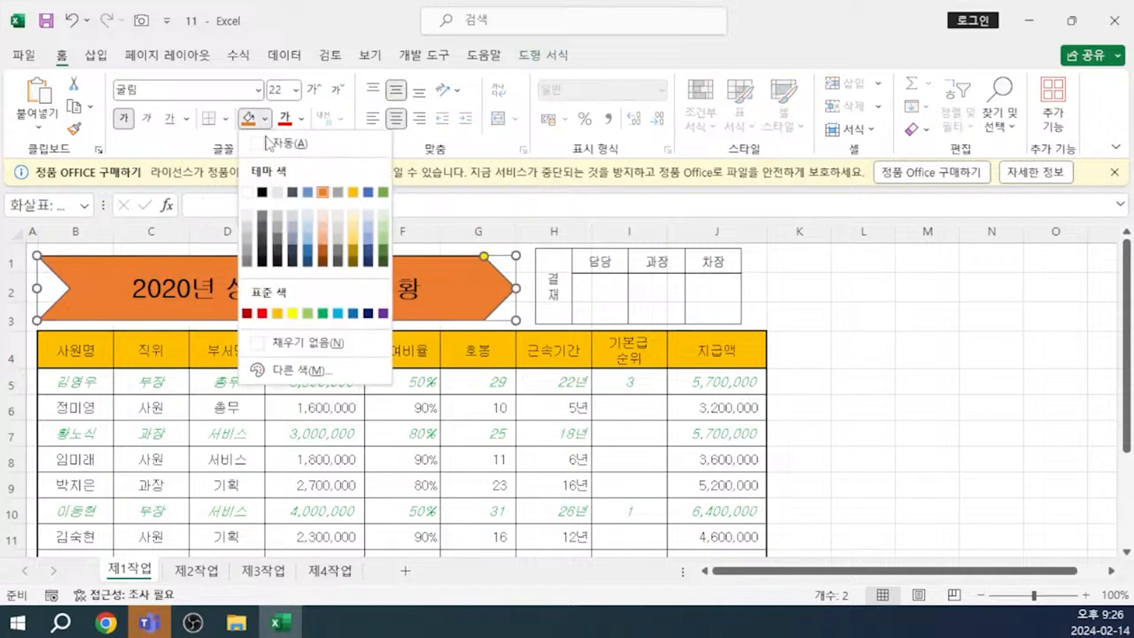
click(279, 315)
click(821, 342)
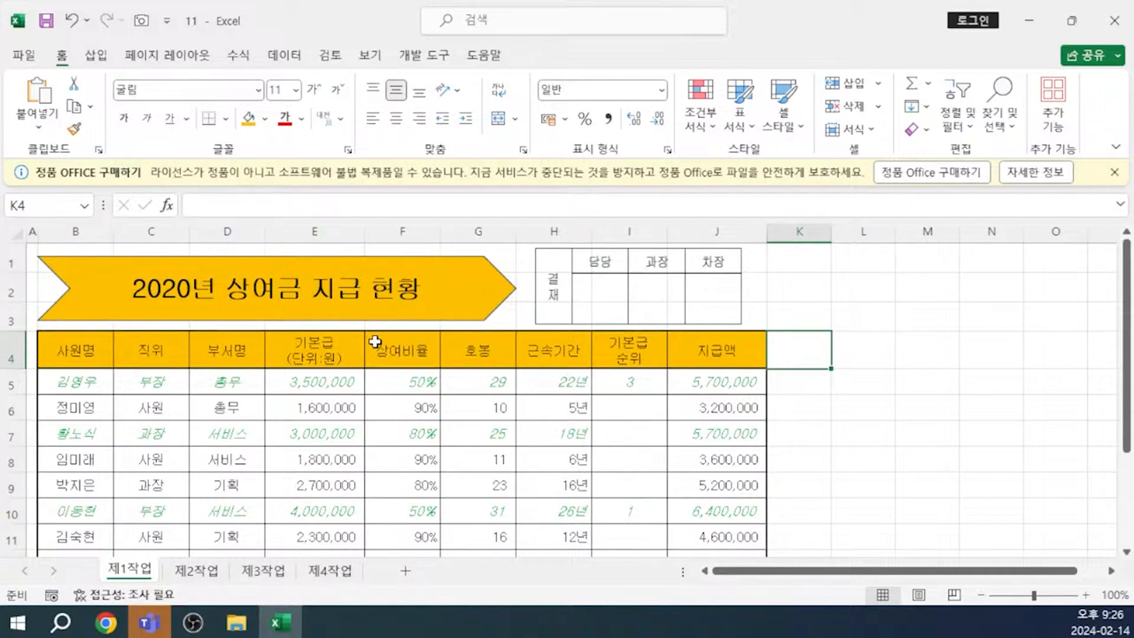
Apply the outer shadow preset offset to the bottom left to the 2020년 상여금 지급 현황 title shape.
click(479, 306)
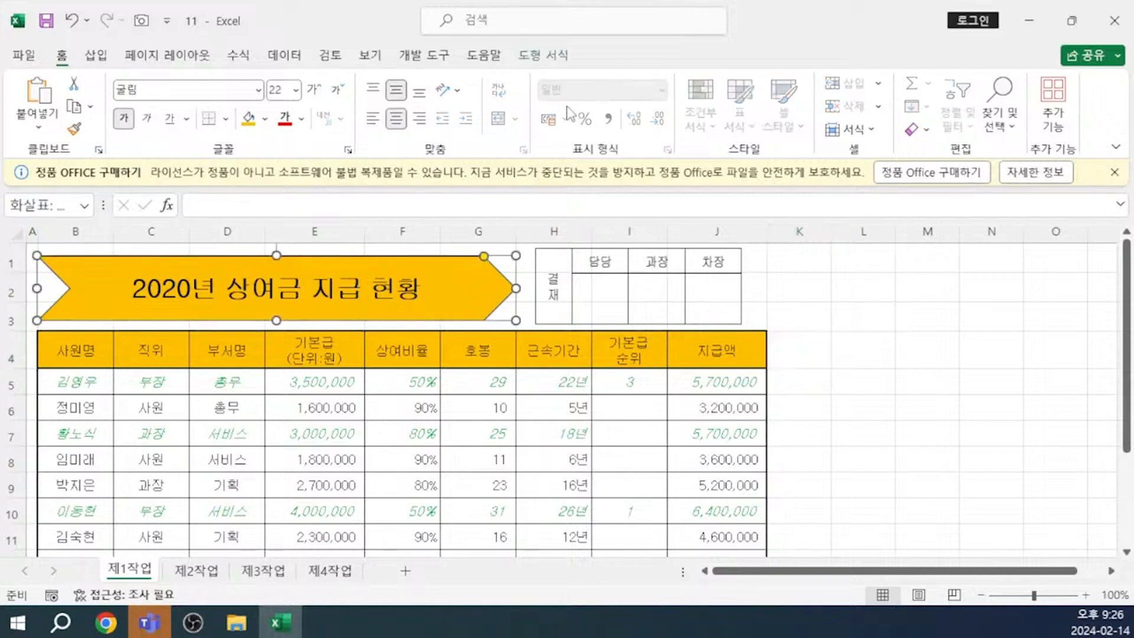
click(548, 56)
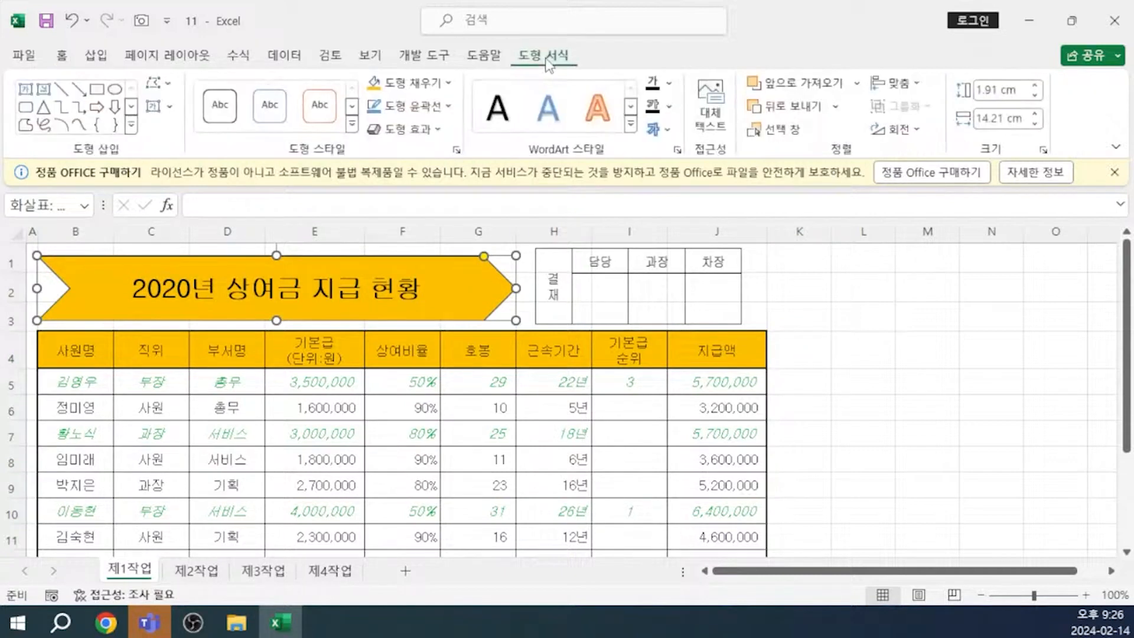
click(426, 131)
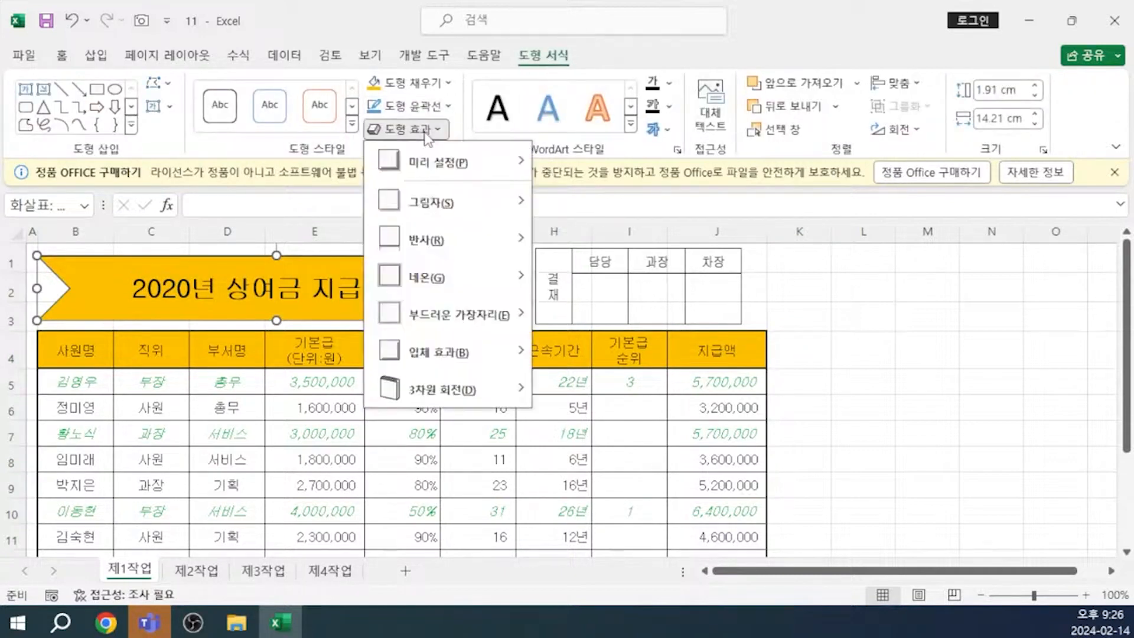
mouse_move(418, 207)
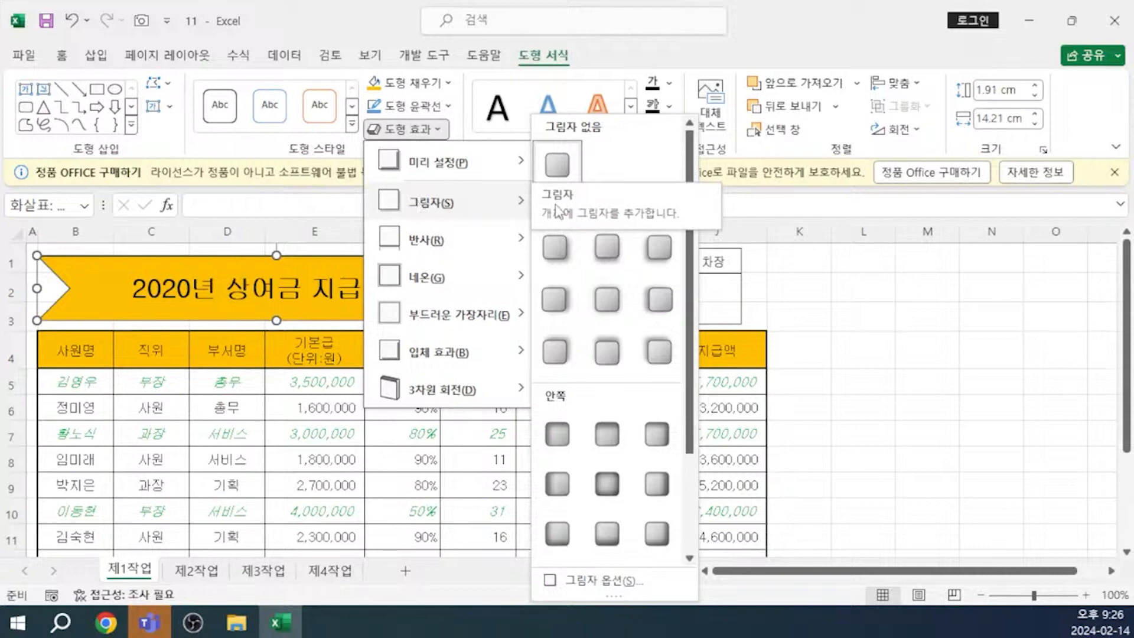
click(657, 248)
click(880, 342)
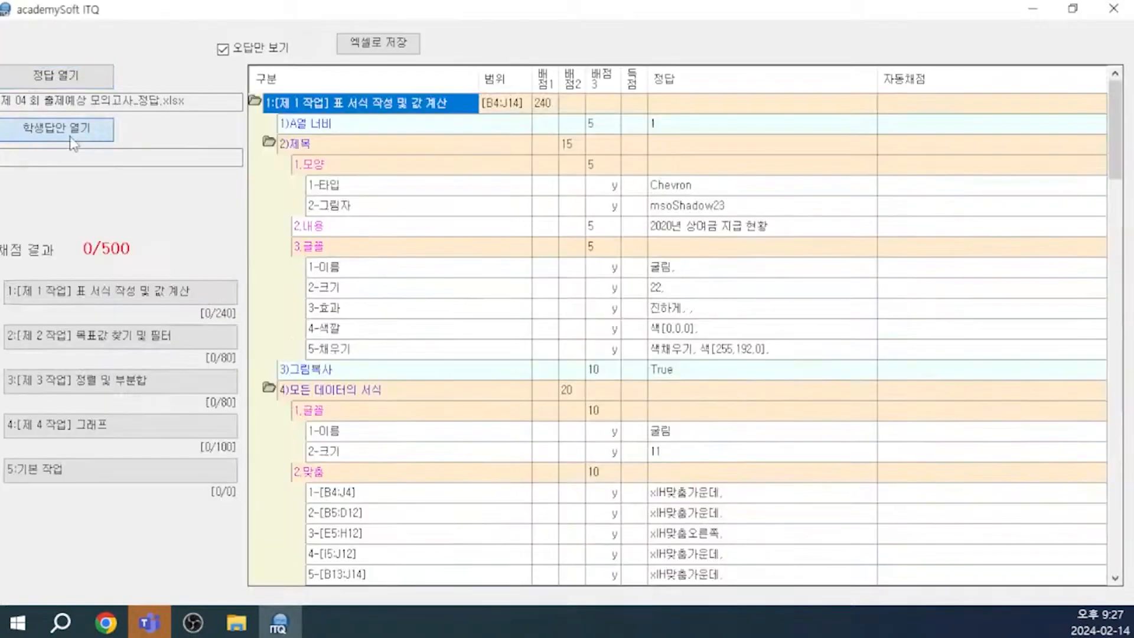
In the academySoft ITQ grader, load the corrected workbook 11 from the desktop (바탕 화면) as the student answer (학생답안).
click(71, 134)
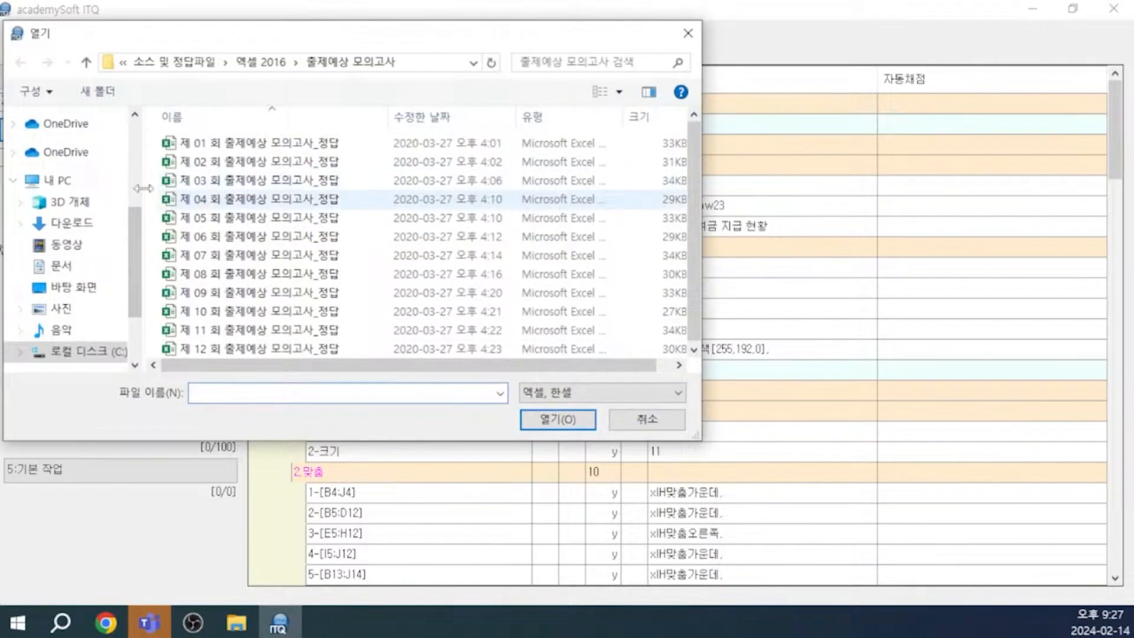
click(73, 287)
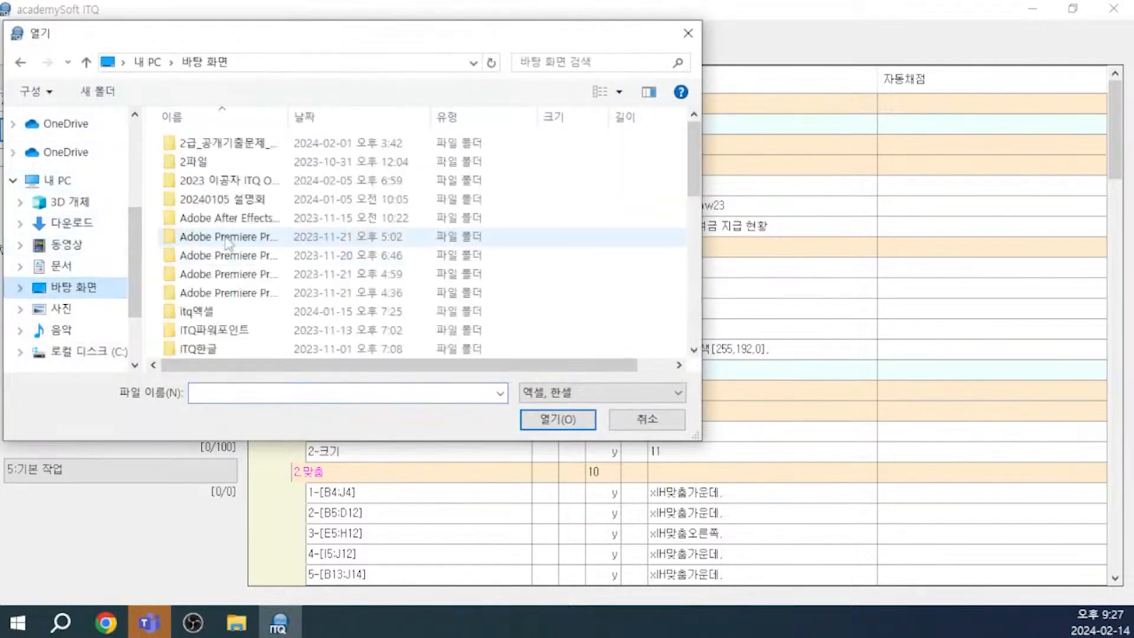
scroll(239, 247, down, 5)
scroll(239, 247, down, 2)
double_click(186, 214)
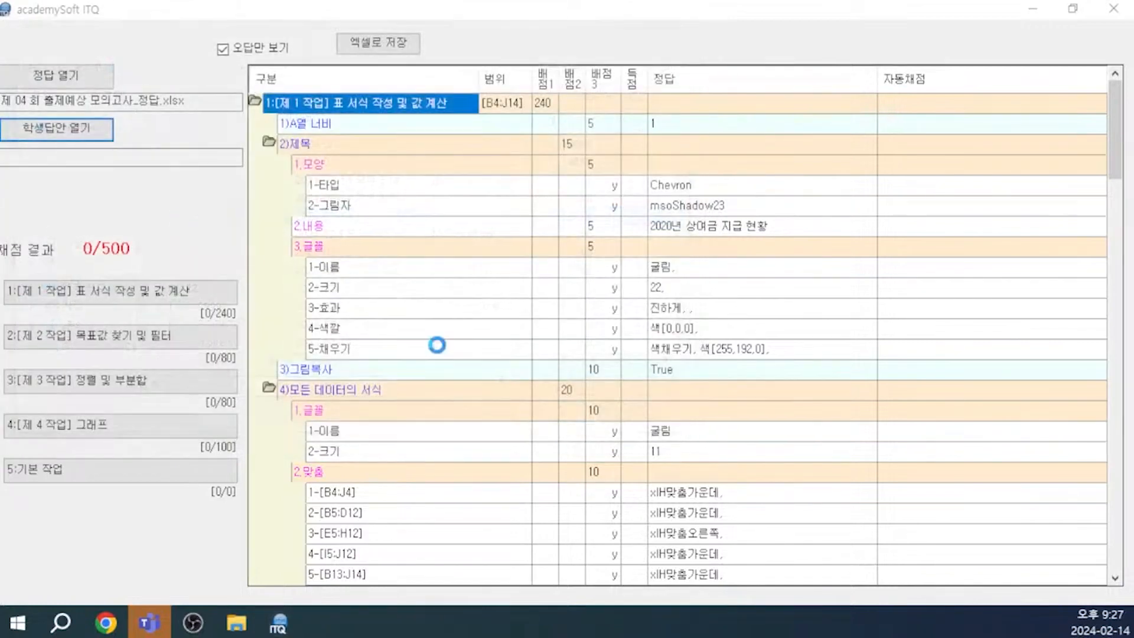